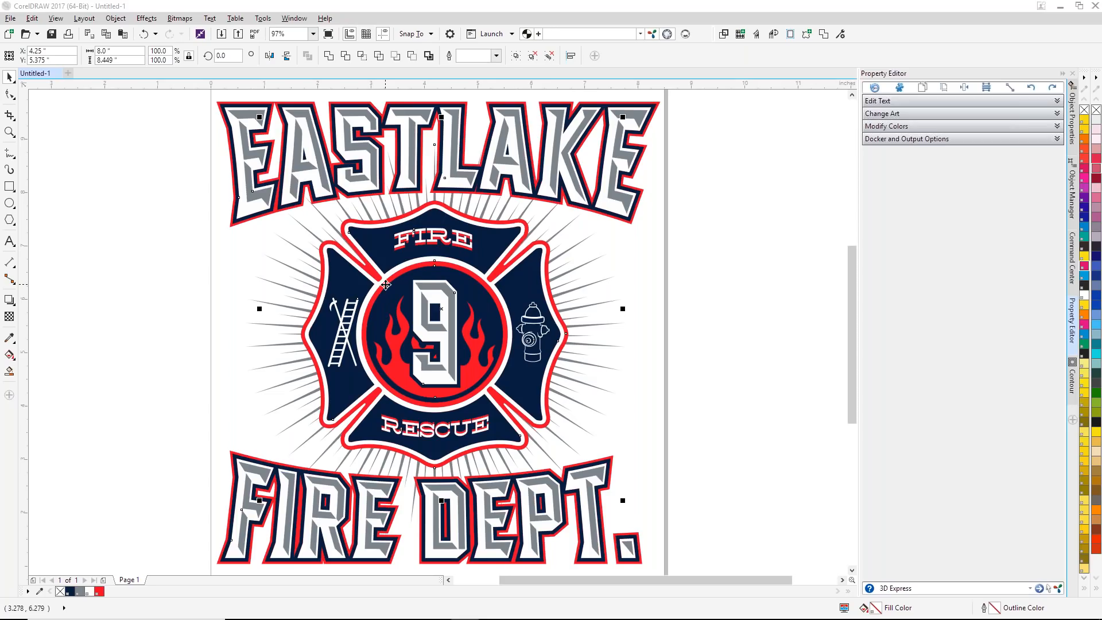
Step: Close the Eastlake Fire Dept. design and create a new blank Letter-size document
{"action": "left_click", "coordinate": [164, 167]}
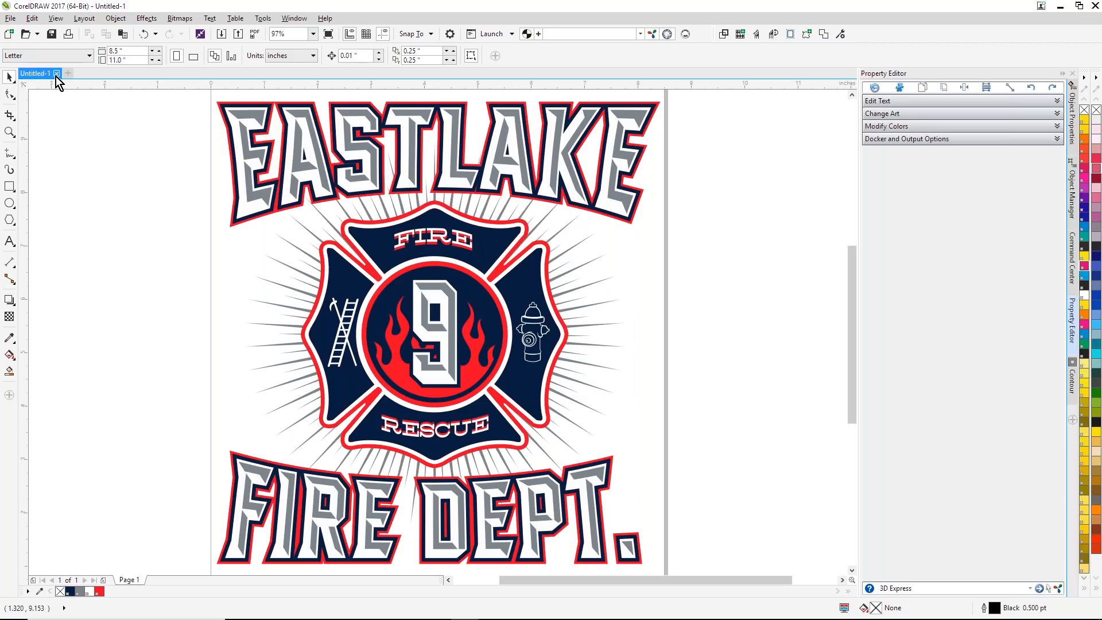
{"action": "left_click", "coordinate": [57, 73]}
{"action": "left_click", "coordinate": [546, 342]}
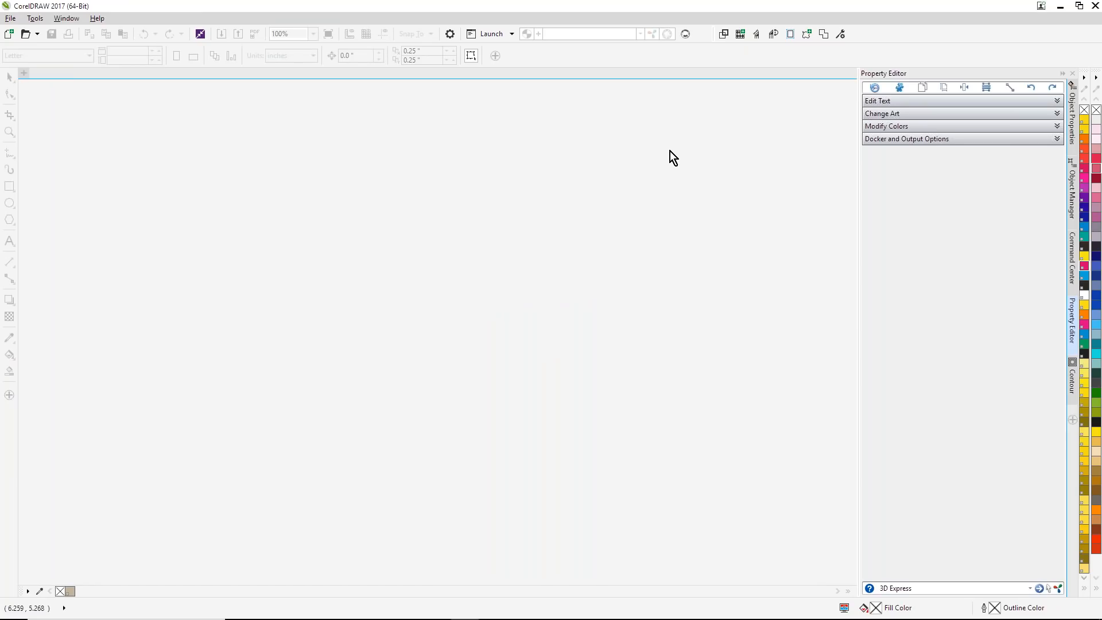
{"action": "left_click", "coordinate": [9, 34]}
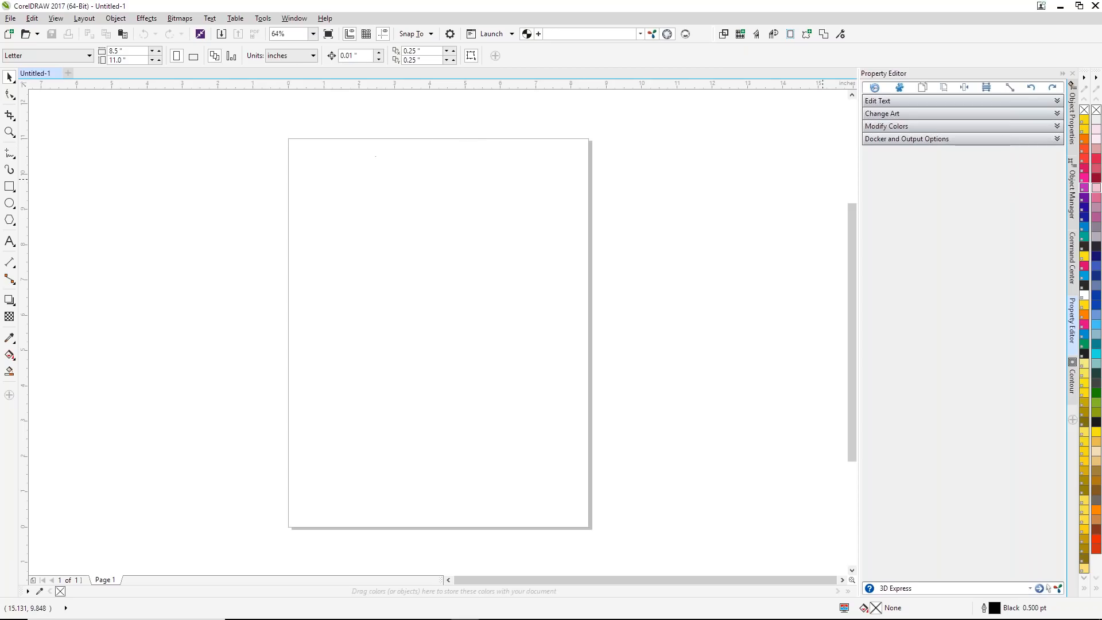
Step: Open the Smart Designer template browser and view the Sports, Dance And Cheer, Christian And Crowns and Decals packs in Pattern Pack Mega Pack
{"action": "left_click", "coordinate": [1071, 258]}
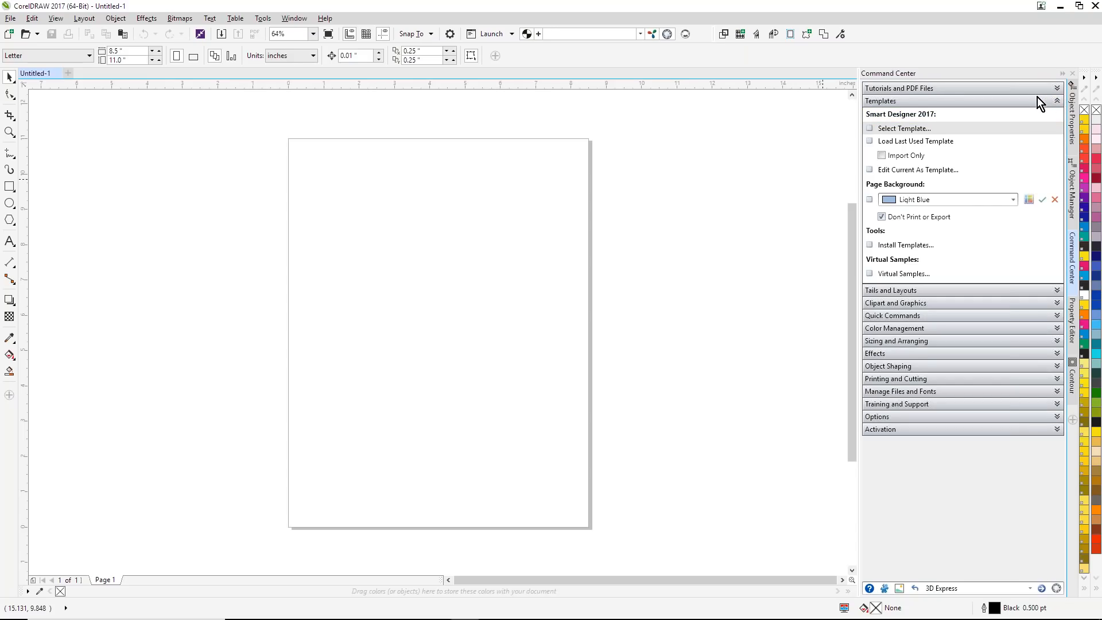
{"action": "left_click", "coordinate": [901, 129]}
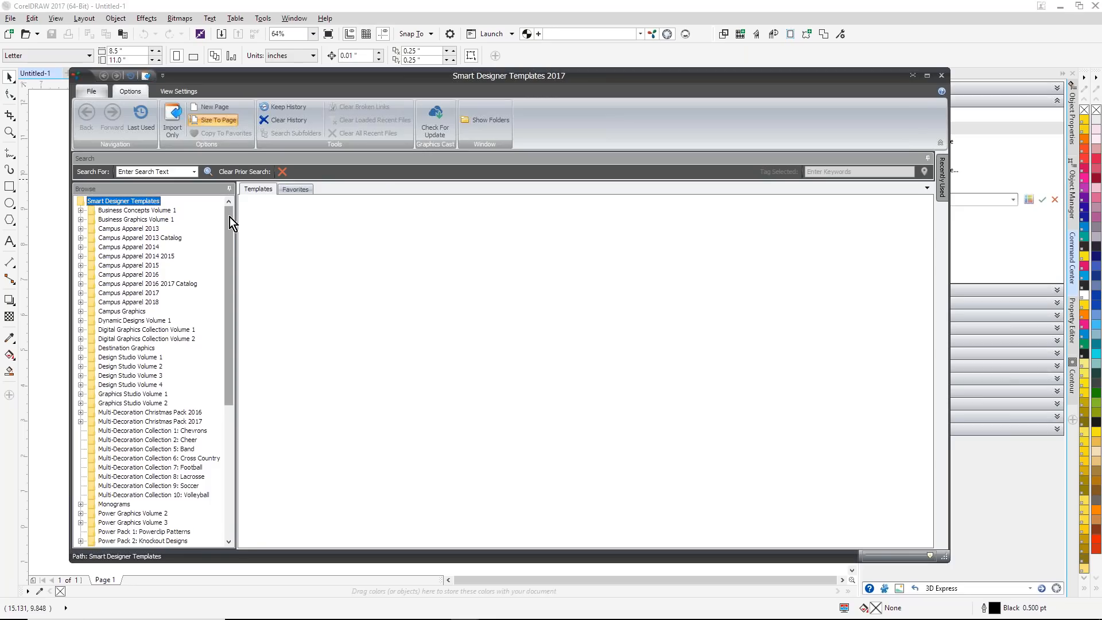
{"action": "left_click_drag", "start_coordinate": [230, 217], "coordinate": [234, 387]}
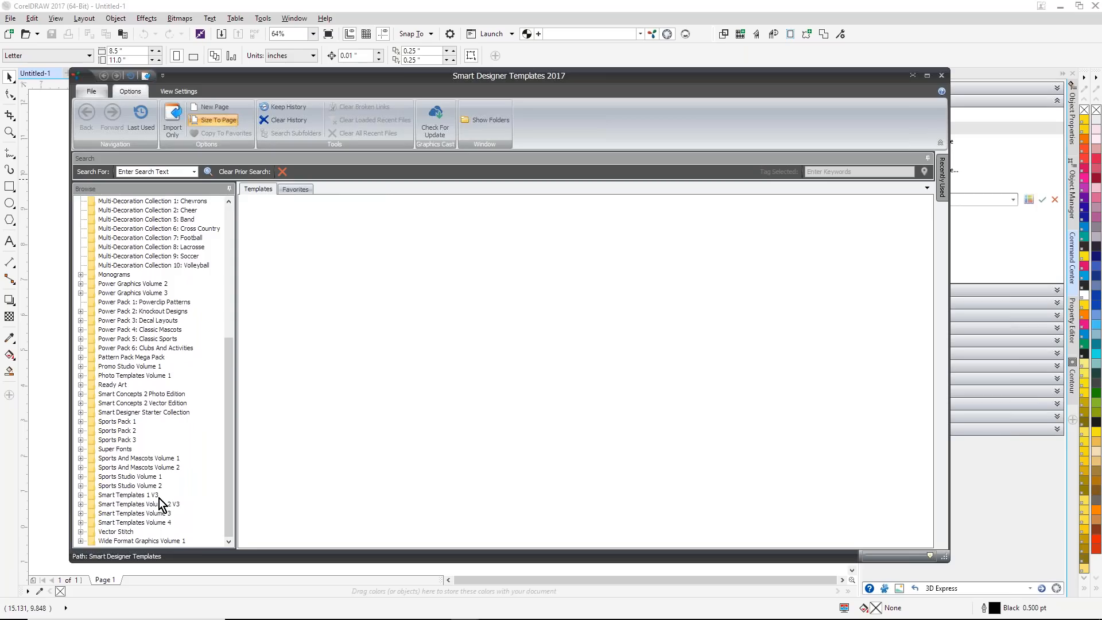
{"action": "left_click", "coordinate": [80, 357]}
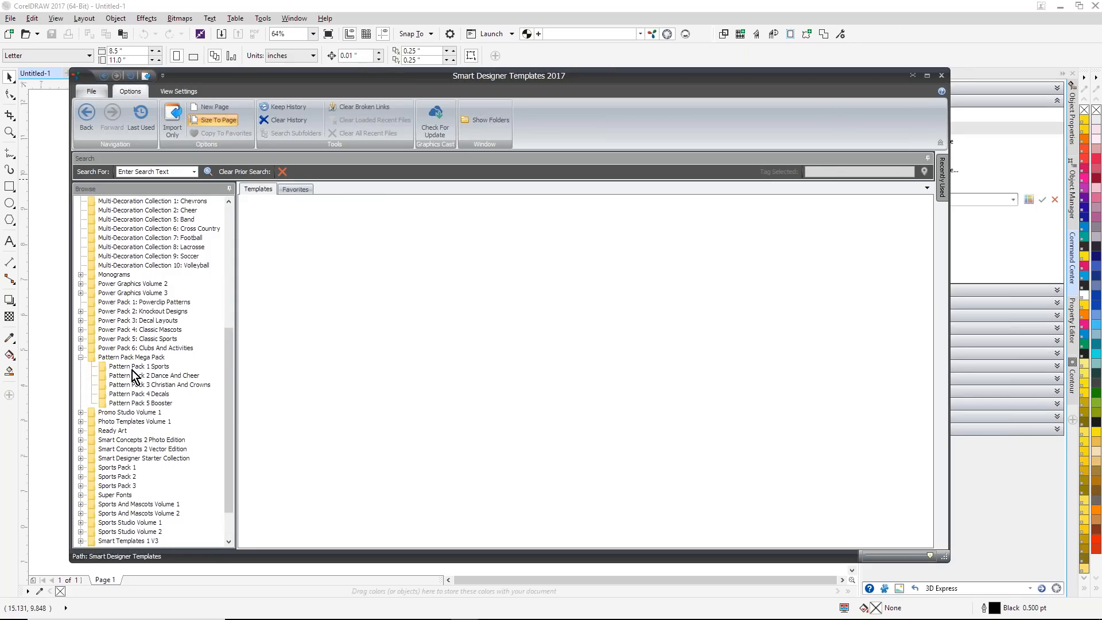
{"action": "left_click", "coordinate": [148, 367]}
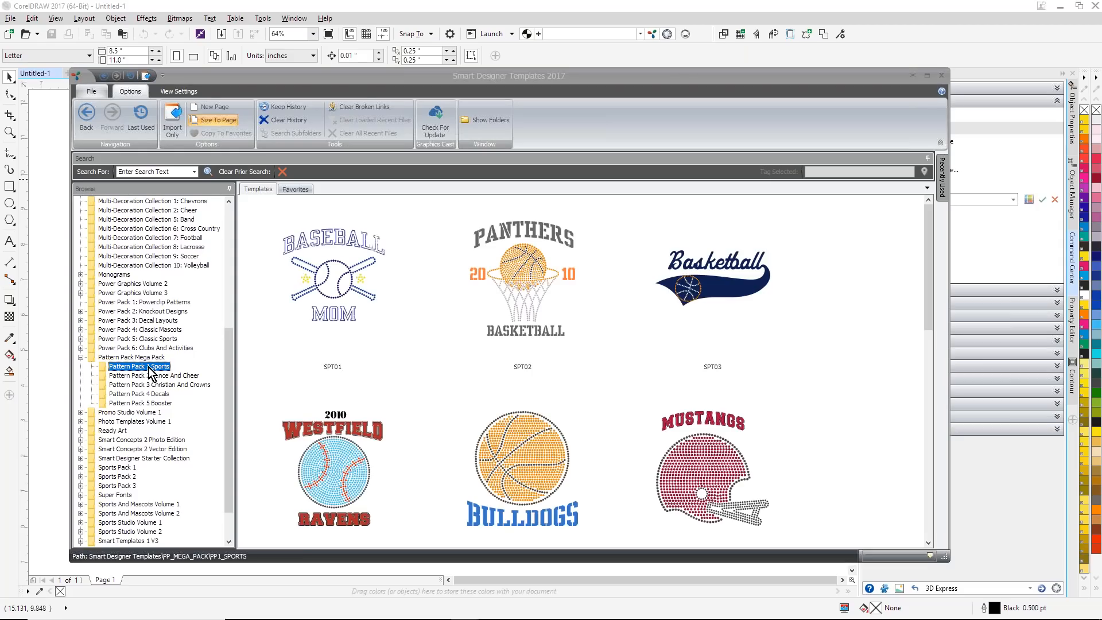
{"action": "left_click", "coordinate": [147, 378]}
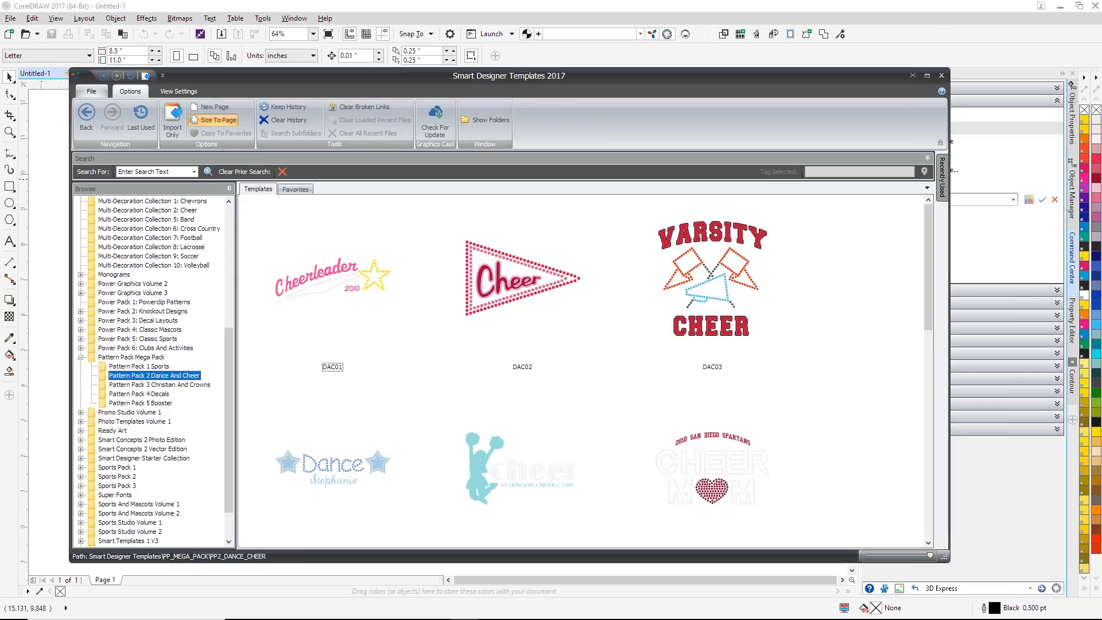
{"action": "left_click", "coordinate": [146, 385]}
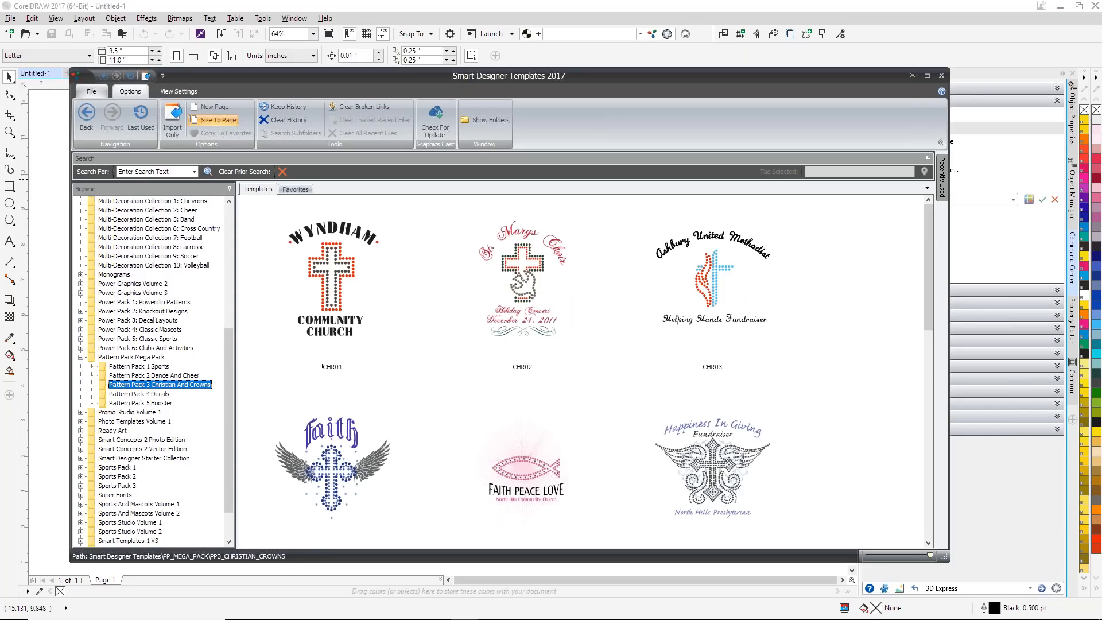
{"action": "left_click", "coordinate": [148, 394]}
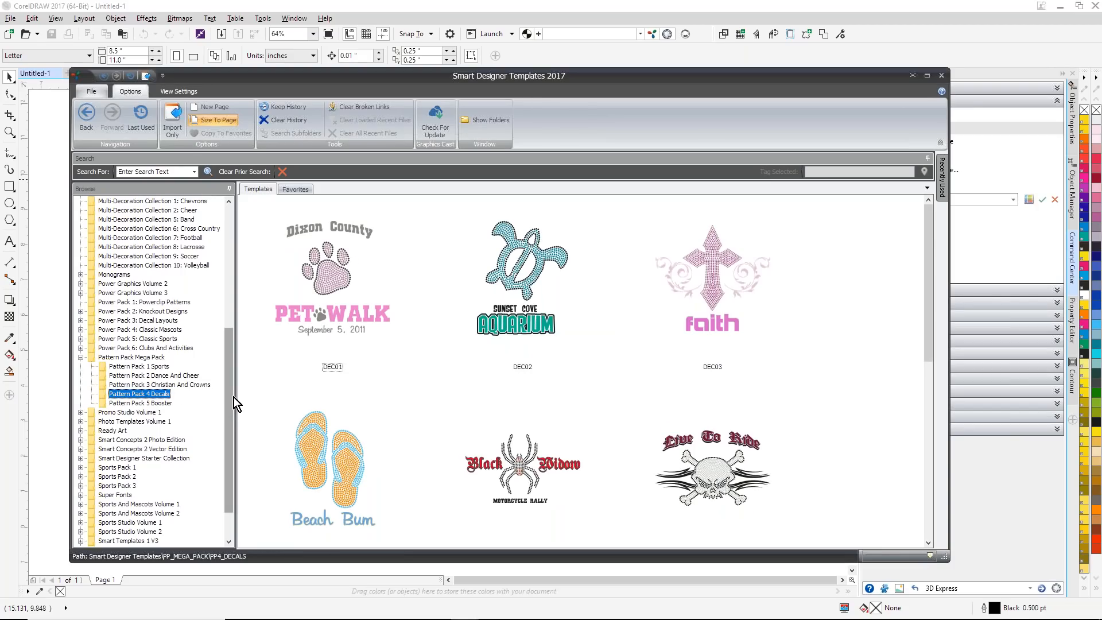
Step: View the Gem Black templates under the Two Color Monograms of Smart Monograms 2
{"action": "left_click", "coordinate": [80, 275]}
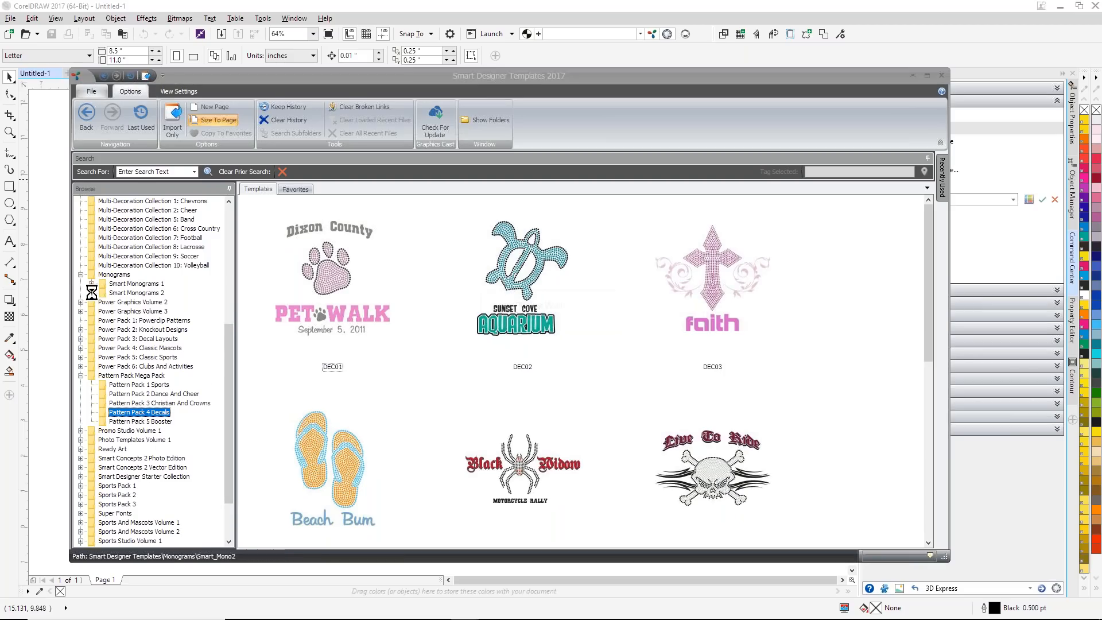
{"action": "left_click", "coordinate": [104, 320]}
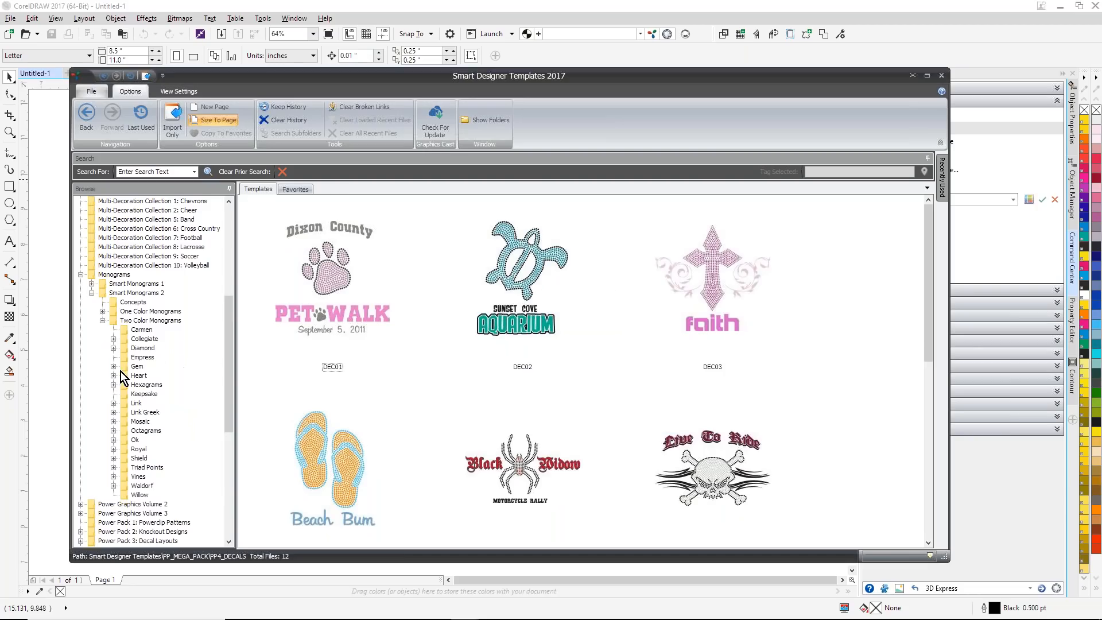
{"action": "left_click", "coordinate": [114, 367]}
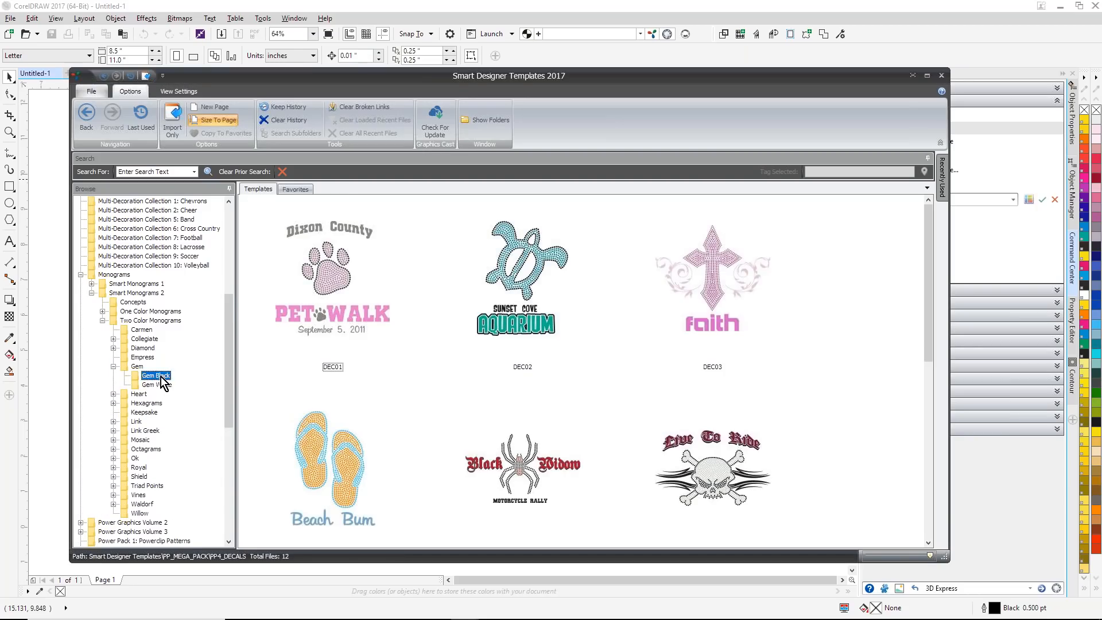
{"action": "left_click", "coordinate": [156, 376]}
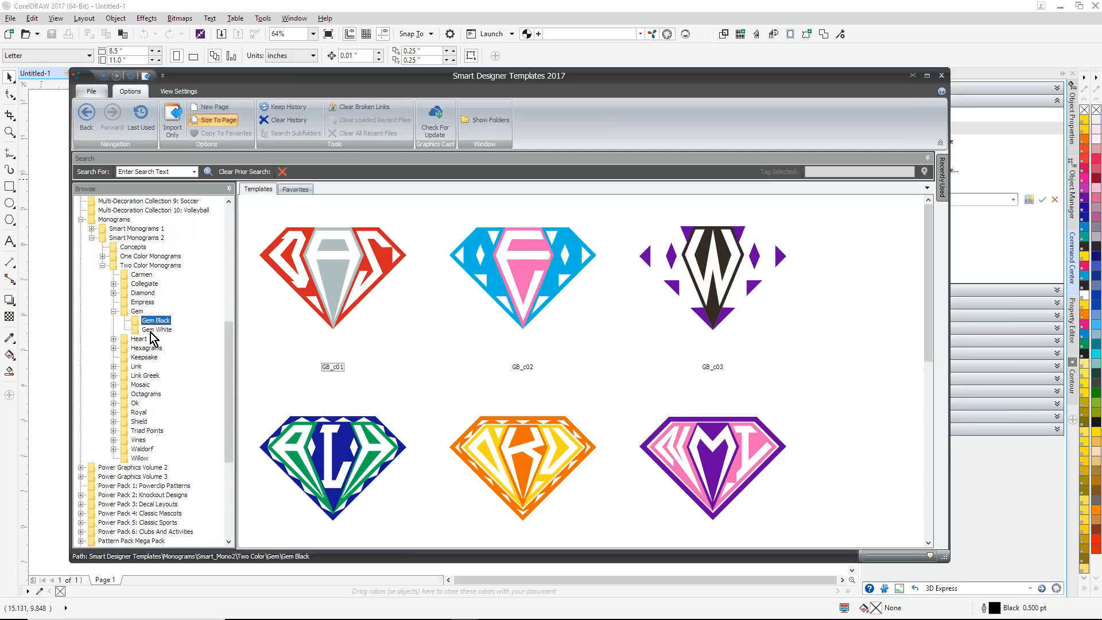
Step: Expand the Campus Apparel 2018 and 2017 collections and check Graphics Cast for downloadable template updates
{"action": "left_click_drag", "start_coordinate": [230, 360], "coordinate": [227, 229]}
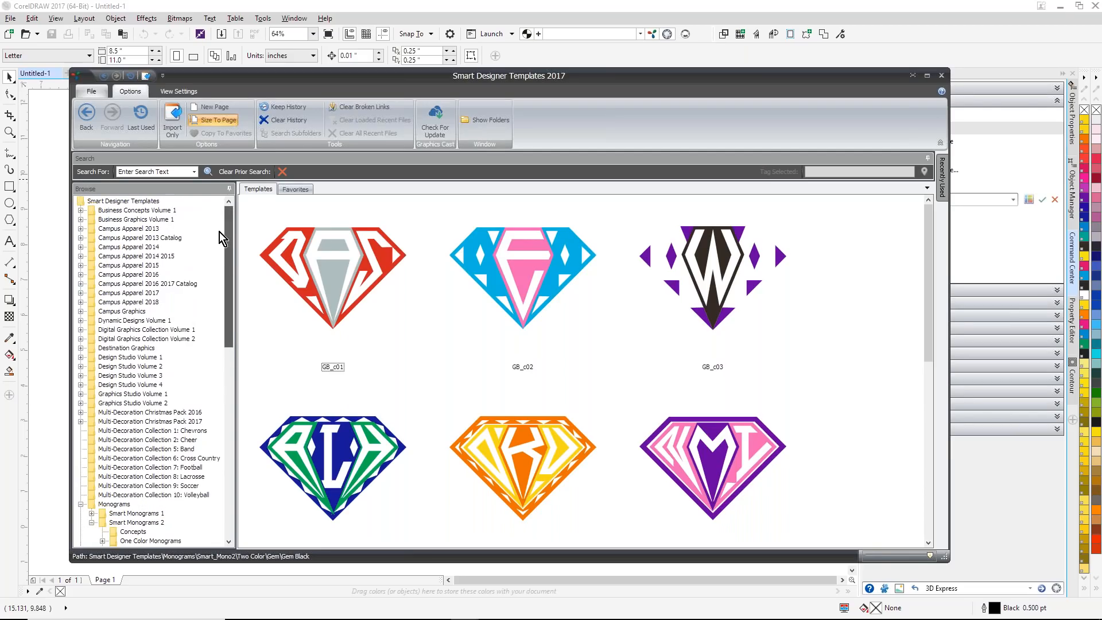
{"action": "left_click", "coordinate": [81, 302]}
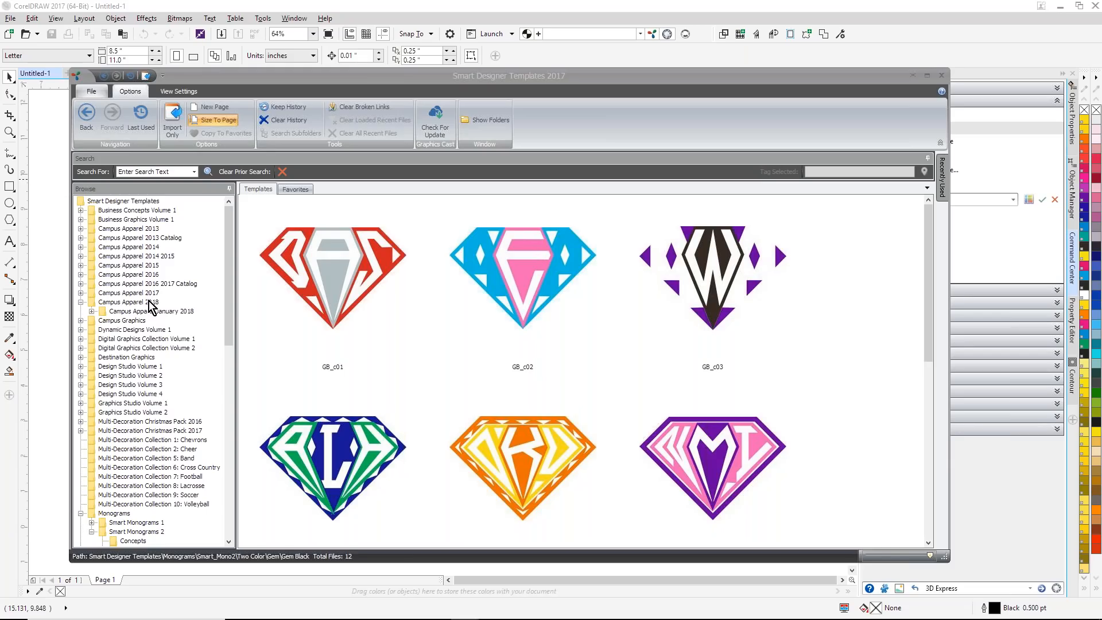
{"action": "left_click", "coordinate": [81, 293]}
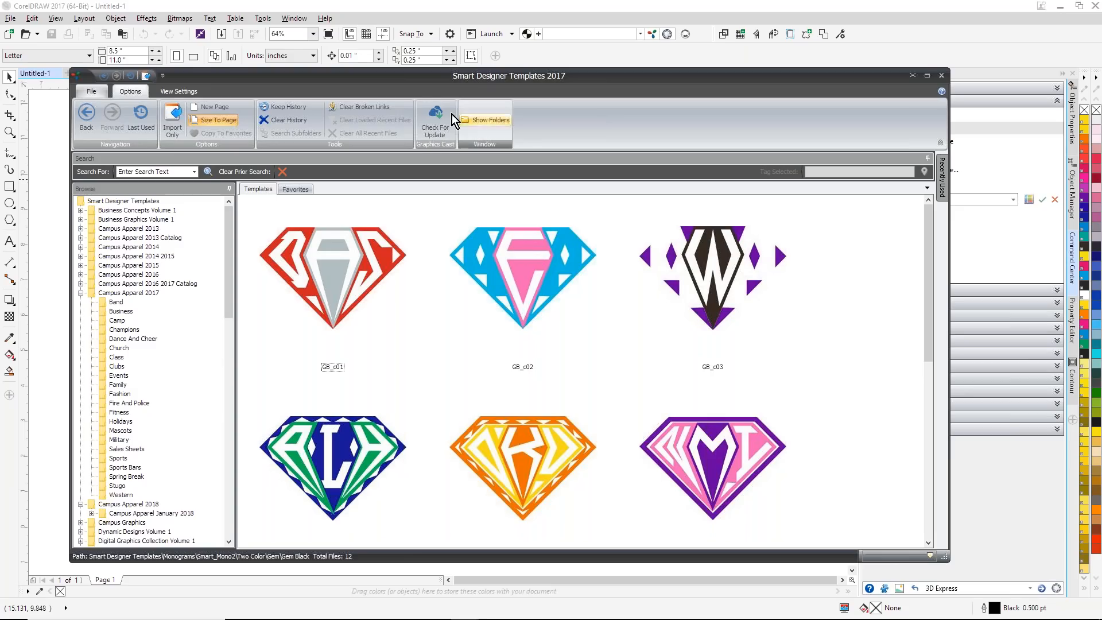
{"action": "left_click", "coordinate": [437, 122]}
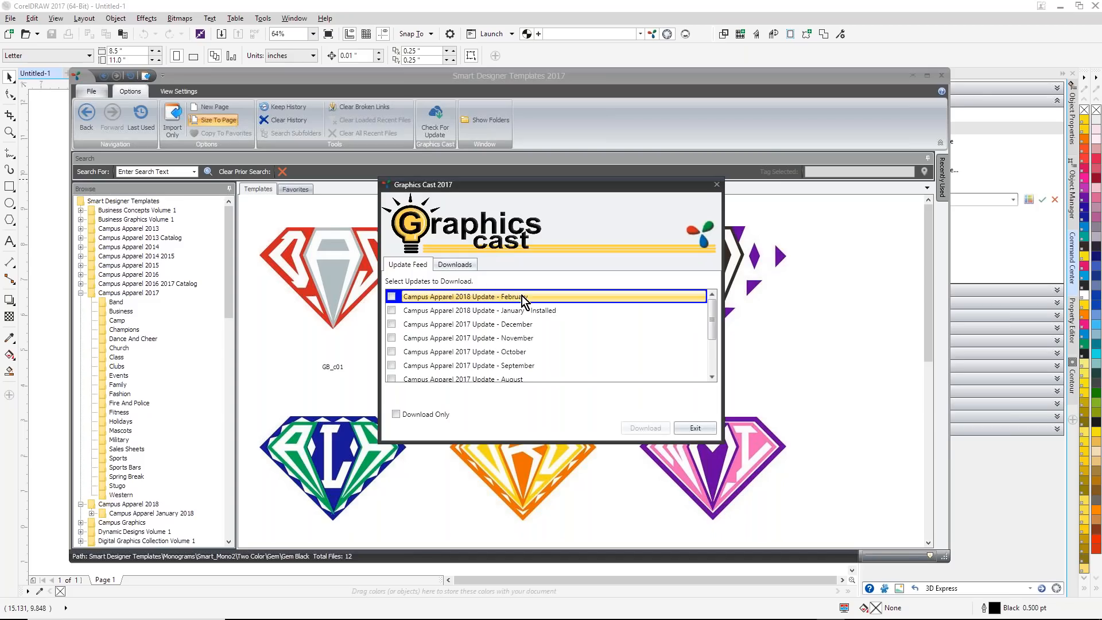
{"action": "left_click", "coordinate": [395, 297]}
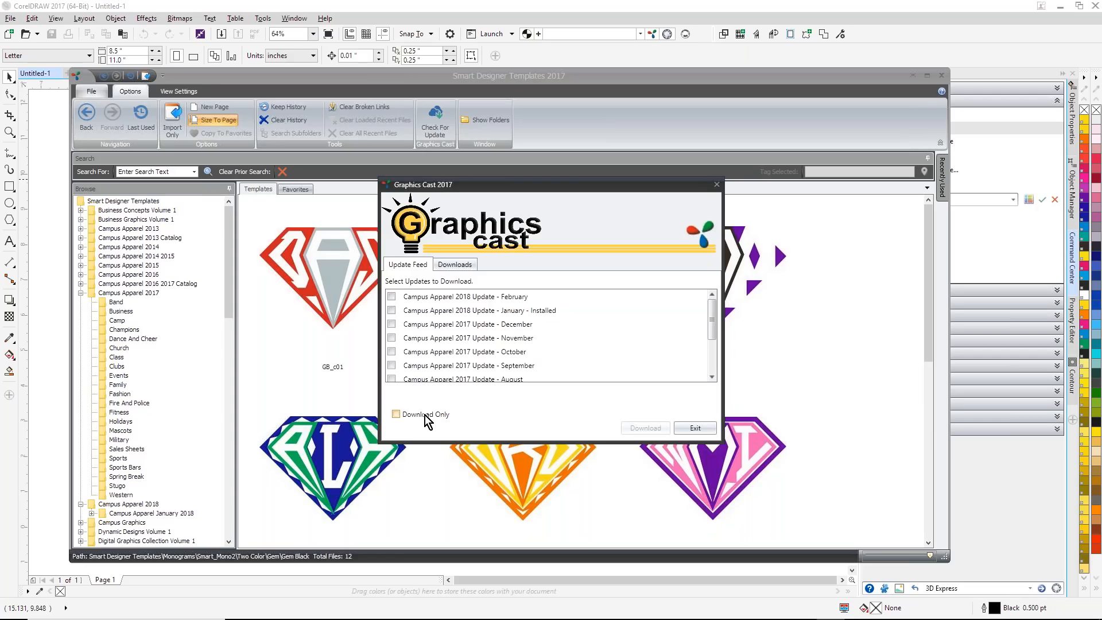
{"action": "left_click", "coordinate": [716, 184]}
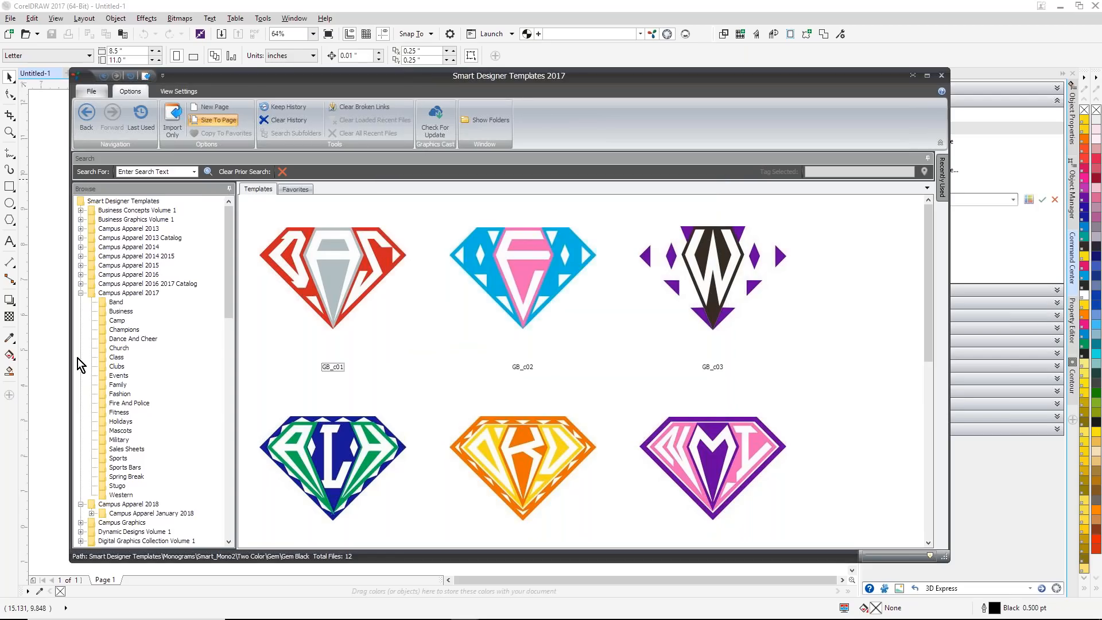
Step: Look through the Medical, Music, Sports Track And Field and Sales Sheets templates in Campus Apparel January 2018
{"action": "left_click", "coordinate": [91, 514]}
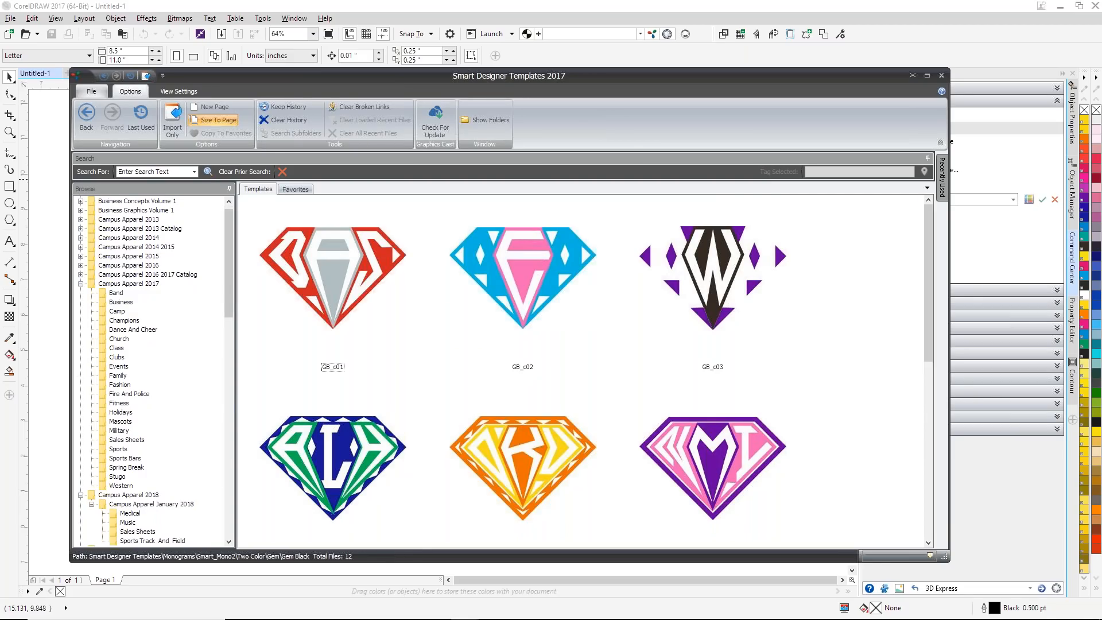
{"action": "left_click_drag", "start_coordinate": [228, 301], "coordinate": [229, 379]}
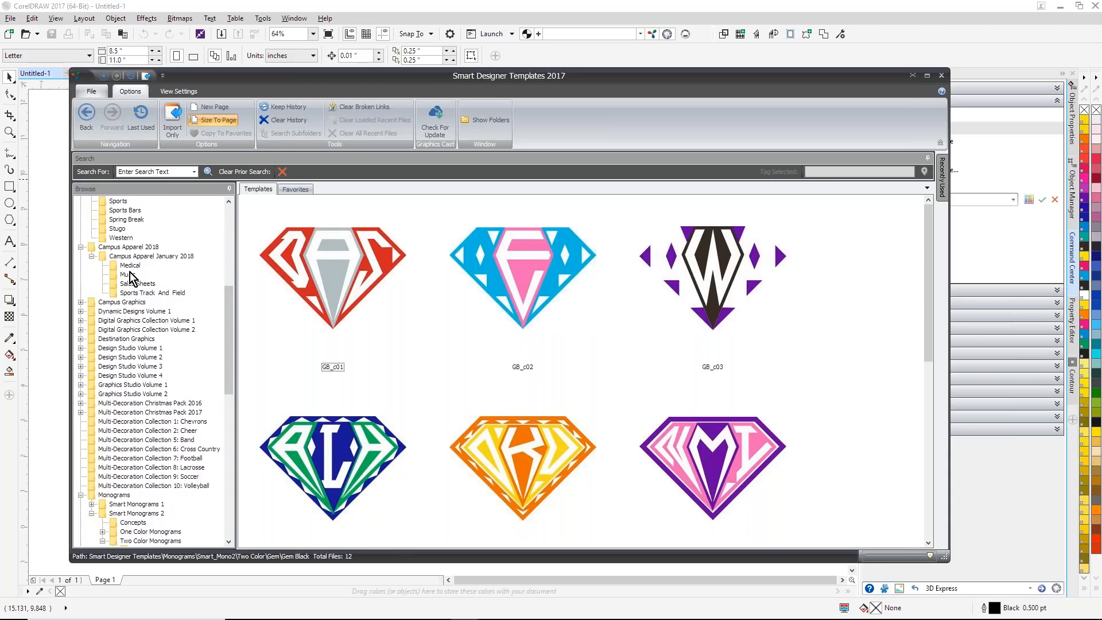
{"action": "left_click", "coordinate": [131, 265]}
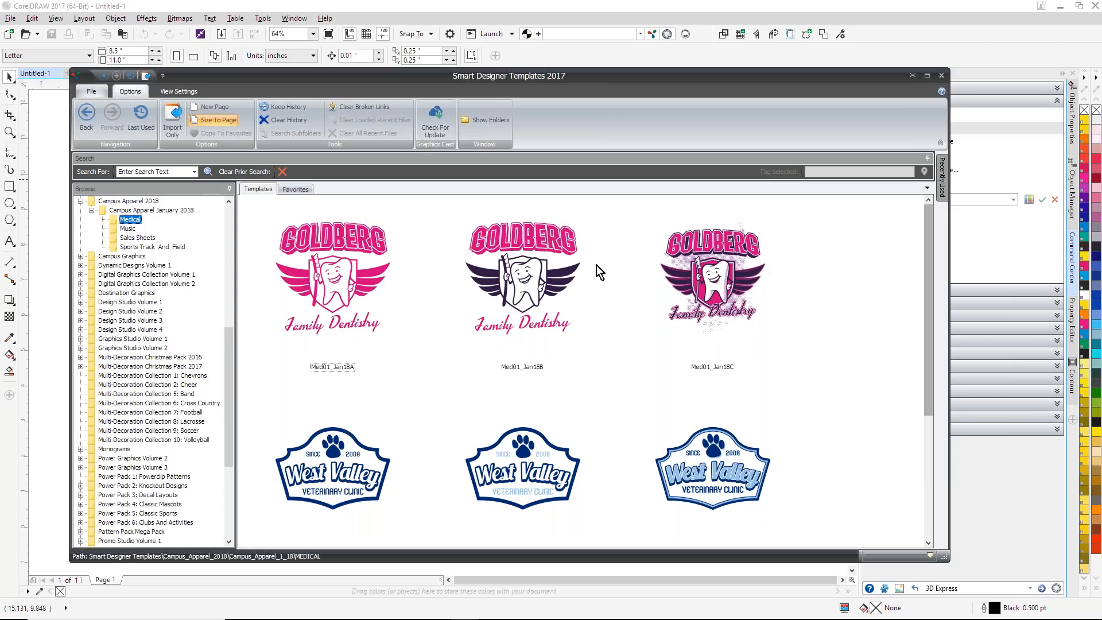
{"action": "left_click_drag", "start_coordinate": [931, 291], "coordinate": [917, 437]}
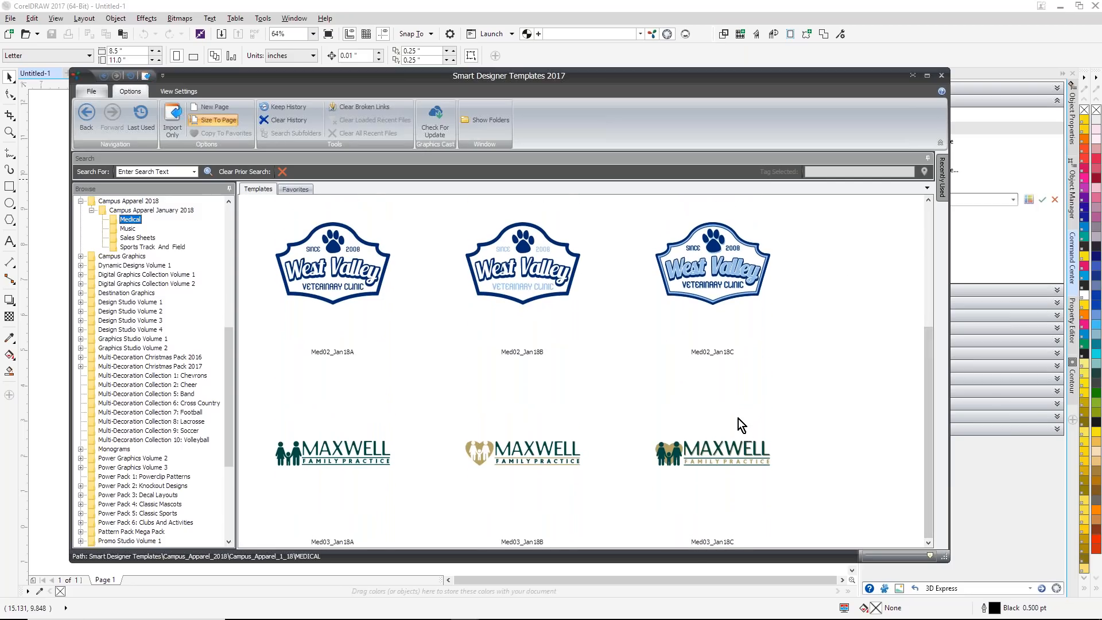
{"action": "left_click", "coordinate": [128, 228]}
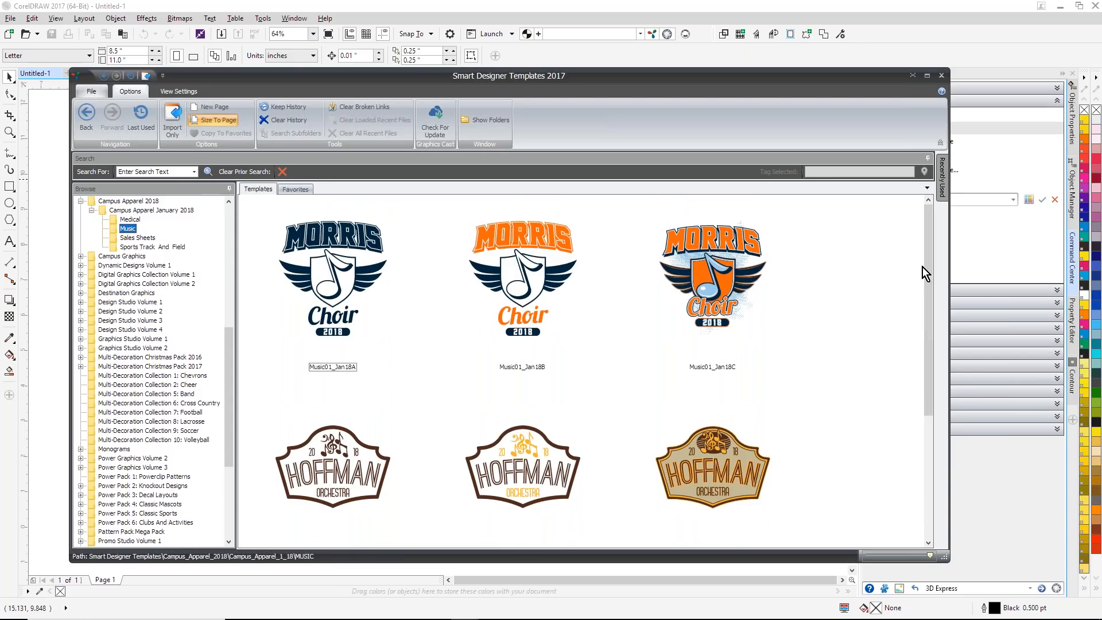
{"action": "left_click_drag", "start_coordinate": [925, 274], "coordinate": [904, 399]}
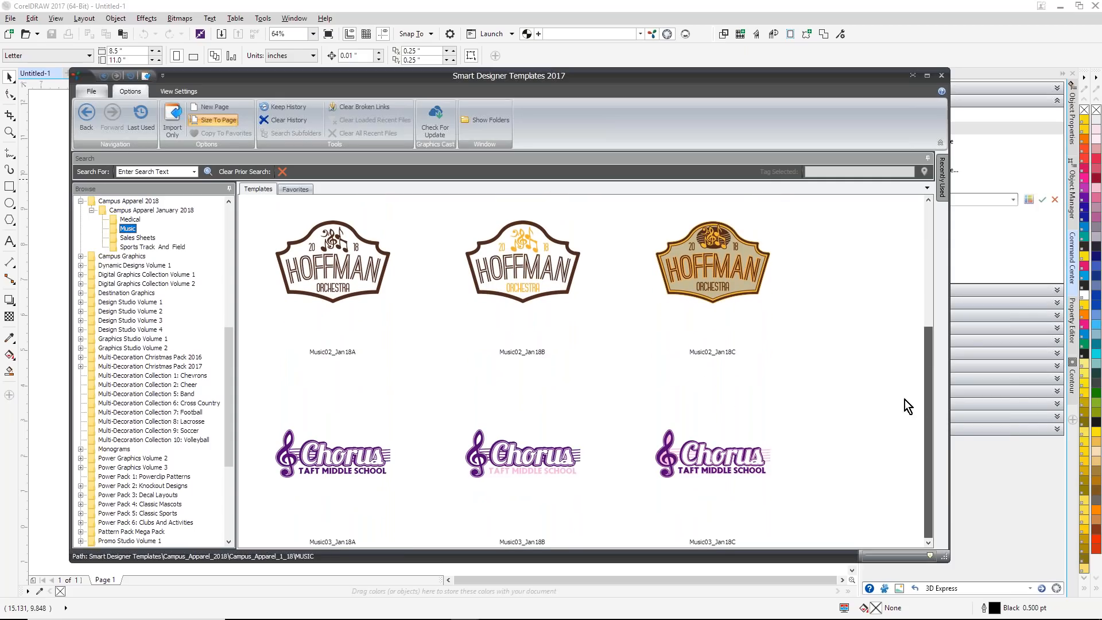
{"action": "left_click", "coordinate": [140, 248]}
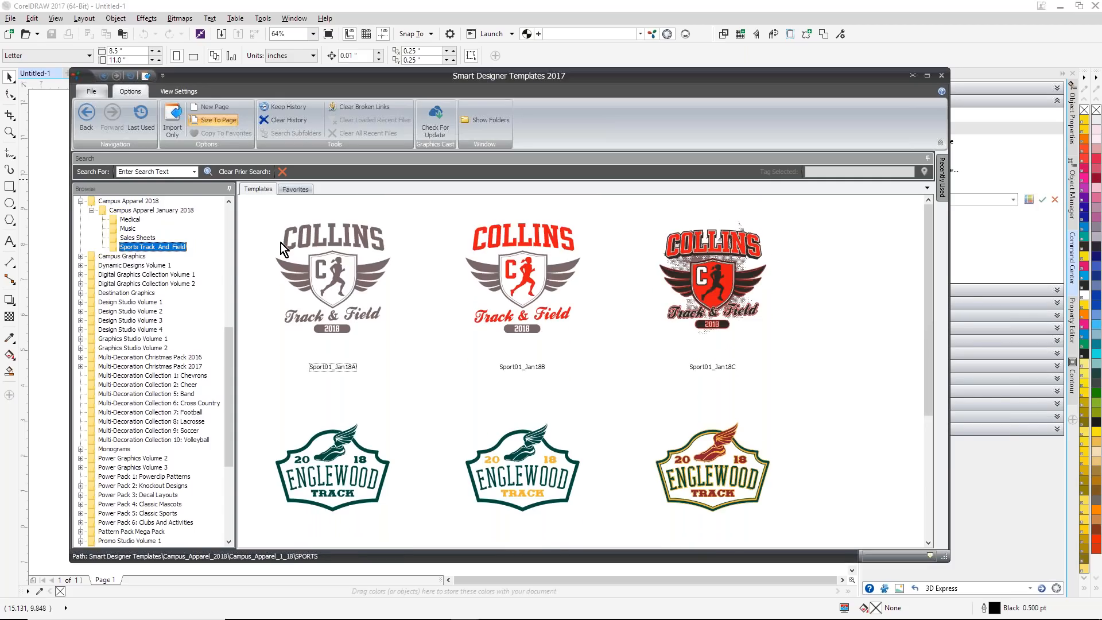
{"action": "left_click", "coordinate": [146, 238]}
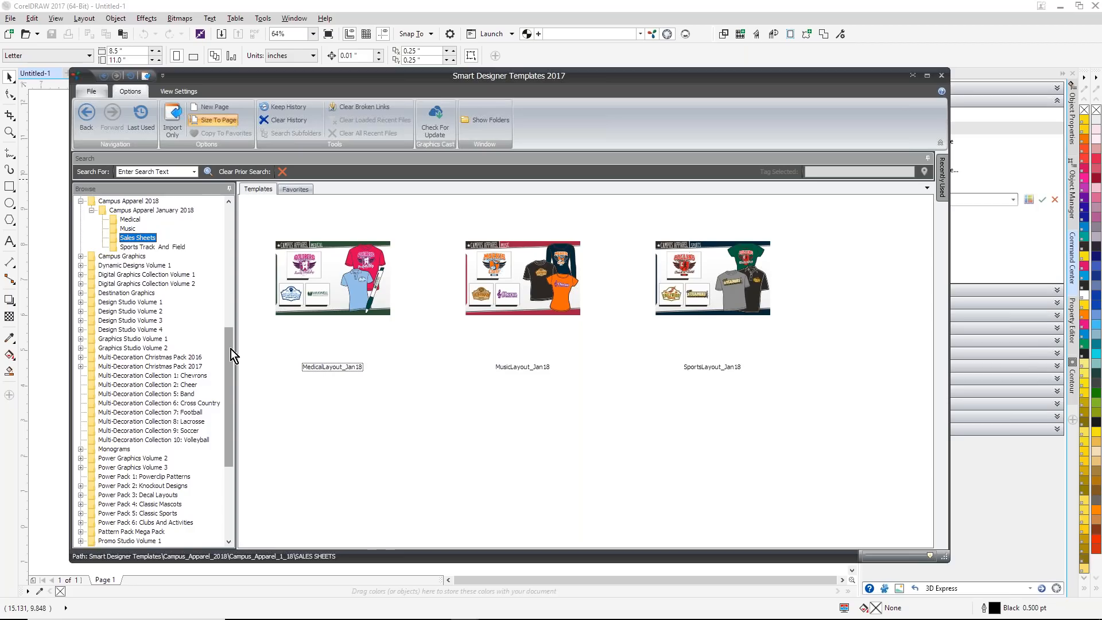
Step: Browse the Camp And Church, Events, Clubs And Band and Sports templates in the Campus Apparel 2016 2017 Catalog
{"action": "left_click_drag", "start_coordinate": [231, 349], "coordinate": [195, 234]}
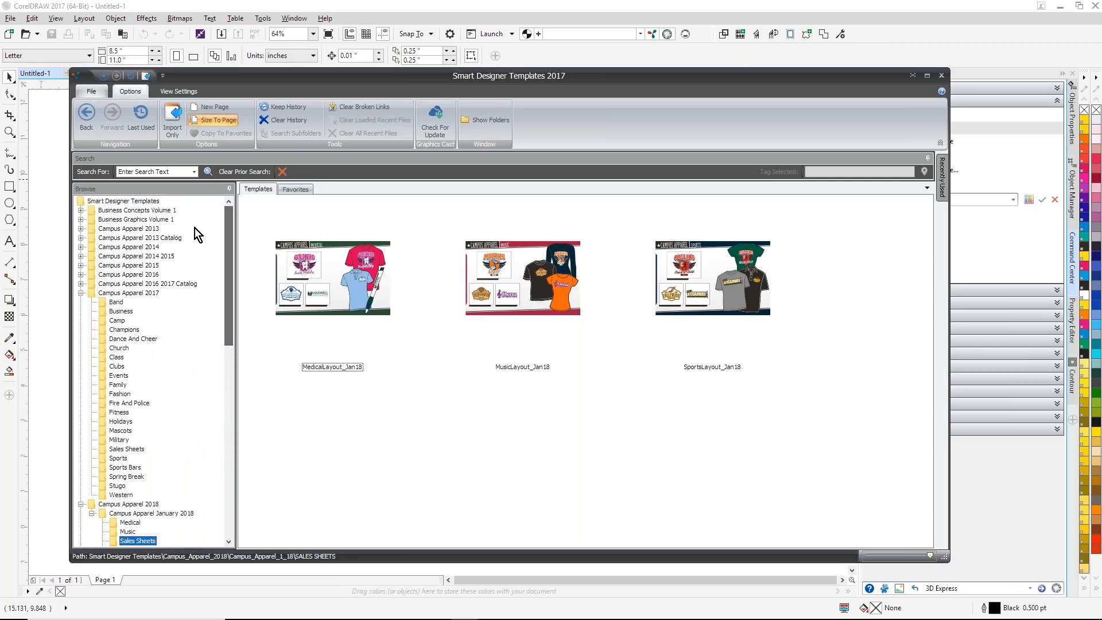
{"action": "left_click", "coordinate": [82, 284]}
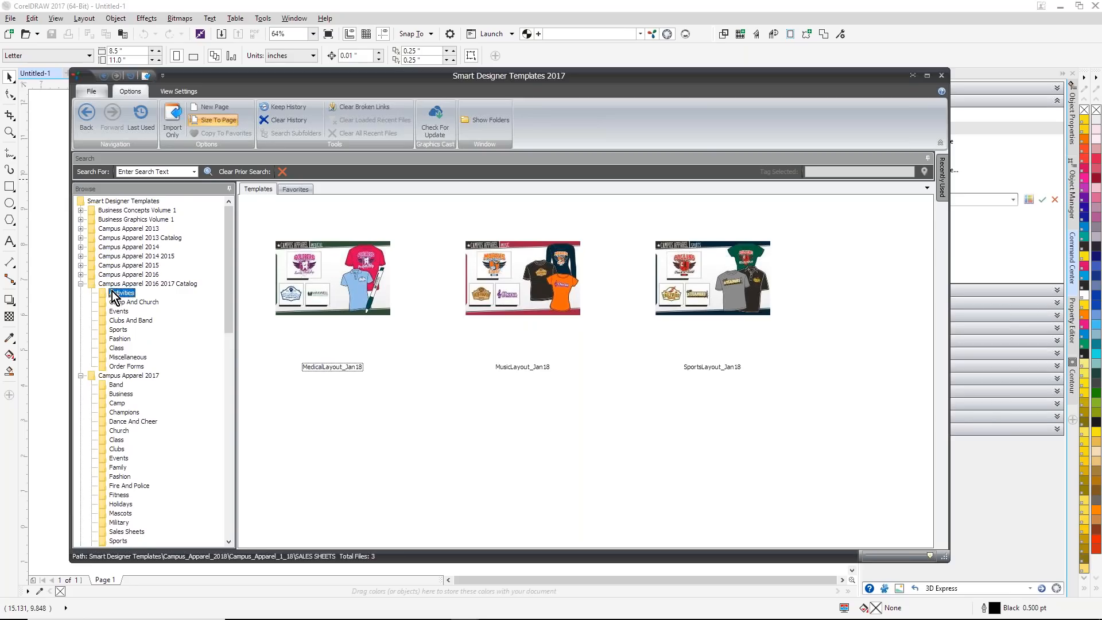
{"action": "left_click", "coordinate": [115, 293]}
{"action": "left_click", "coordinate": [133, 247]}
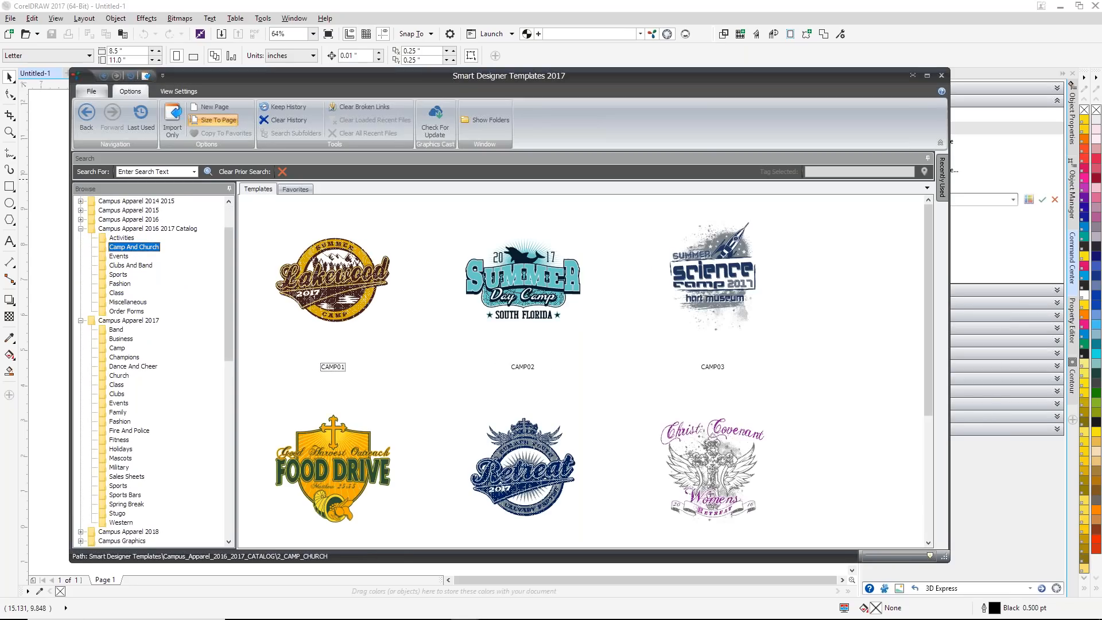
{"action": "left_click", "coordinate": [119, 257]}
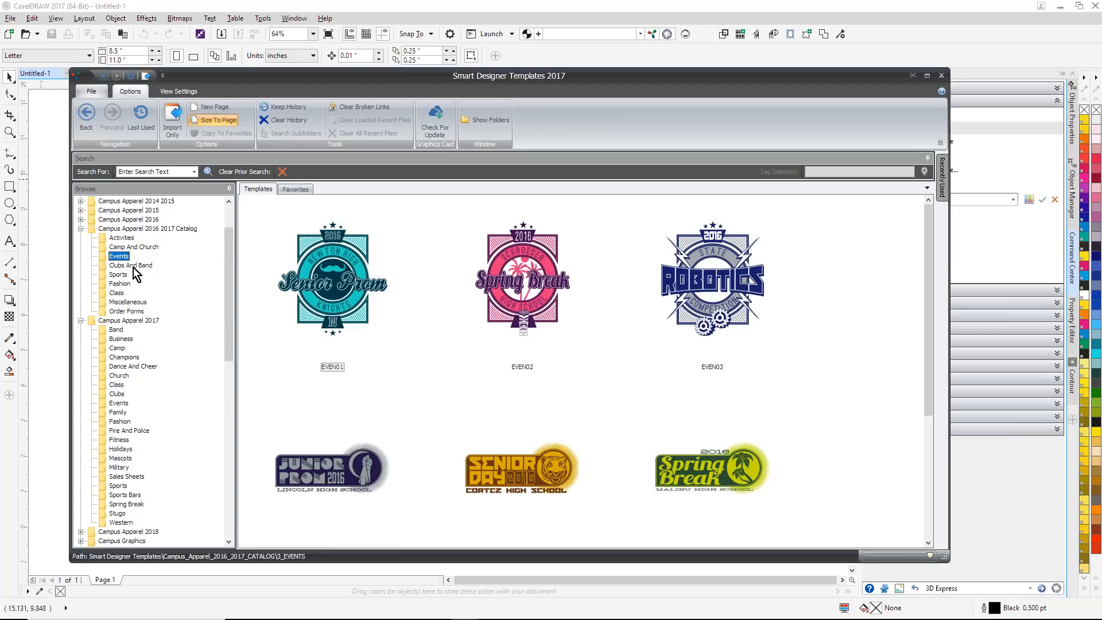
{"action": "left_click", "coordinate": [134, 266]}
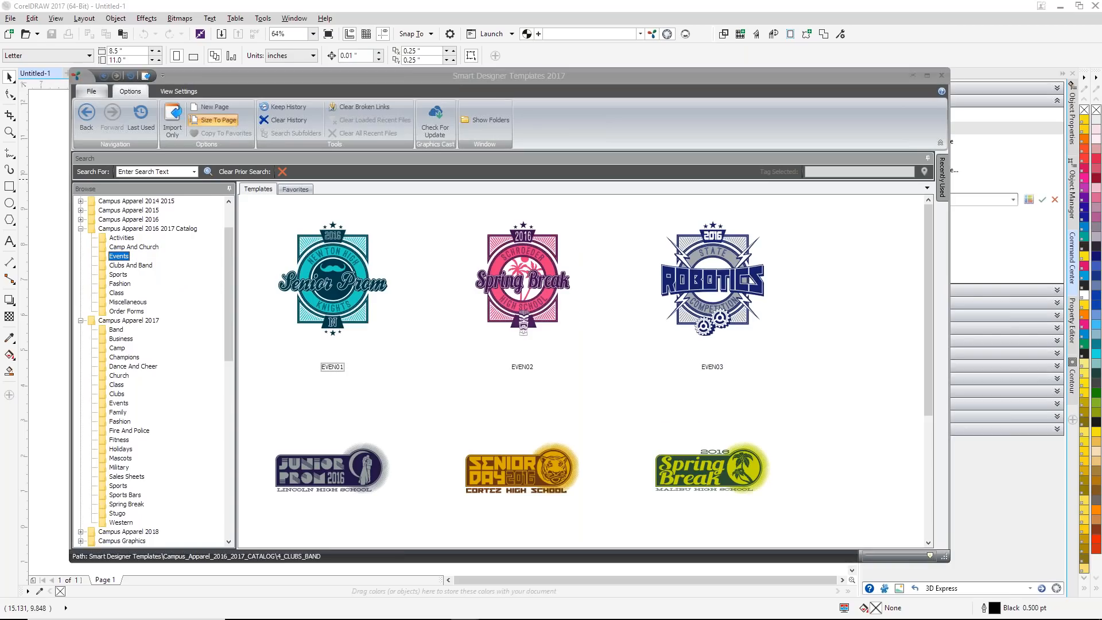
{"action": "left_click", "coordinate": [123, 275]}
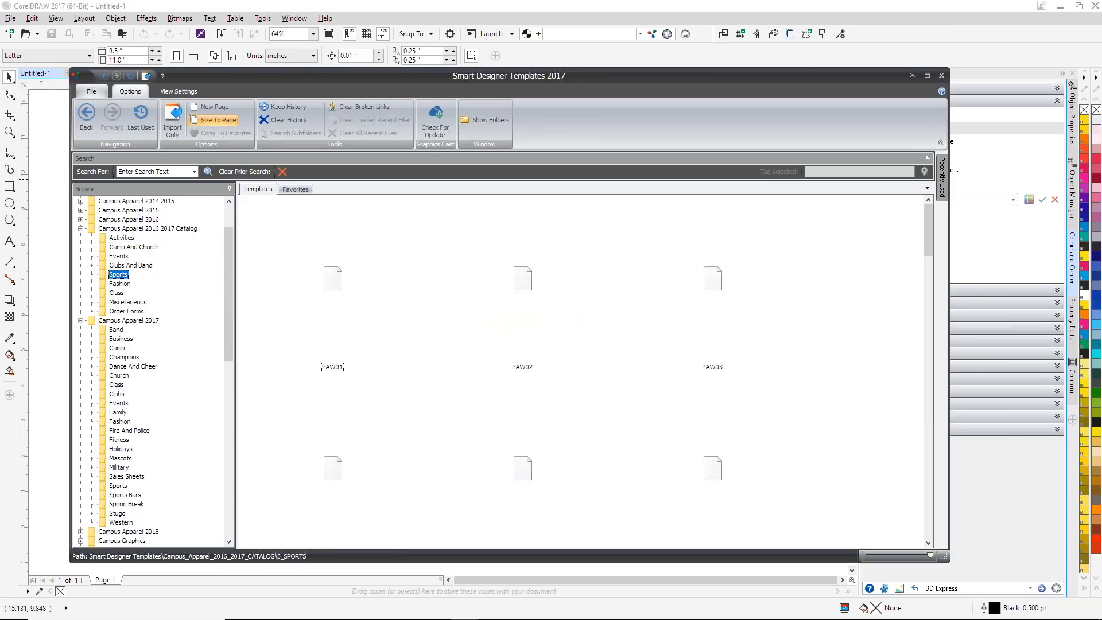
Step: Look through the Fashion, Class, Miscellaneous and Order Forms templates in the Campus Apparel 2016 2017 Catalog
{"action": "left_click", "coordinate": [121, 284]}
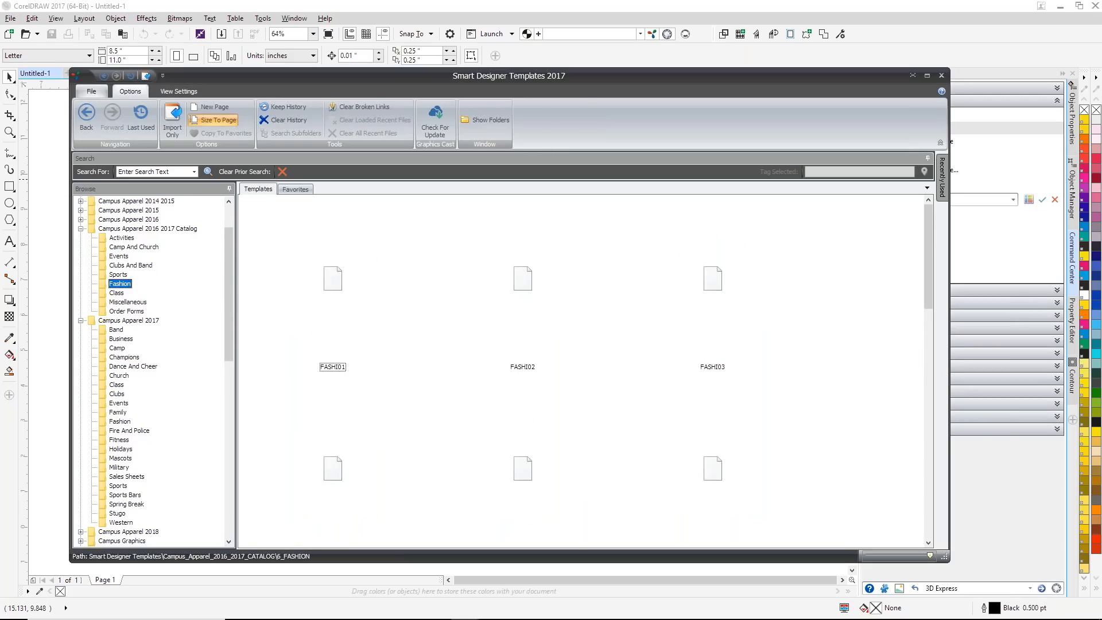
{"action": "left_click", "coordinate": [118, 293]}
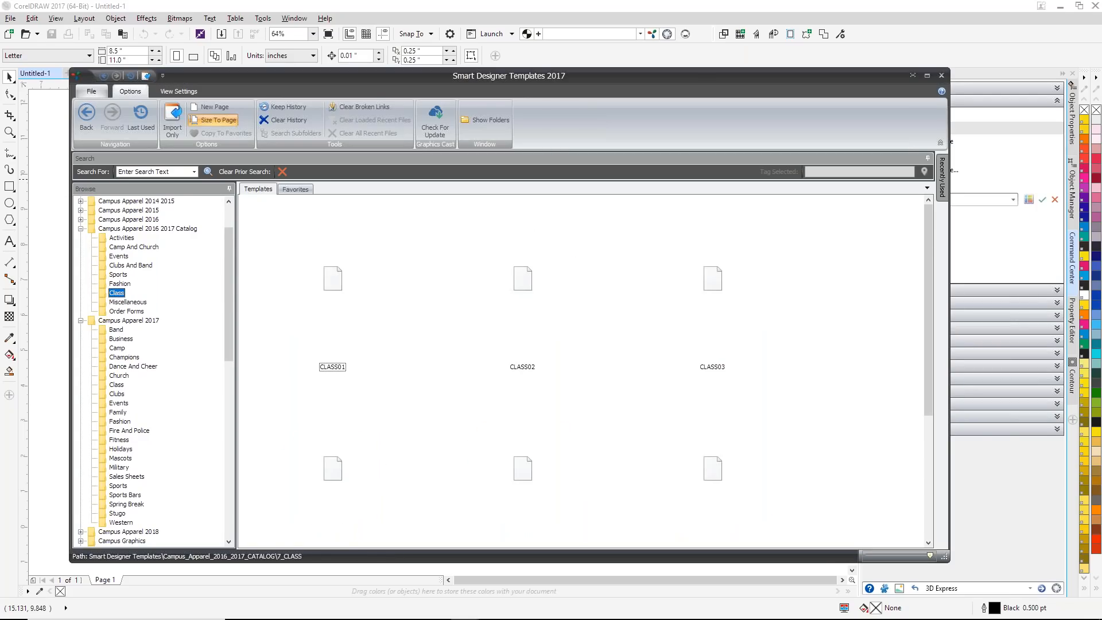
{"action": "left_click", "coordinate": [128, 303]}
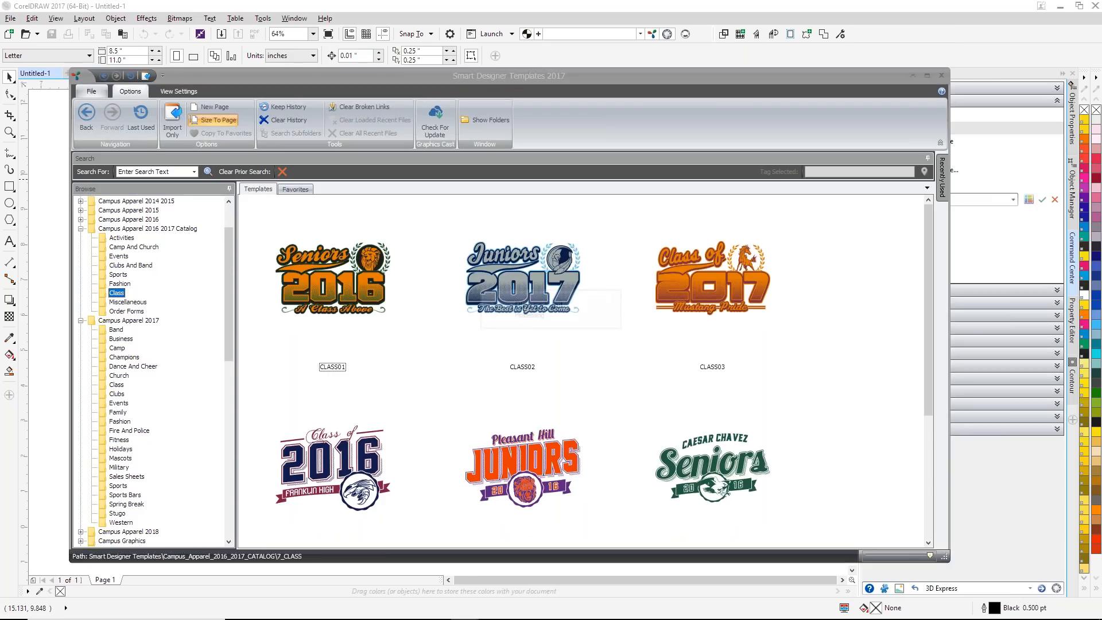
{"action": "left_click", "coordinate": [125, 312]}
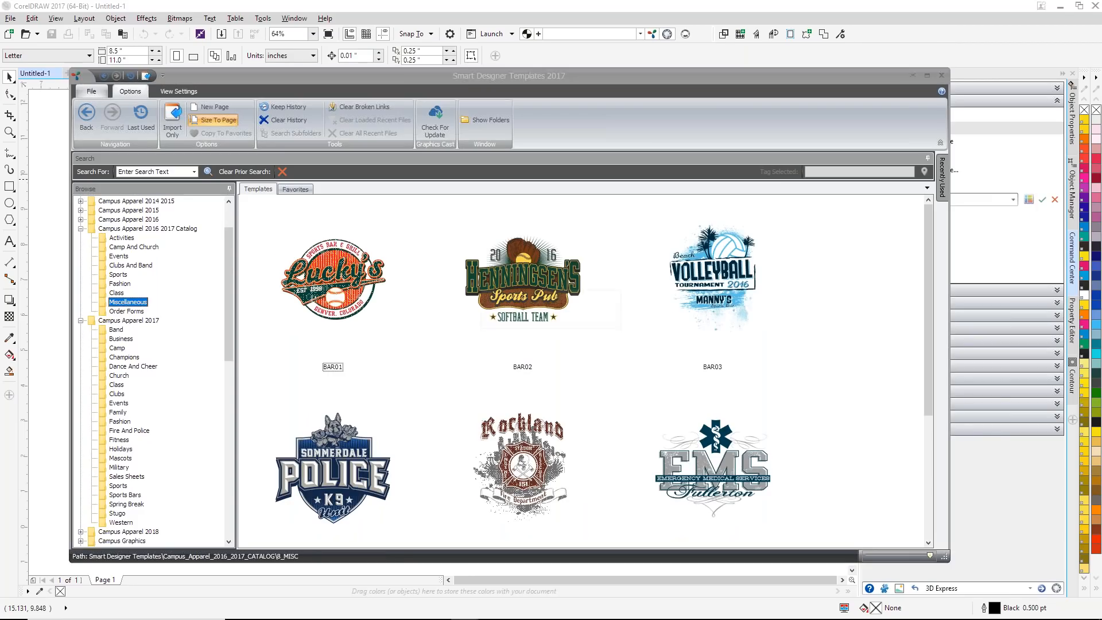
Step: Load the Firepol01_Nov17C template from the Fire And Police category of Campus Apparel 2017
{"action": "left_click_drag", "start_coordinate": [232, 332], "coordinate": [237, 357]}
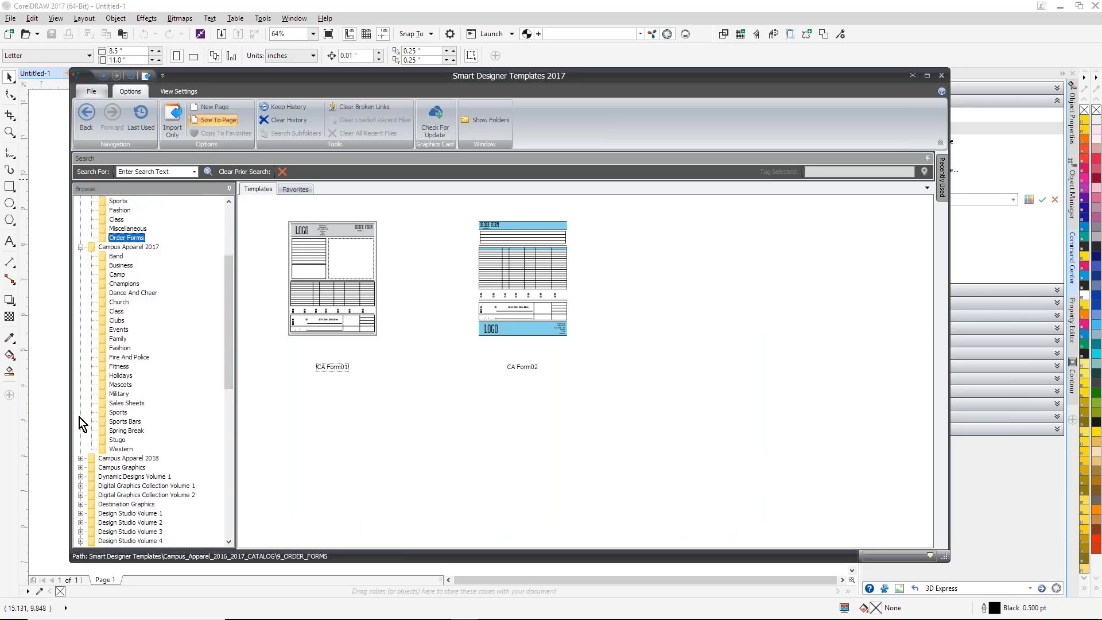
{"action": "left_click", "coordinate": [127, 358]}
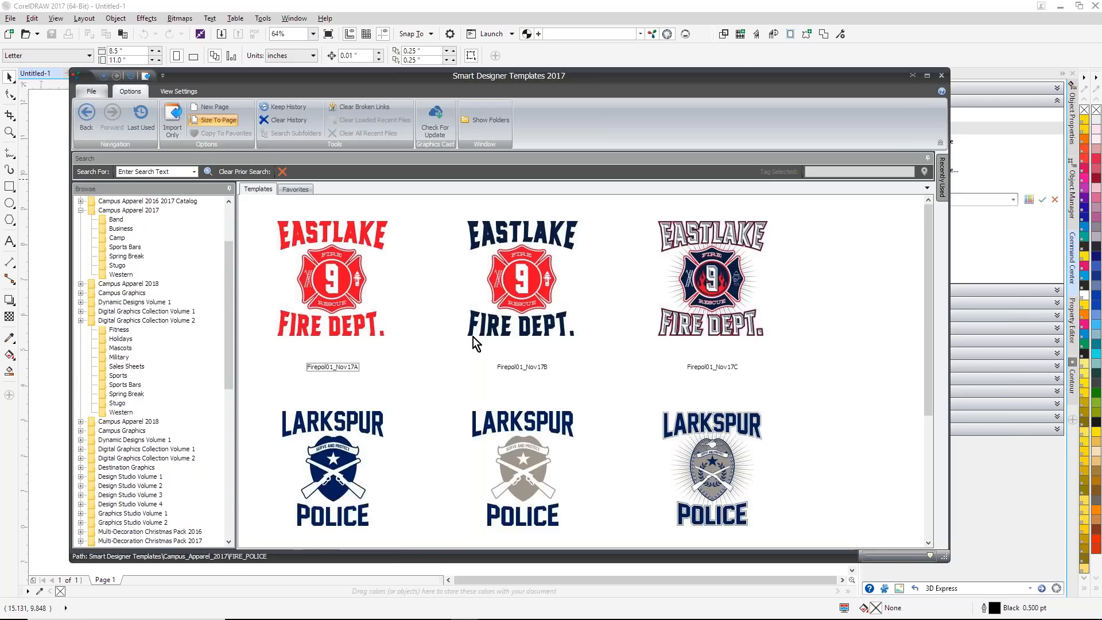
{"action": "double_click", "coordinate": [736, 301]}
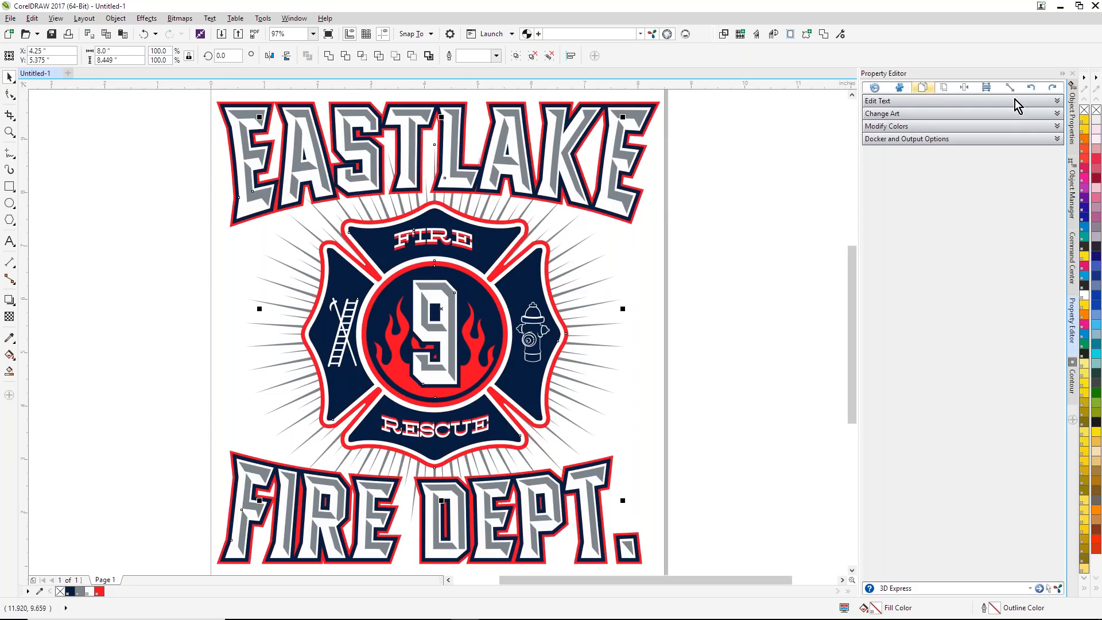
Step: Replace the EASTLAKE headline text of the design with SCOTTSDALE
{"action": "left_click", "coordinate": [1057, 104]}
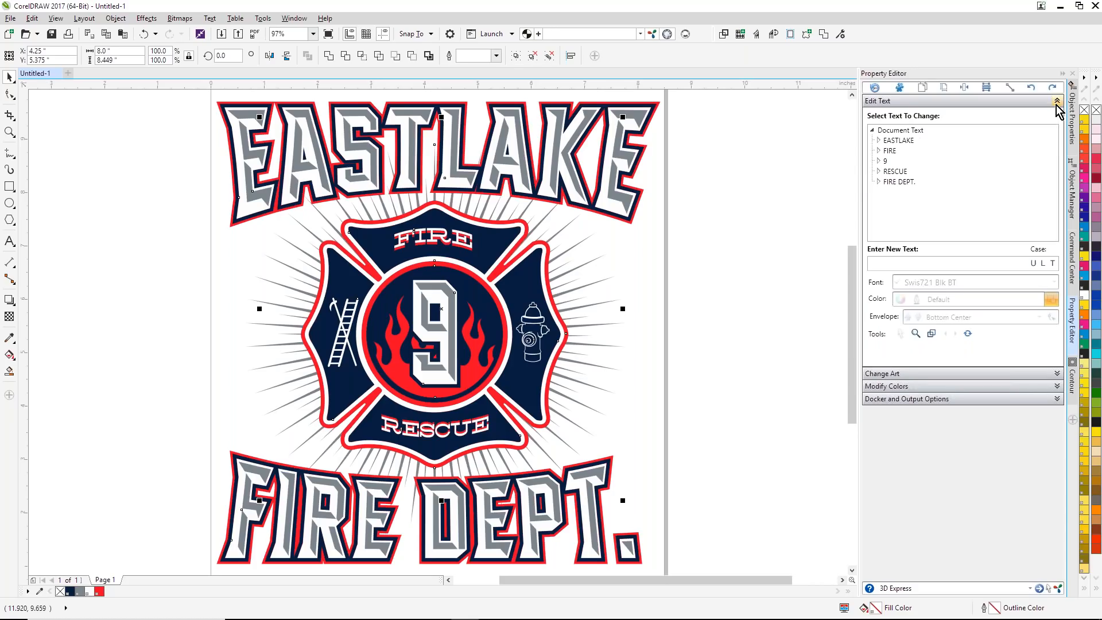
{"action": "left_click", "coordinate": [901, 143]}
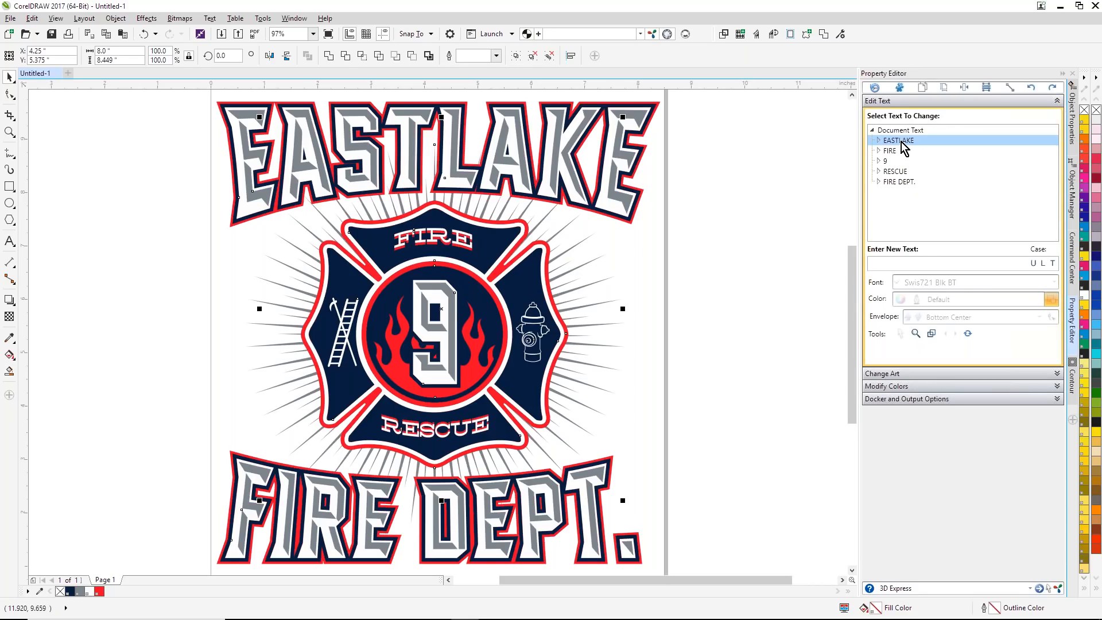
{"action": "type", "text": "SCOTT"}
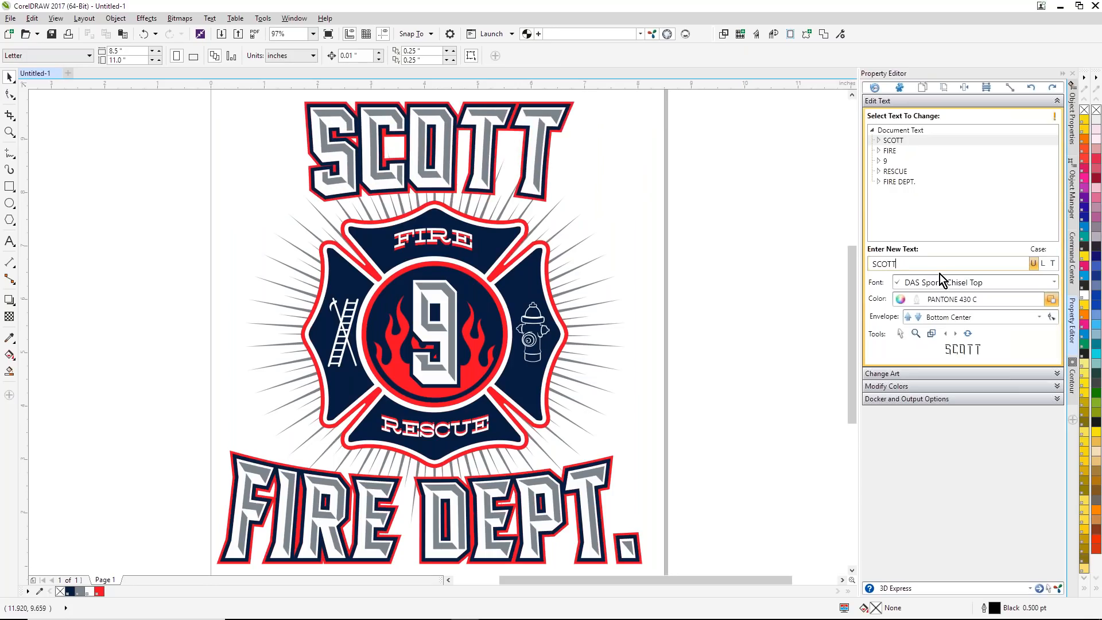
{"action": "type", "text": "SDALE"}
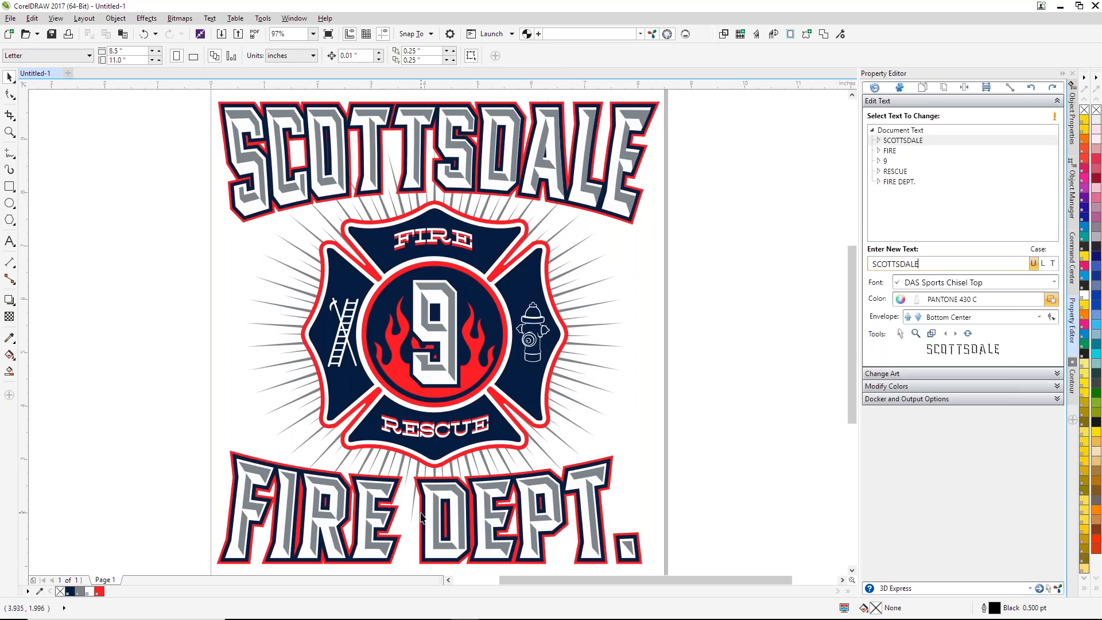
Step: Change the badge's upper text FIRE to LOCAL and its lower text RESCUE to 259
{"action": "left_click", "coordinate": [893, 153]}
{"action": "type", "text": "LO"}
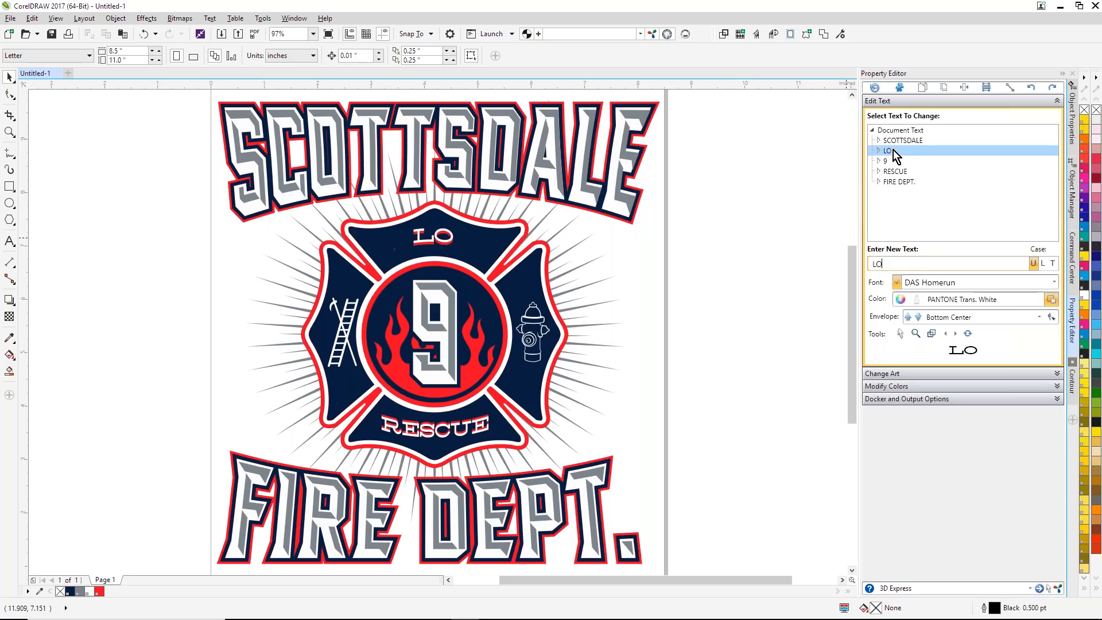
{"action": "type", "text": "CAL"}
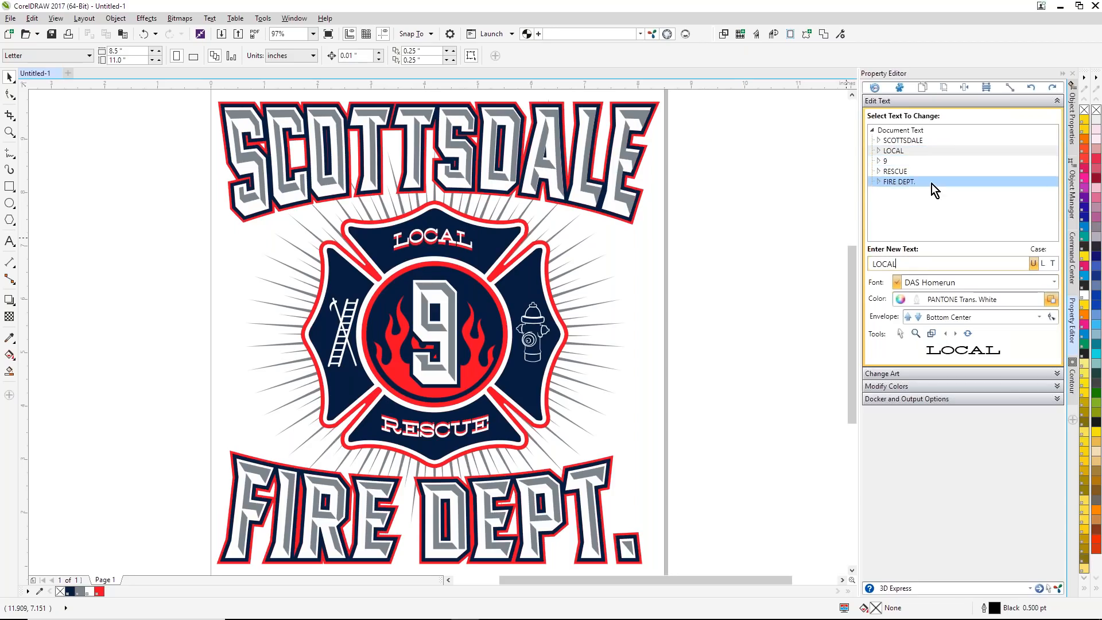
{"action": "left_click", "coordinate": [888, 175]}
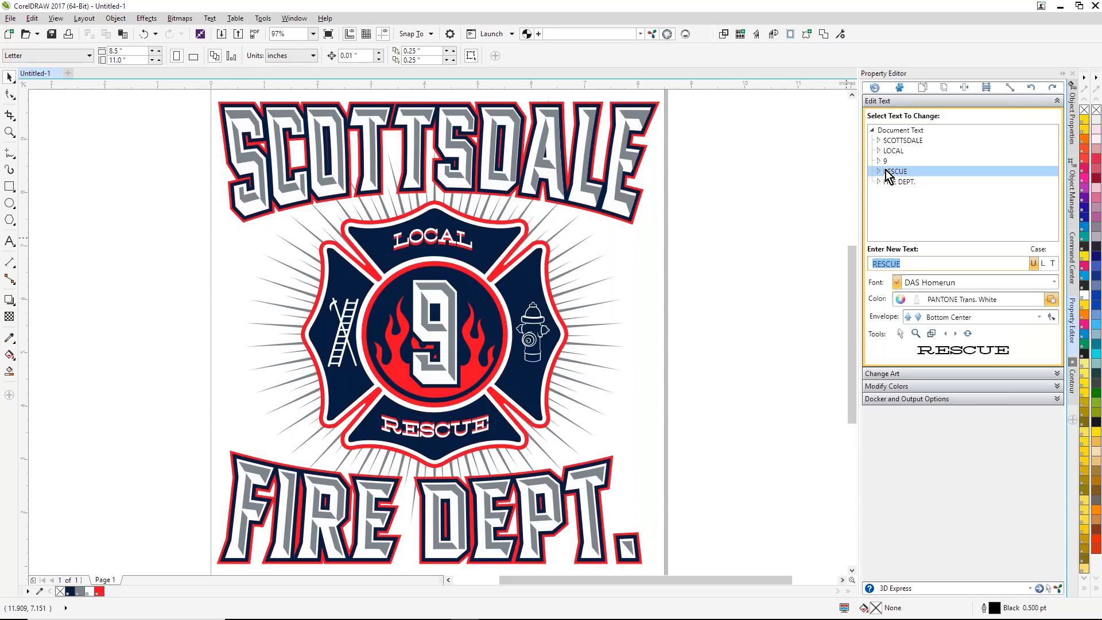
{"action": "type", "text": "25"}
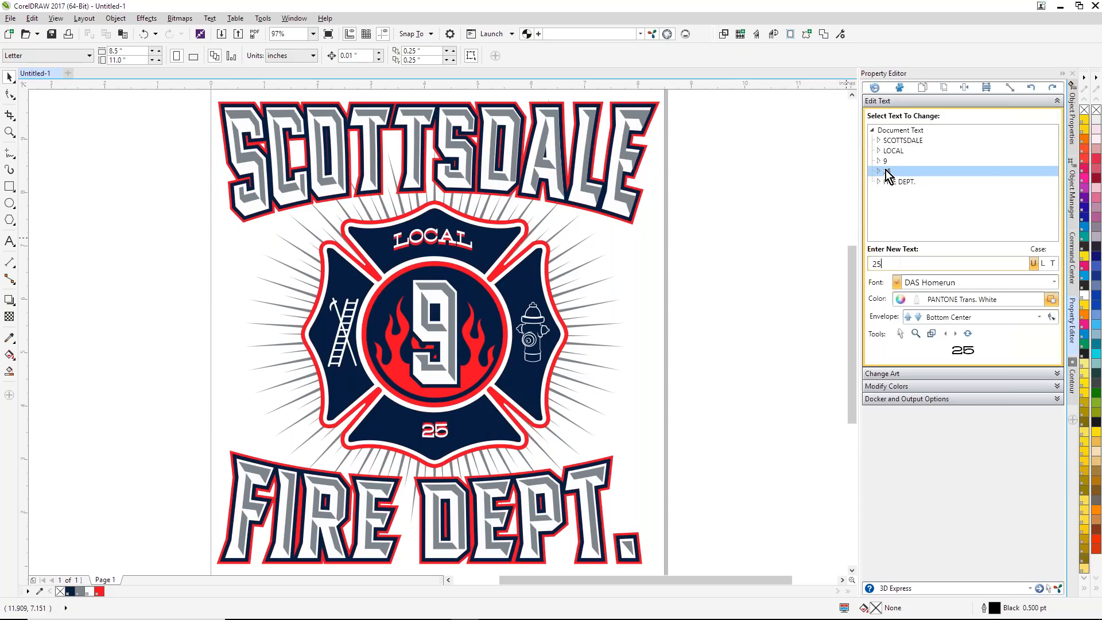
{"action": "type", "text": "9"}
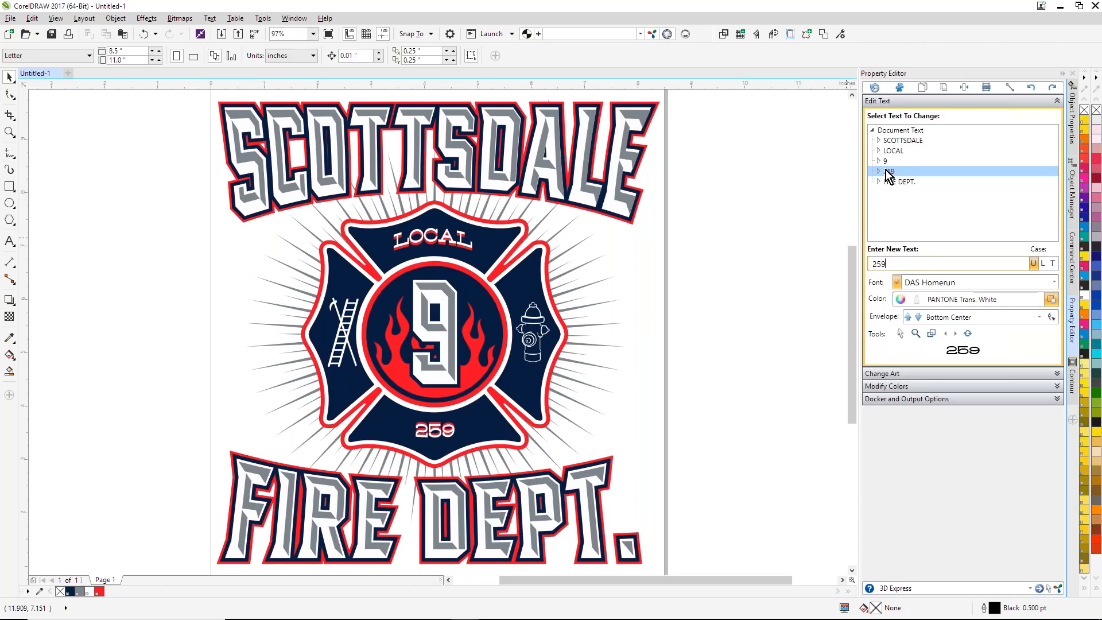
{"action": "left_click", "coordinate": [680, 229]}
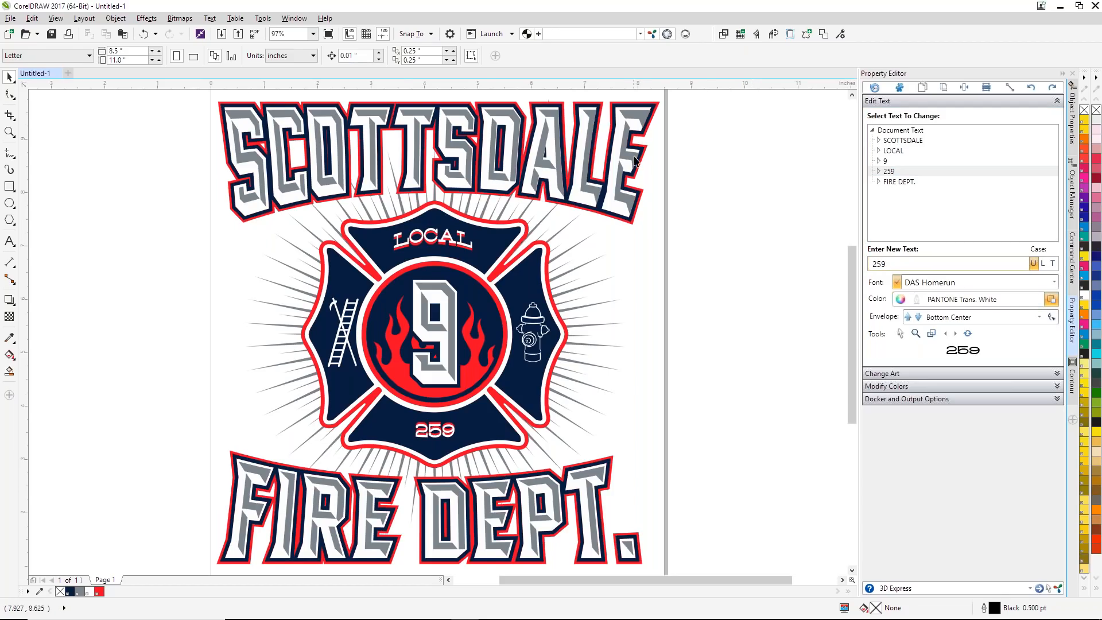
Step: Pull the stacked layers of the SCOTTSDALE headline apart to show its construction, and undo the moves
{"action": "left_click_drag", "start_coordinate": [635, 160], "coordinate": [772, 198]}
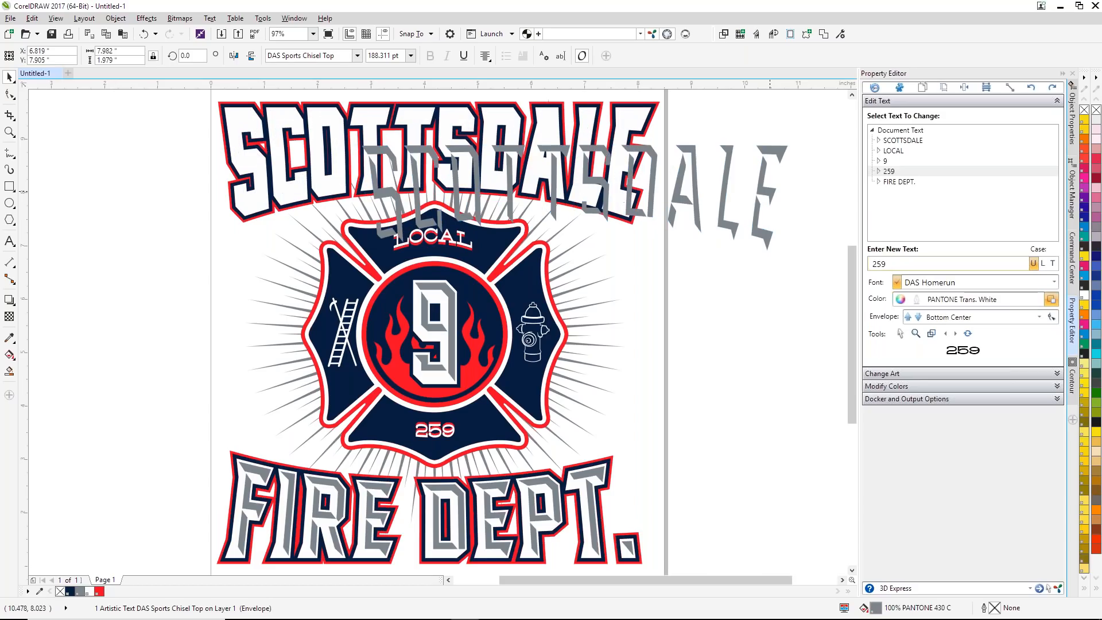
{"action": "key", "text": "ctrl+z"}
{"action": "left_click", "coordinate": [770, 192]}
{"action": "left_click_drag", "start_coordinate": [587, 153], "coordinate": [735, 198]}
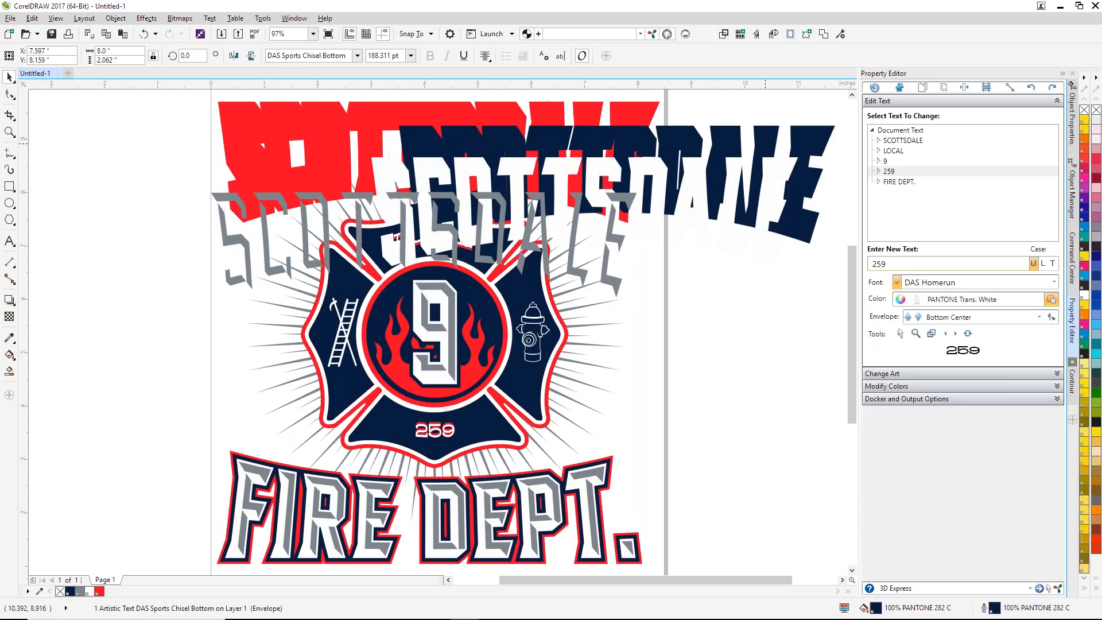
{"action": "key", "text": "ctrl+z"}
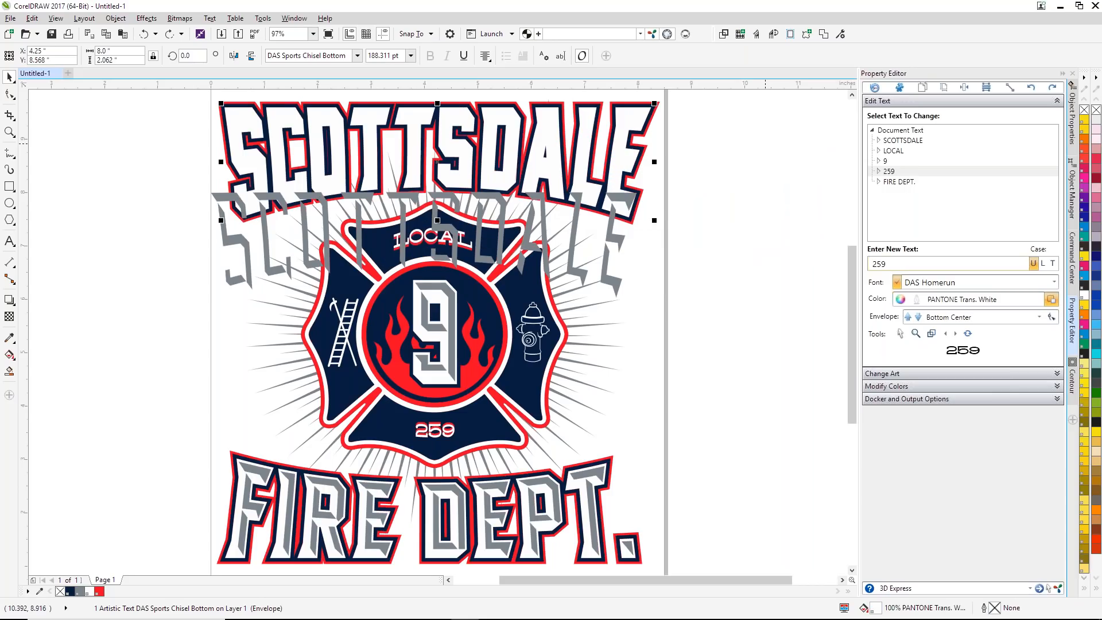
{"action": "left_click", "coordinate": [757, 192]}
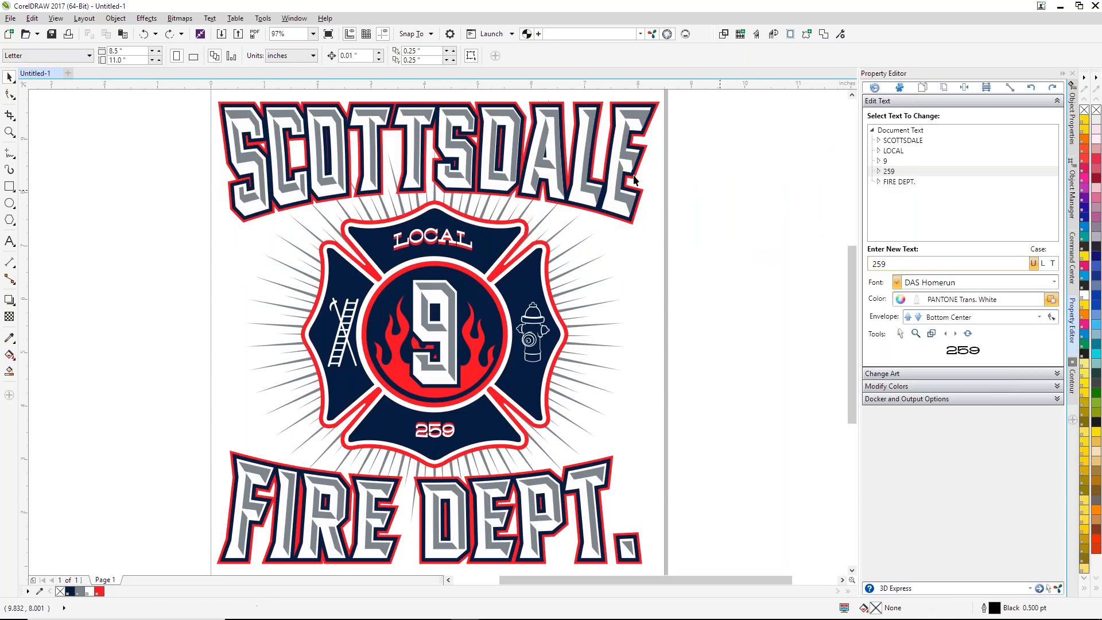
Step: Select the SCOTTSDALE and FIRE DEPT. lettering in turn to check the fonts used, and clear the selection
{"action": "left_click", "coordinate": [427, 120]}
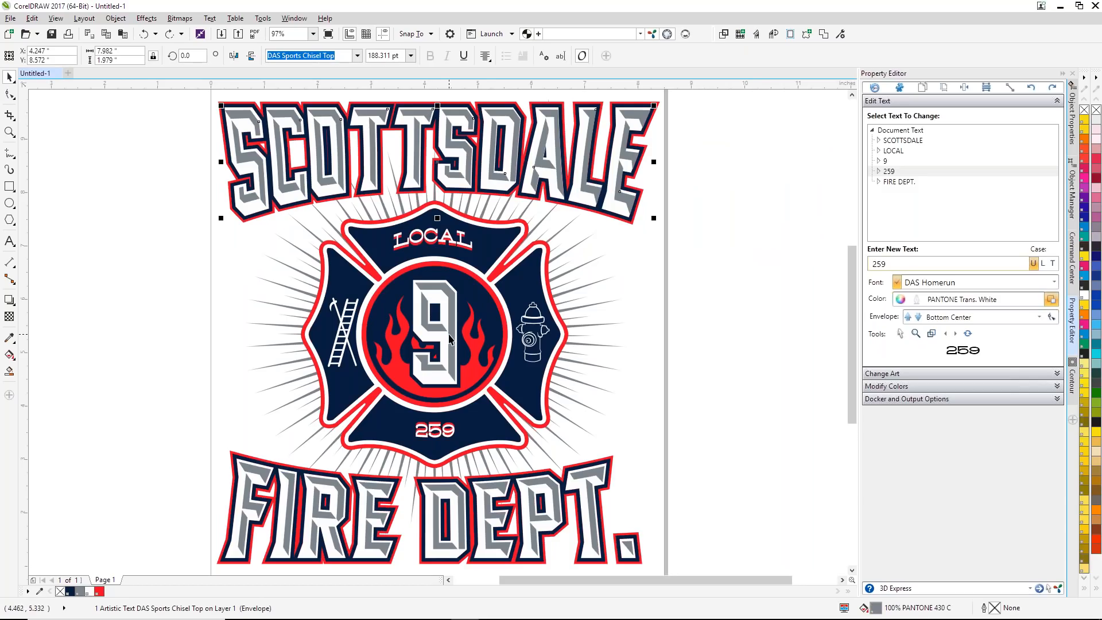
{"action": "left_click", "coordinate": [436, 491]}
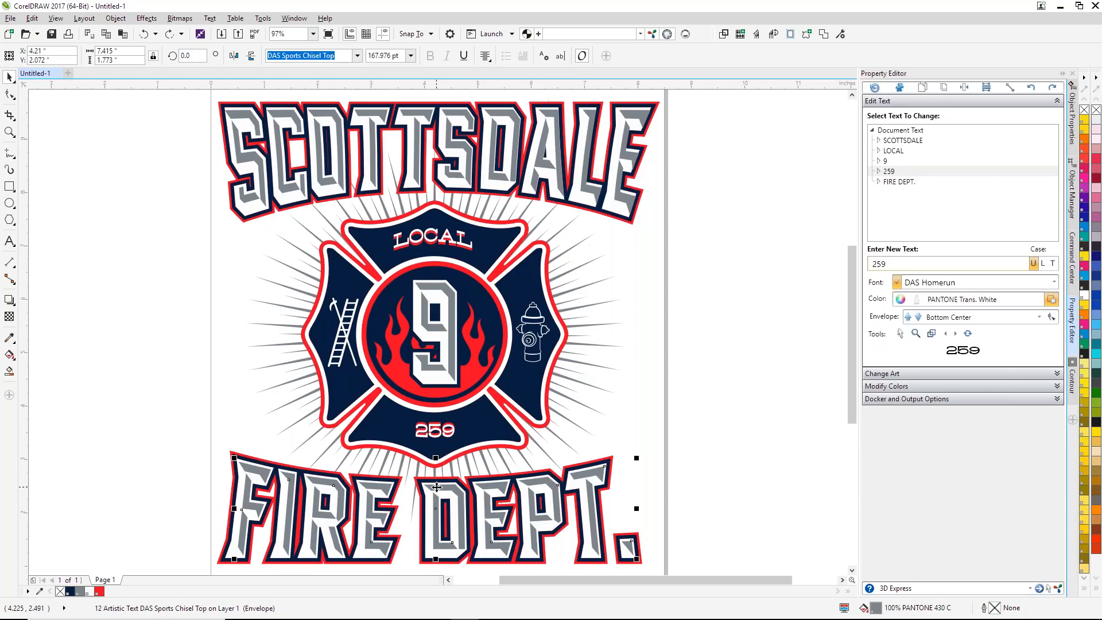
{"action": "left_click", "coordinate": [739, 282]}
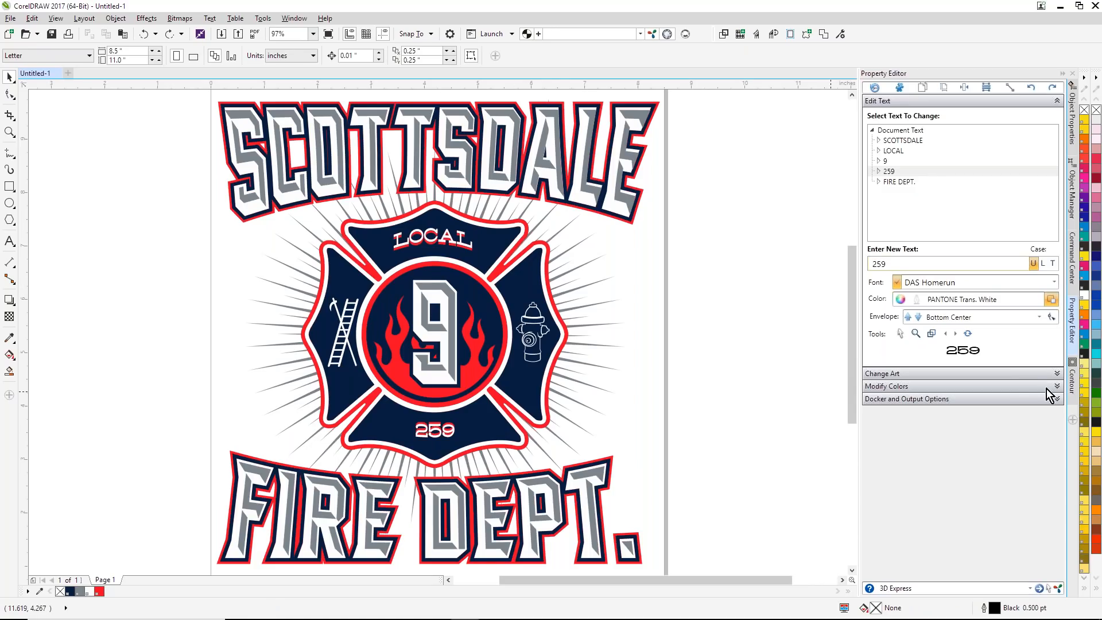
Step: Examine the replaceable art of the design by selecting the sunburst group, the badge group and the hydrant shape
{"action": "left_click", "coordinate": [1057, 373]}
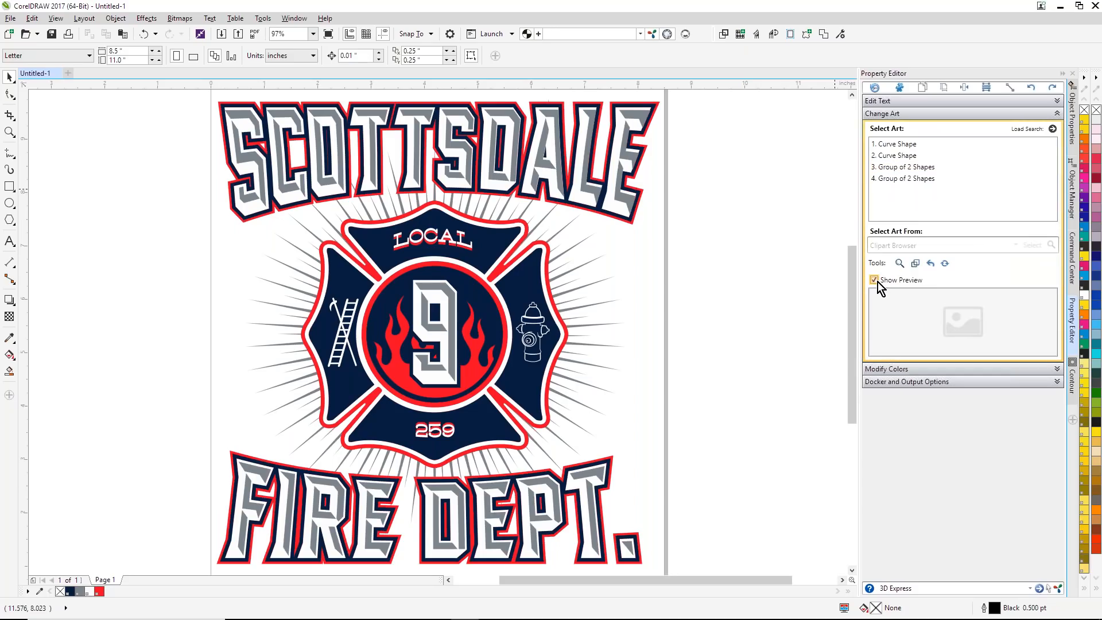
{"action": "left_click", "coordinate": [901, 179]}
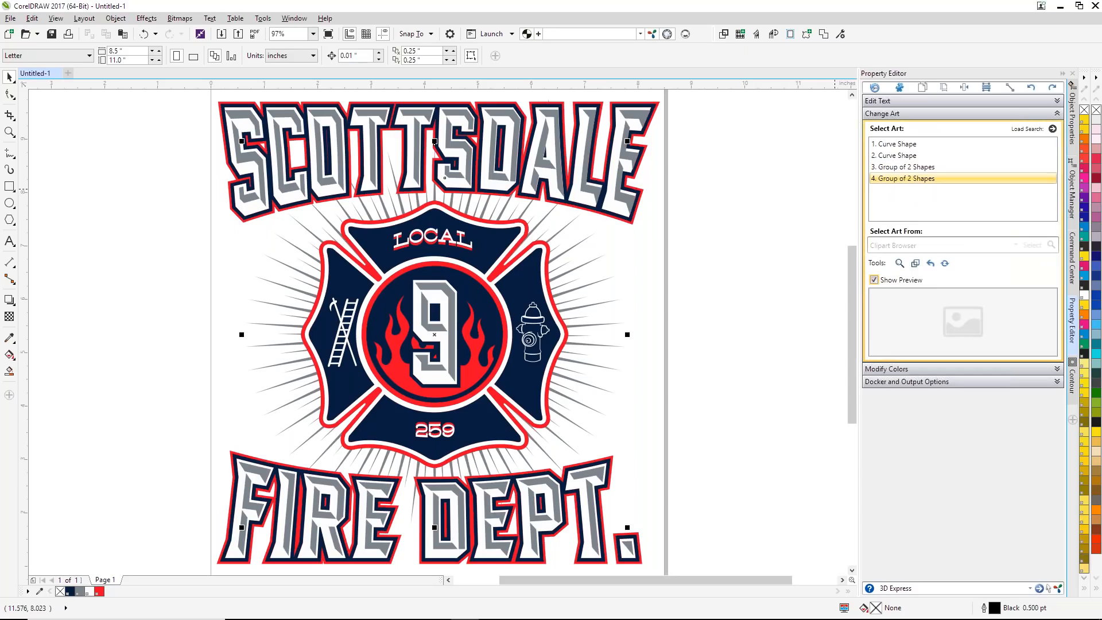
{"action": "left_click", "coordinate": [894, 167]}
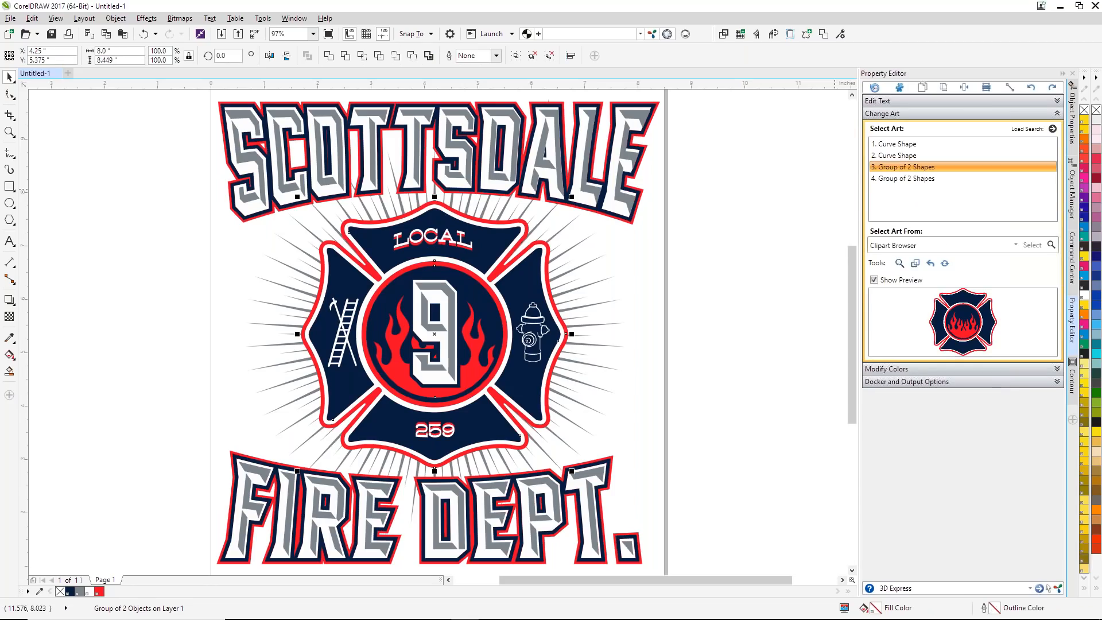
{"action": "left_click", "coordinate": [895, 155]}
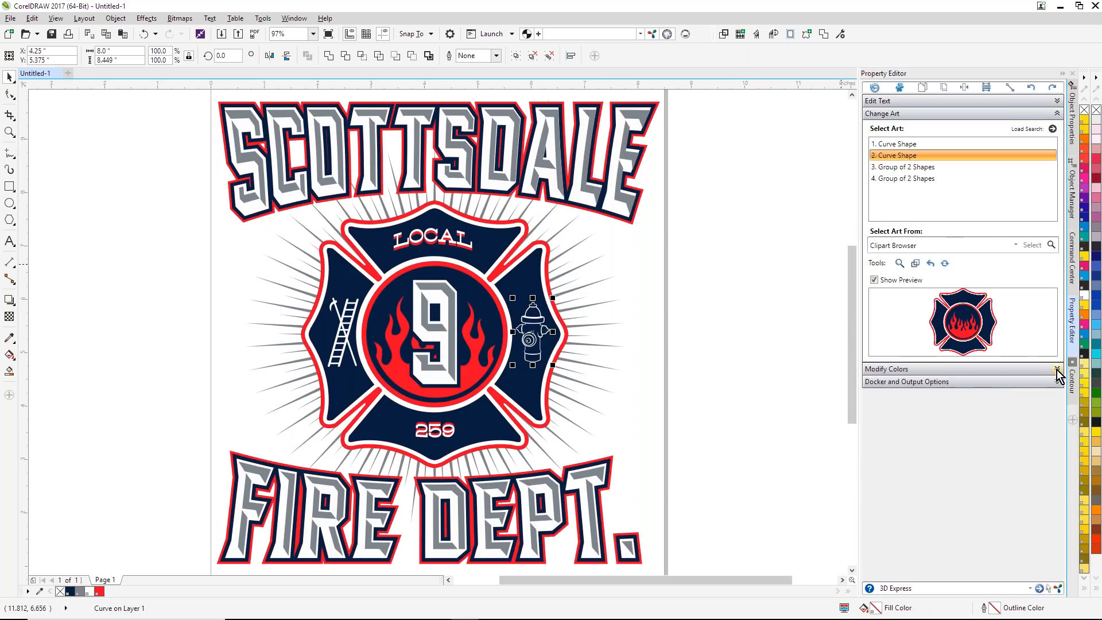
Step: Replace the number 9 in the badge's center with FD
{"action": "left_click", "coordinate": [1058, 102]}
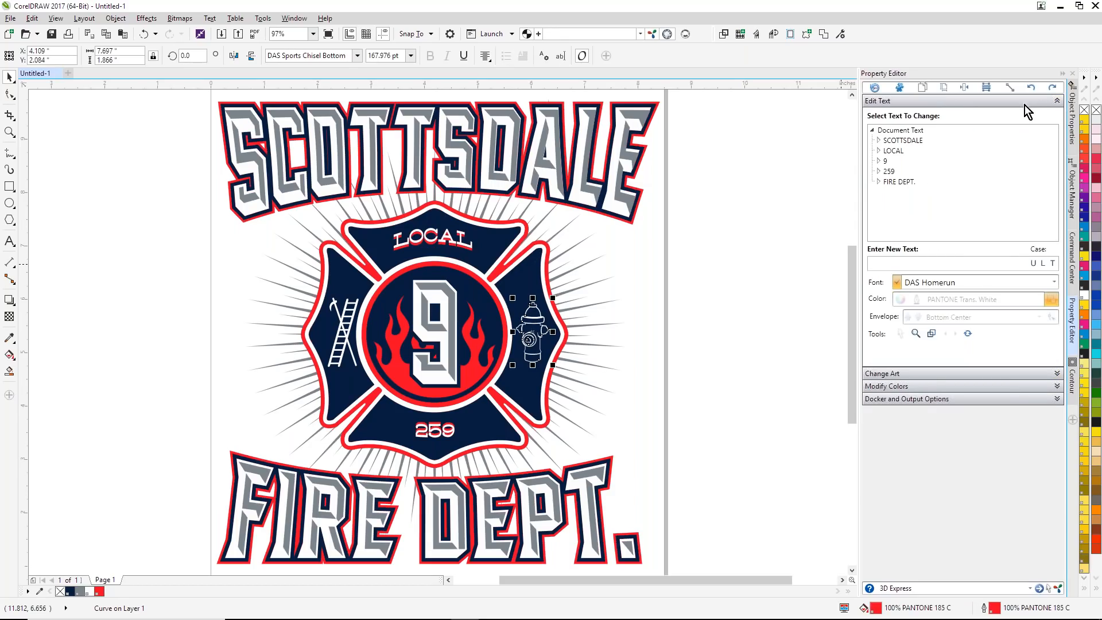
{"action": "left_click", "coordinate": [885, 160]}
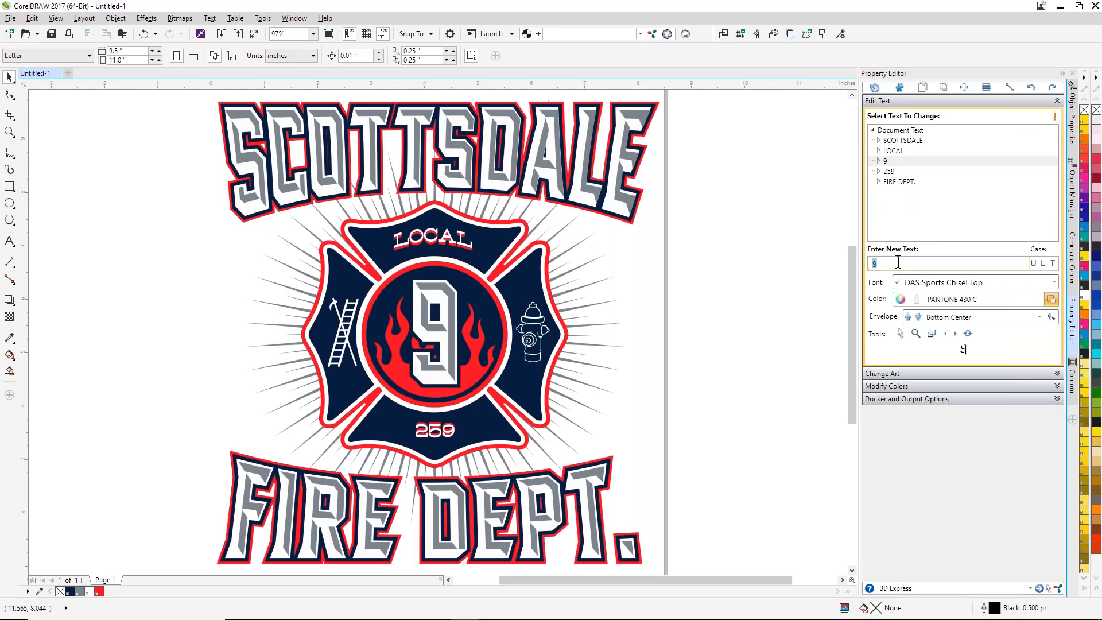
{"action": "type", "text": "FD"}
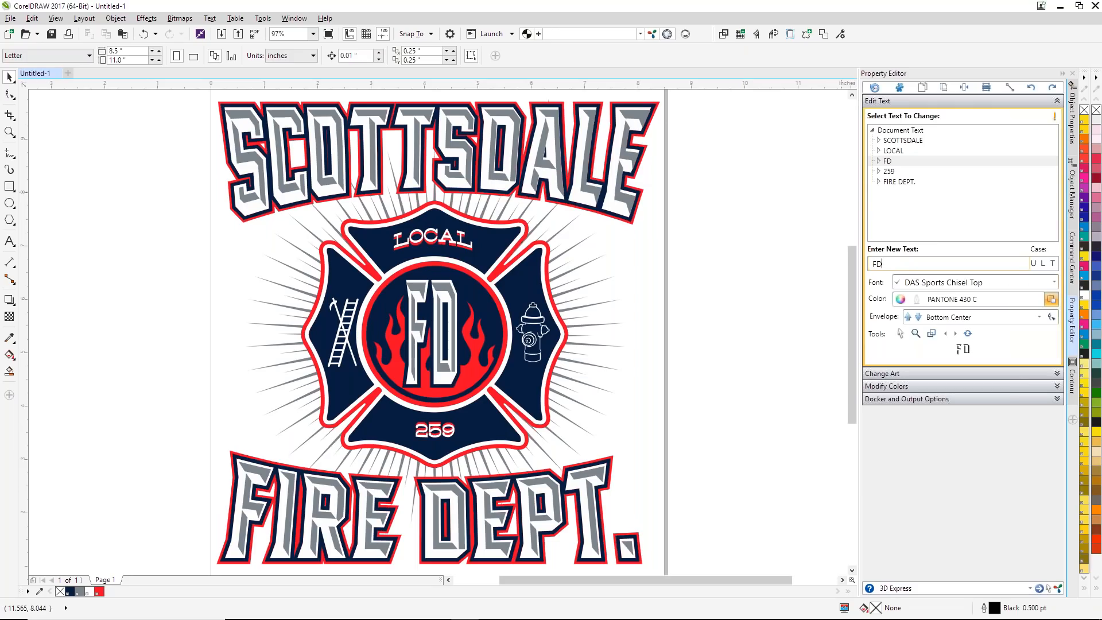
{"action": "key", "text": "Return"}
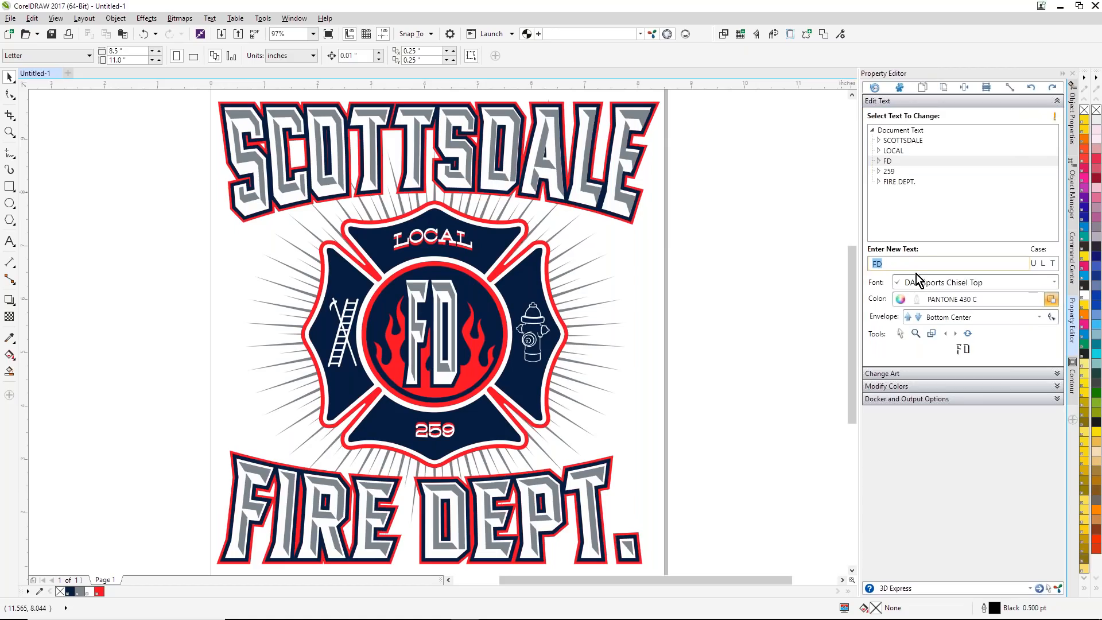
Step: Examine the design's Pantone colors and the printable color charts offered under color management
{"action": "left_click", "coordinate": [1057, 386]}
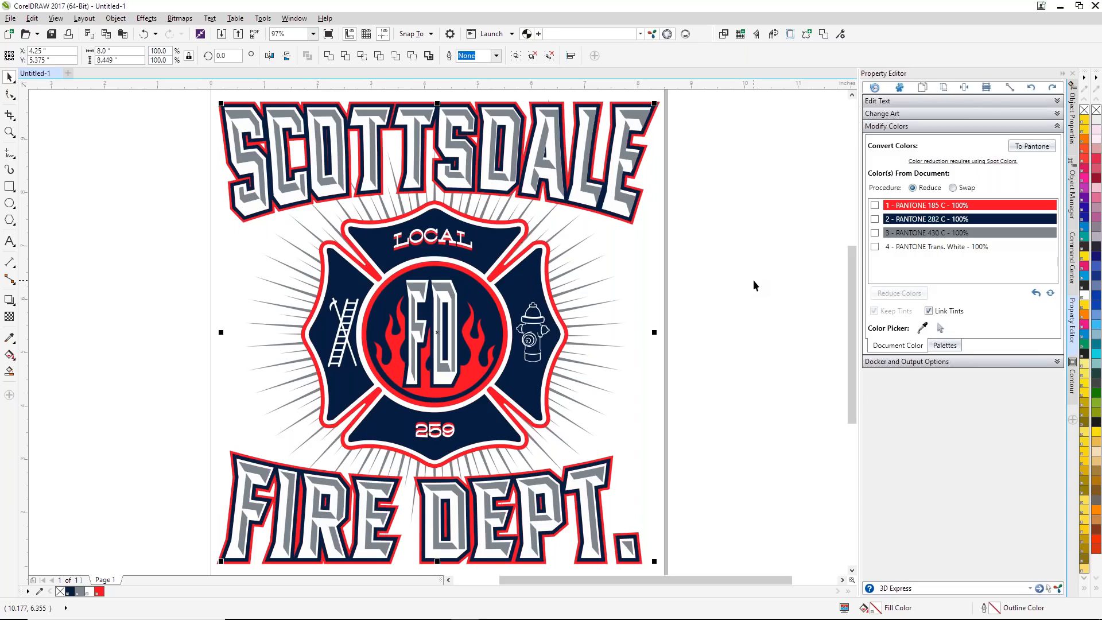
{"action": "left_click", "coordinate": [1072, 256]}
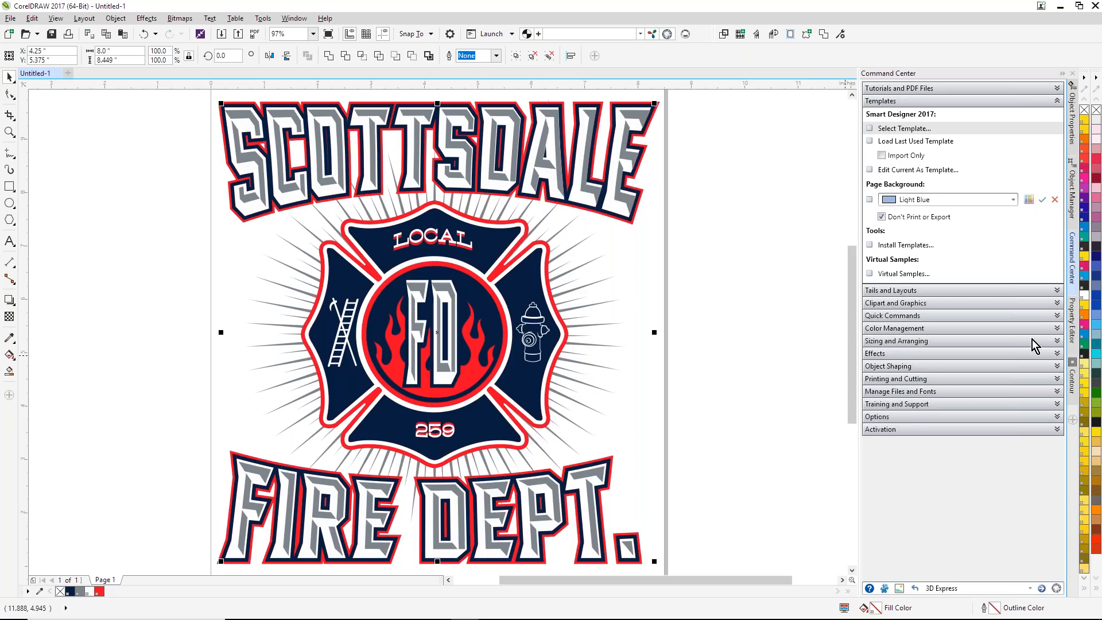
{"action": "left_click", "coordinate": [1057, 328]}
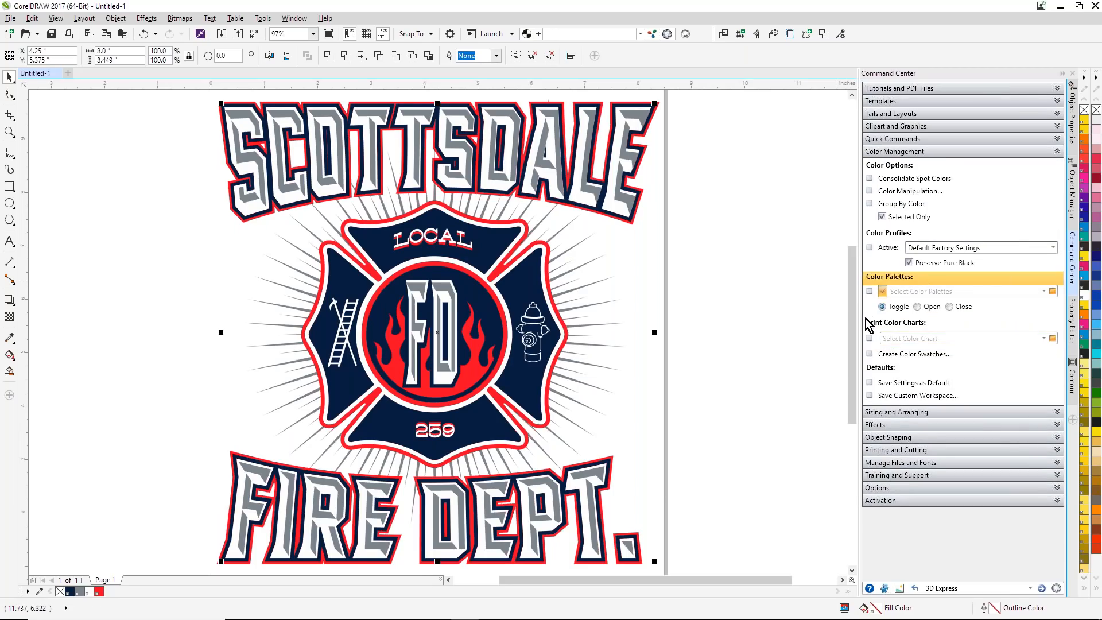
{"action": "left_click", "coordinate": [1043, 338]}
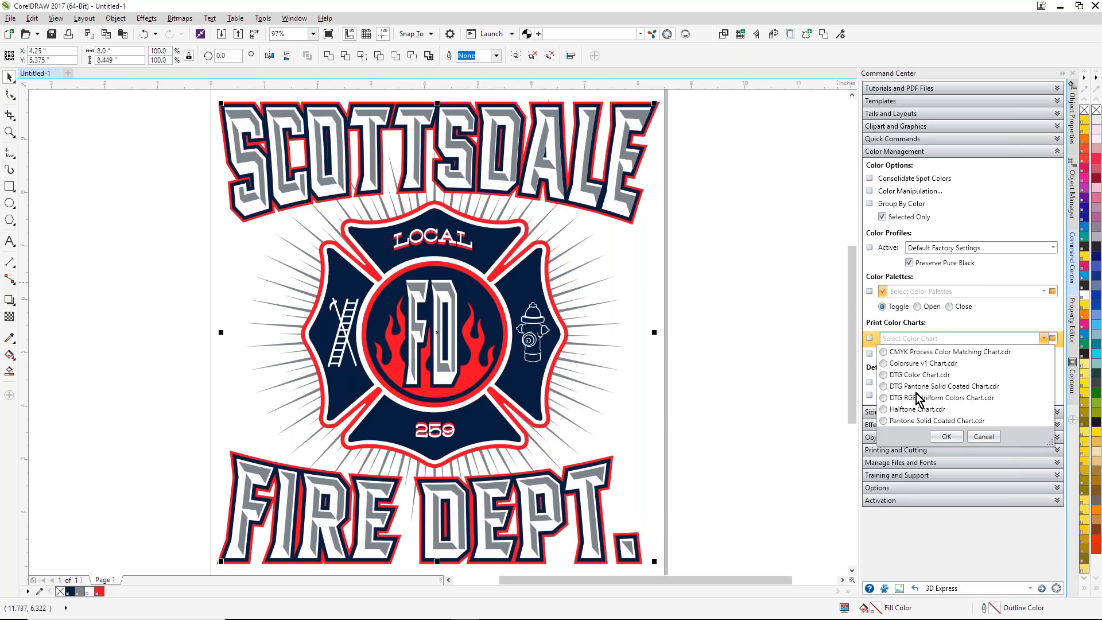
{"action": "left_click", "coordinate": [786, 309]}
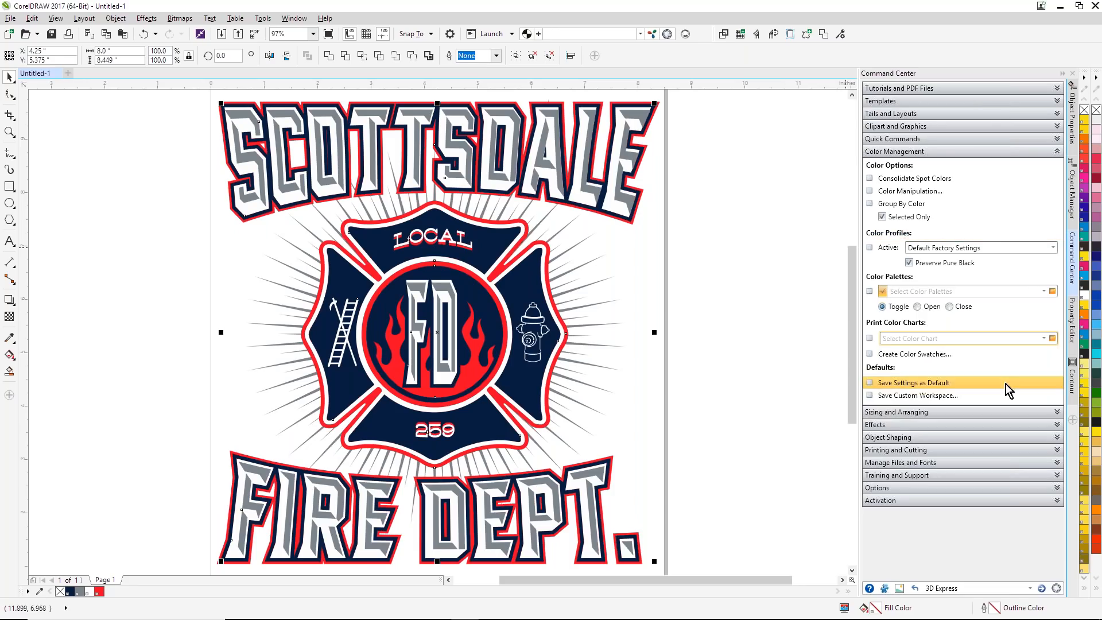
Step: Swap PANTONE 185 C for PANTONE Red 032 C throughout the design, and undo the swap
{"action": "left_click", "coordinate": [1073, 328]}
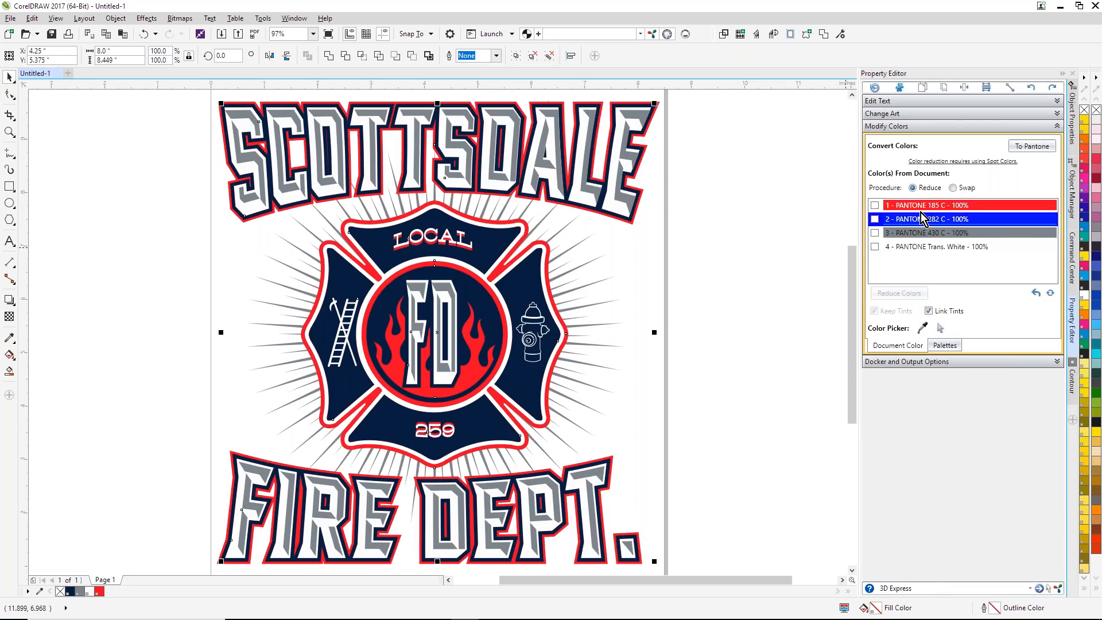
{"action": "left_click", "coordinate": [954, 188]}
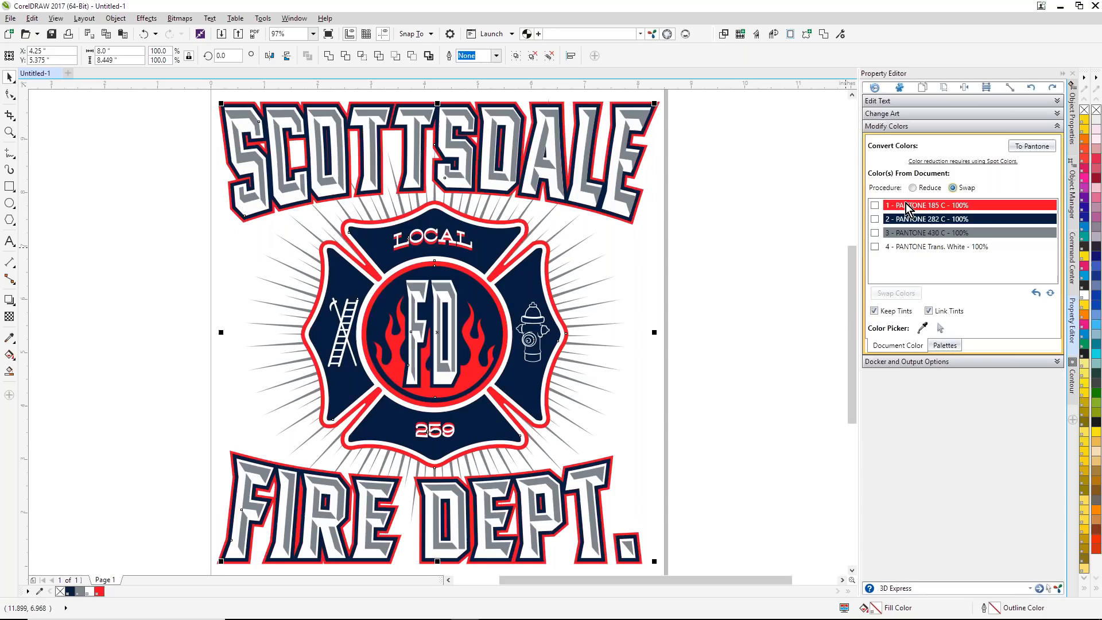
{"action": "left_click", "coordinate": [875, 205]}
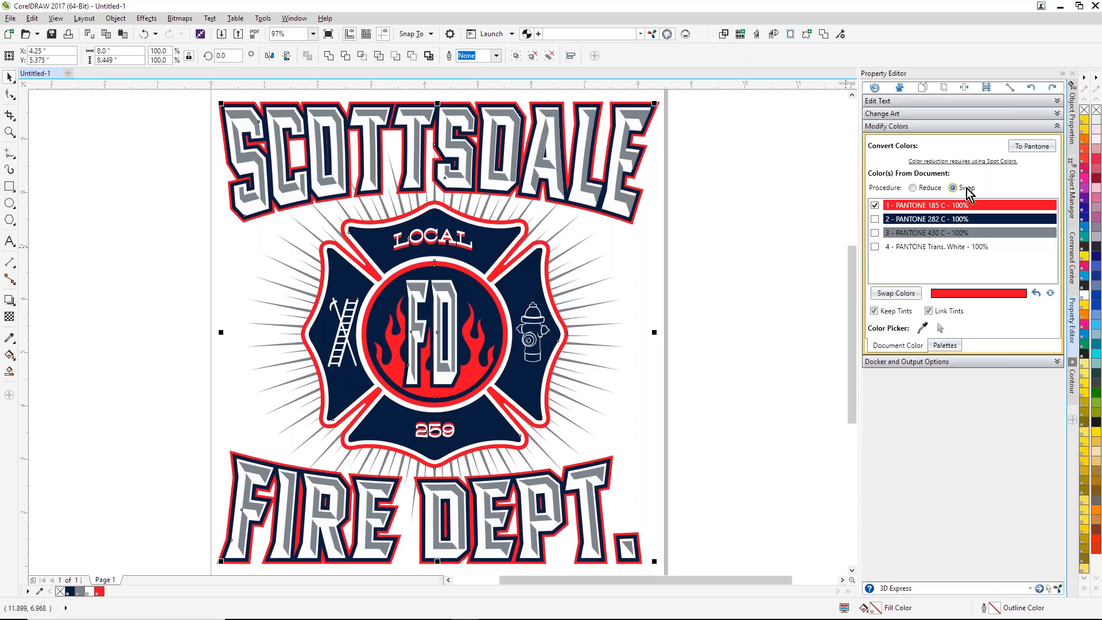
{"action": "left_click", "coordinate": [909, 298]}
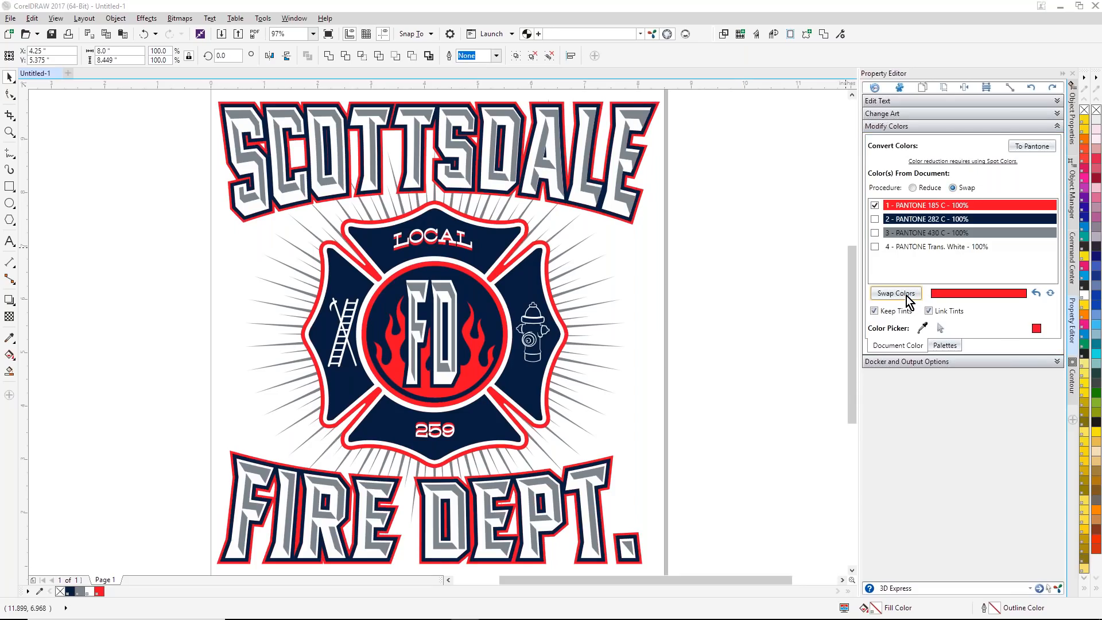
{"action": "left_click", "coordinate": [411, 233]}
{"action": "left_click", "coordinate": [667, 363]}
{"action": "type", "text": "PANTONE Red 032 C"}
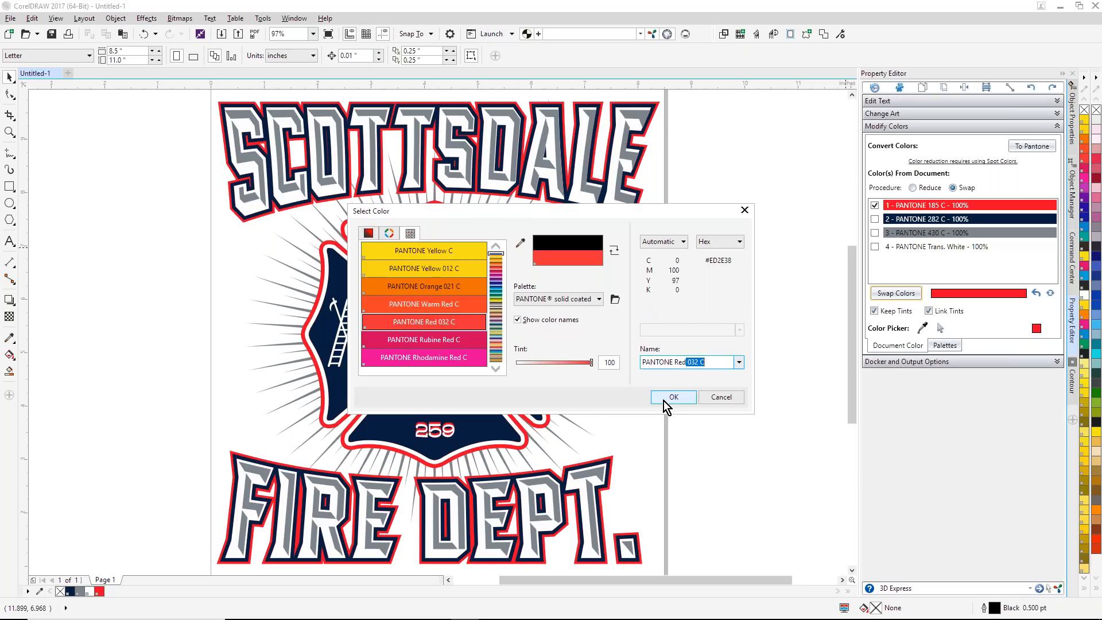
{"action": "left_click", "coordinate": [665, 399]}
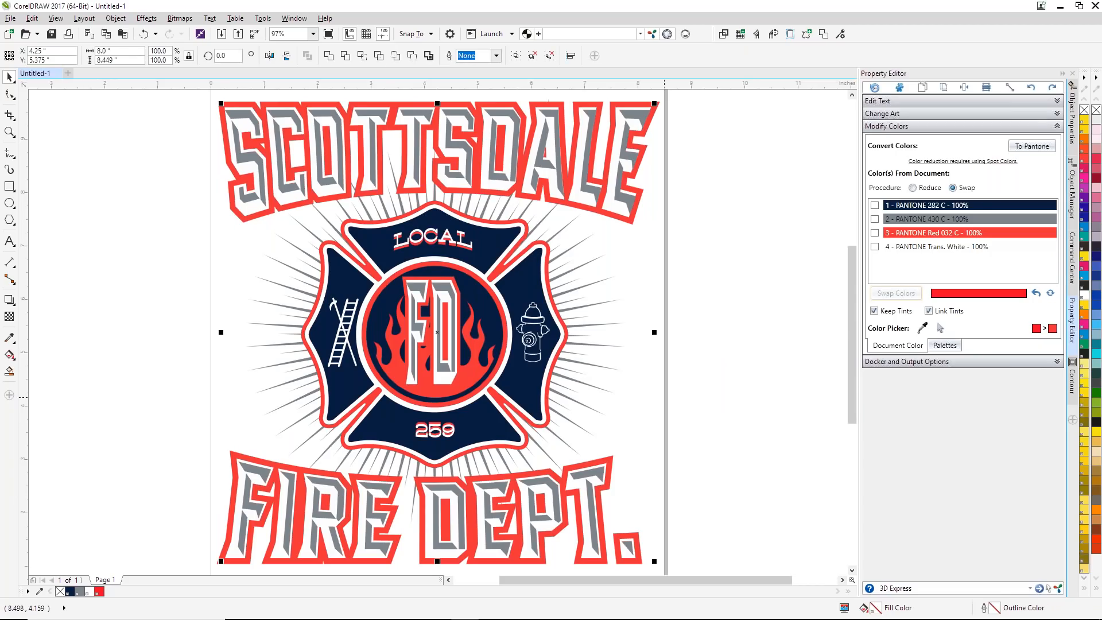
{"action": "left_click", "coordinate": [1036, 294]}
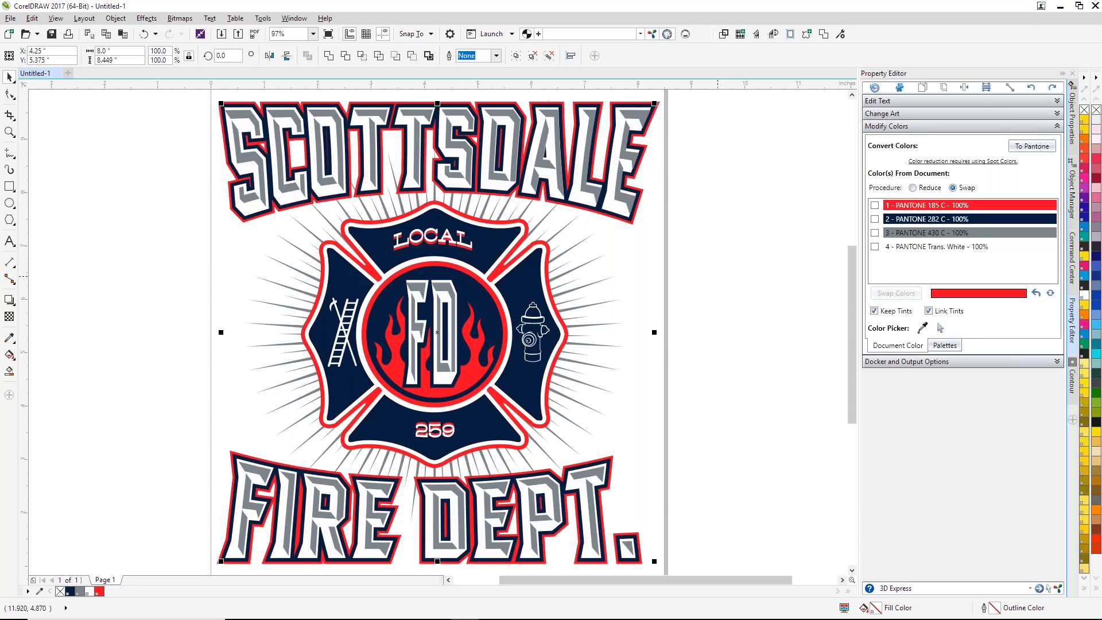
{"action": "left_click", "coordinate": [717, 282]}
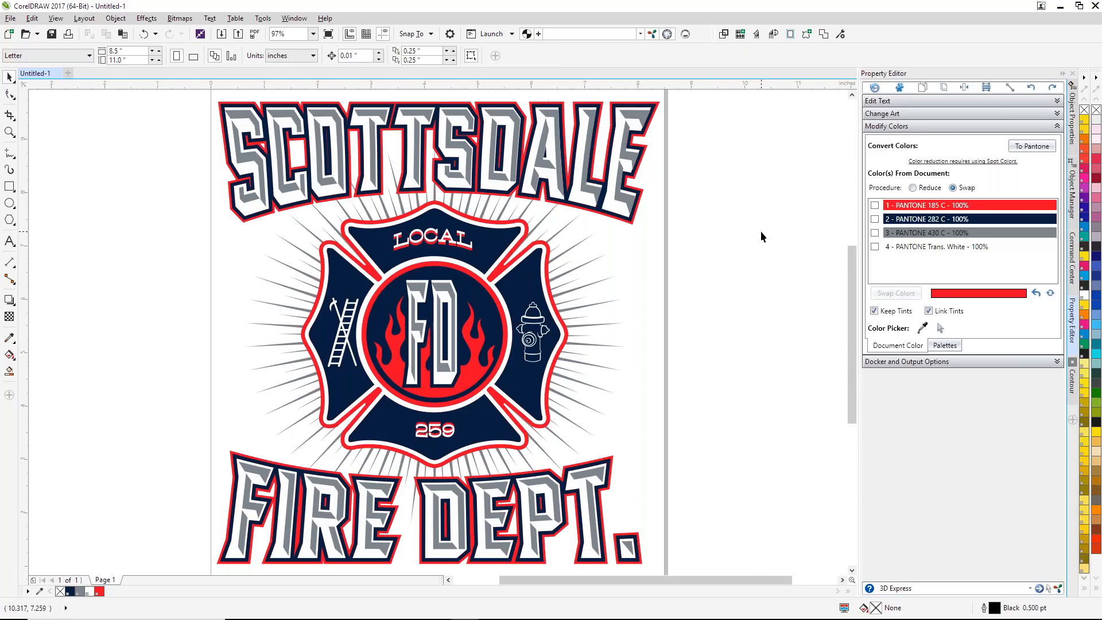
Step: Set the page size to 13 inches wide by 19 inches high
{"action": "left_click", "coordinate": [1072, 351]}
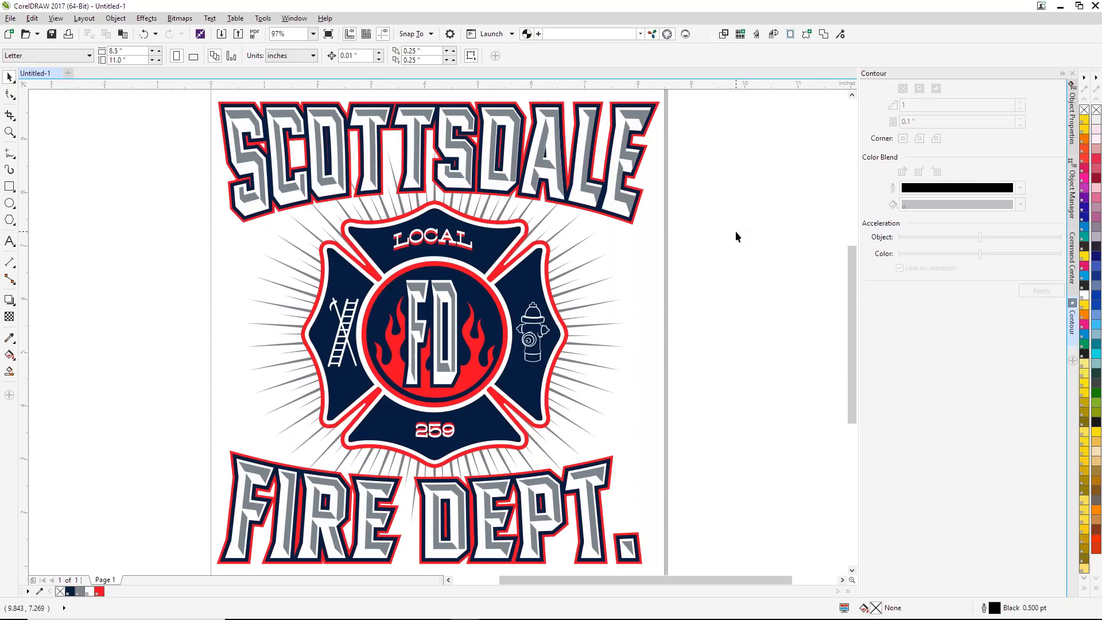
{"action": "key", "text": "F4"}
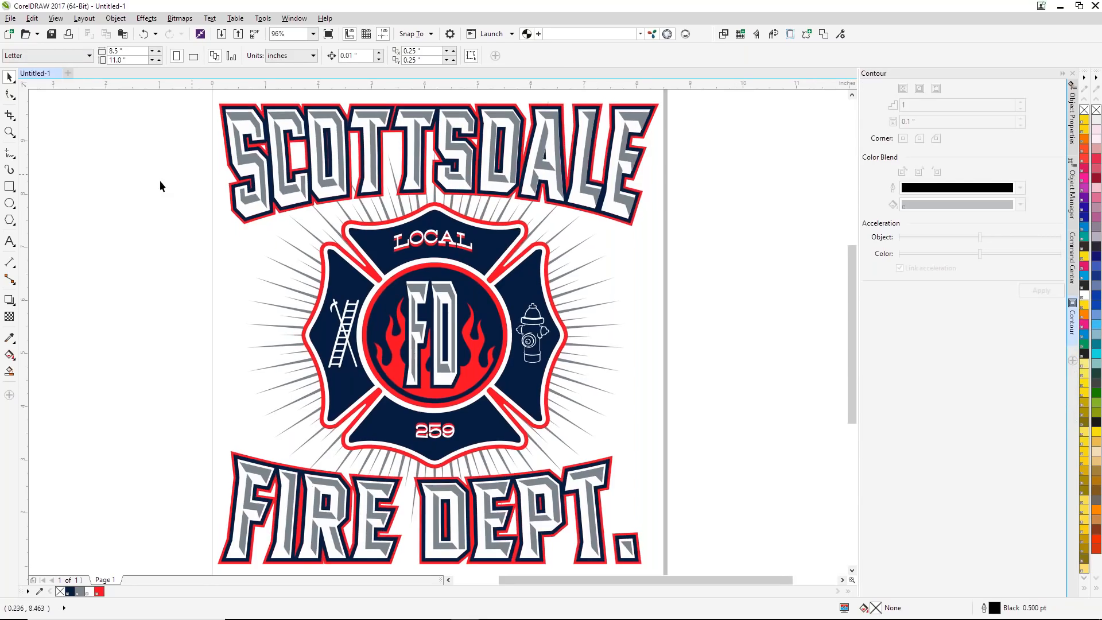
{"action": "left_click_drag", "start_coordinate": [136, 53], "coordinate": [85, 60]}
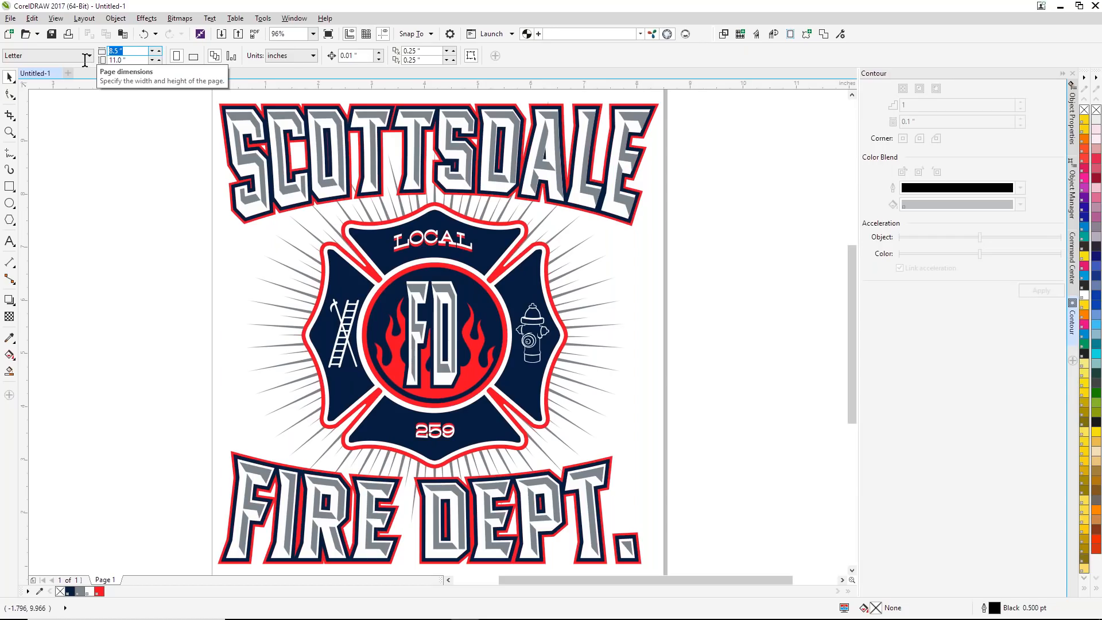
{"action": "type", "text": "13"}
{"action": "key", "text": "Tab"}
{"action": "type", "text": "1"}
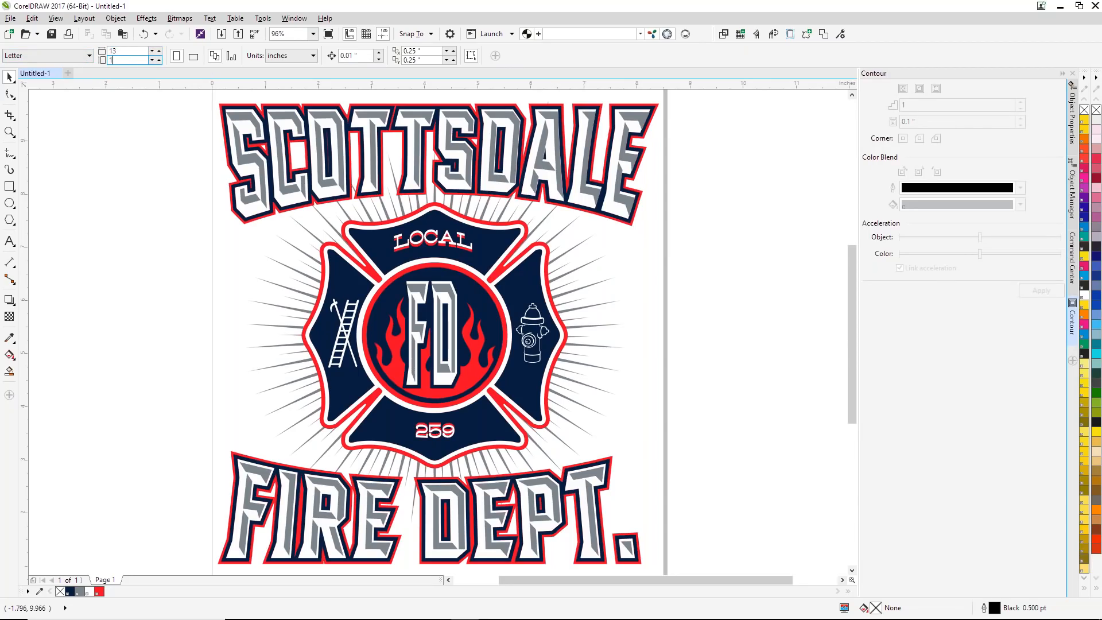
{"action": "type", "text": "9"}
{"action": "key", "text": "Return"}
Step: Change the page orientation to landscape with nothing selected
{"action": "scroll", "coordinate": [215, 142], "scroll_direction": "down", "scroll_amount": 3}
{"action": "left_click_drag", "start_coordinate": [346, 268], "coordinate": [529, 438]}
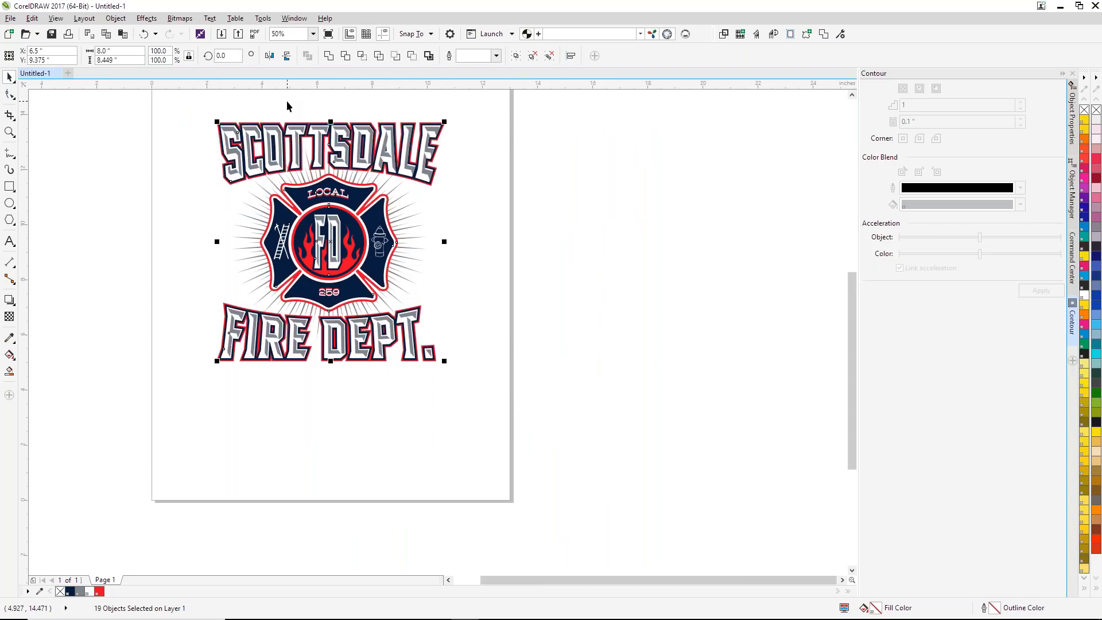
{"action": "left_click", "coordinate": [156, 91]}
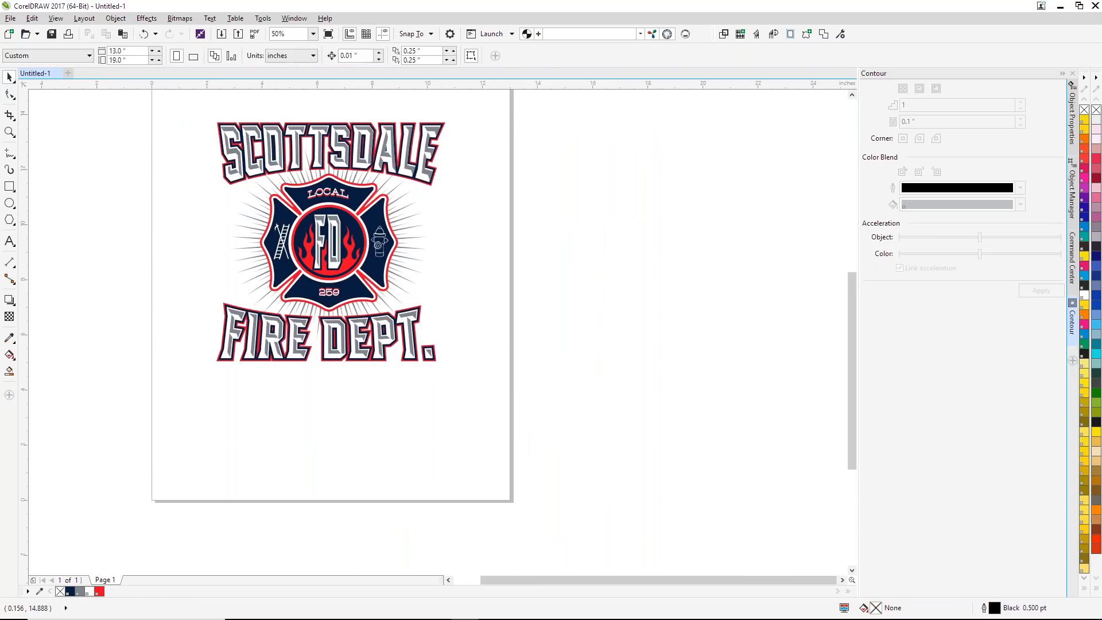
{"action": "left_click", "coordinate": [195, 55]}
Step: Select the whole design and size it proportionally to the Adult garment preset with Size Design
{"action": "left_click_drag", "start_coordinate": [174, 109], "coordinate": [508, 402]}
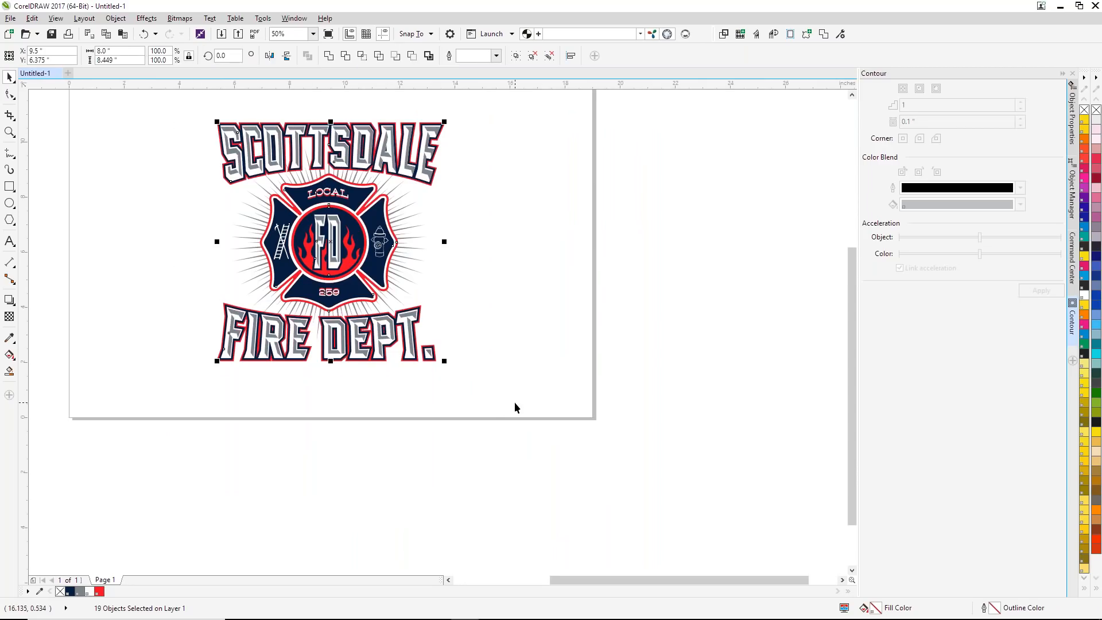
{"action": "left_click", "coordinate": [1072, 274]}
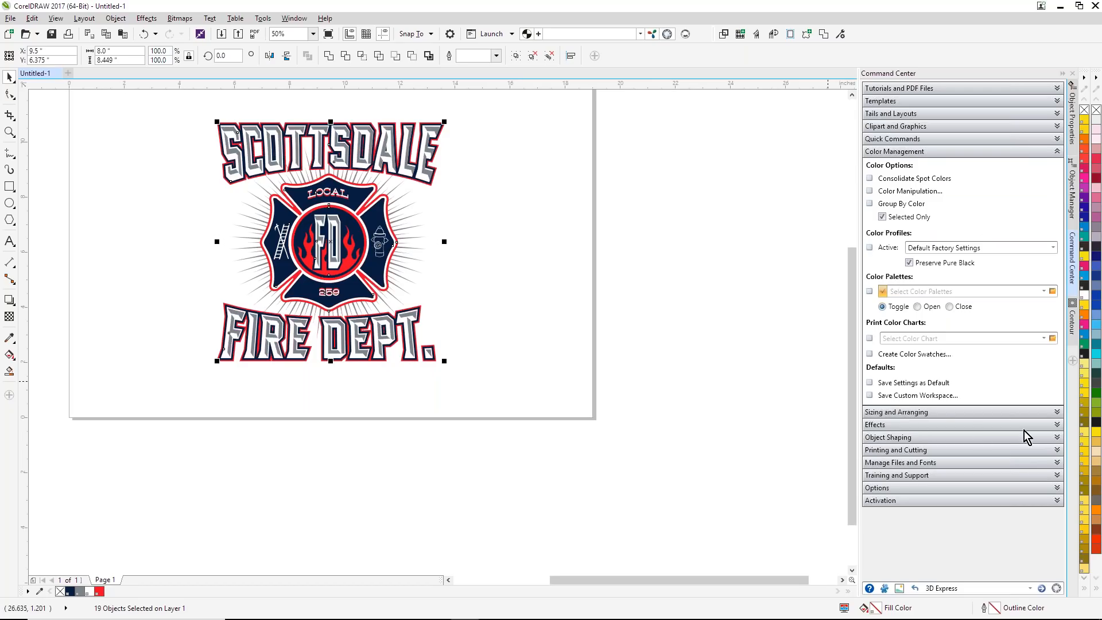
{"action": "left_click", "coordinate": [1056, 413]}
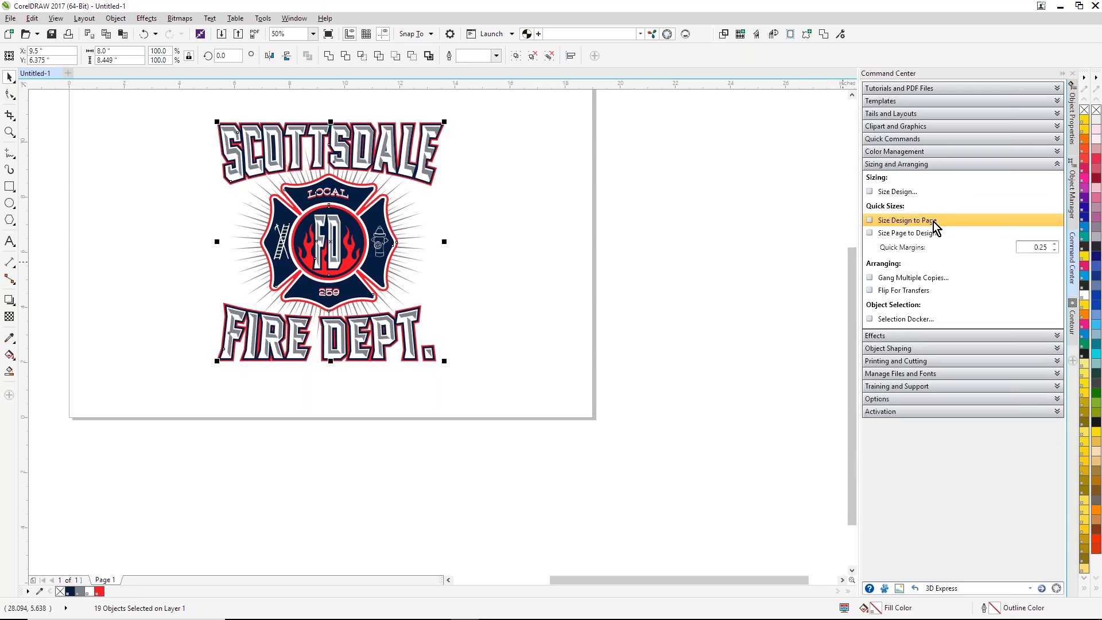
{"action": "left_click", "coordinate": [903, 195]}
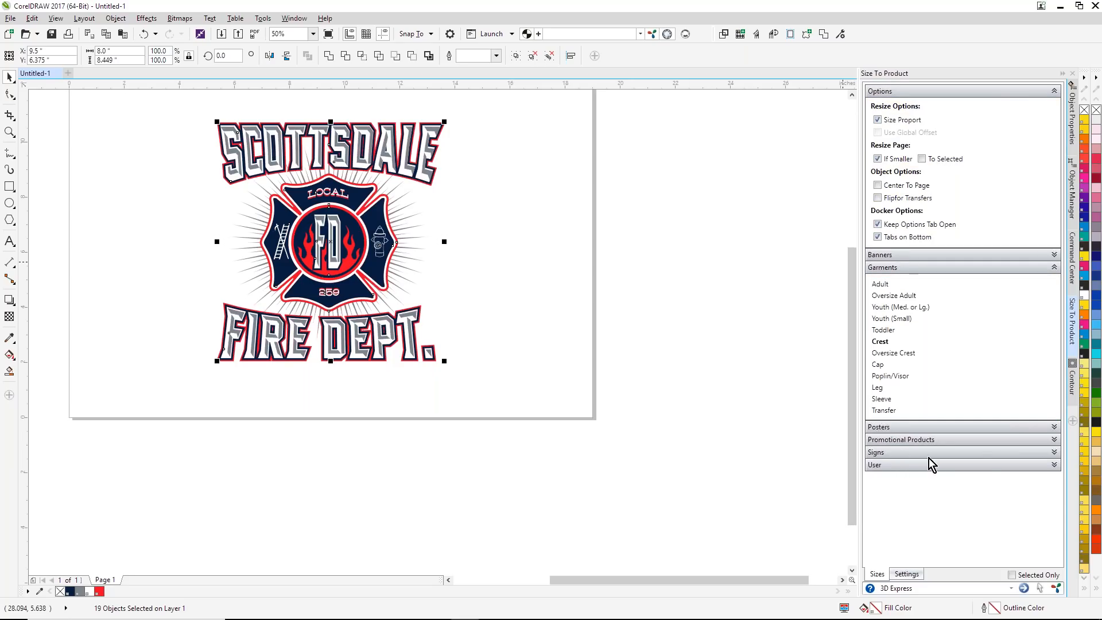
{"action": "left_click", "coordinate": [890, 284]}
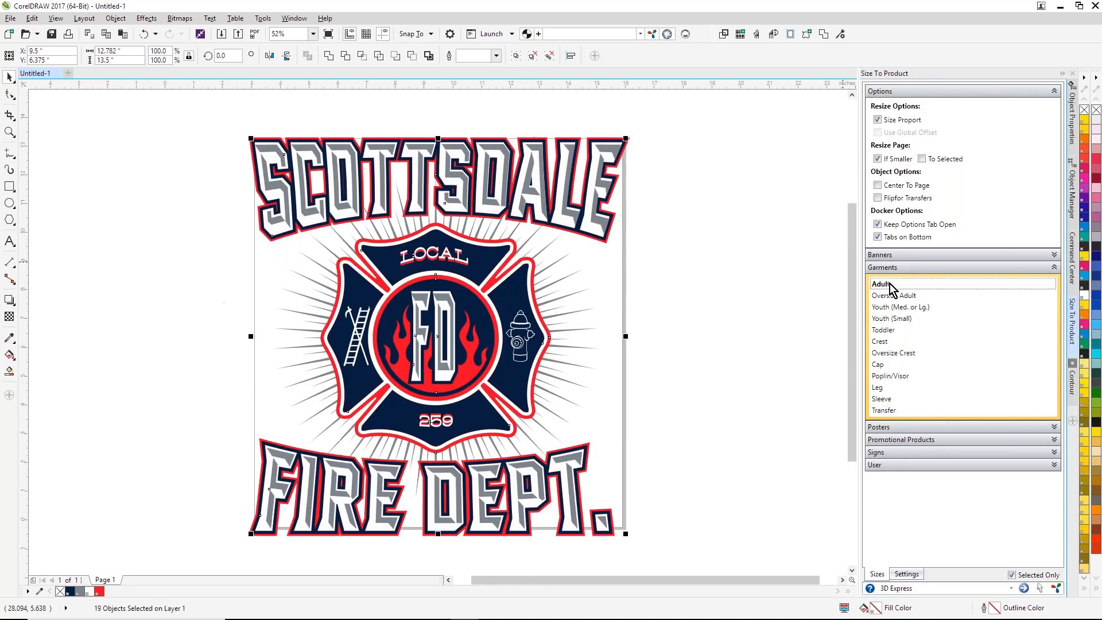
Step: Resize the design to the Youth (Med. or Lg.), Oversize Adult, Adult and again Youth (Med. or Lg.) garment presets in turn
{"action": "left_click", "coordinate": [925, 308]}
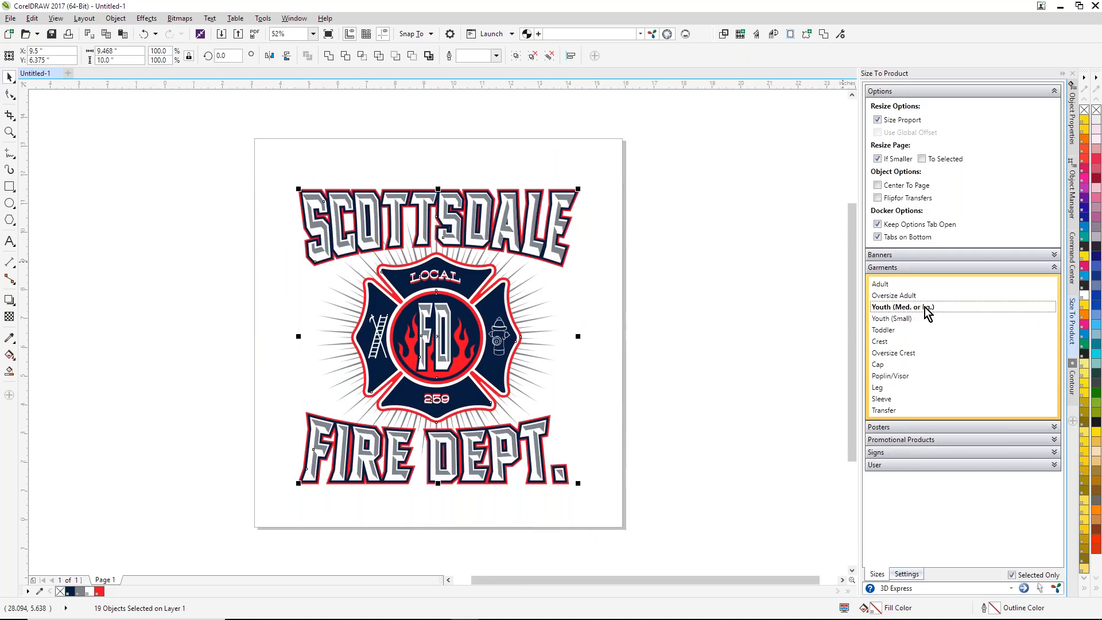
{"action": "left_click", "coordinate": [912, 296]}
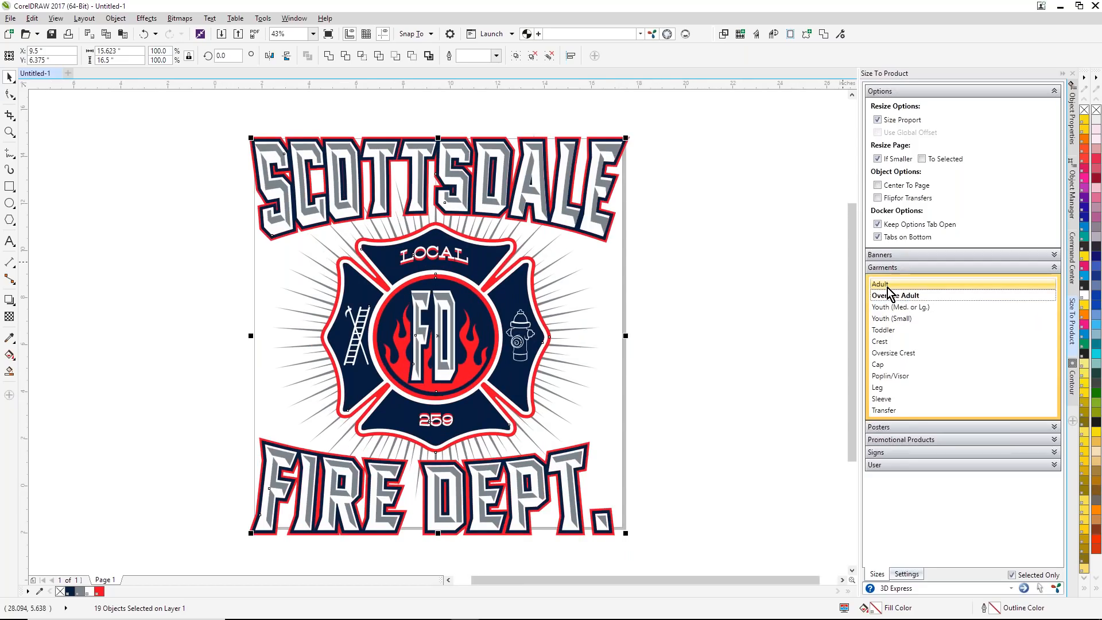
{"action": "left_click", "coordinate": [888, 284]}
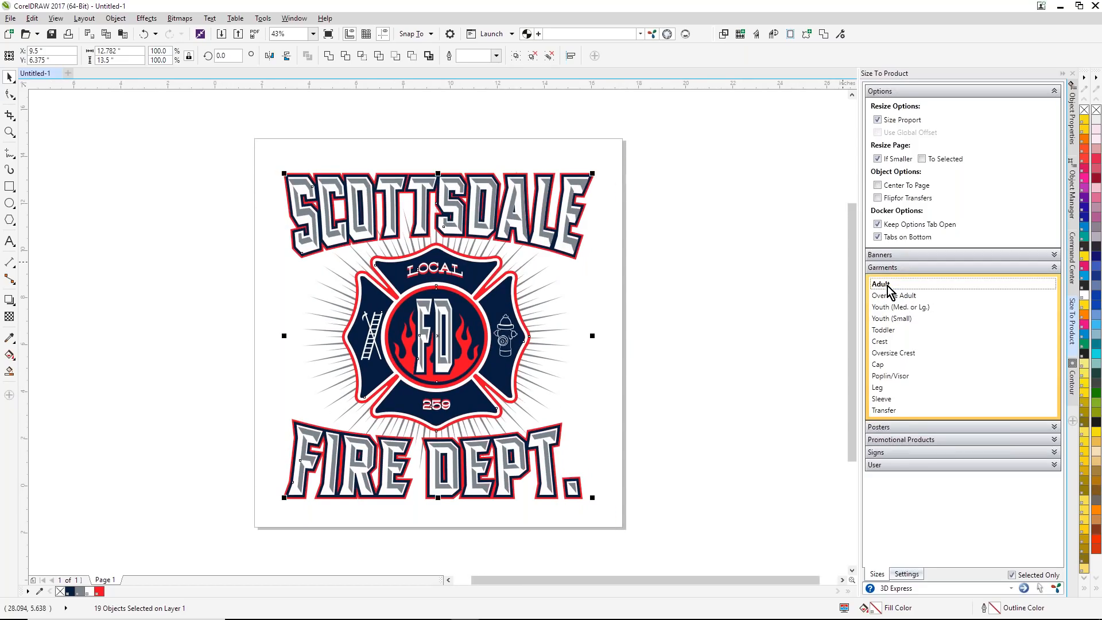
{"action": "left_click", "coordinate": [918, 309]}
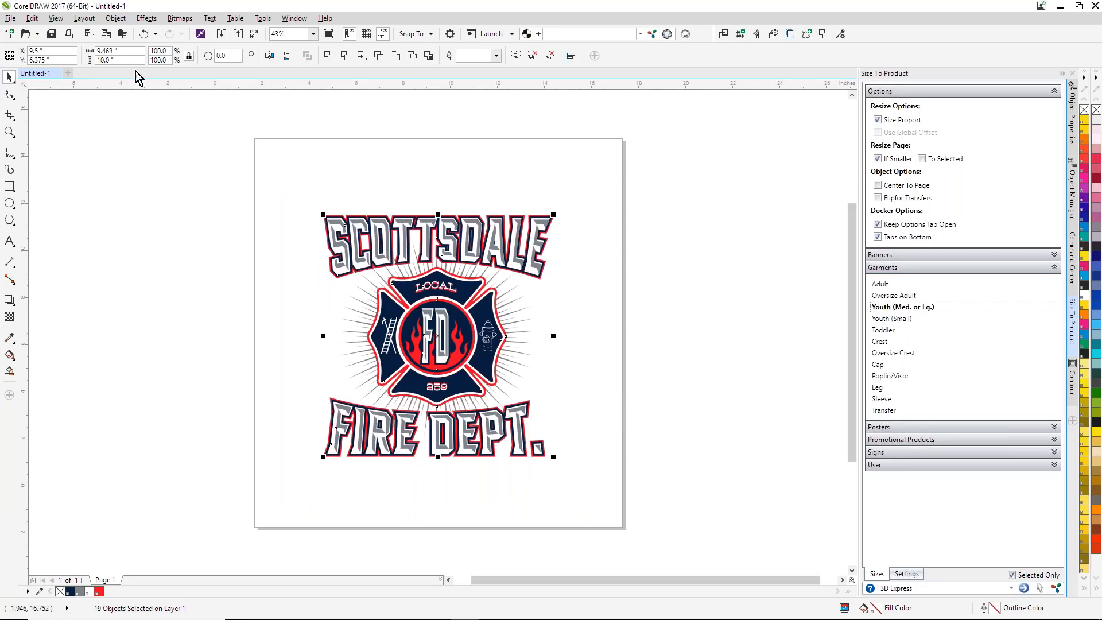
Step: Set the design's width to a custom 10.5 inches in proportion, and clear the selection
{"action": "left_click_drag", "start_coordinate": [126, 52], "coordinate": [50, 51]}
{"action": "type", "text": "10.5"}
{"action": "key", "text": "Return"}
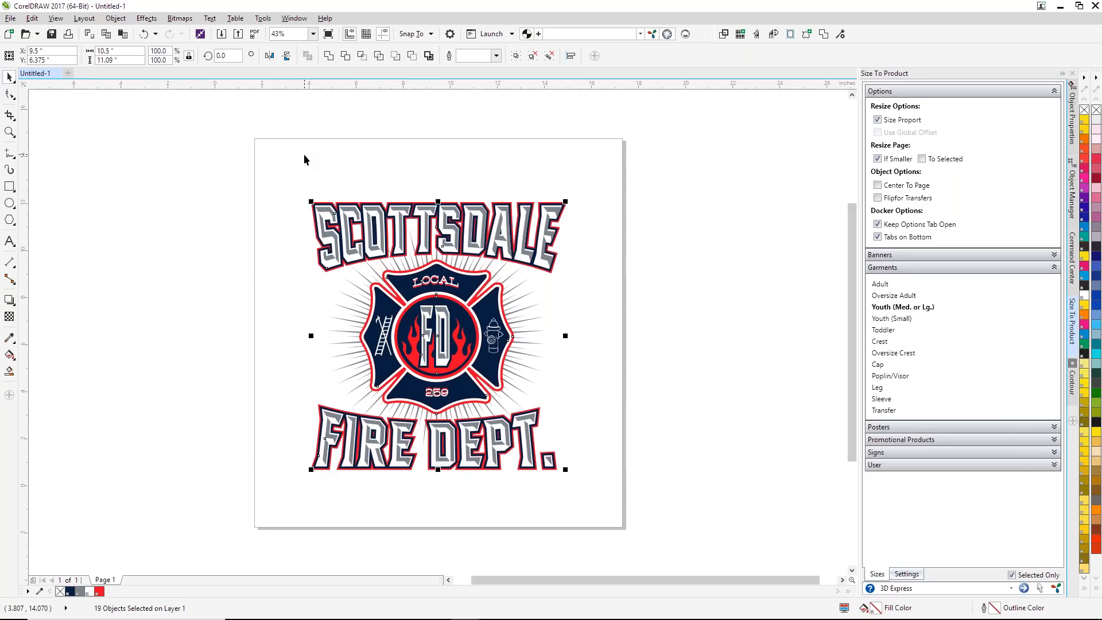
{"action": "left_click", "coordinate": [229, 212]}
Step: Ungroup the central badge art by one level, move the five-object badge shape aside, and undo the move
{"action": "key", "text": "F4"}
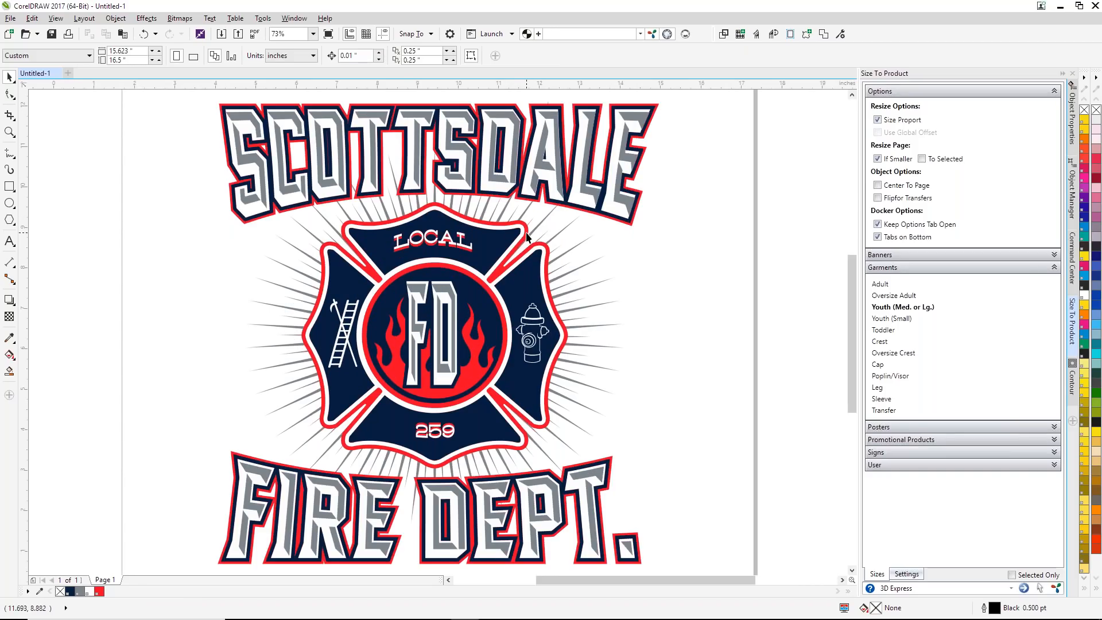
{"action": "left_click_drag", "start_coordinate": [528, 237], "coordinate": [612, 228]}
{"action": "key", "text": "ctrl+z"}
{"action": "left_click", "coordinate": [374, 56]}
{"action": "left_click", "coordinate": [765, 239]}
{"action": "left_click_drag", "start_coordinate": [527, 232], "coordinate": [687, 235]}
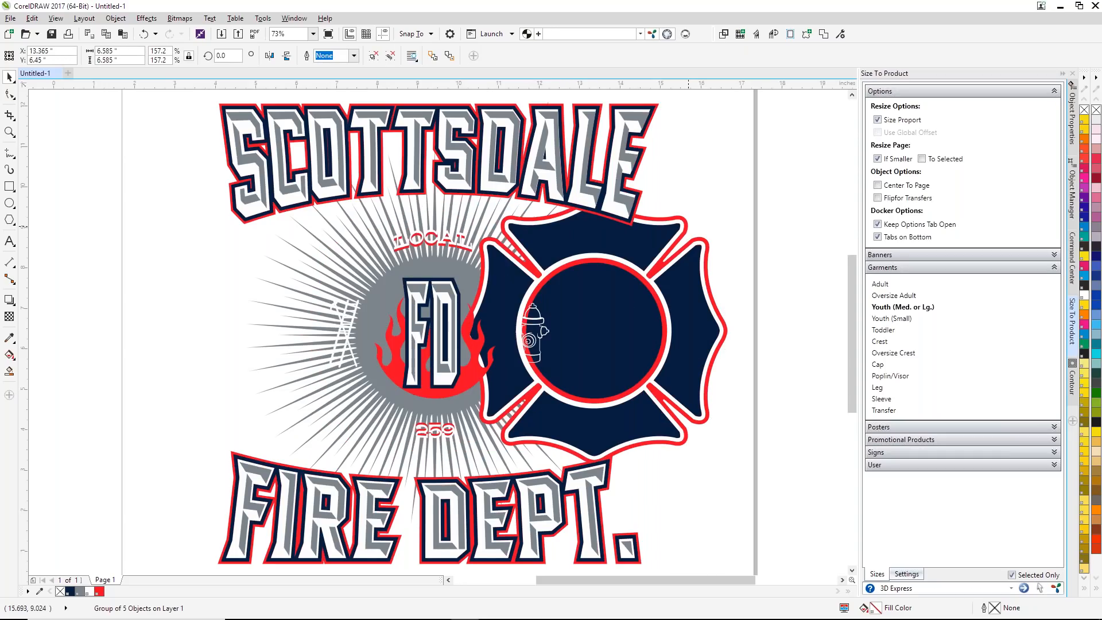
{"action": "key", "text": "ctrl+z"}
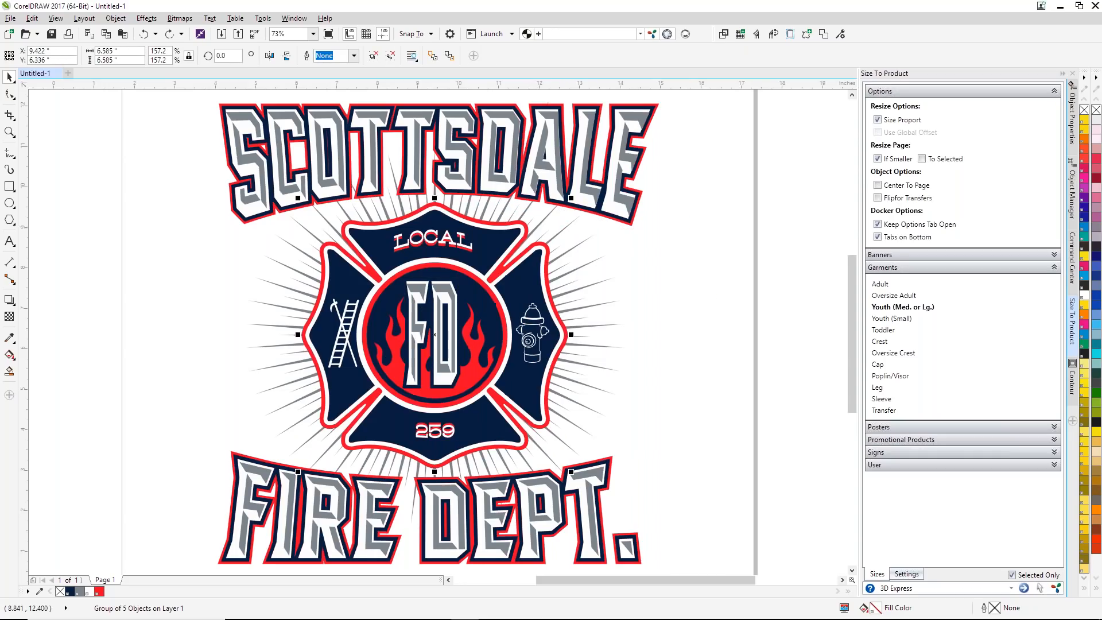
Step: Ungroup all objects of the badge shape, move its red outline curve aside, and undo the move
{"action": "left_click", "coordinate": [391, 56]}
{"action": "left_click", "coordinate": [640, 247]}
{"action": "left_click_drag", "start_coordinate": [550, 249], "coordinate": [643, 239]}
{"action": "key", "text": "ctrl+z"}
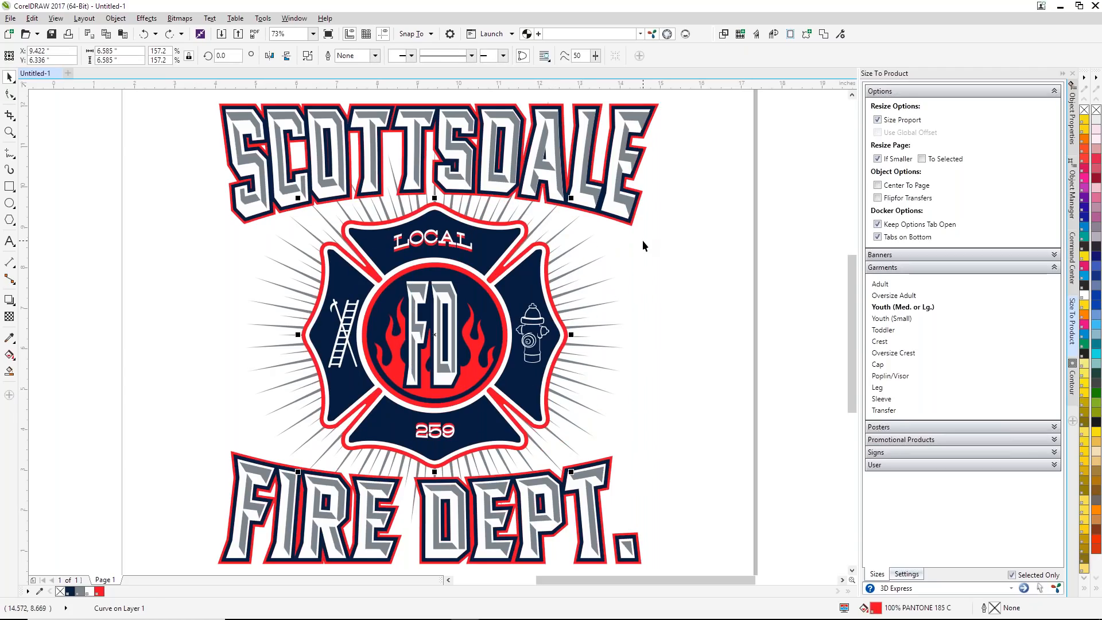
Step: Examine the sunburst rays and red outline up close at the badge's upper-left notch
{"action": "left_click", "coordinate": [10, 131]}
{"action": "left_click_drag", "start_coordinate": [311, 224], "coordinate": [403, 307]}
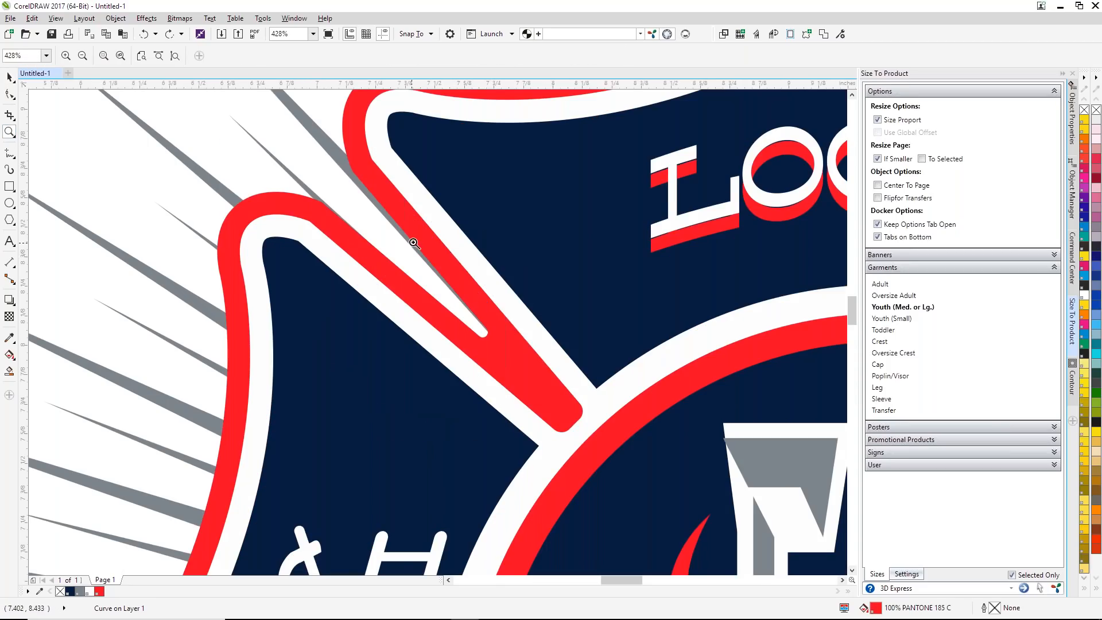
{"action": "scroll", "coordinate": [486, 329], "scroll_direction": "down", "scroll_amount": 2}
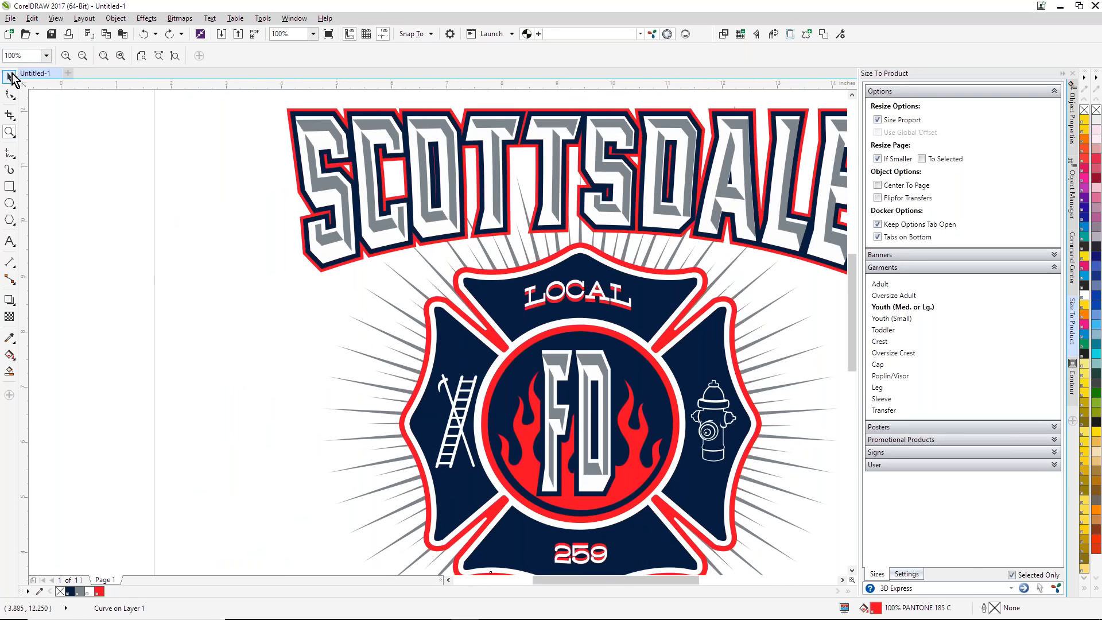
Step: Delete the gray sunburst rays behind the badge, undo the deletion, and clear the selection
{"action": "left_click", "coordinate": [10, 77]}
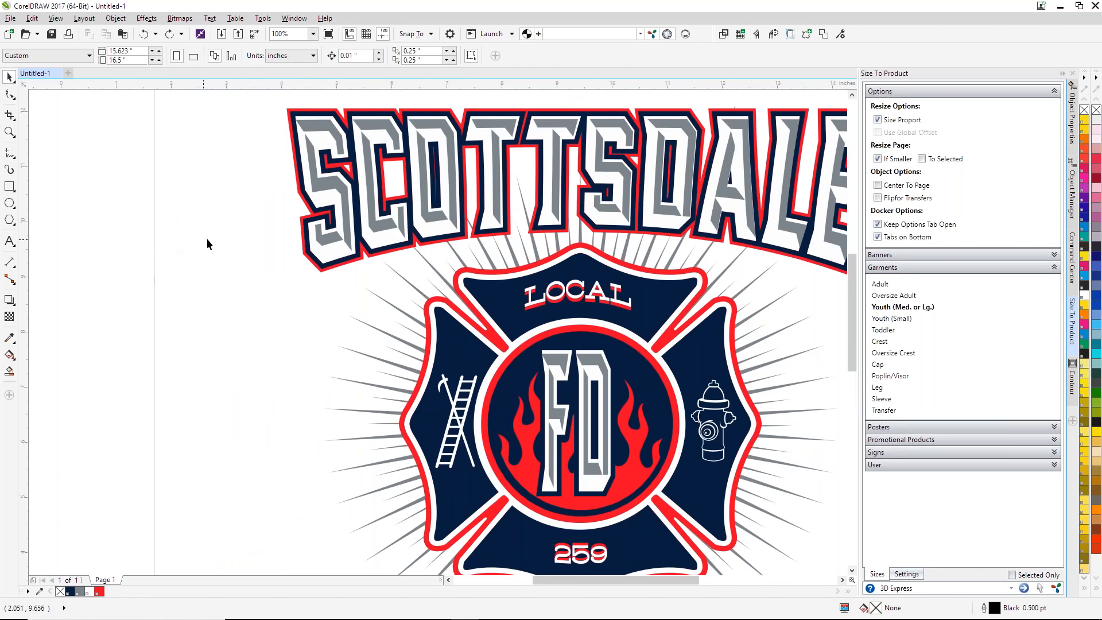
{"action": "left_click", "coordinate": [604, 258]}
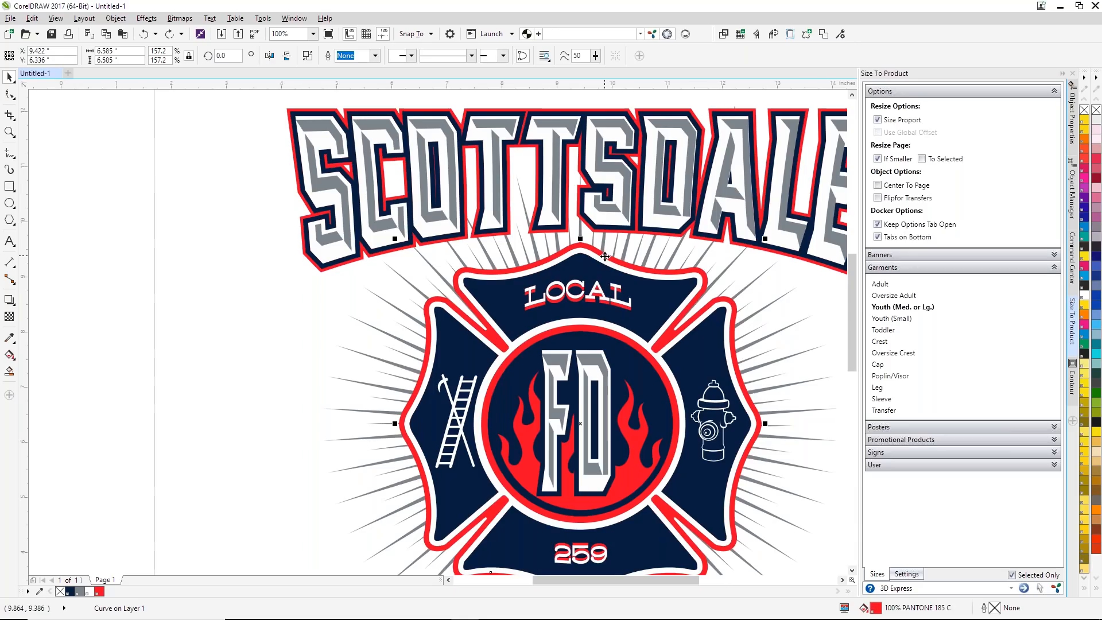
{"action": "left_click", "coordinate": [240, 228]}
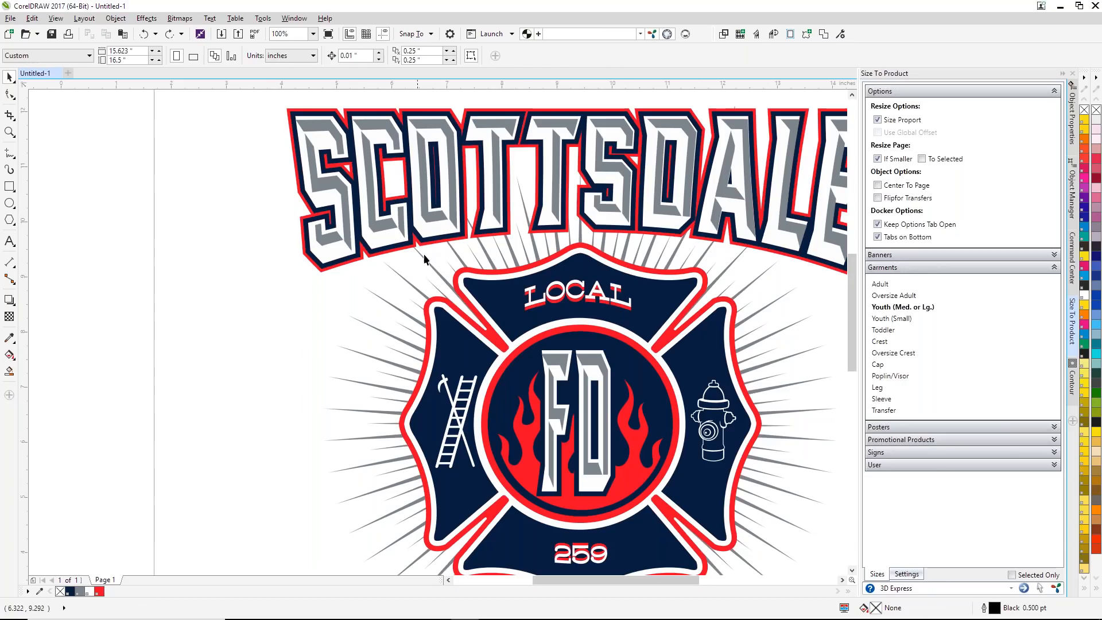
{"action": "left_click", "coordinate": [457, 261]}
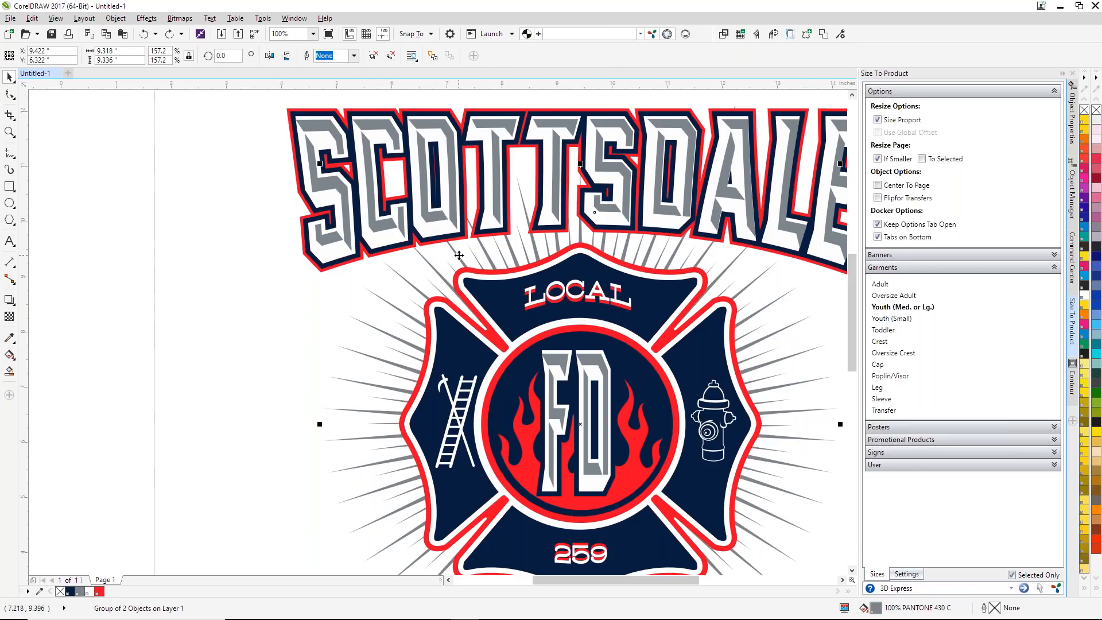
{"action": "key", "text": "Delete"}
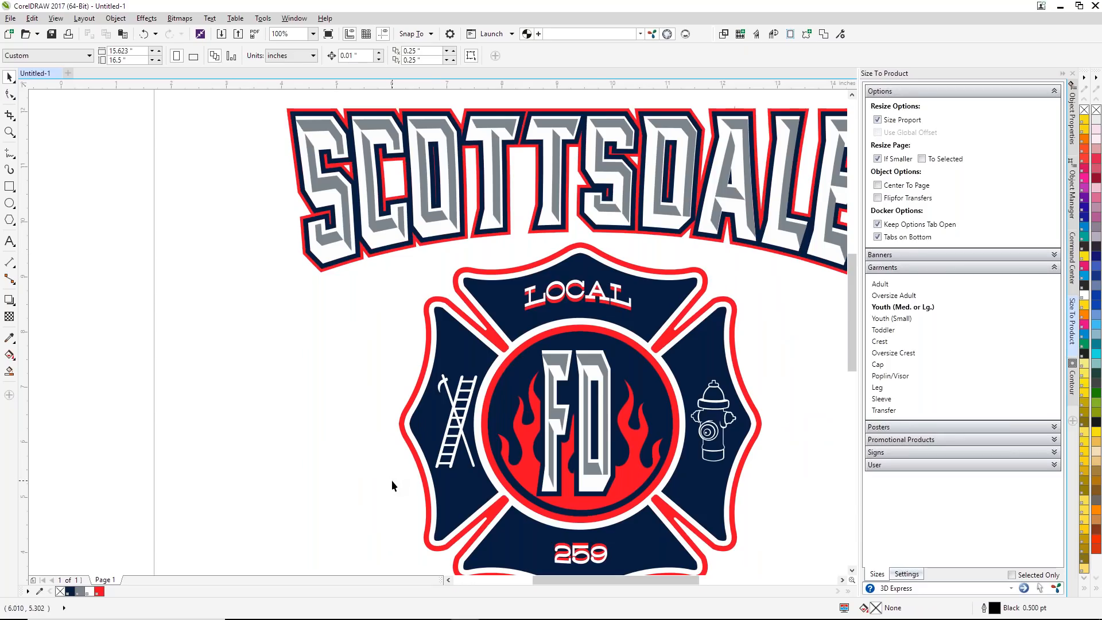
{"action": "key", "text": "ctrl+z"}
{"action": "key", "text": "Escape"}
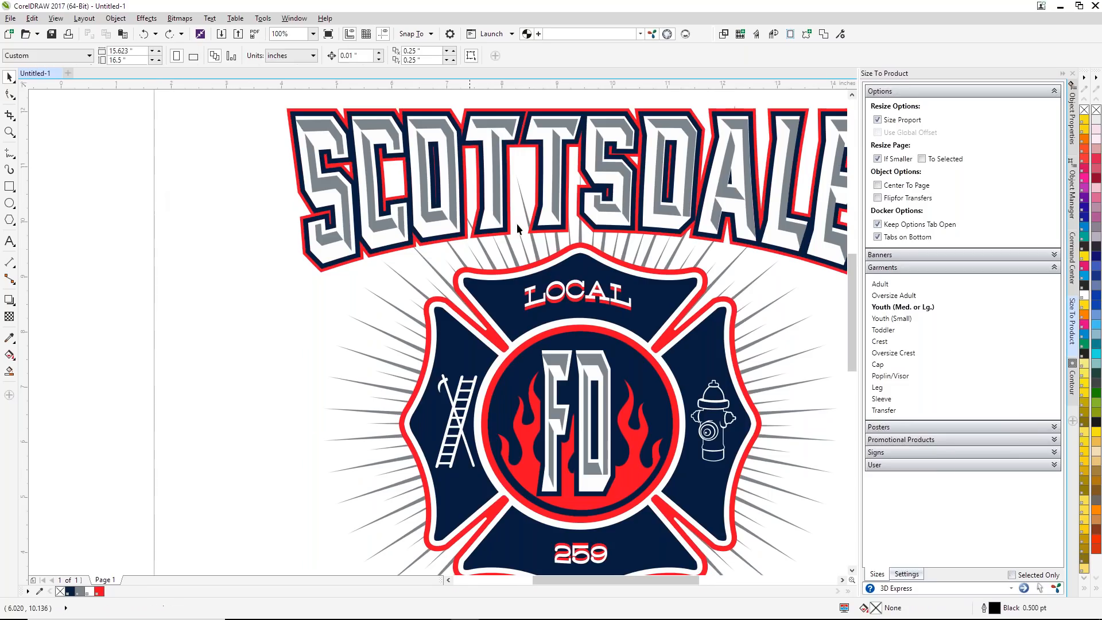
Step: Close the Contour docker, open the Rhinestone Designer docker, and clear the selection of the badge's red outline
{"action": "left_click", "coordinate": [599, 253]}
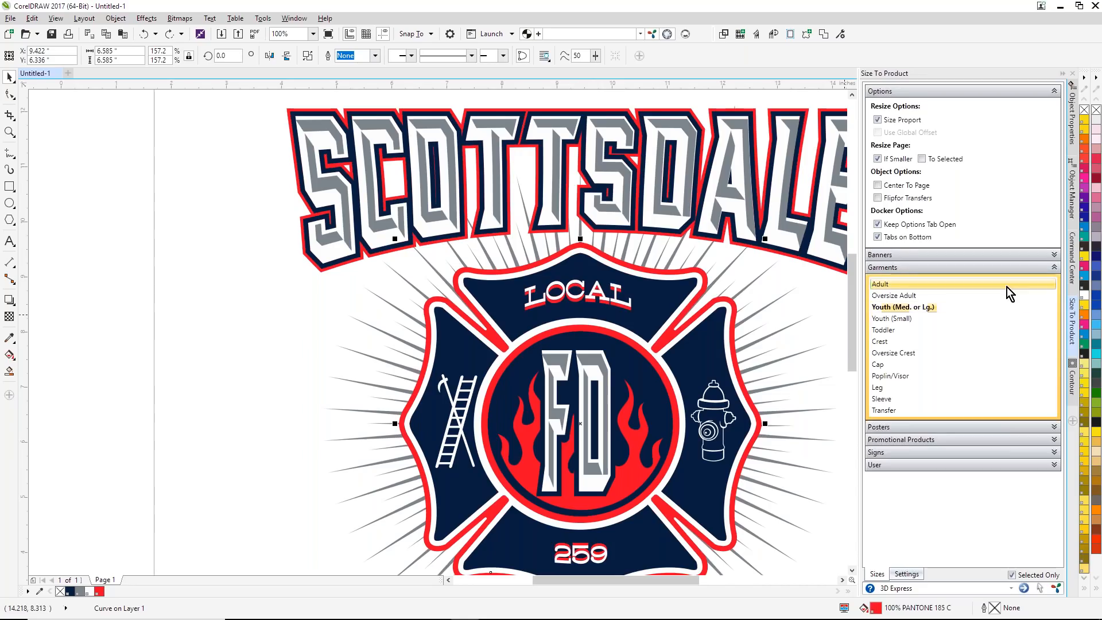
{"action": "left_click", "coordinate": [1073, 366]}
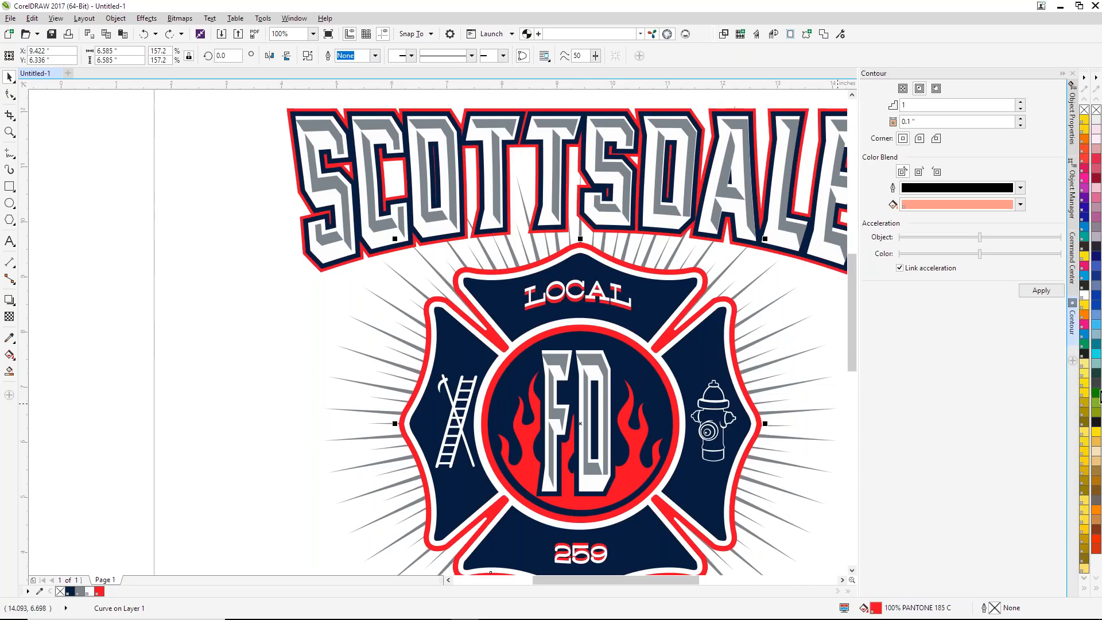
{"action": "left_click", "coordinate": [1072, 74]}
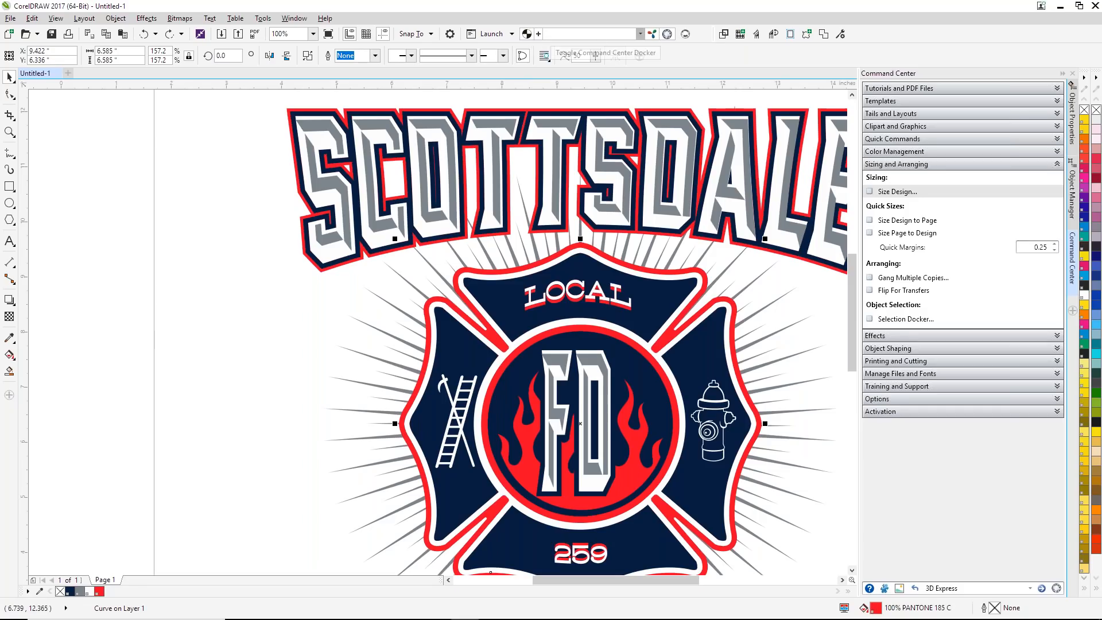
{"action": "left_click", "coordinate": [667, 35]}
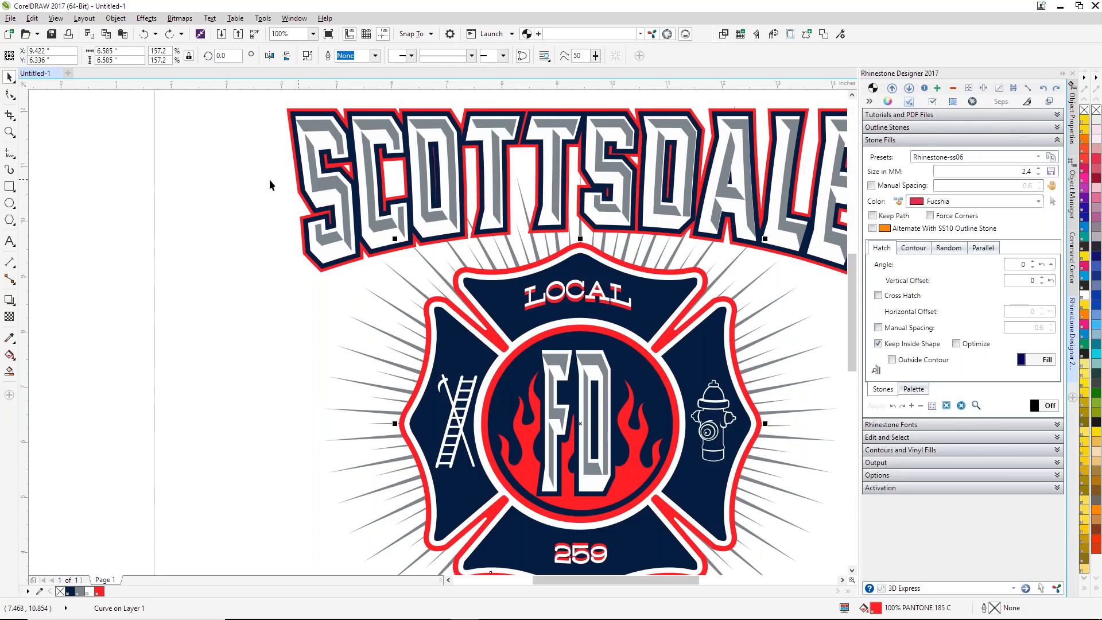
{"action": "left_click", "coordinate": [216, 190]}
{"action": "key", "text": "F4"}
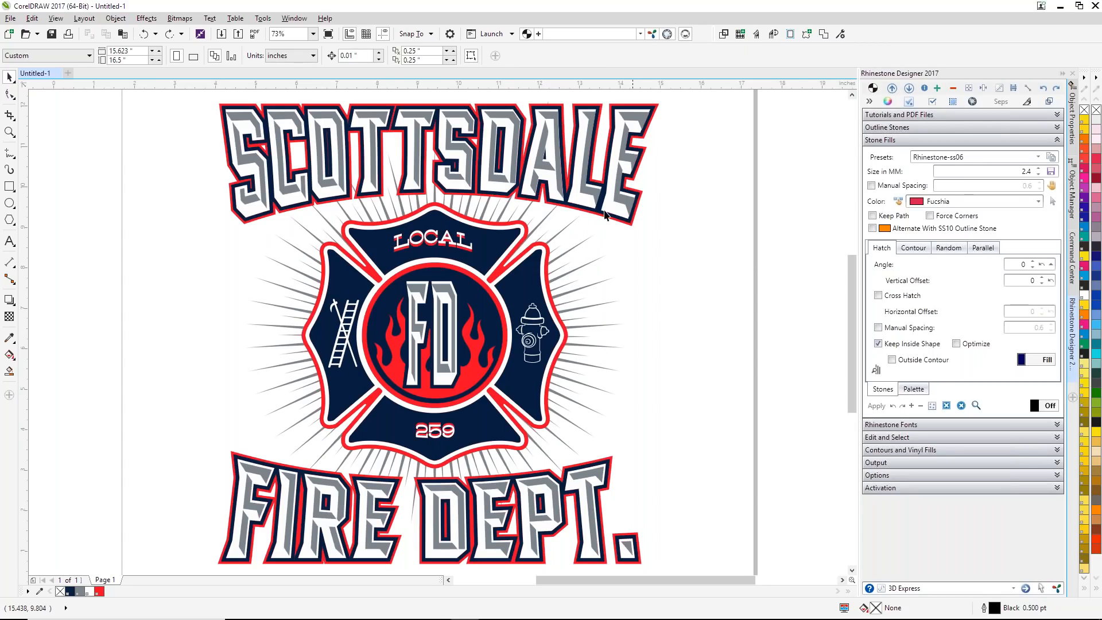
Step: Move the badge's red outline curve aside and undo the move
{"action": "left_click", "coordinate": [526, 226]}
{"action": "left_click_drag", "start_coordinate": [525, 226], "coordinate": [581, 222]}
{"action": "key", "text": "ctrl+z"}
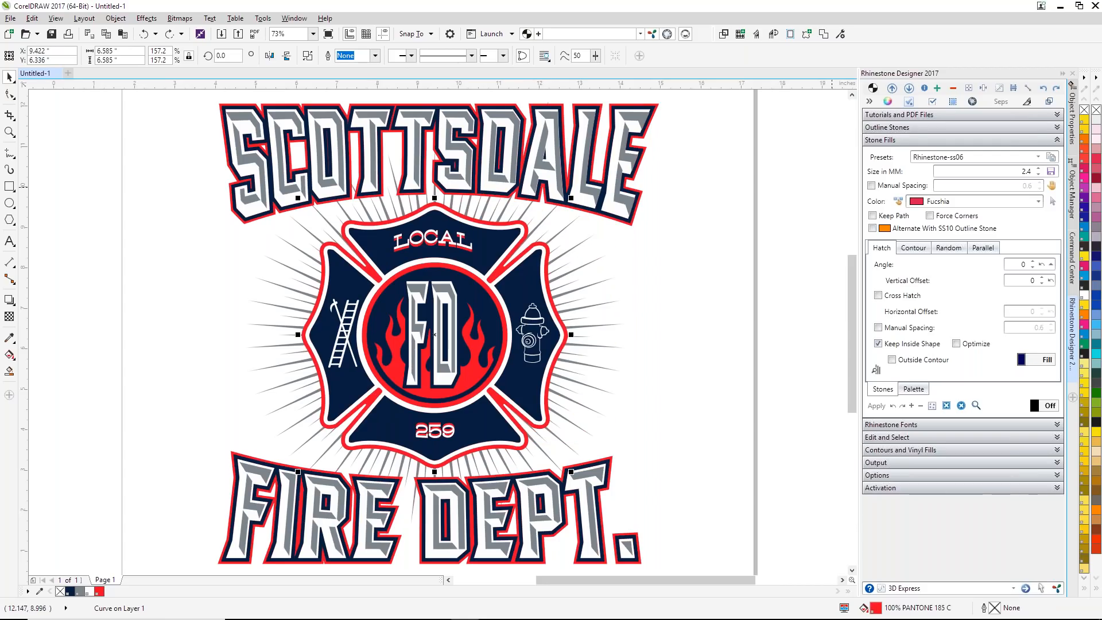
Step: Set the outline stones to the Rhinestone-ss10 preset and store their size as 3.2 mm
{"action": "left_click", "coordinate": [1058, 128]}
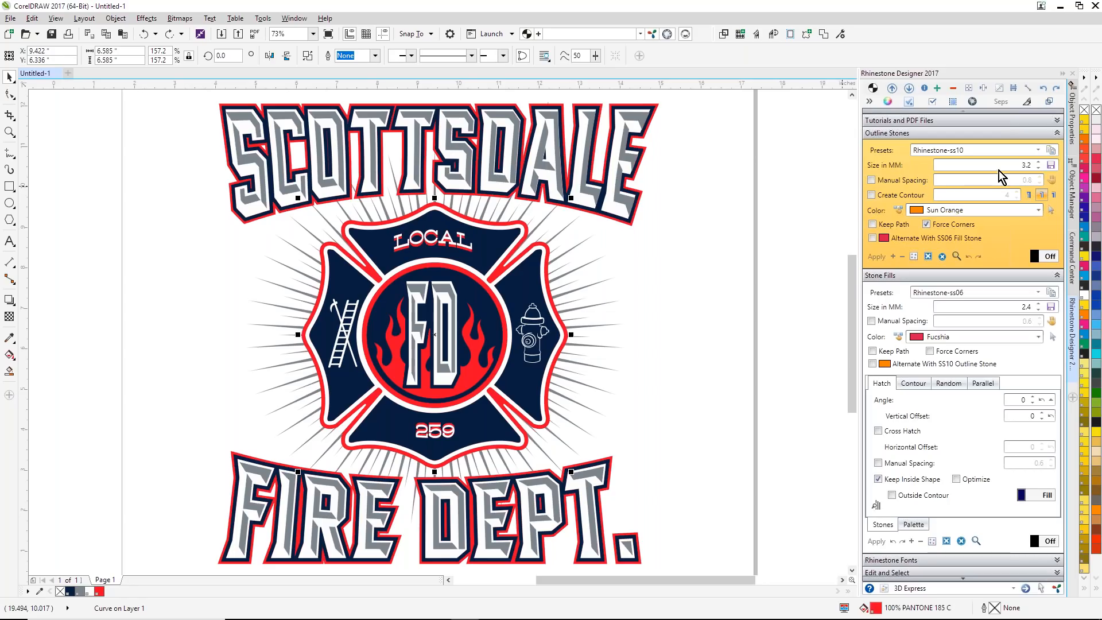
{"action": "left_click", "coordinate": [1039, 153]}
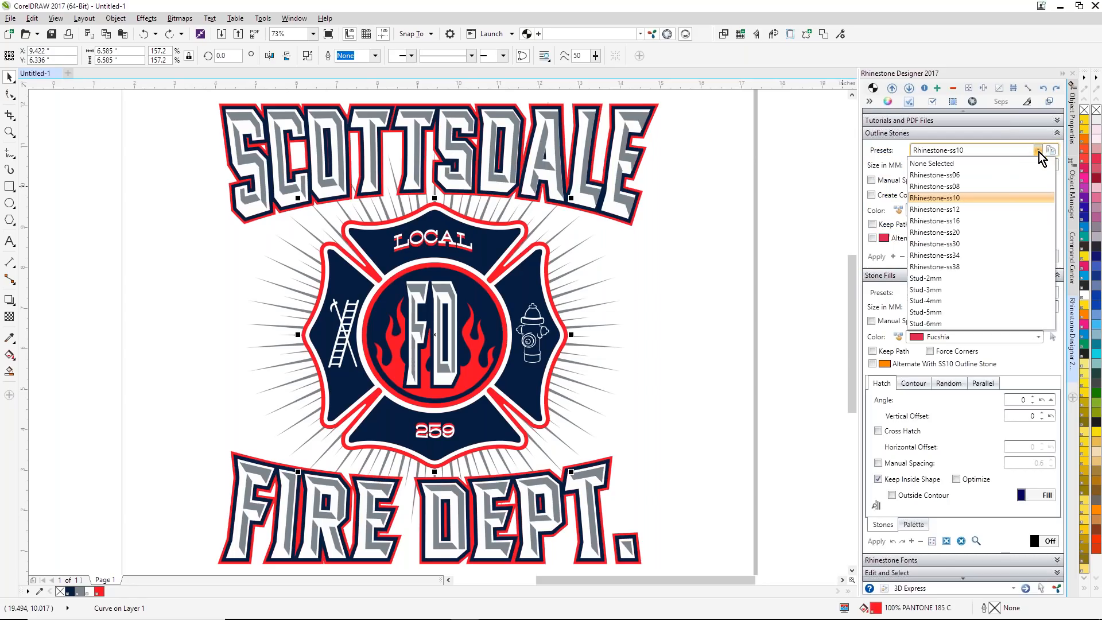
{"action": "left_click", "coordinate": [955, 175]}
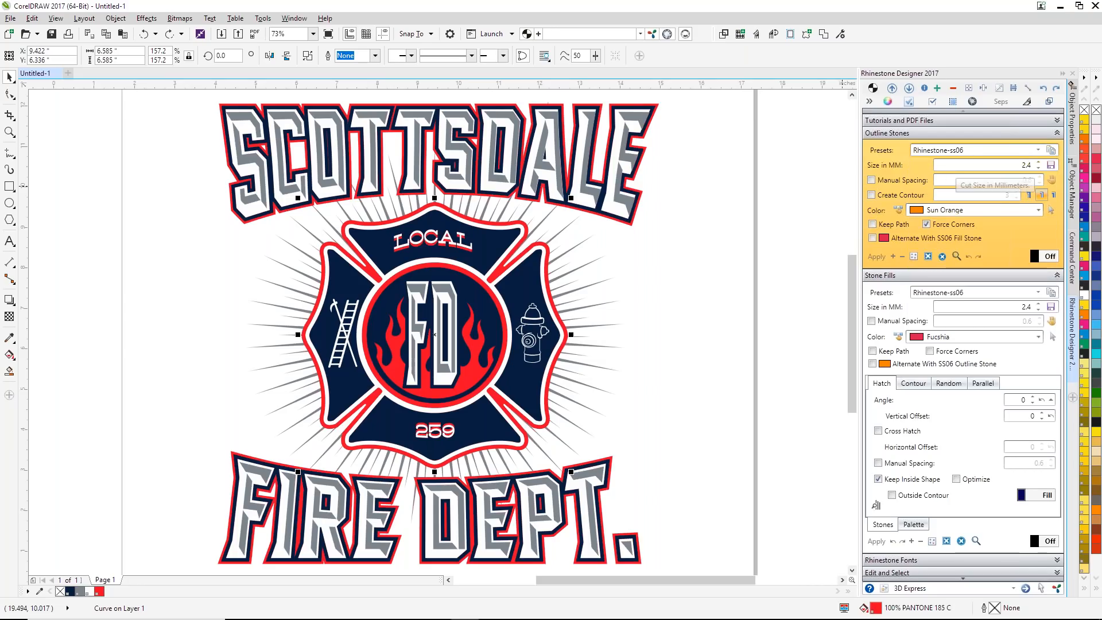
{"action": "left_click", "coordinate": [1038, 150]}
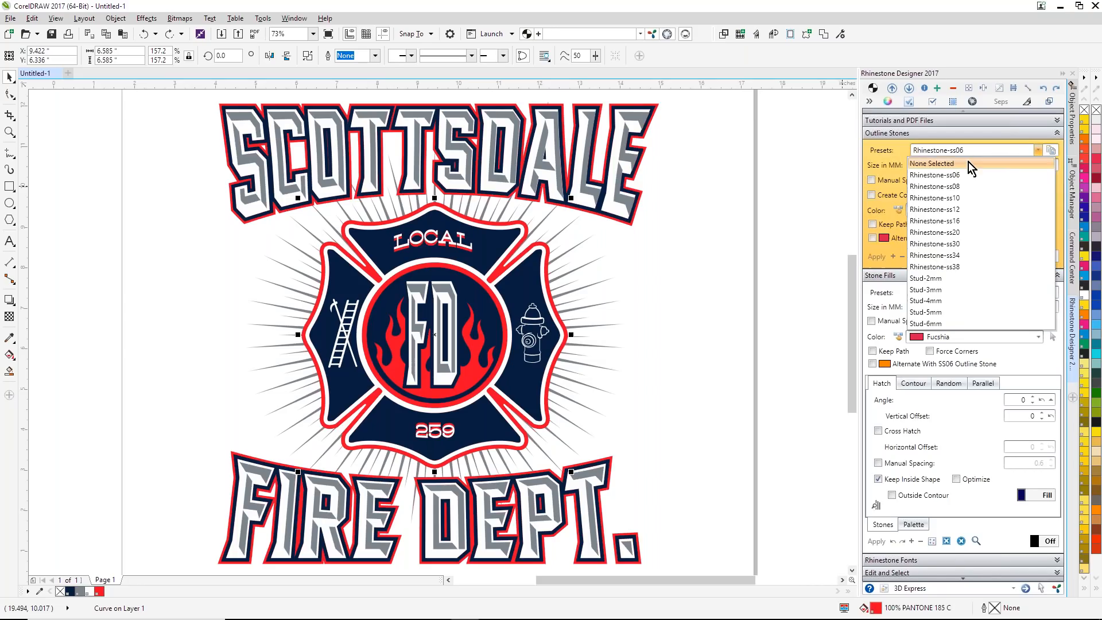
{"action": "left_click", "coordinate": [959, 198]}
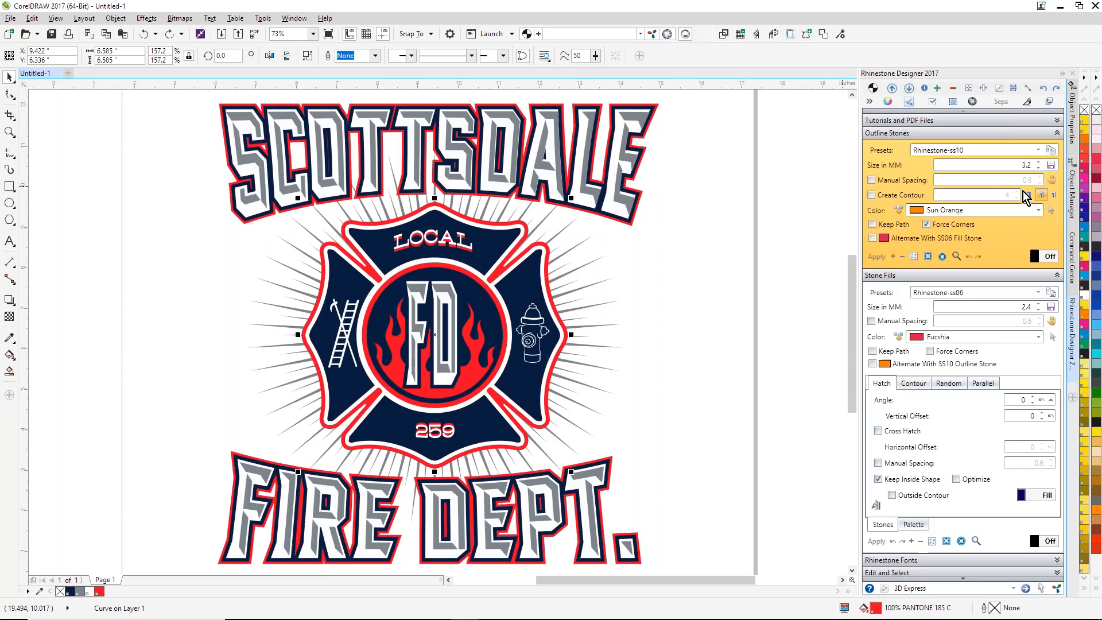
{"action": "left_click", "coordinate": [1041, 162]}
{"action": "left_click", "coordinate": [1039, 170]}
{"action": "left_click", "coordinate": [1051, 165]}
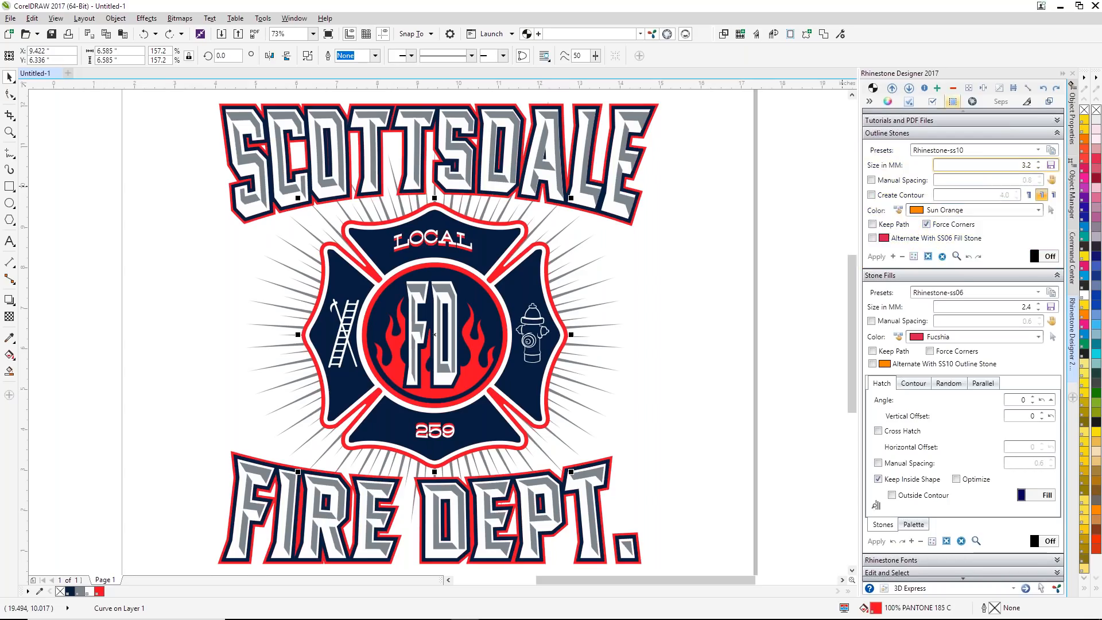
Step: Set the outline stone color to Black Diamond and enable Create Contour with an offset of 4.0
{"action": "left_click", "coordinate": [1039, 212]}
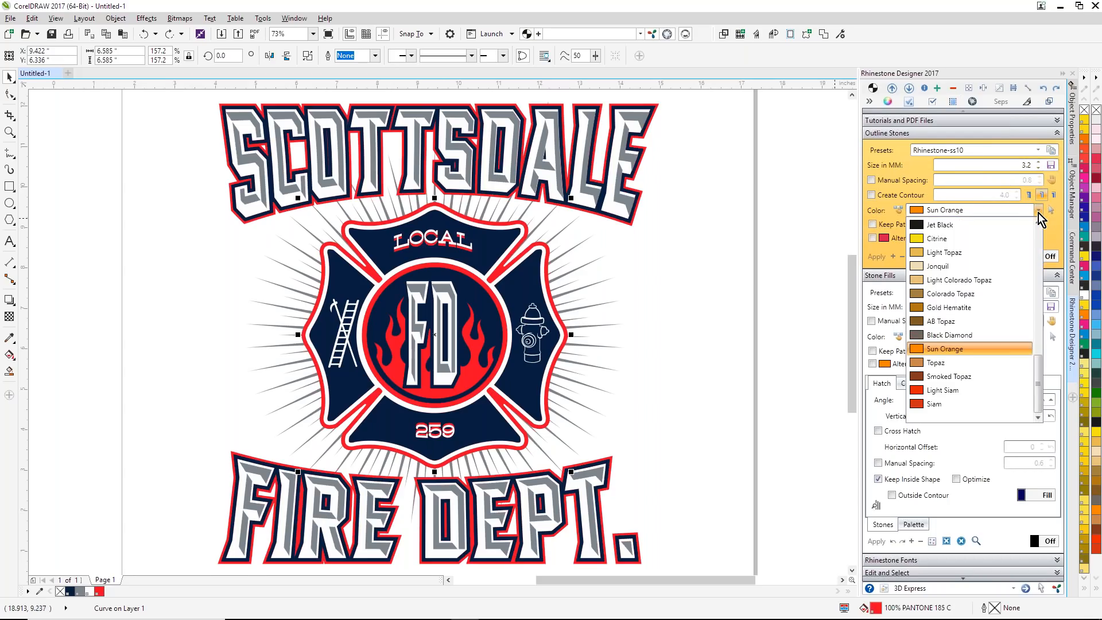
{"action": "left_click", "coordinate": [941, 336]}
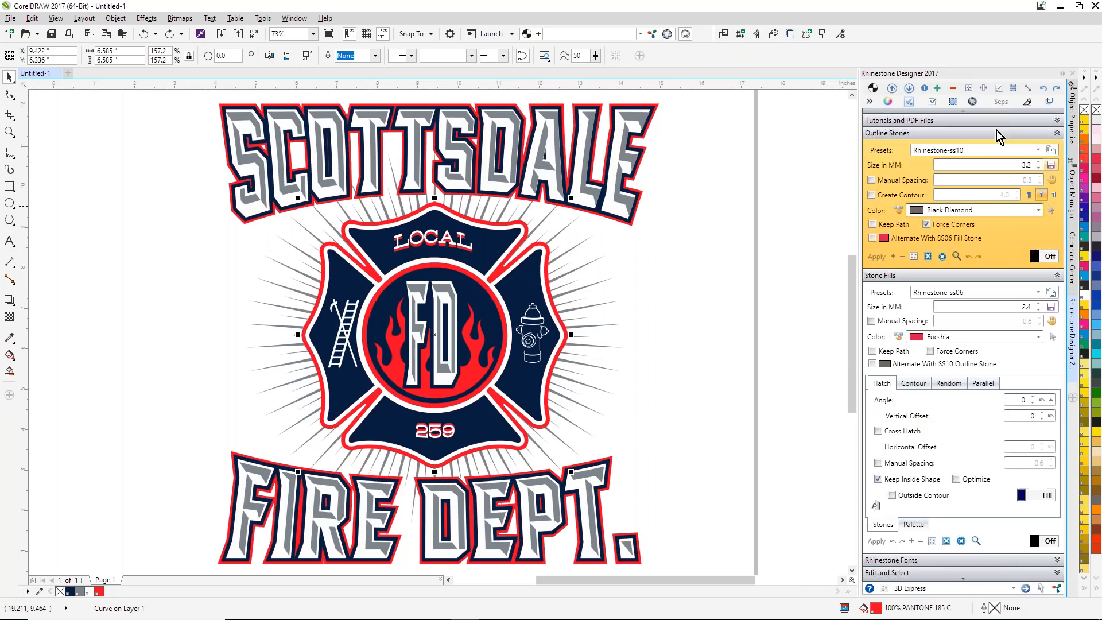
{"action": "left_click", "coordinate": [871, 195]}
Step: Apply outline stones with Force Corners on a contour around the badge's red outline, and undo them
{"action": "left_click", "coordinate": [9, 131]}
{"action": "left_click", "coordinate": [362, 265]}
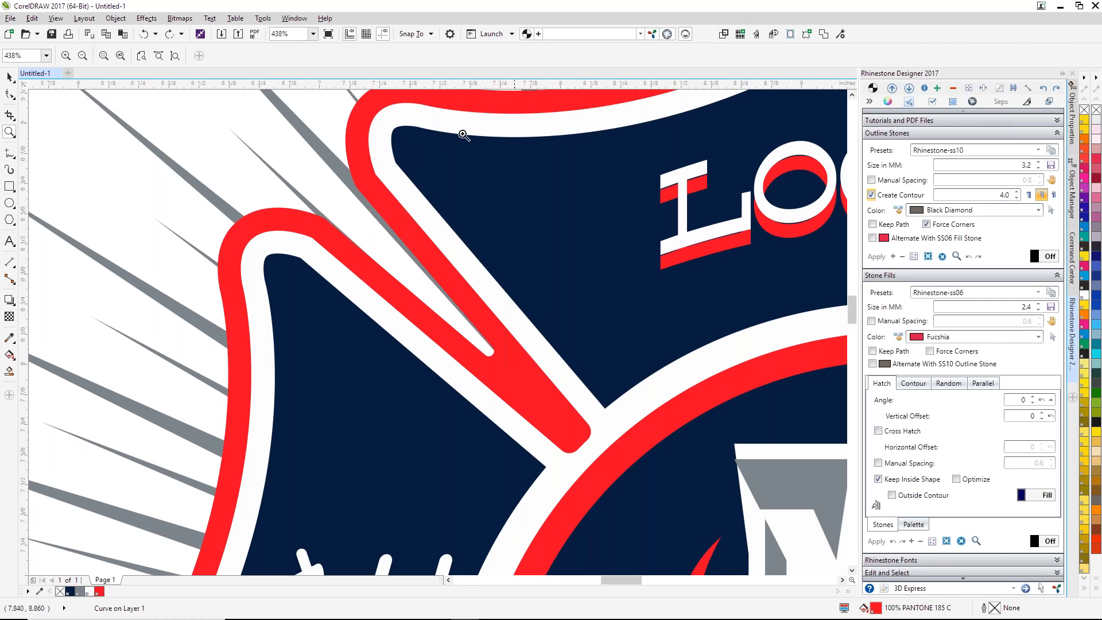
{"action": "left_click", "coordinate": [9, 77]}
{"action": "scroll", "coordinate": [131, 130], "scroll_direction": "down", "scroll_amount": 2}
{"action": "scroll", "coordinate": [746, 140], "scroll_direction": "down", "scroll_amount": 1}
{"action": "left_click", "coordinate": [431, 150]}
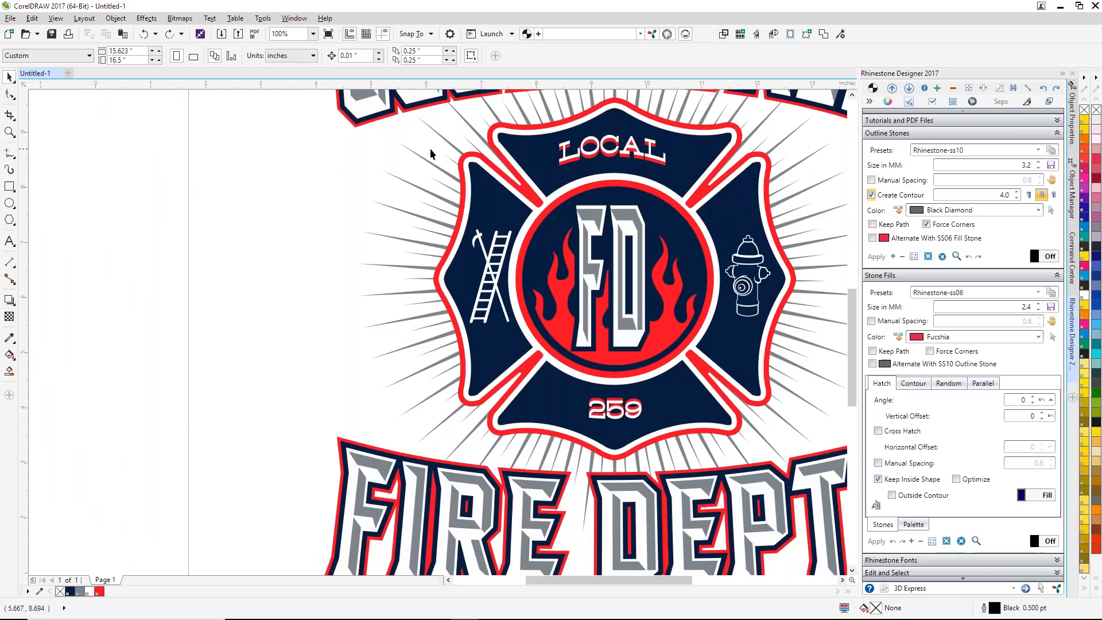
{"action": "left_click", "coordinate": [479, 156]}
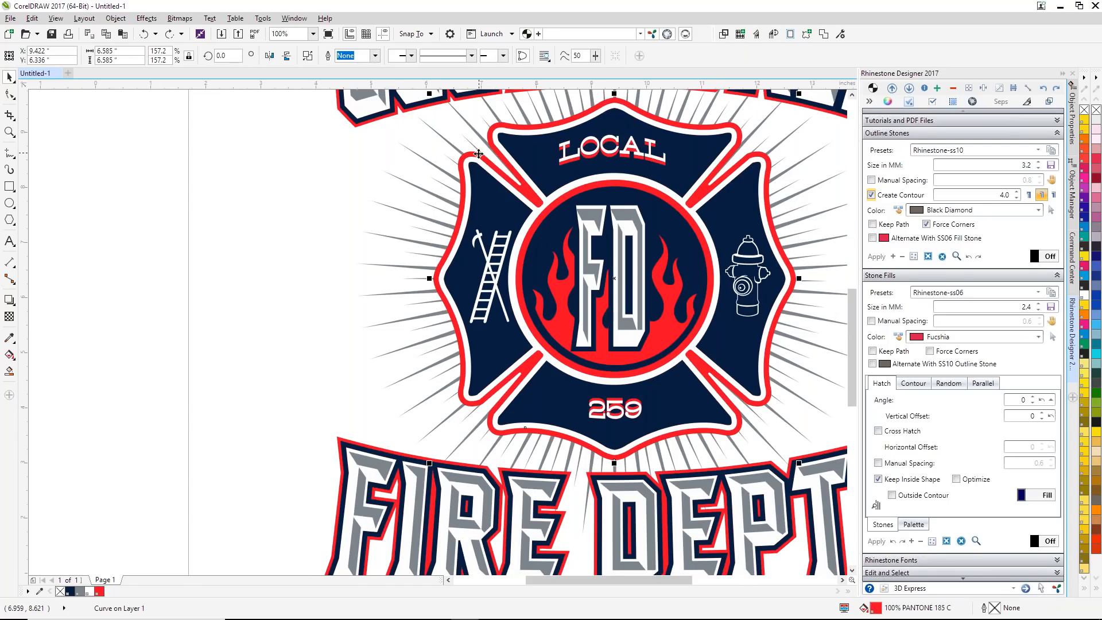
{"action": "left_click", "coordinate": [882, 259]}
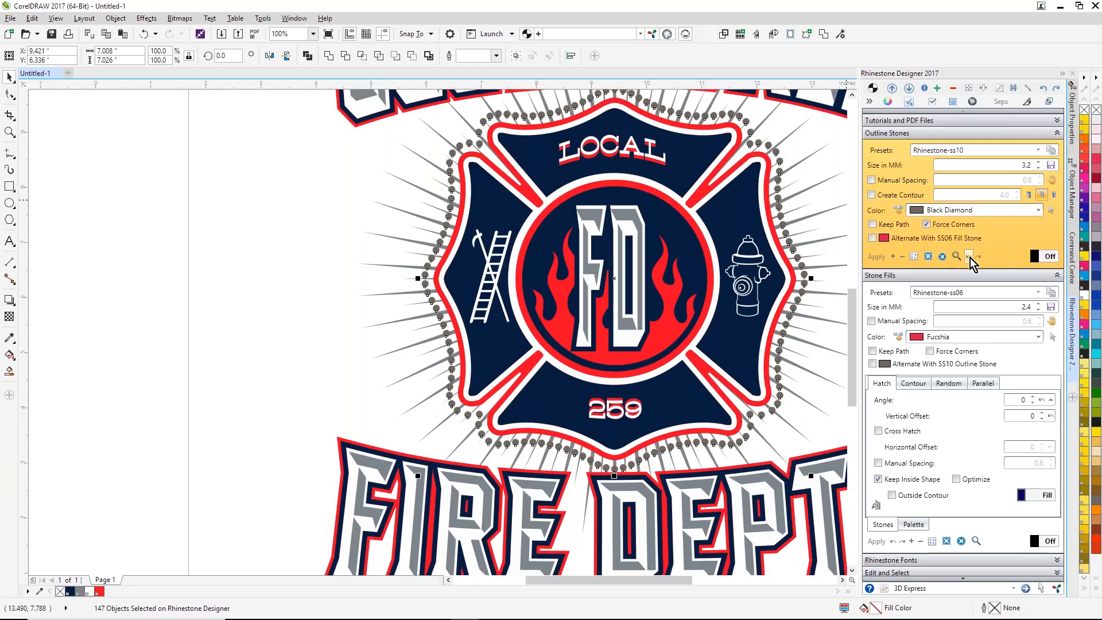
{"action": "left_click", "coordinate": [970, 257]}
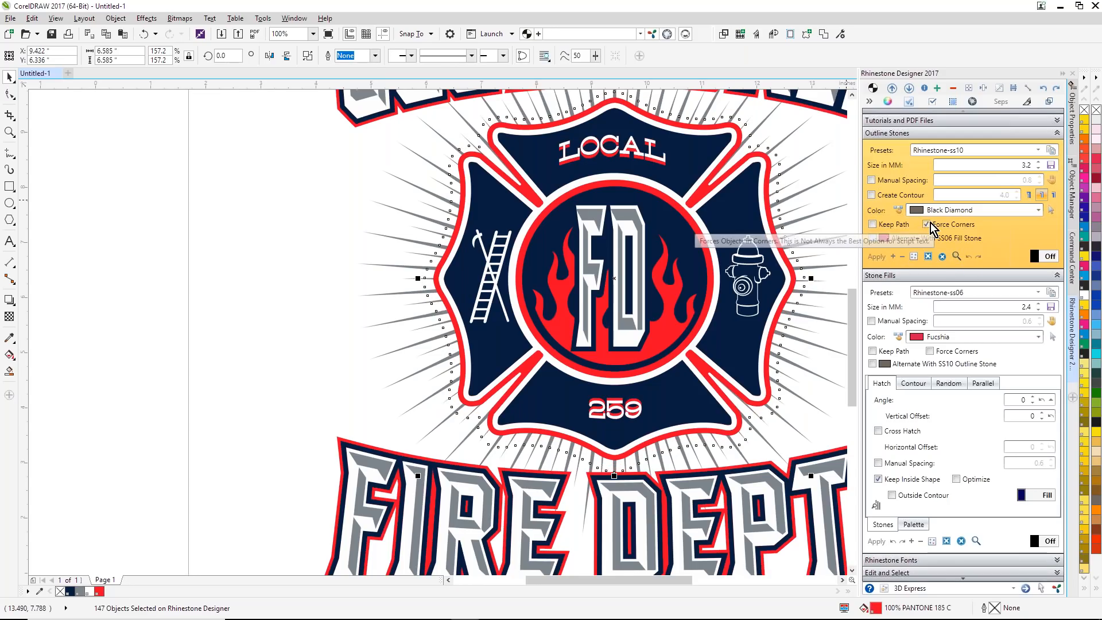
Step: Disable Force Corners, apply the outline stones directly along the badge's red outline without a contour, and undo the stones
{"action": "left_click", "coordinate": [926, 225]}
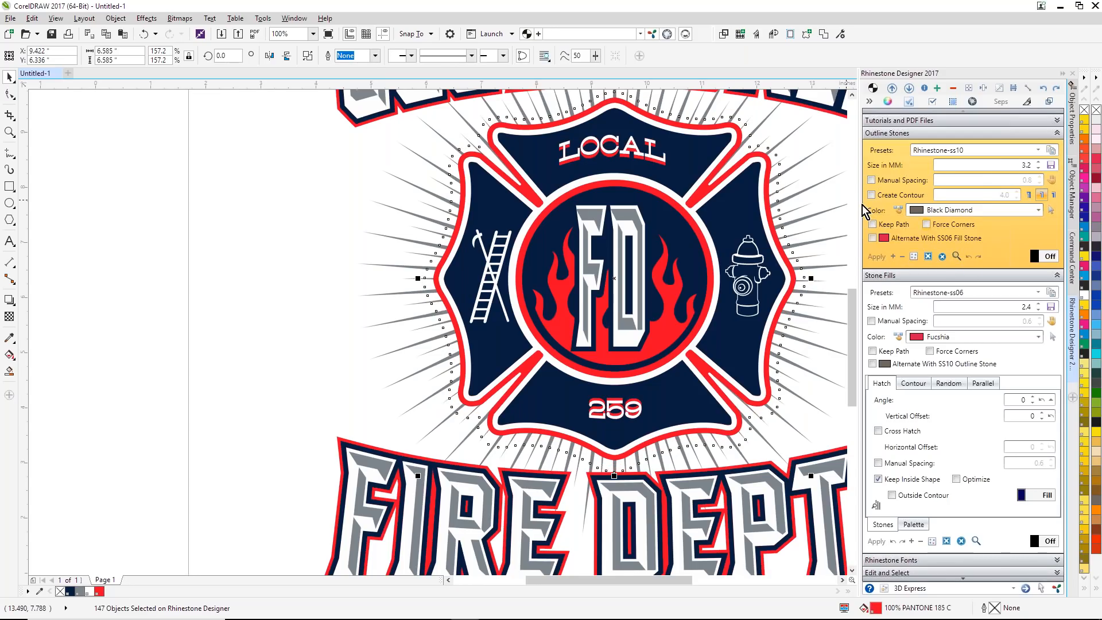
{"action": "left_click", "coordinate": [520, 125]}
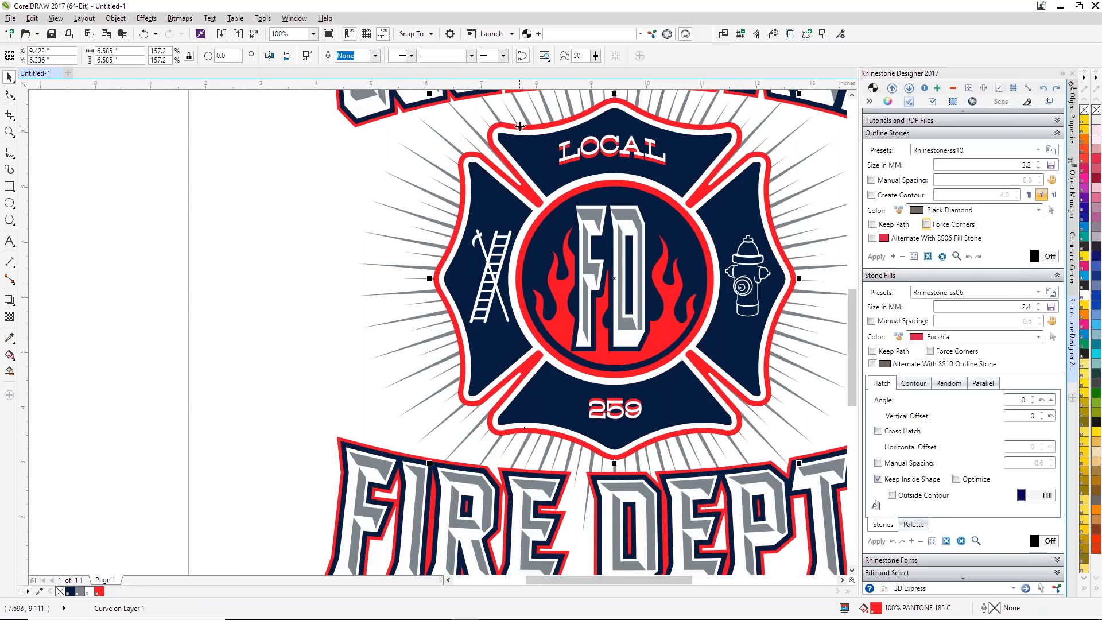
{"action": "left_click", "coordinate": [877, 257]}
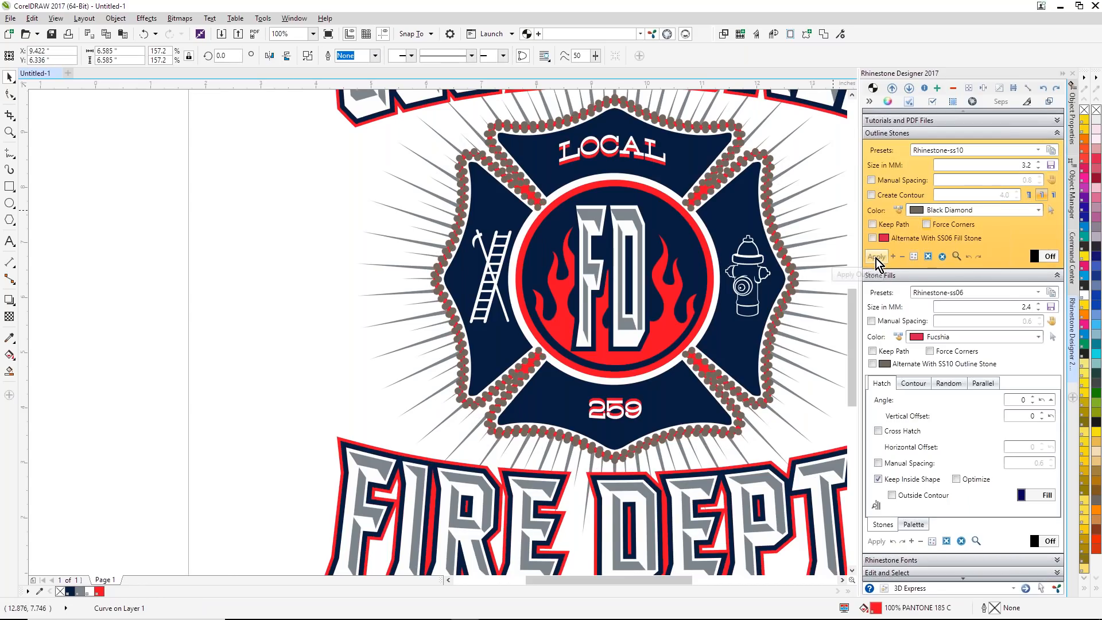
{"action": "left_click", "coordinate": [966, 258]}
Step: Apply outline stones on a 4.0 contour around the badge's red outline with Force Corners off, and undo them
{"action": "left_click", "coordinate": [872, 196]}
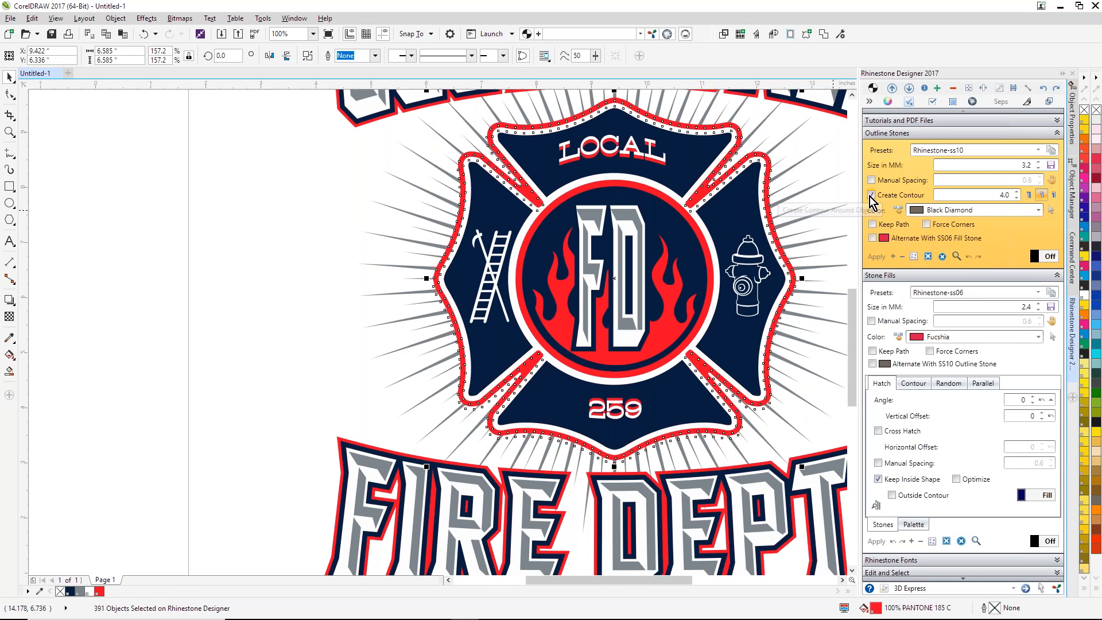
{"action": "left_click", "coordinate": [878, 258]}
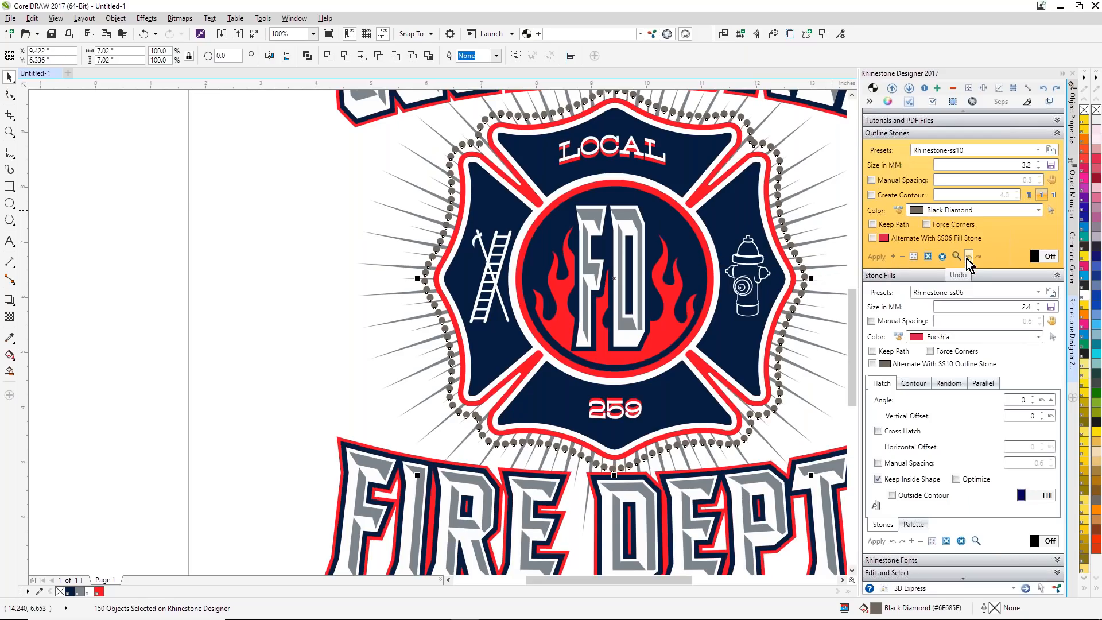
{"action": "left_click", "coordinate": [968, 257]}
Step: Enable Keep Path, apply outline stones on a 4.0 contour around the badge's red outline, and increase the rhinestones by one
{"action": "left_click", "coordinate": [872, 223]}
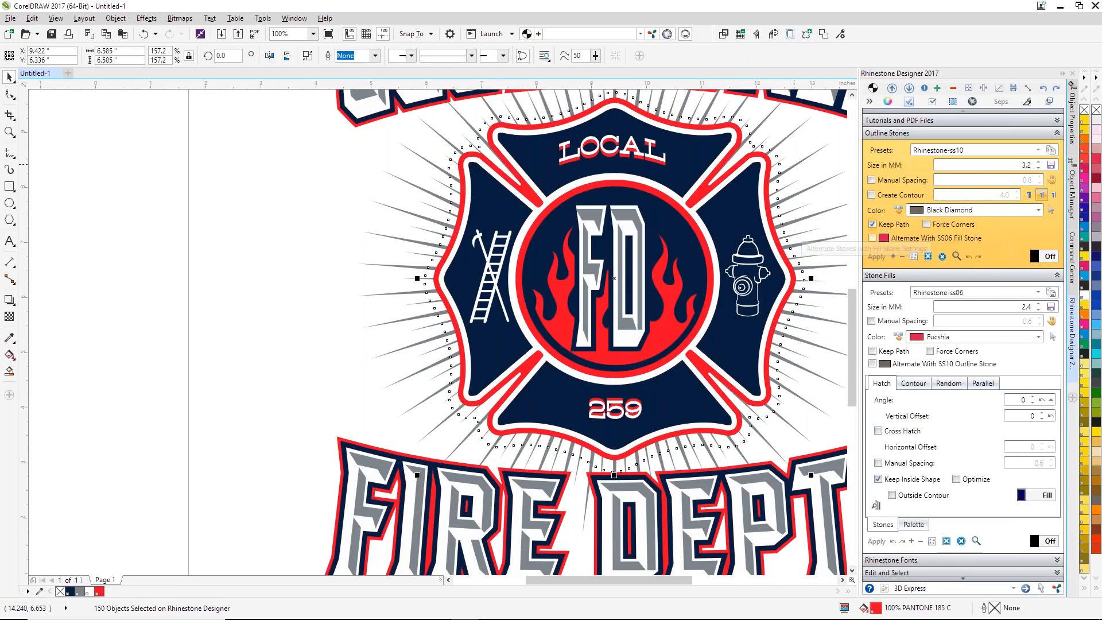
{"action": "key", "text": "Escape"}
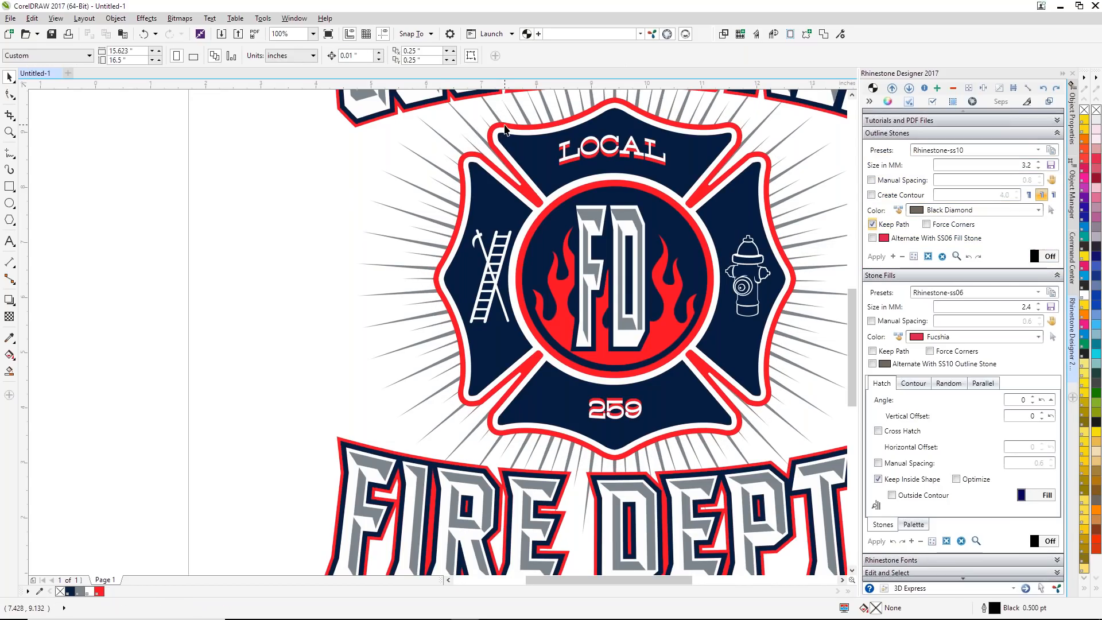
{"action": "left_click", "coordinate": [507, 129]}
{"action": "left_click", "coordinate": [873, 195]}
{"action": "left_click", "coordinate": [882, 257]}
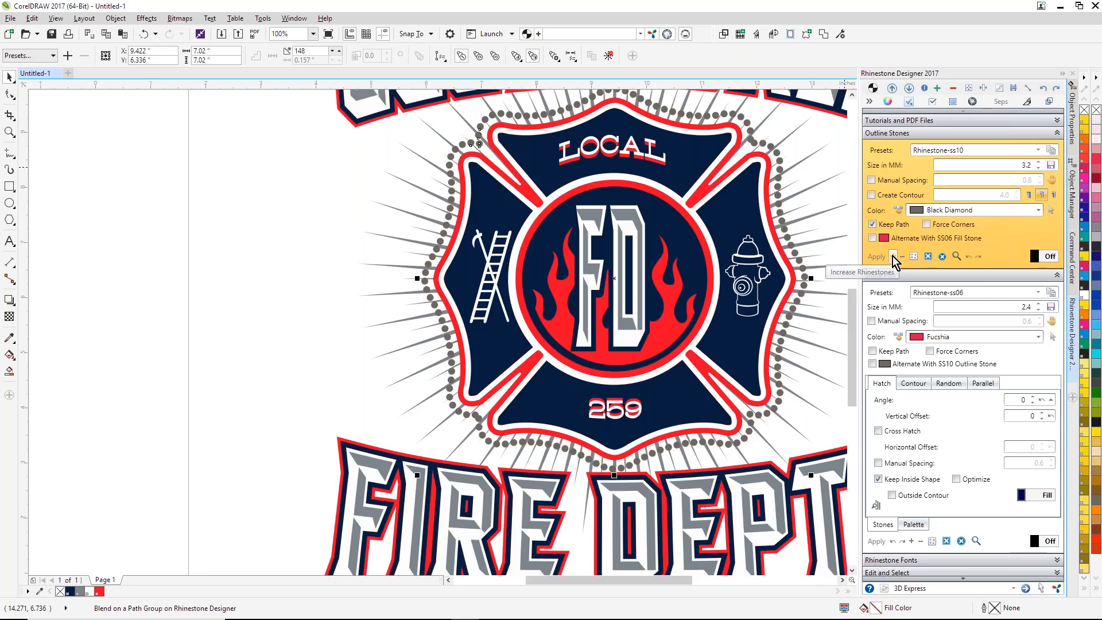
{"action": "left_click", "coordinate": [893, 256]}
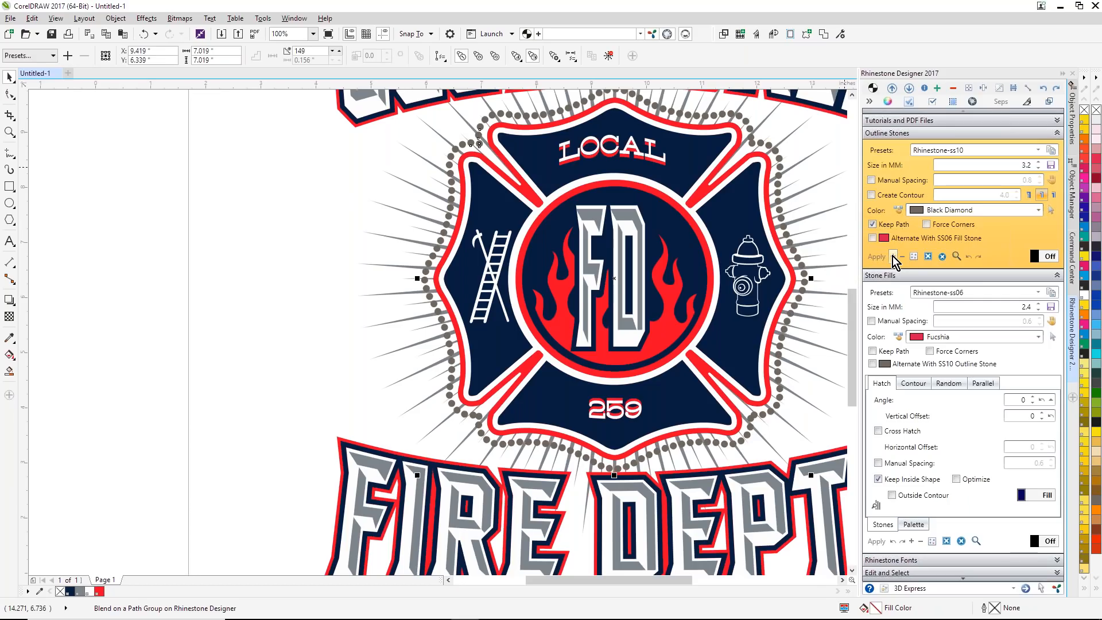
Step: Add one more rhinestone to the outline around the badge, and deselect the stones
{"action": "left_click", "coordinate": [893, 256]}
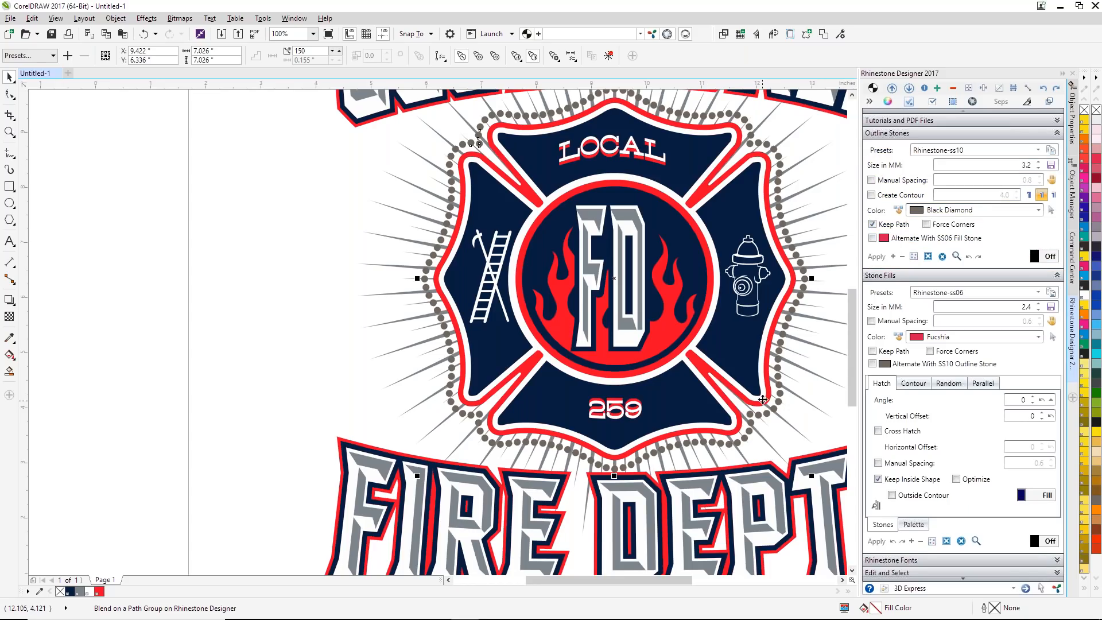
{"action": "scroll", "coordinate": [762, 399], "scroll_direction": "down", "scroll_amount": 1}
{"action": "left_click", "coordinate": [453, 466]}
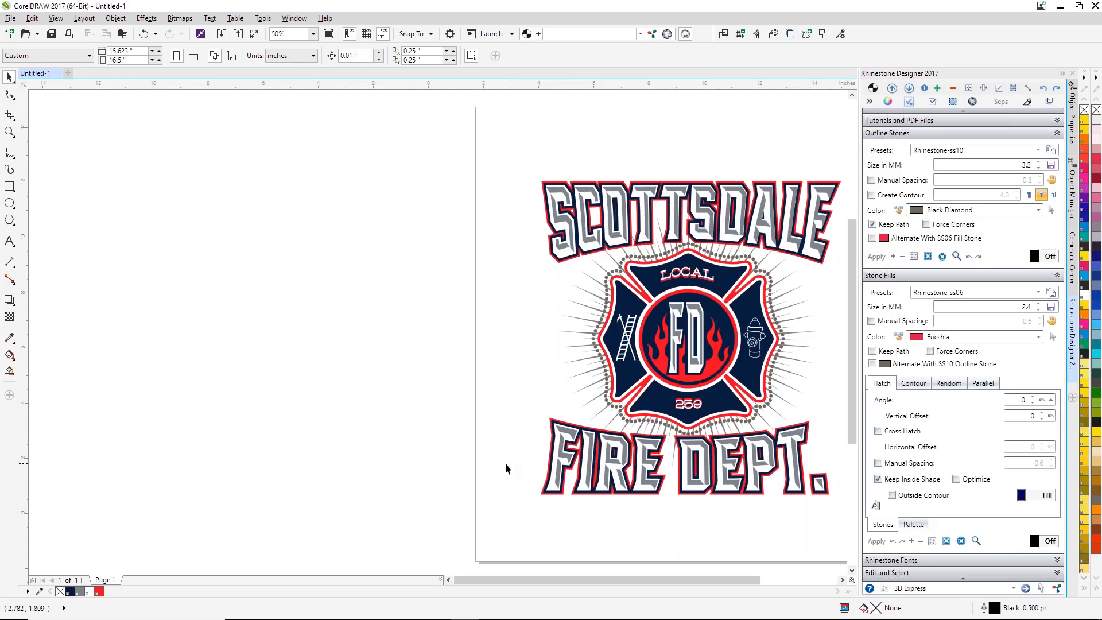
Step: Select all layers of the FIRE DEPT. lettering and nudge them down slightly, away from the rhinestone outline
{"action": "left_click_drag", "start_coordinate": [544, 497], "coordinate": [570, 508]}
{"action": "key", "text": "Down"}
{"action": "key", "text": "Down"}
{"action": "key", "text": "Down"}
{"action": "key", "text": "Down"}
{"action": "key", "text": "Down"}
{"action": "key", "text": "Down"}
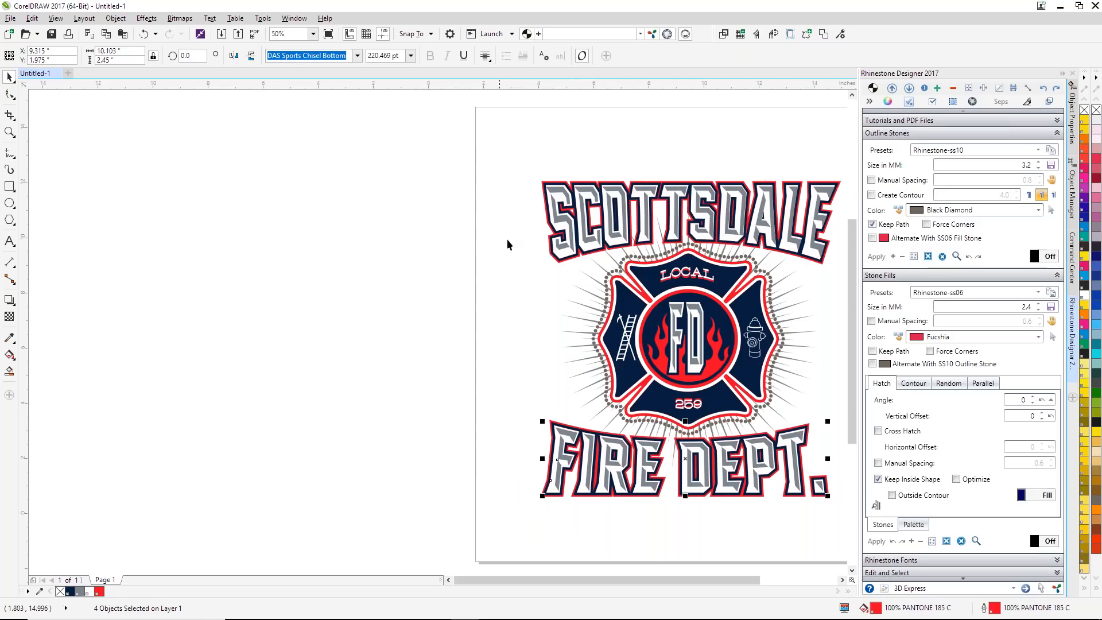
Step: Select the layered SCOTTSDALE lettering and nudge it up slightly, away from the rhinestone outline
{"action": "left_click", "coordinate": [488, 297]}
{"action": "left_click_drag", "start_coordinate": [489, 297], "coordinate": [579, 241]}
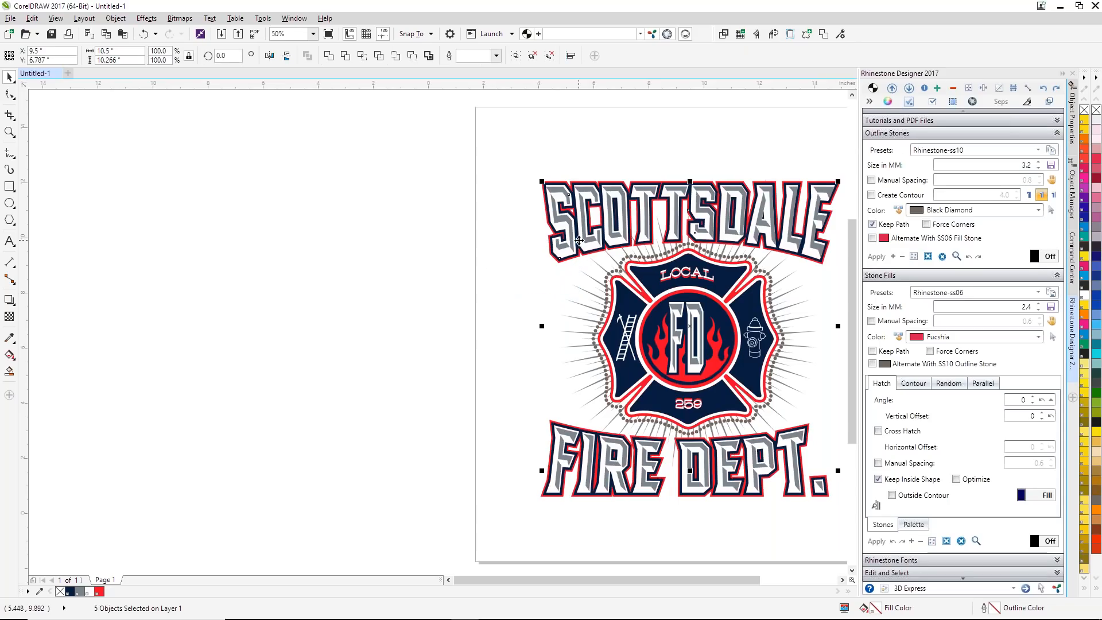
{"action": "key", "text": "Up"}
{"action": "key", "text": "Up"}
{"action": "key", "text": "Up"}
{"action": "key", "text": "Up"}
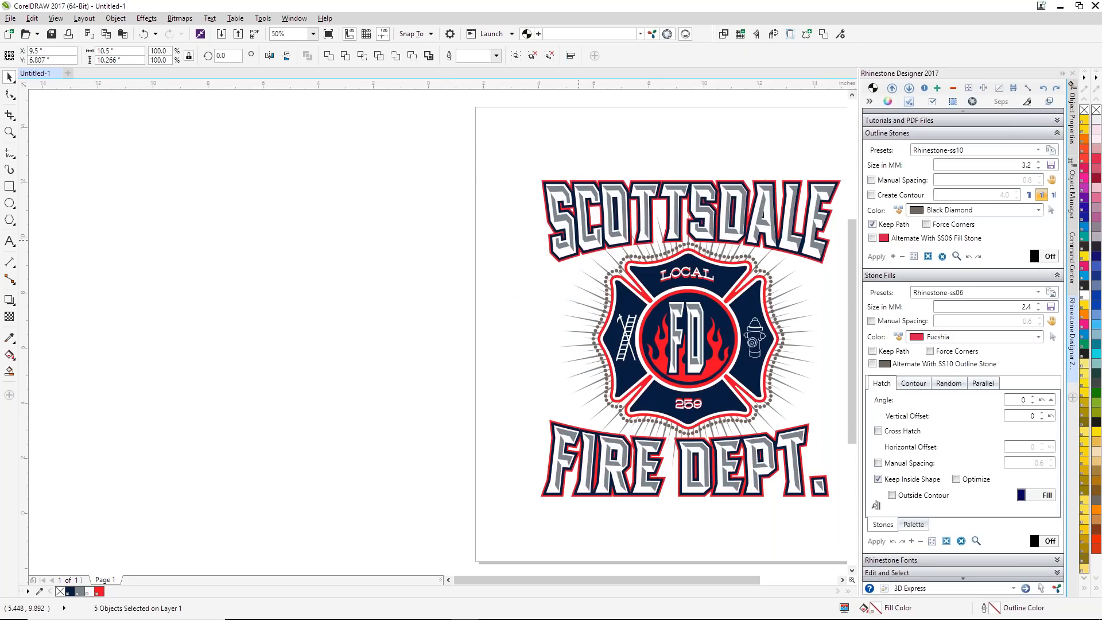
{"action": "left_click", "coordinate": [391, 257]}
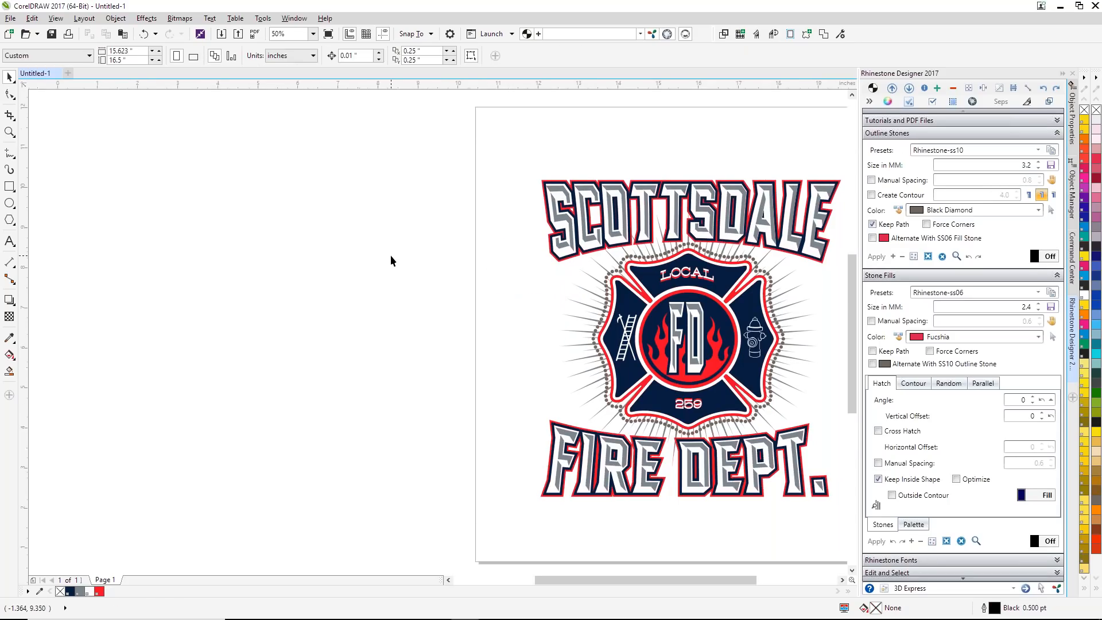
Step: Save the drawing on the Desktop as a CorelDRAW file named Scottsdale FD
{"action": "key", "text": "F4"}
{"action": "left_click", "coordinate": [11, 18]}
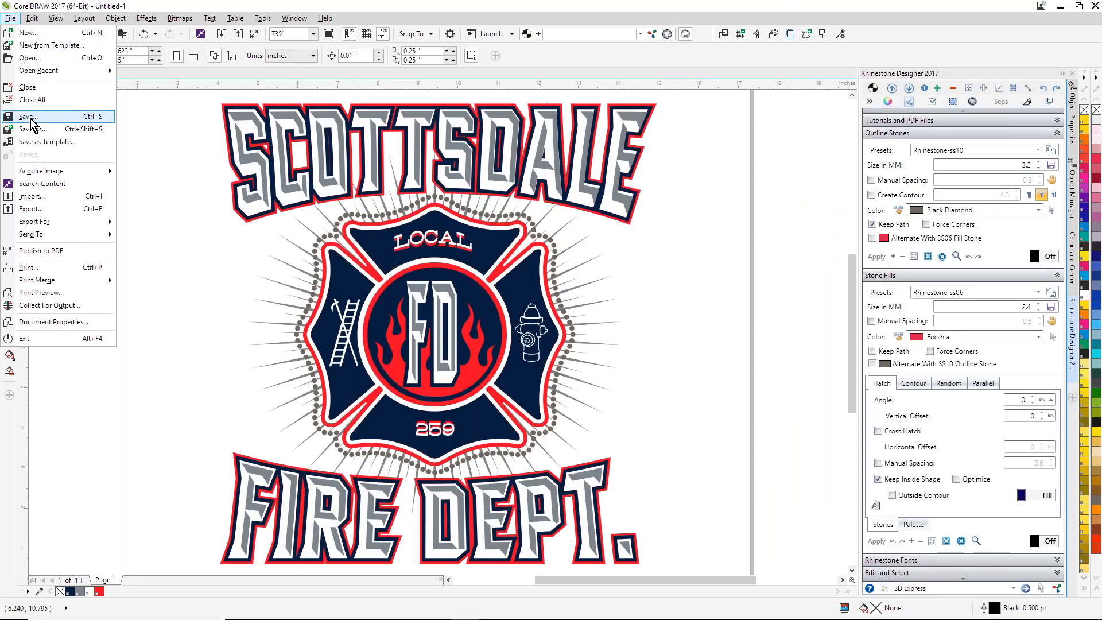
{"action": "left_click", "coordinate": [30, 118]}
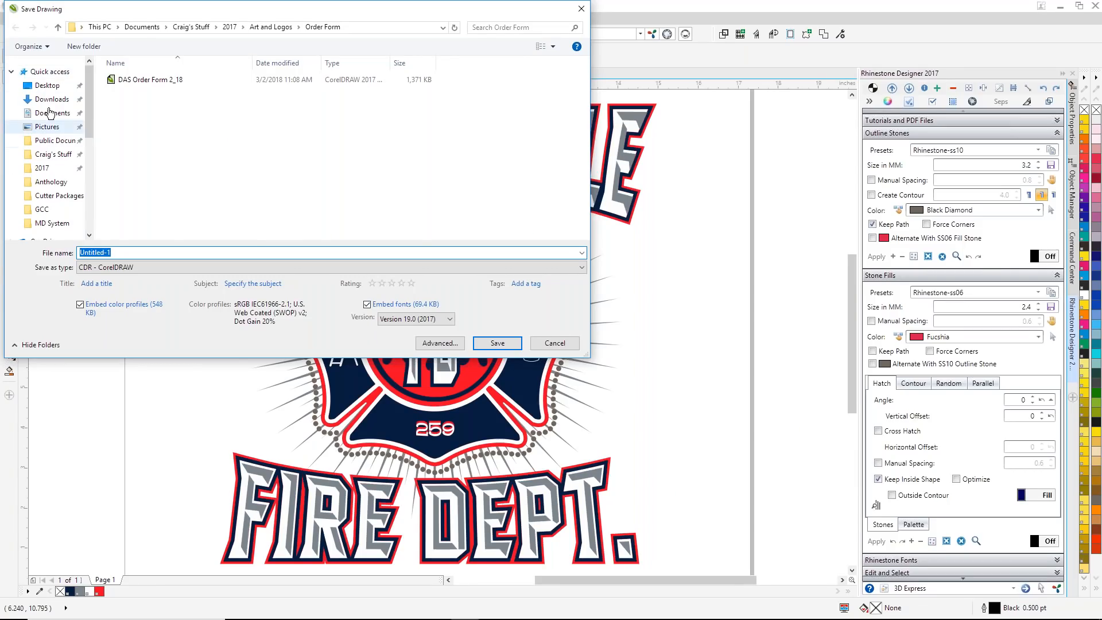
{"action": "left_click", "coordinate": [46, 86]}
{"action": "double_click", "coordinate": [125, 253]}
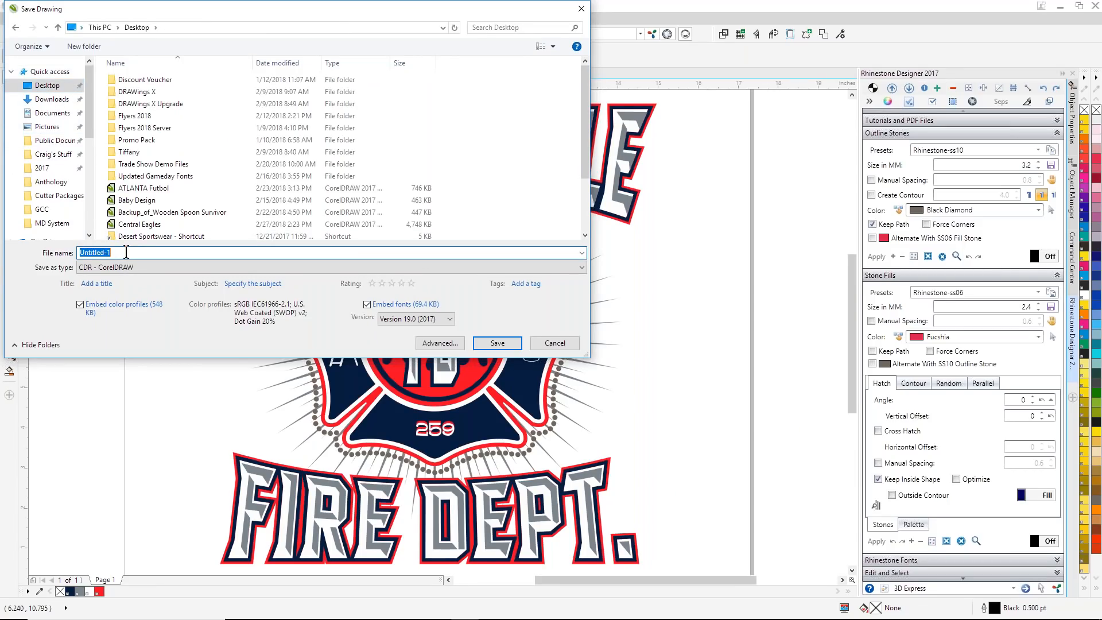
{"action": "type", "text": "Scottsdale FD"}
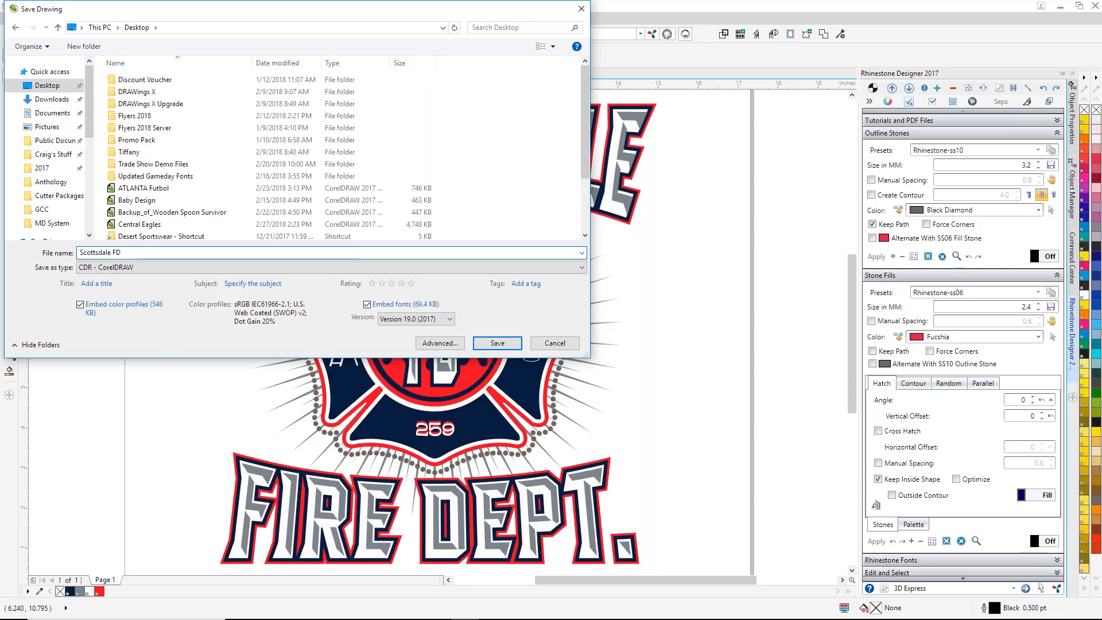
{"action": "left_click", "coordinate": [493, 344]}
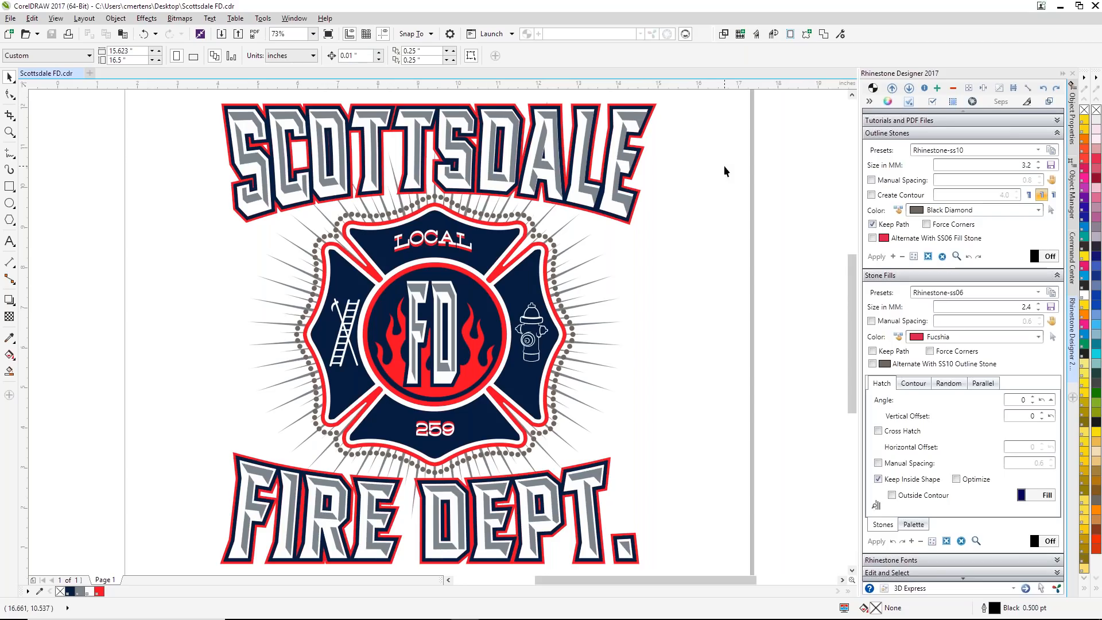
Step: Try moving the SCOTTSDALE lettering's layers off the design, and undo the moves
{"action": "left_click_drag", "start_coordinate": [641, 120], "coordinate": [720, 120]}
{"action": "key", "text": "ctrl+z"}
{"action": "key", "text": "ctrl+z"}
{"action": "key", "text": "ctrl+z"}
{"action": "left_click", "coordinate": [642, 120]}
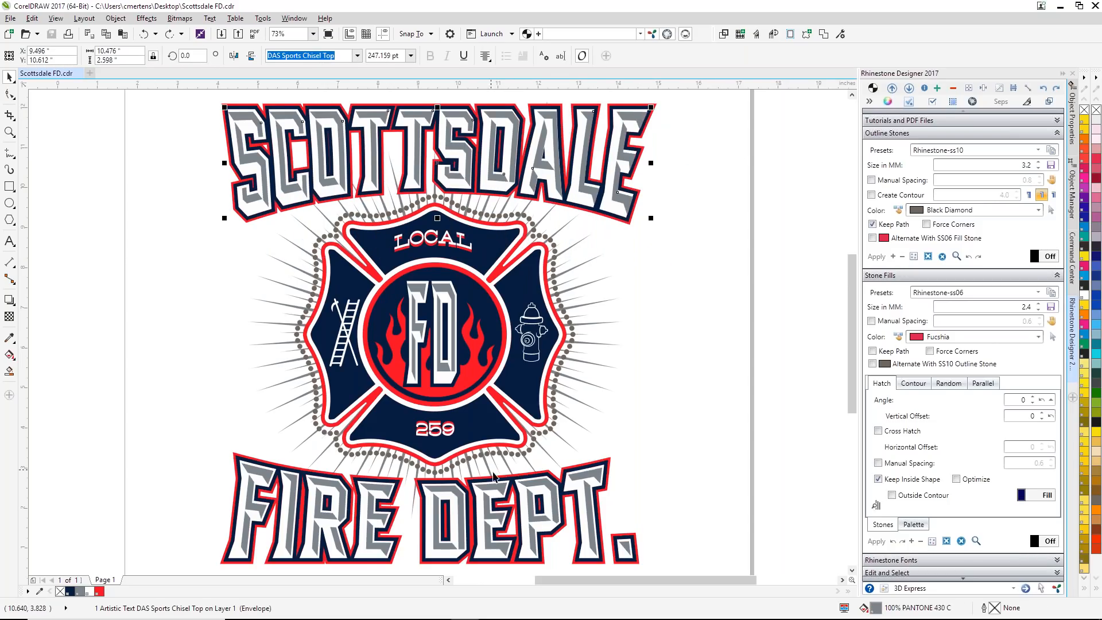
{"action": "left_click", "coordinate": [446, 293], "text": "shift"}
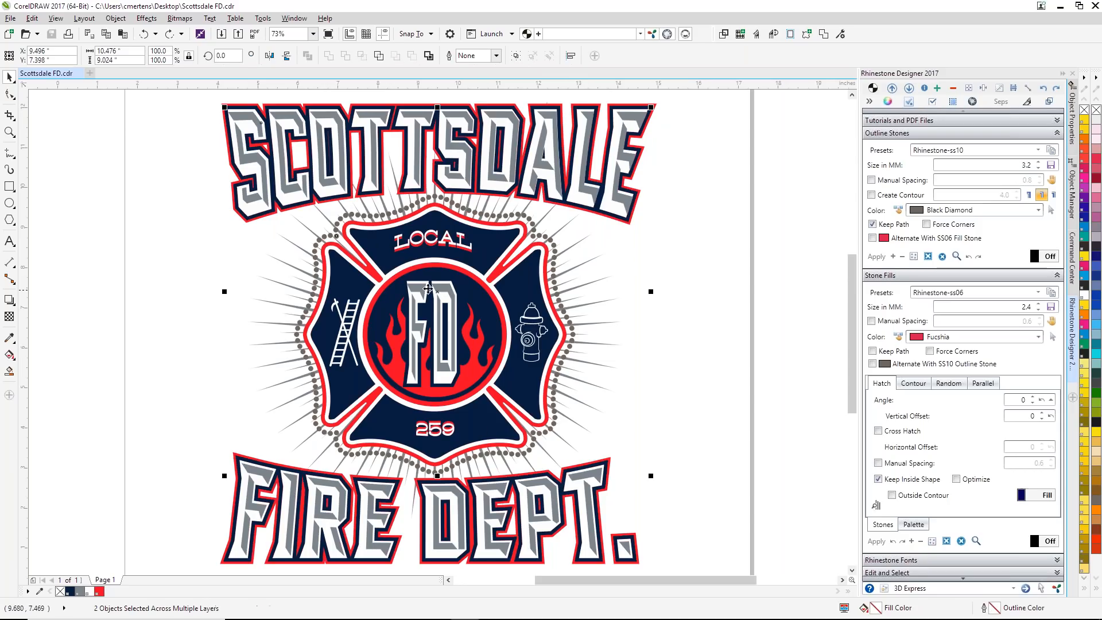
{"action": "left_click", "coordinate": [650, 315]}
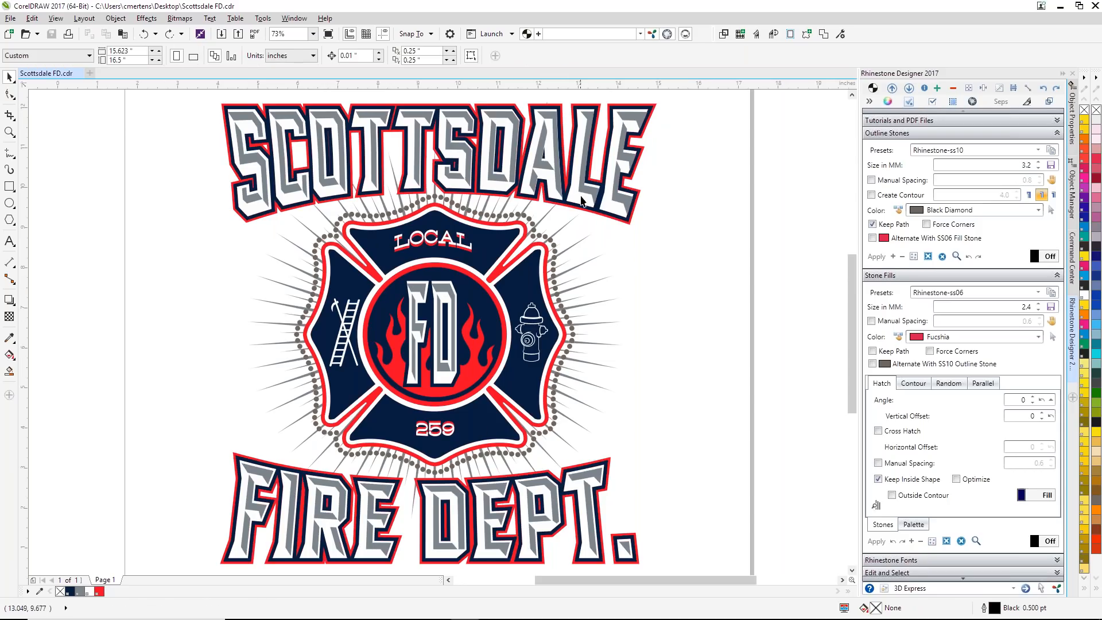
Step: Fill the gray bevel layer of the SCOTTSDALE lettering with the SILVER pattern vinyl fill
{"action": "left_click", "coordinate": [584, 191]}
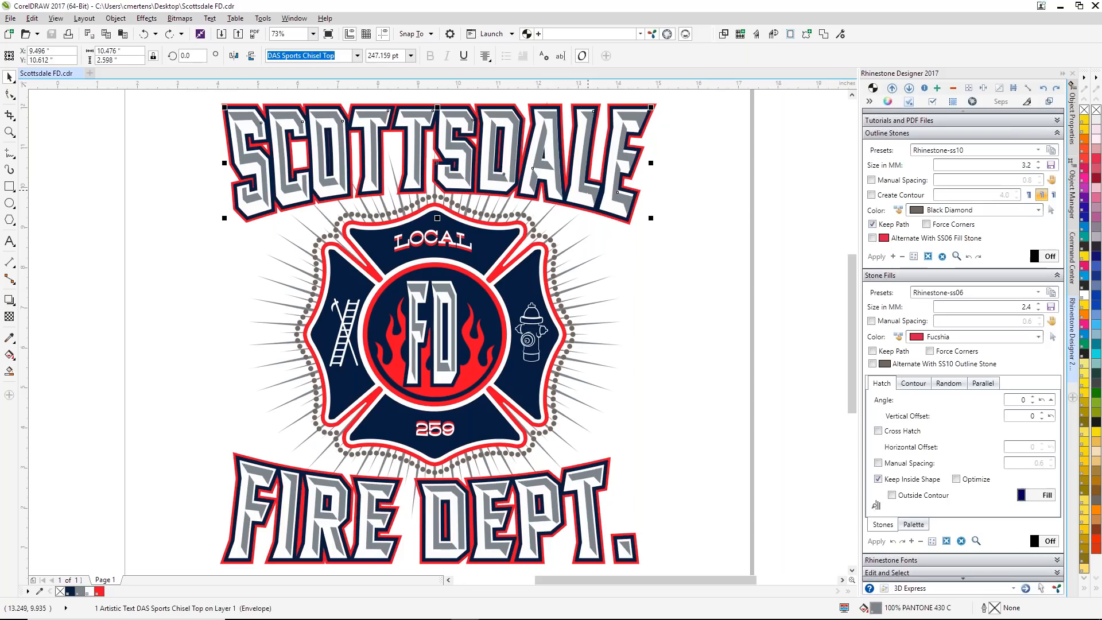
{"action": "left_click_drag", "start_coordinate": [588, 190], "coordinate": [719, 213]}
{"action": "key", "text": "ctrl+z"}
{"action": "left_click", "coordinate": [1058, 134]}
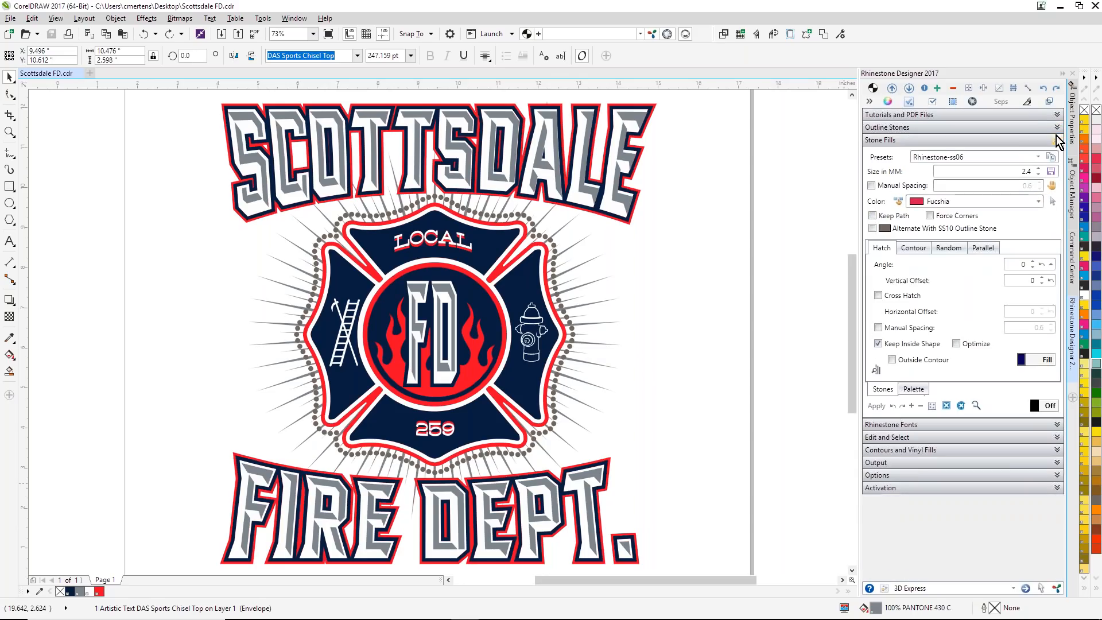
{"action": "left_click", "coordinate": [1055, 451]}
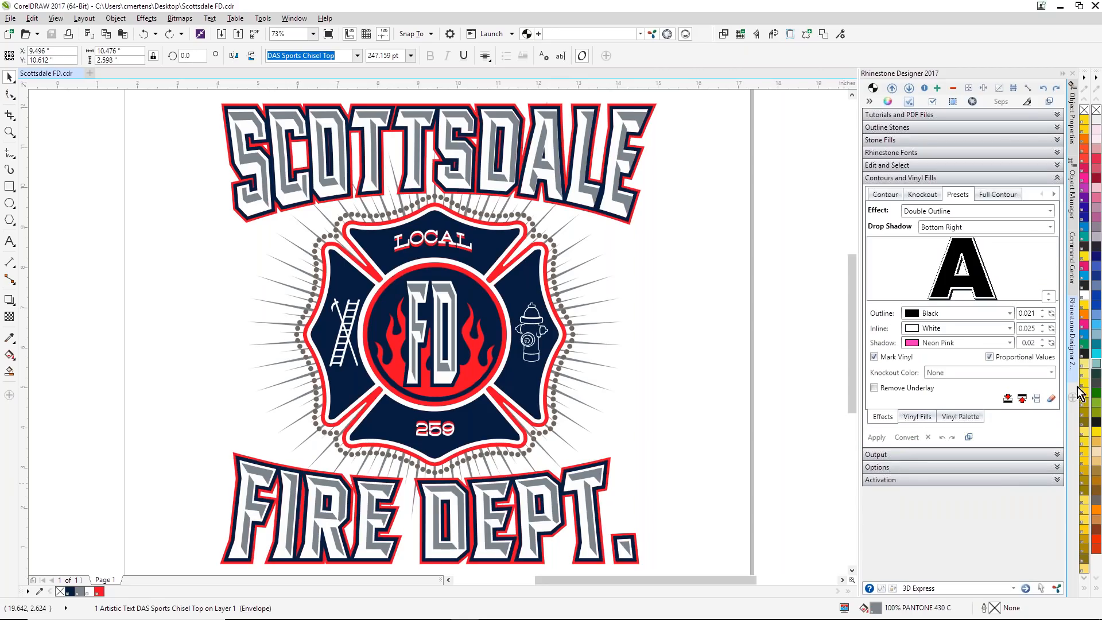
{"action": "left_click", "coordinate": [890, 196]}
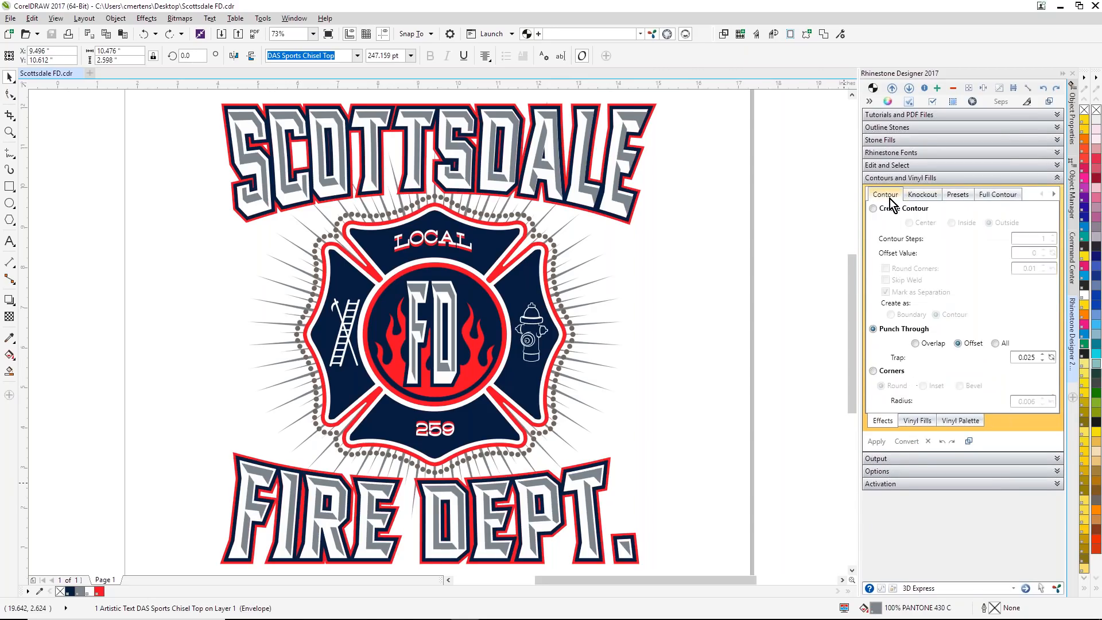
{"action": "left_click", "coordinate": [916, 421]}
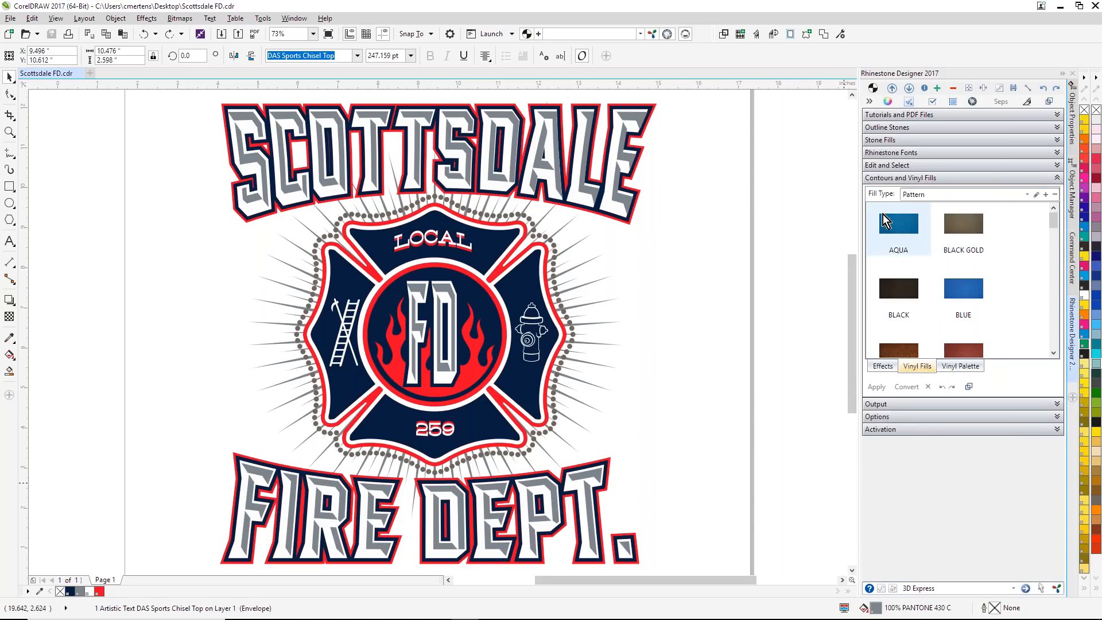
{"action": "left_click_drag", "start_coordinate": [1056, 215], "coordinate": [1055, 338]}
{"action": "left_click", "coordinate": [959, 272]}
{"action": "left_click", "coordinate": [735, 254]}
Step: Delete the control objects of the badge's rhinestone outline in Wireframe view, and return to Enhanced view
{"action": "left_click", "coordinate": [443, 291]}
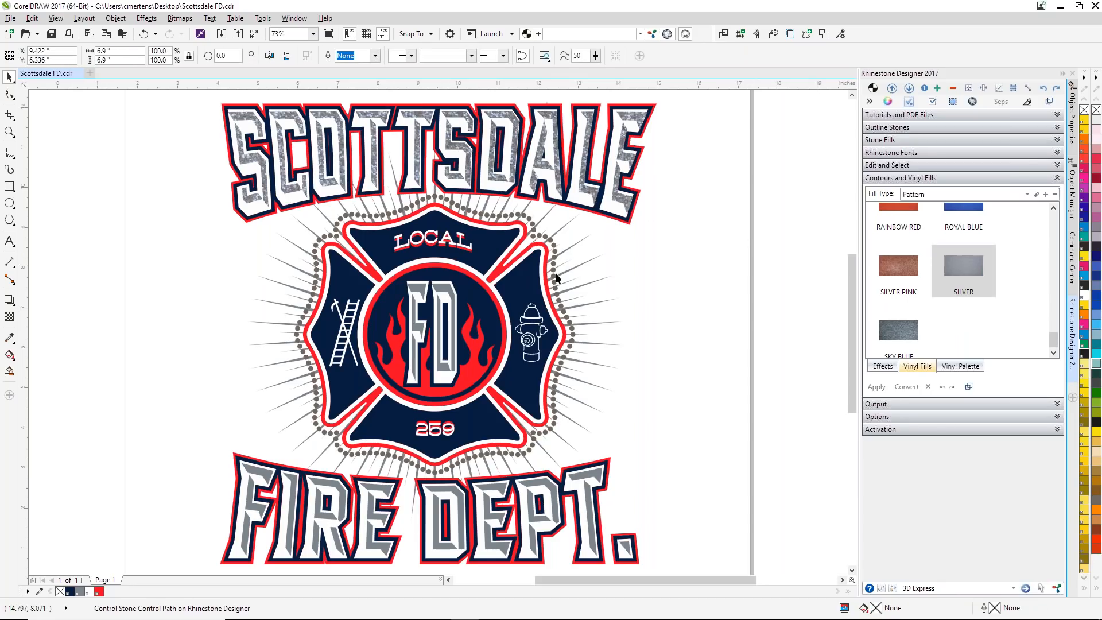
{"action": "left_click", "coordinate": [735, 224]}
{"action": "left_click", "coordinate": [1057, 130]}
{"action": "left_click", "coordinate": [1057, 128]}
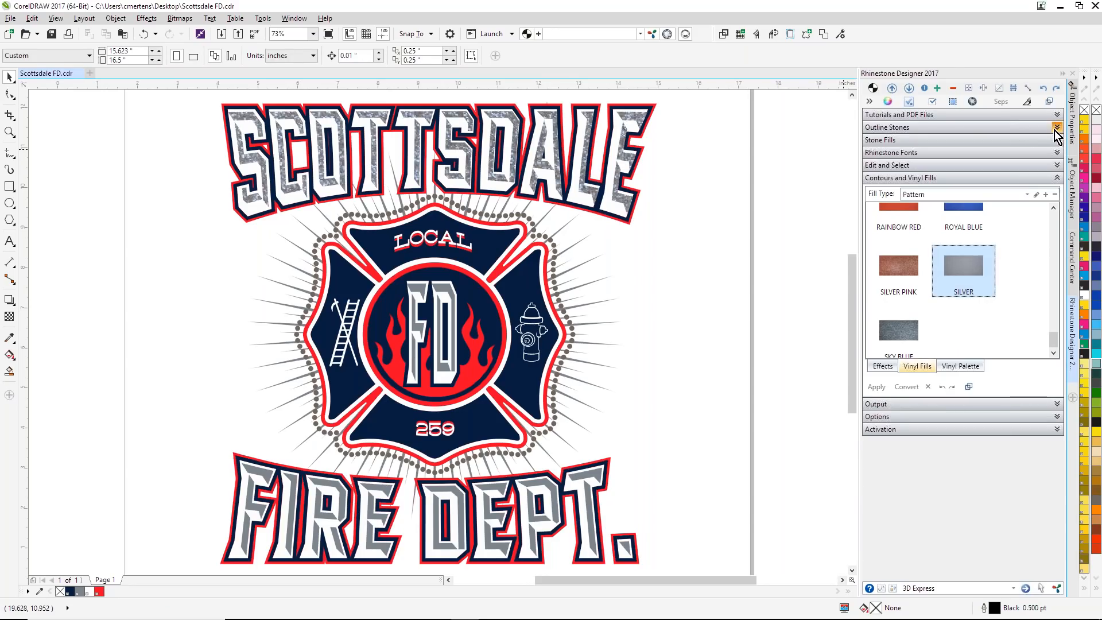
{"action": "left_click", "coordinate": [61, 20]}
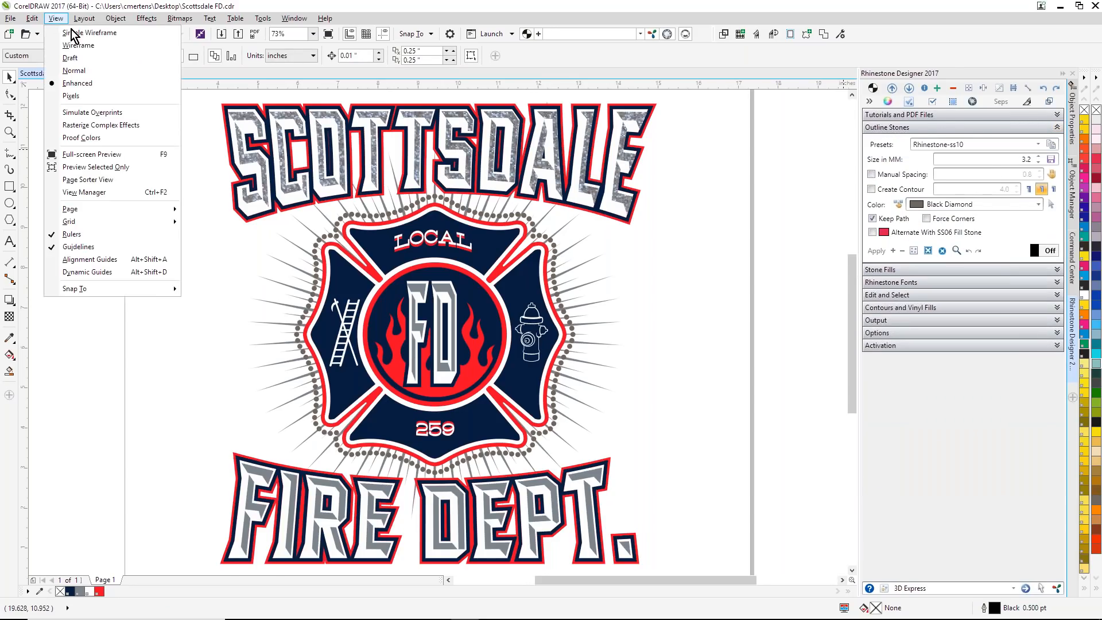
{"action": "left_click", "coordinate": [78, 43]}
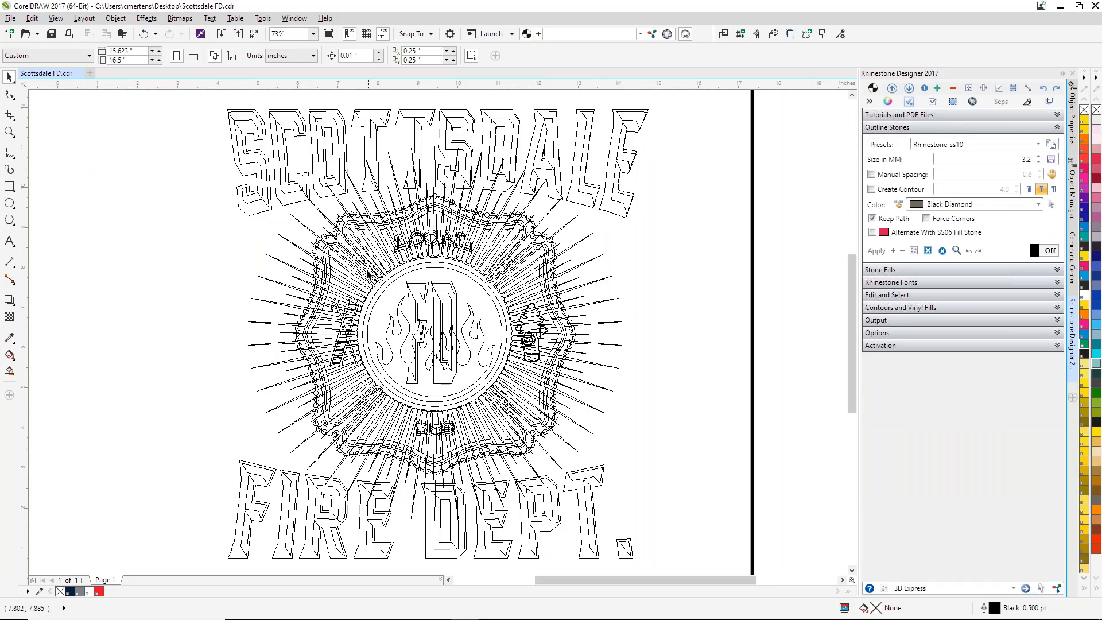
{"action": "left_click", "coordinate": [941, 251]}
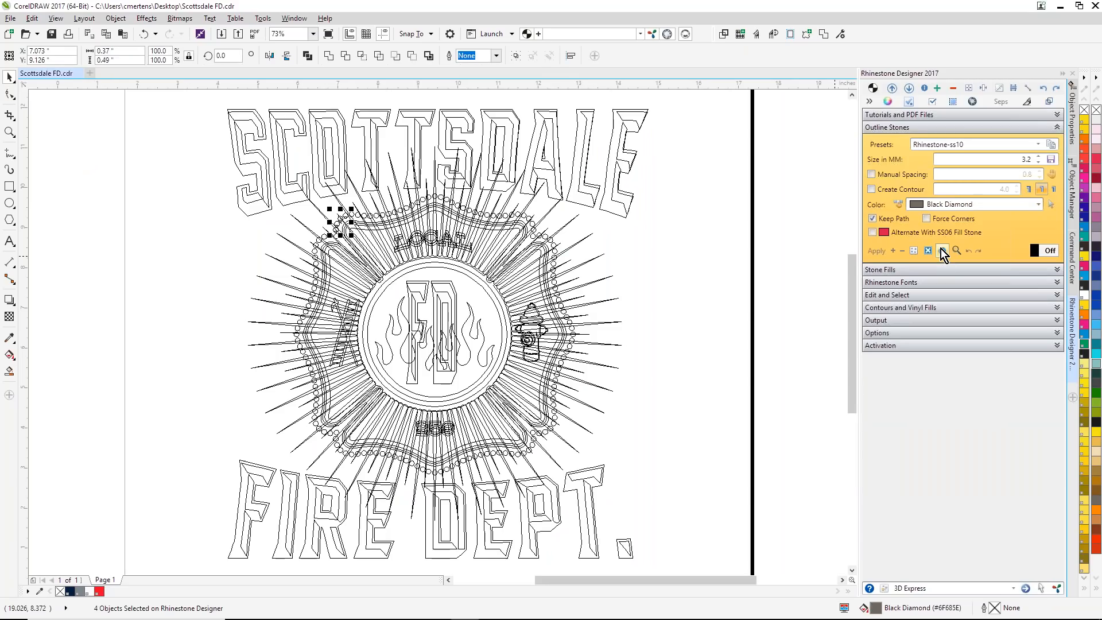
{"action": "key", "text": "Delete"}
{"action": "left_click", "coordinate": [56, 18]}
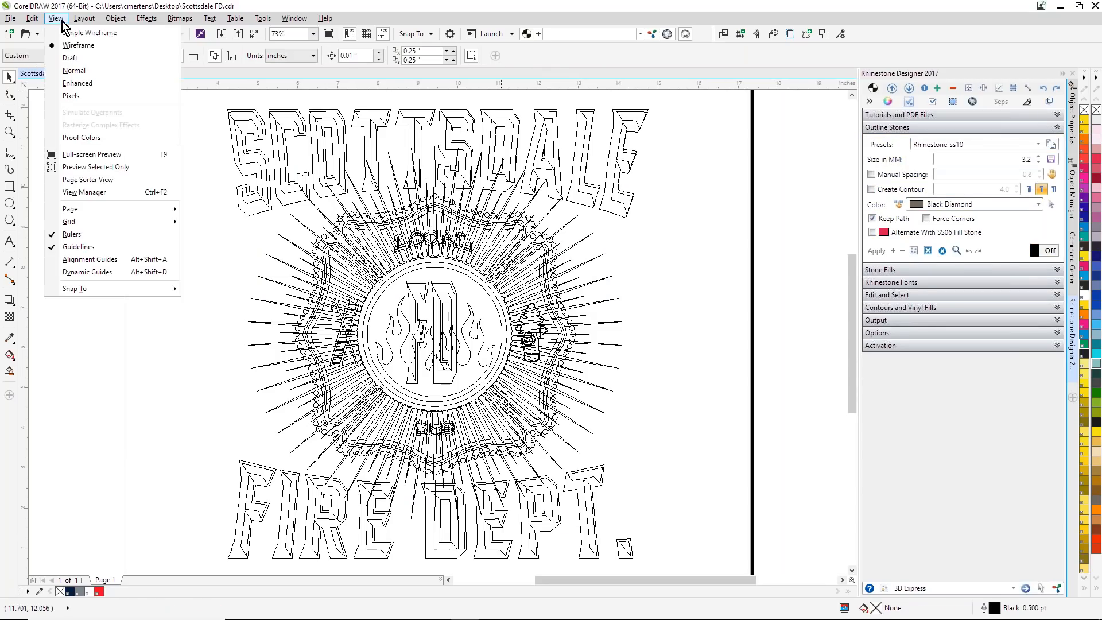
{"action": "left_click", "coordinate": [77, 83]}
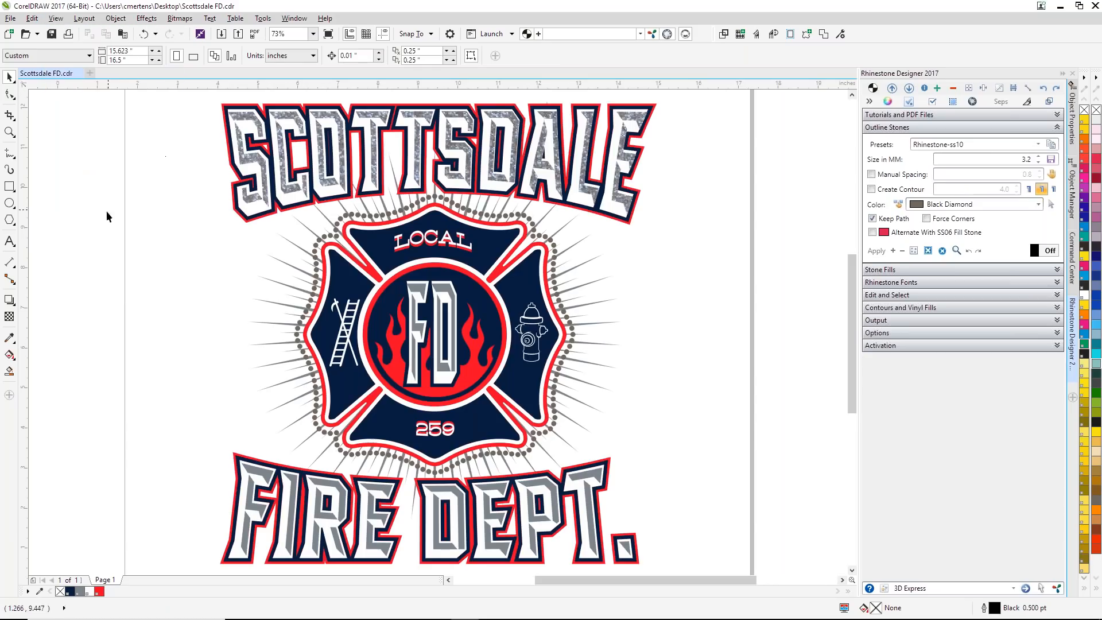
Step: Fill the gray bevel layer of the FD letters in the badge's center with the SILVER vinyl pattern
{"action": "left_click", "coordinate": [422, 289]}
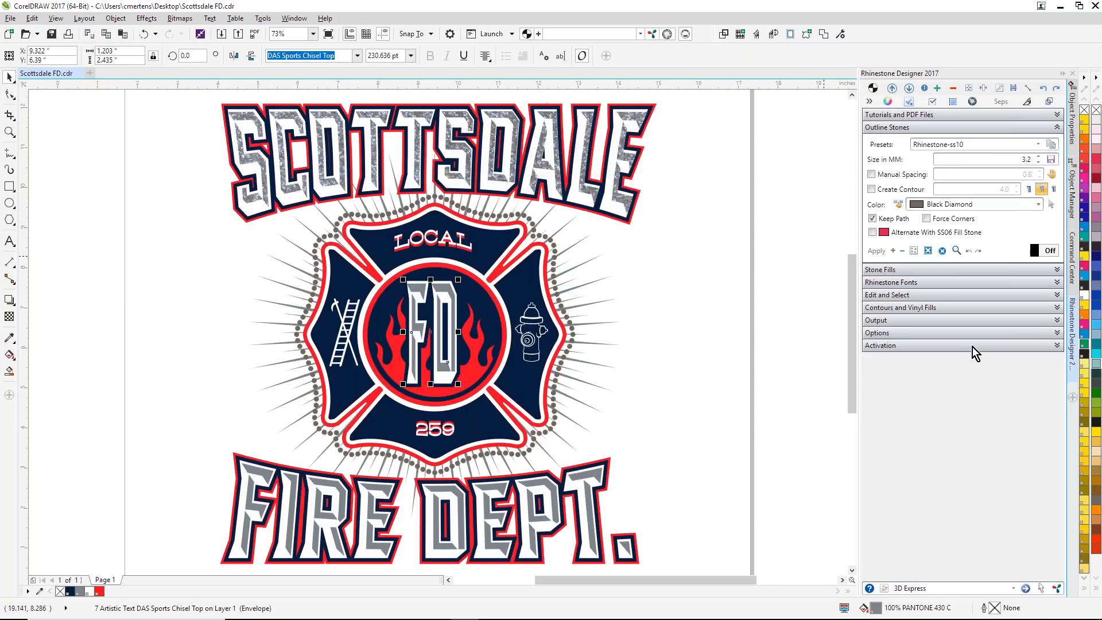
{"action": "left_click", "coordinate": [1057, 309]}
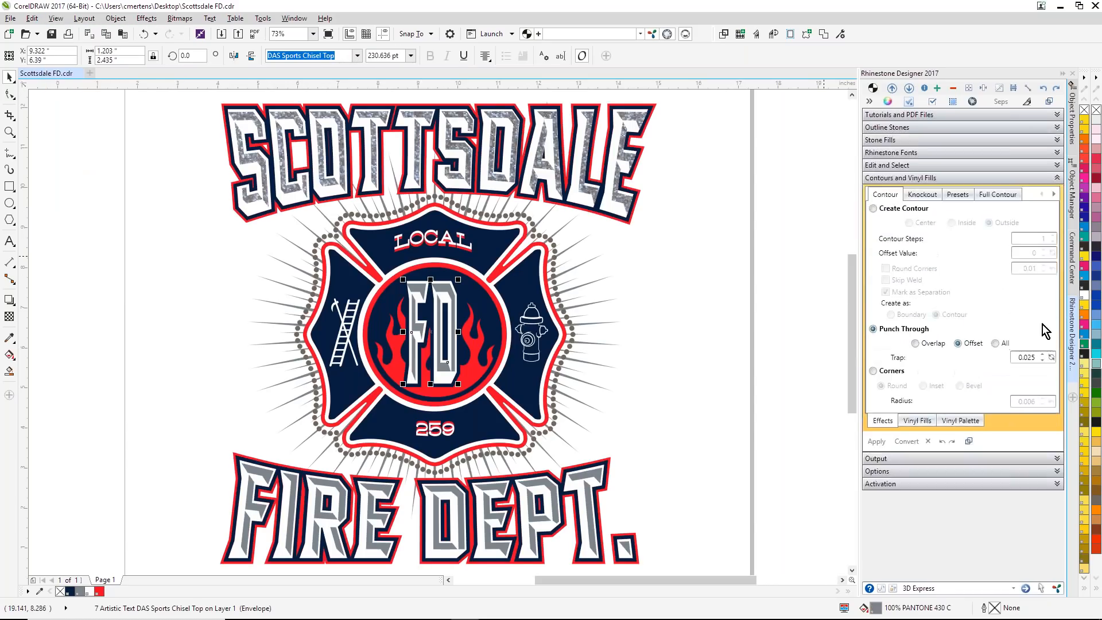
{"action": "left_click", "coordinate": [917, 421]}
{"action": "left_click", "coordinate": [963, 268]}
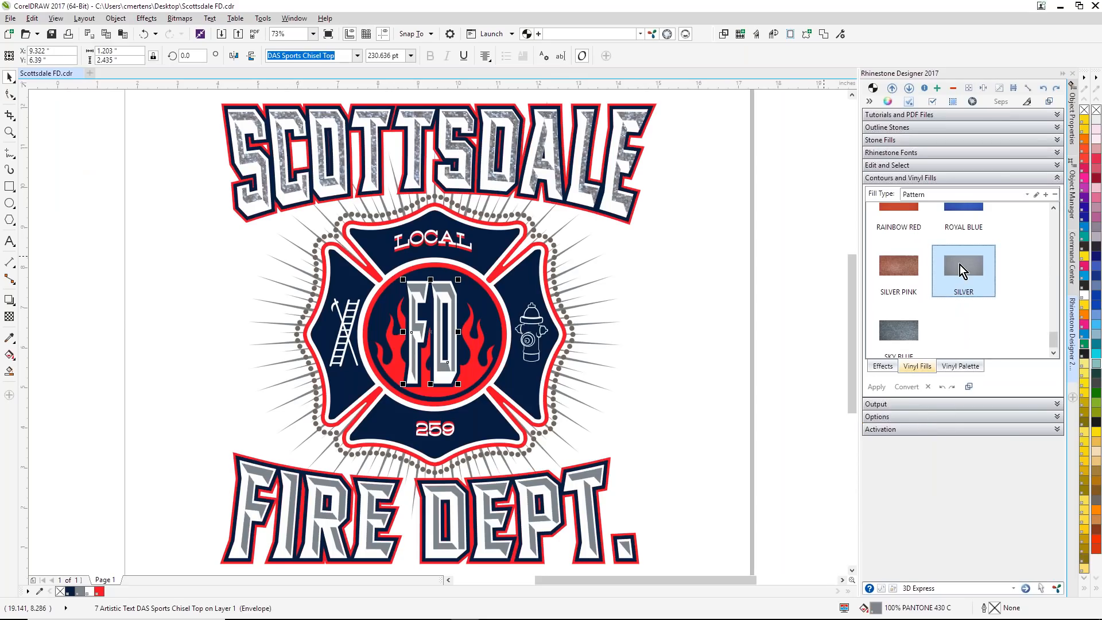
{"action": "left_click", "coordinate": [665, 296]}
Step: Apply the SILVER vinyl pattern to the gray bevel layer of the FIRE DEPT. lettering
{"action": "left_click", "coordinate": [548, 488]}
{"action": "left_click", "coordinate": [973, 268]}
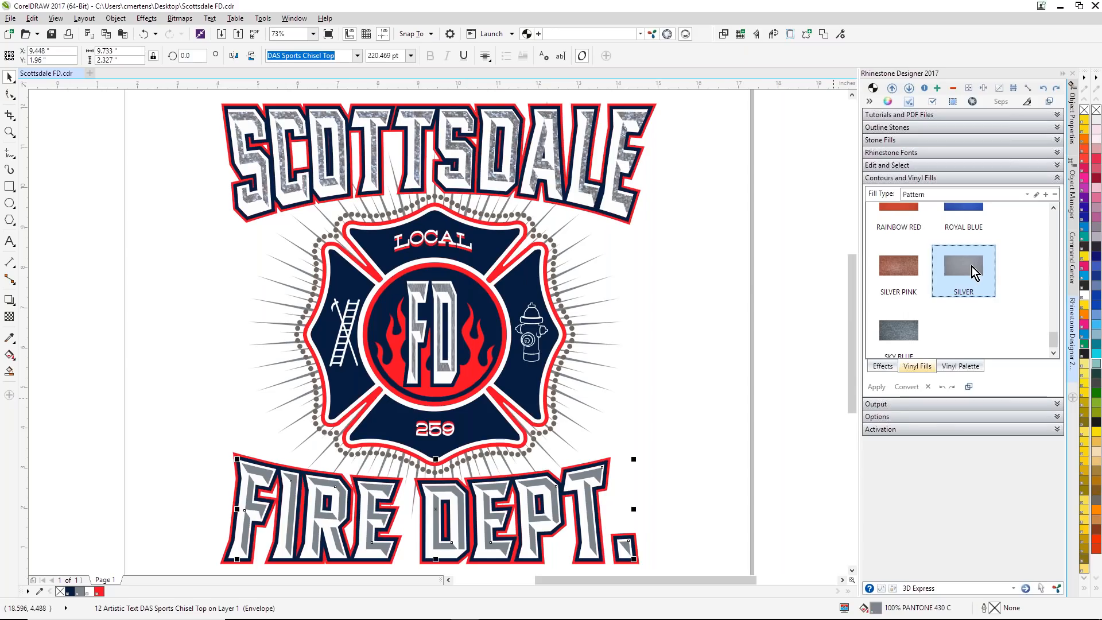
{"action": "left_click", "coordinate": [746, 277]}
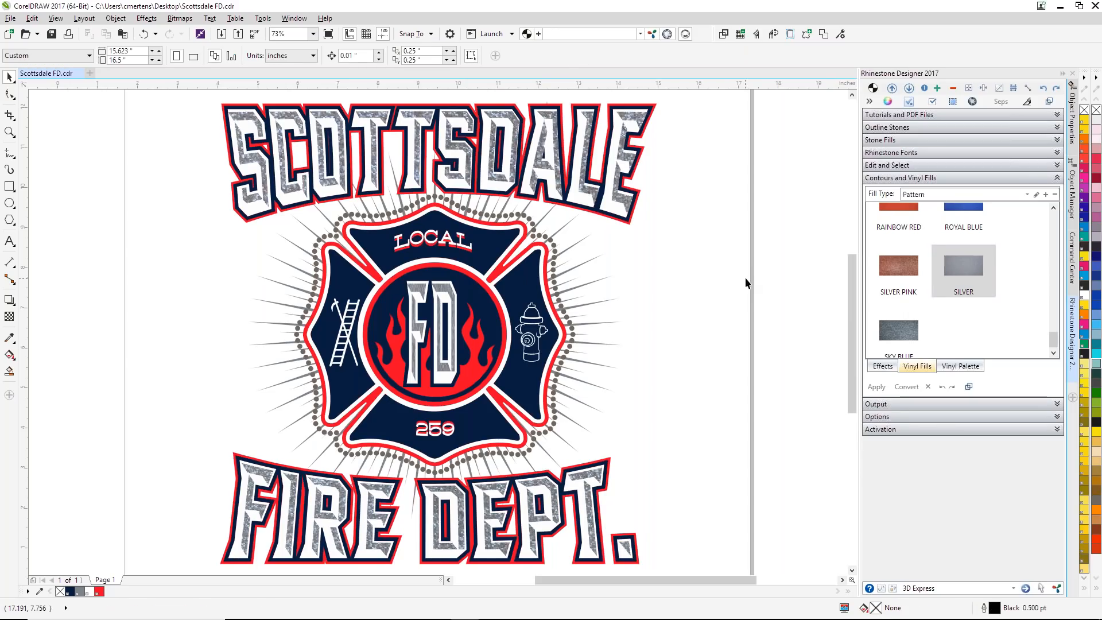
Step: Save the changes to the Scottsdale FD drawing
{"action": "left_click", "coordinate": [10, 18]}
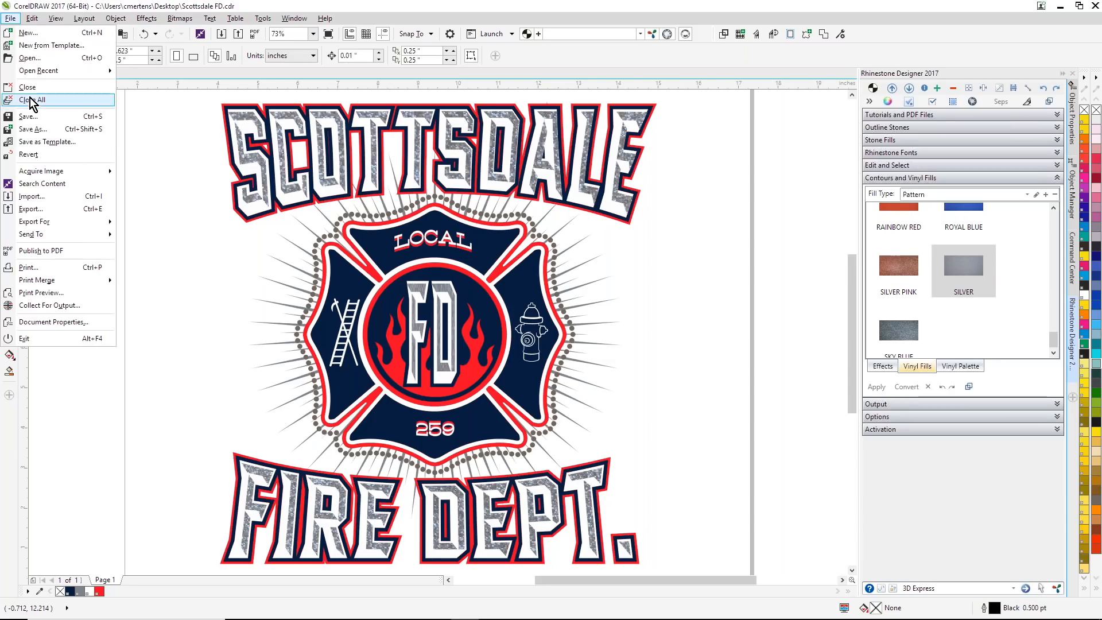
{"action": "left_click", "coordinate": [29, 117]}
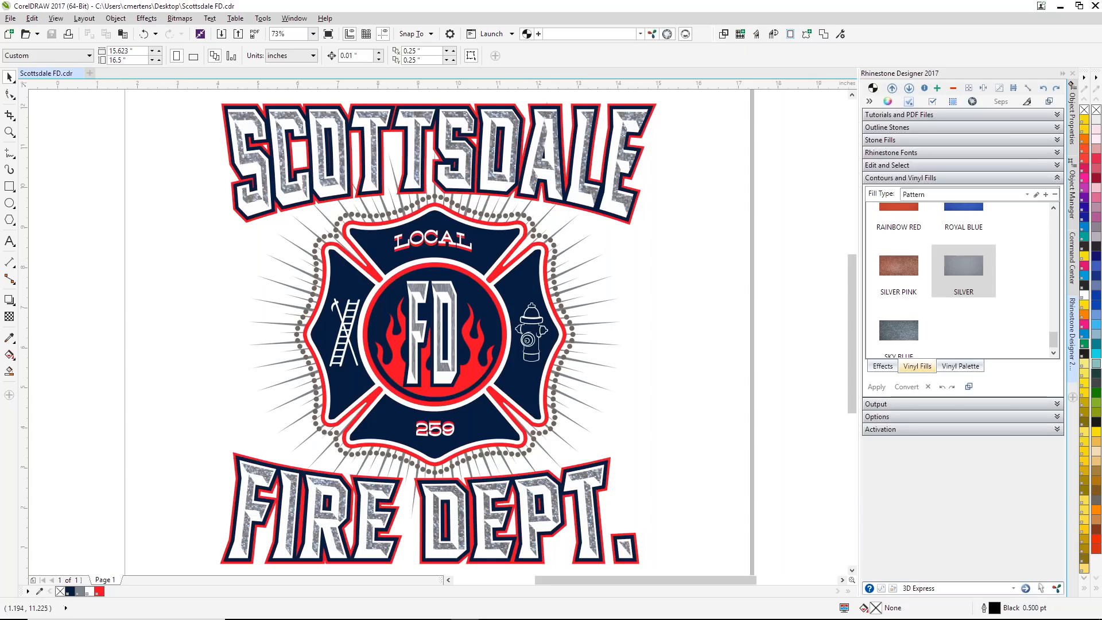
{"action": "left_click", "coordinate": [10, 17]}
{"action": "left_click", "coordinate": [147, 175]}
Step: Open the Output options of Rhinestone Designer
{"action": "left_click", "coordinate": [1058, 405]}
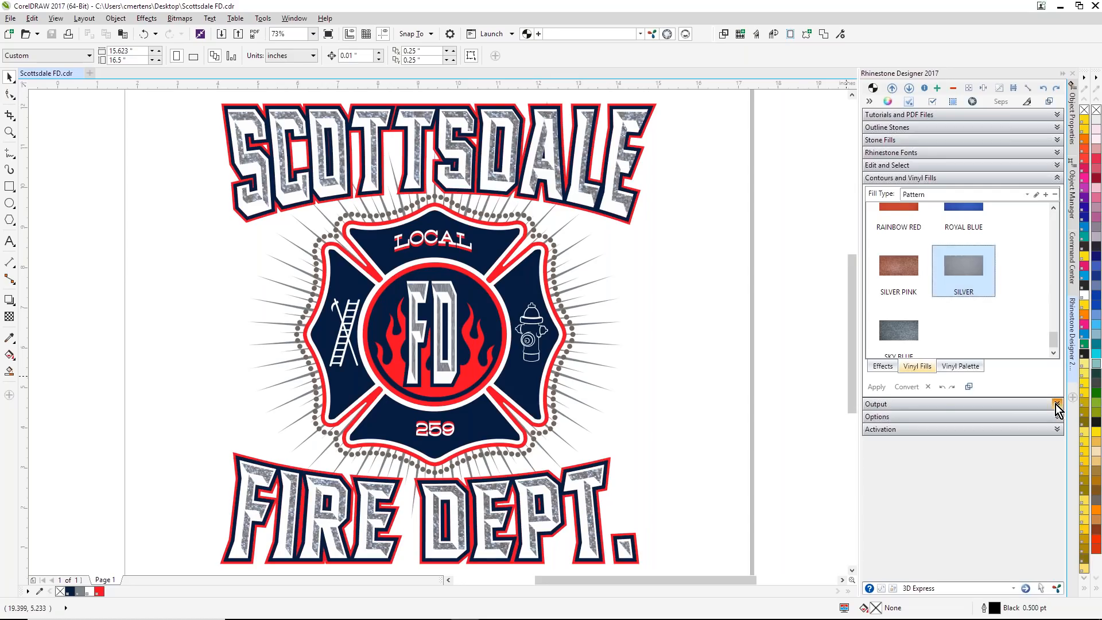
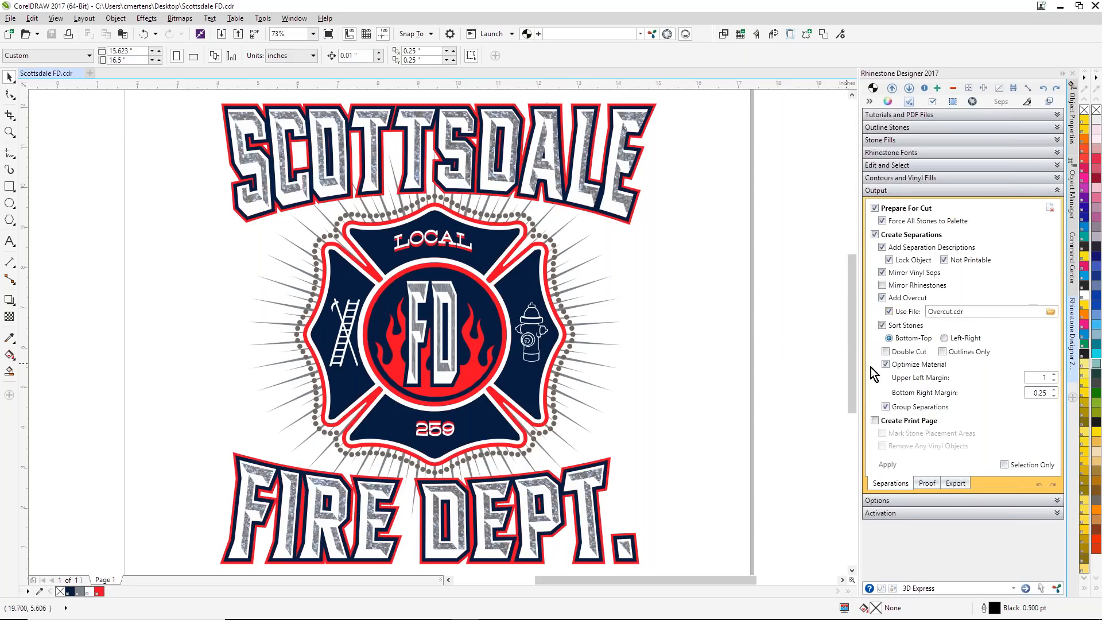
Step: Set the upper left margin of the optimized material to 0.25 and turn off Group Separations
{"action": "left_click", "coordinate": [1032, 379]}
{"action": "type", "text": "0.25"}
{"action": "left_click", "coordinate": [887, 410]}
Step: Enable Create Print Page with Remove Any Vinyl Objects and generate the separations
{"action": "left_click", "coordinate": [875, 420]}
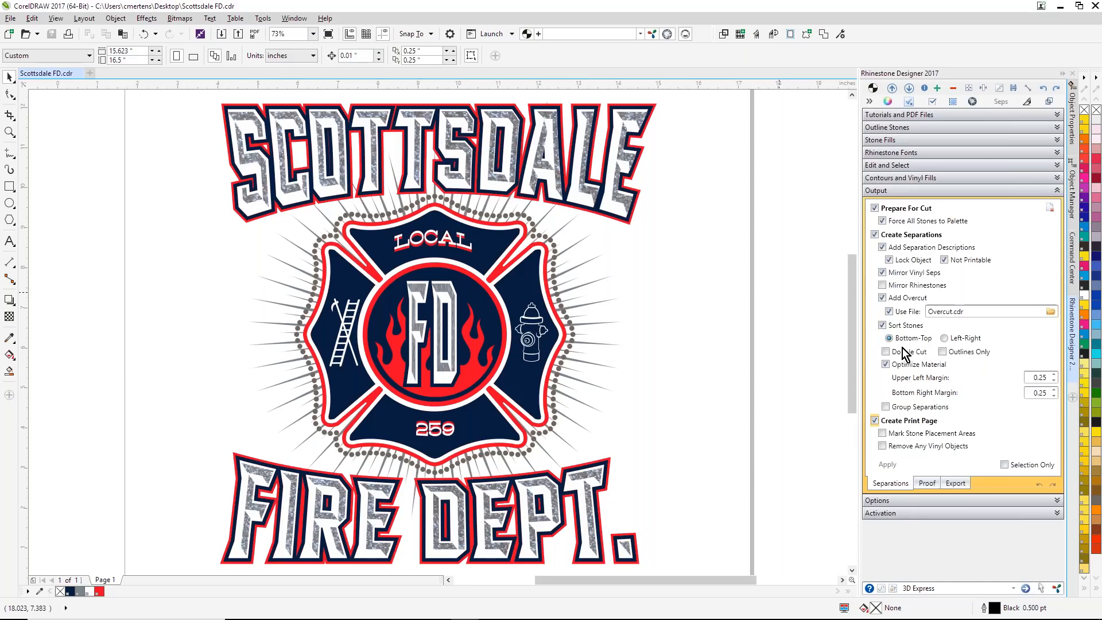
{"action": "left_click", "coordinate": [882, 446]}
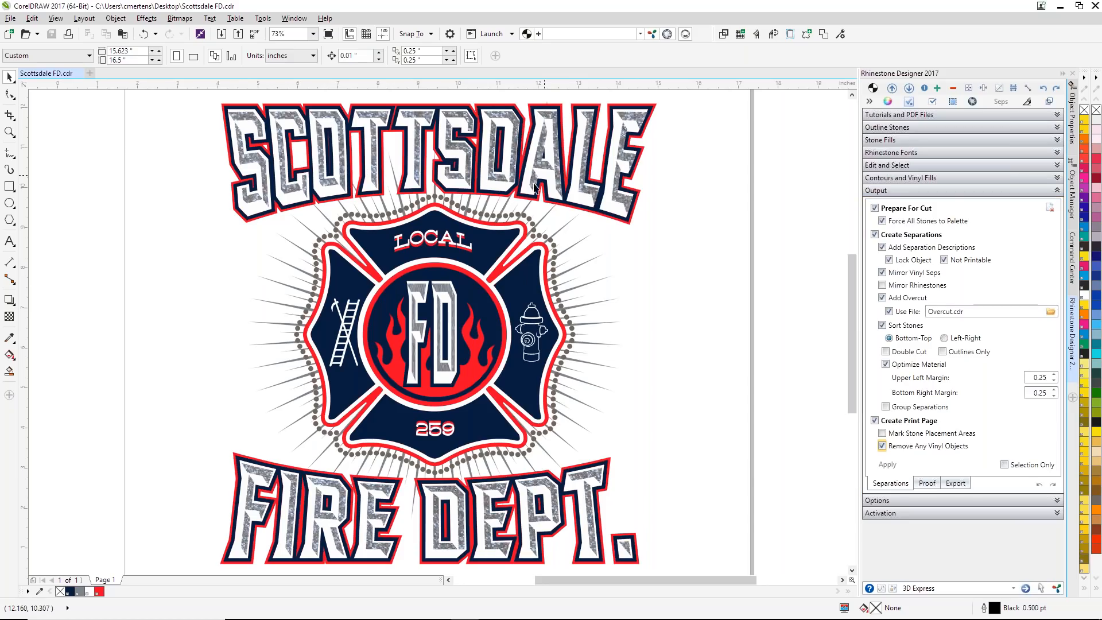
{"action": "left_click", "coordinate": [893, 466]}
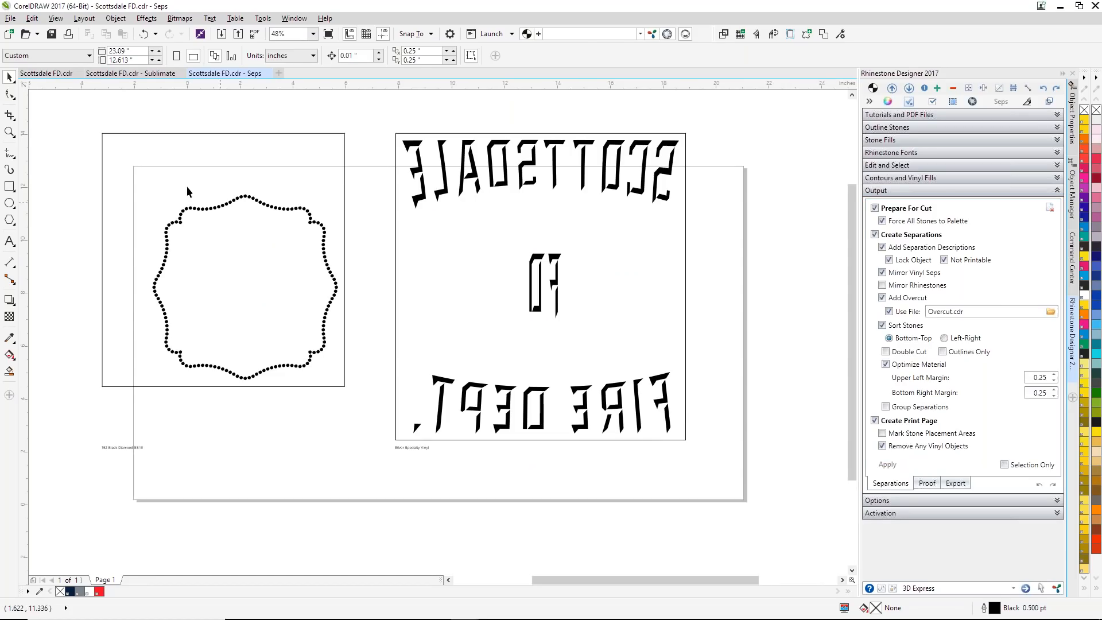
Step: Group the rhinestone and vinyl separations with their frames and center the group on the page
{"action": "left_click", "coordinate": [170, 145]}
{"action": "left_click", "coordinate": [62, 116]}
{"action": "key", "text": "ctrl+a"}
{"action": "key", "text": "ctrl+g"}
{"action": "key", "text": "p"}
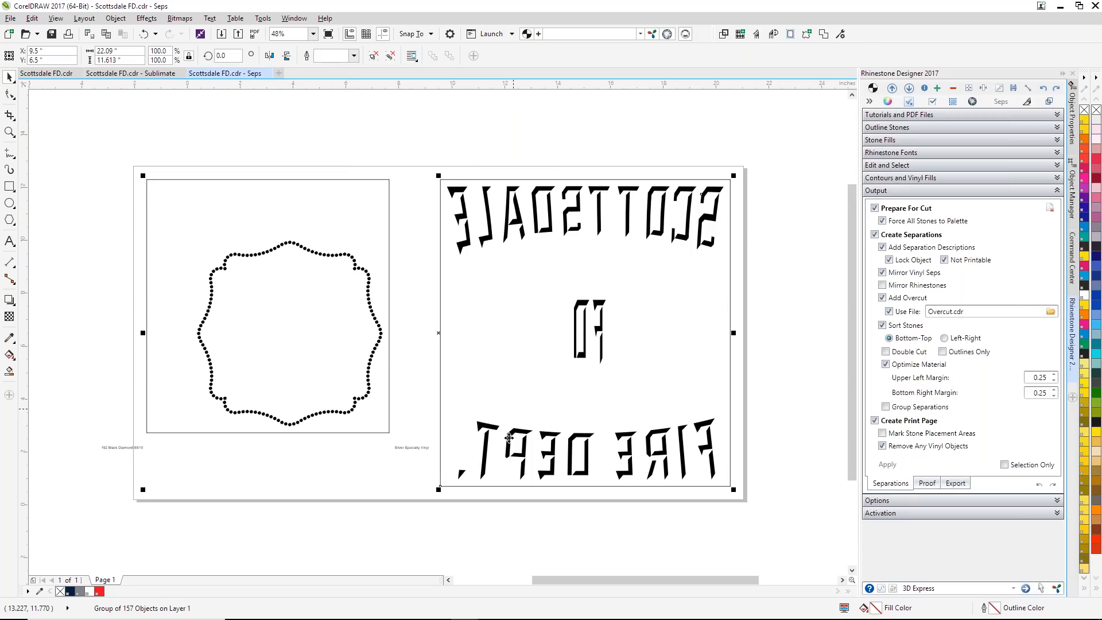
Step: Review the artwork in the Sublimate document and return to the Seps document with nothing selected
{"action": "left_click", "coordinate": [148, 74]}
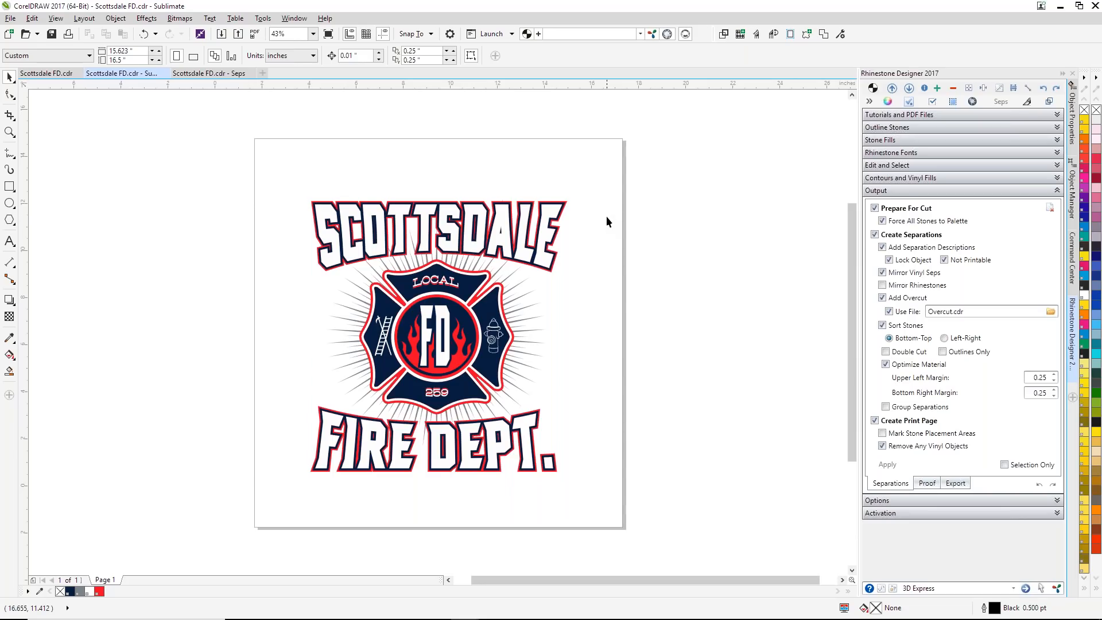
{"action": "left_click", "coordinate": [212, 73]}
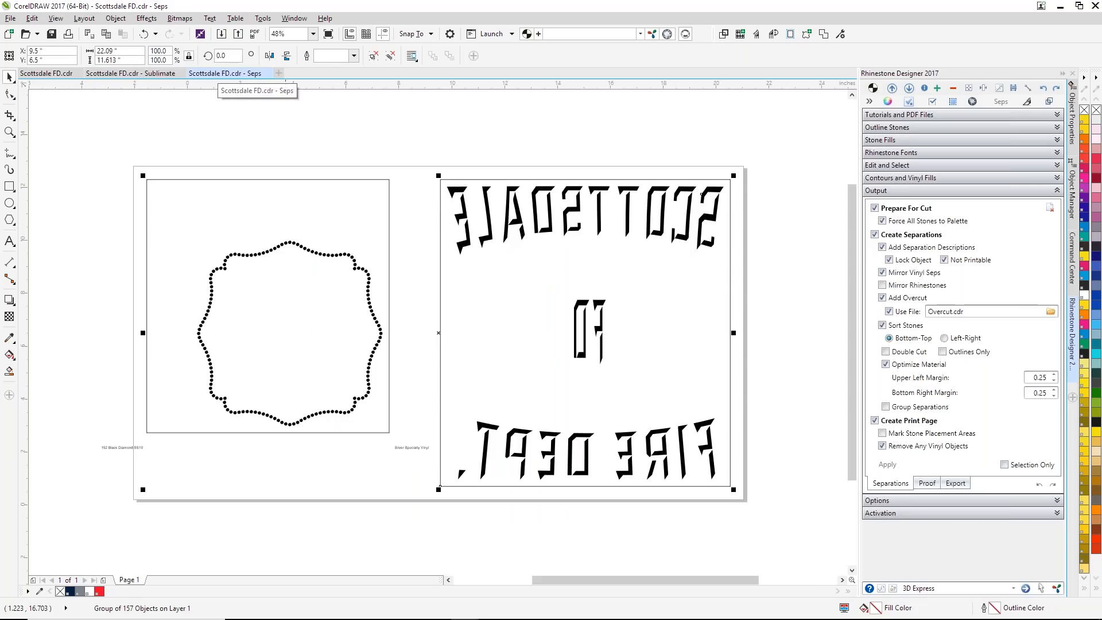
{"action": "left_click", "coordinate": [301, 127]}
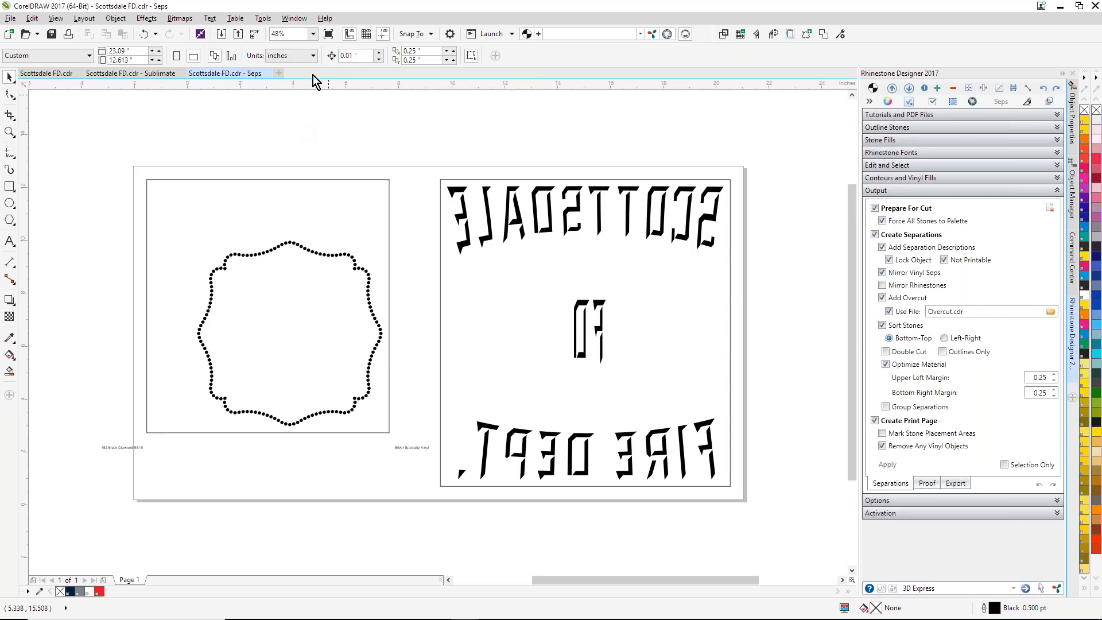
Step: Review the Custom Macro and Output to File export options with their file types, keeping Output to StoneCut or CoCut as the choice
{"action": "left_click", "coordinate": [957, 483]}
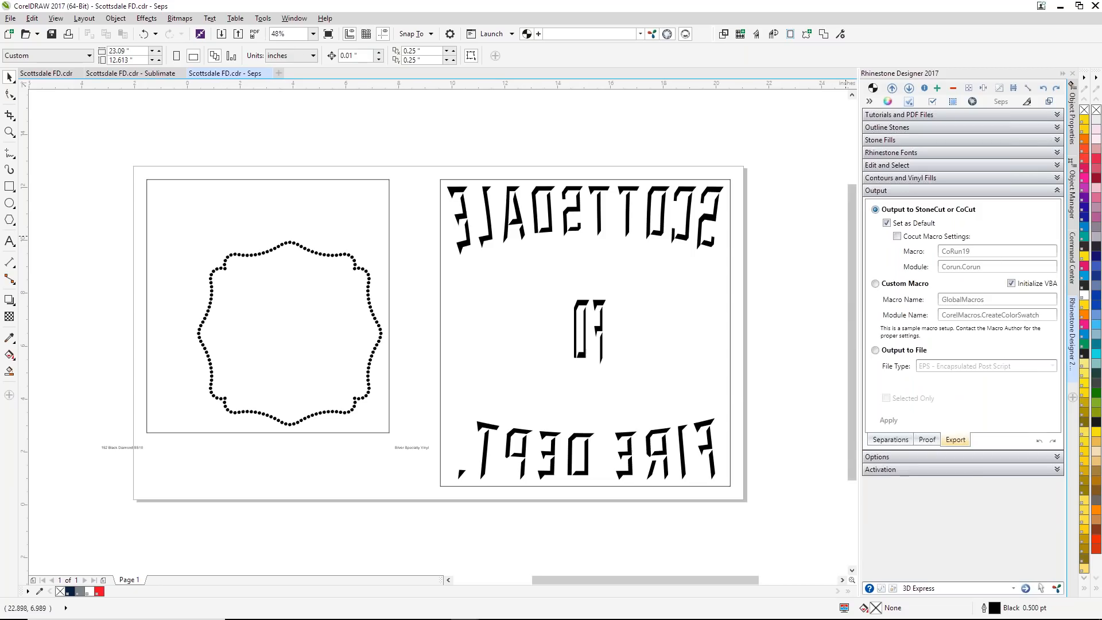
{"action": "left_click", "coordinate": [874, 283]}
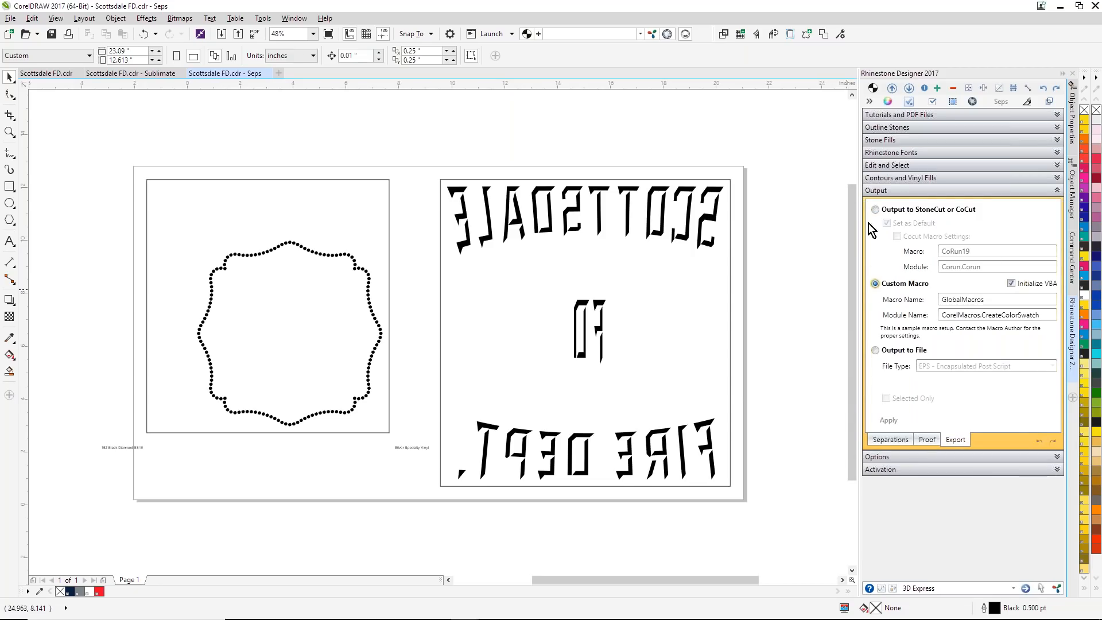
{"action": "left_click", "coordinate": [877, 352]}
{"action": "left_click", "coordinate": [1052, 366]}
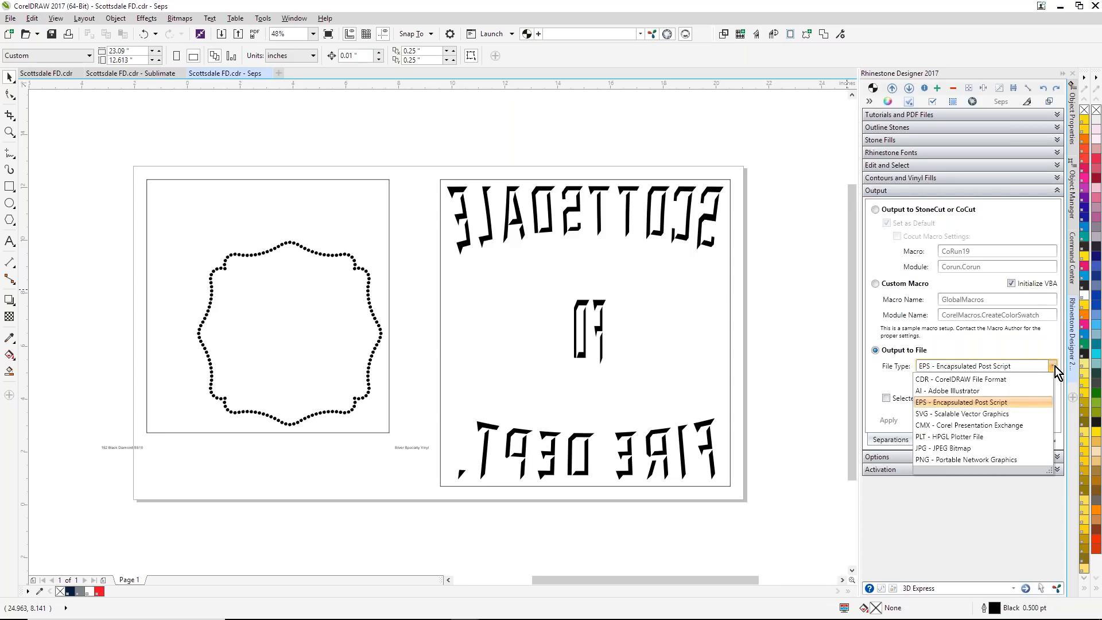
{"action": "left_click", "coordinate": [1055, 366]}
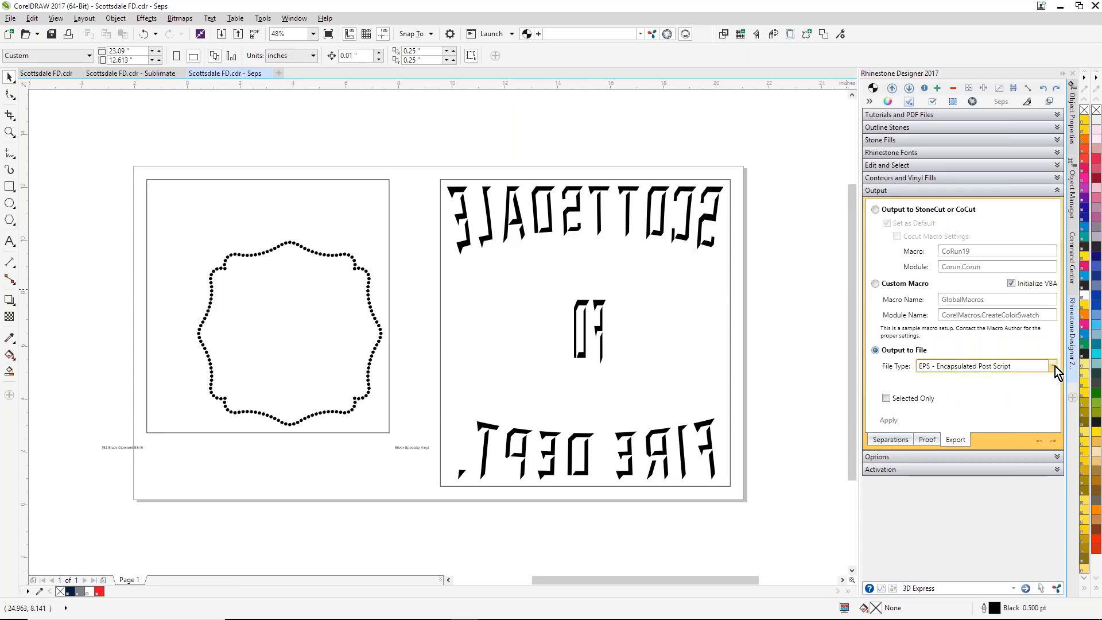
{"action": "left_click", "coordinate": [876, 210]}
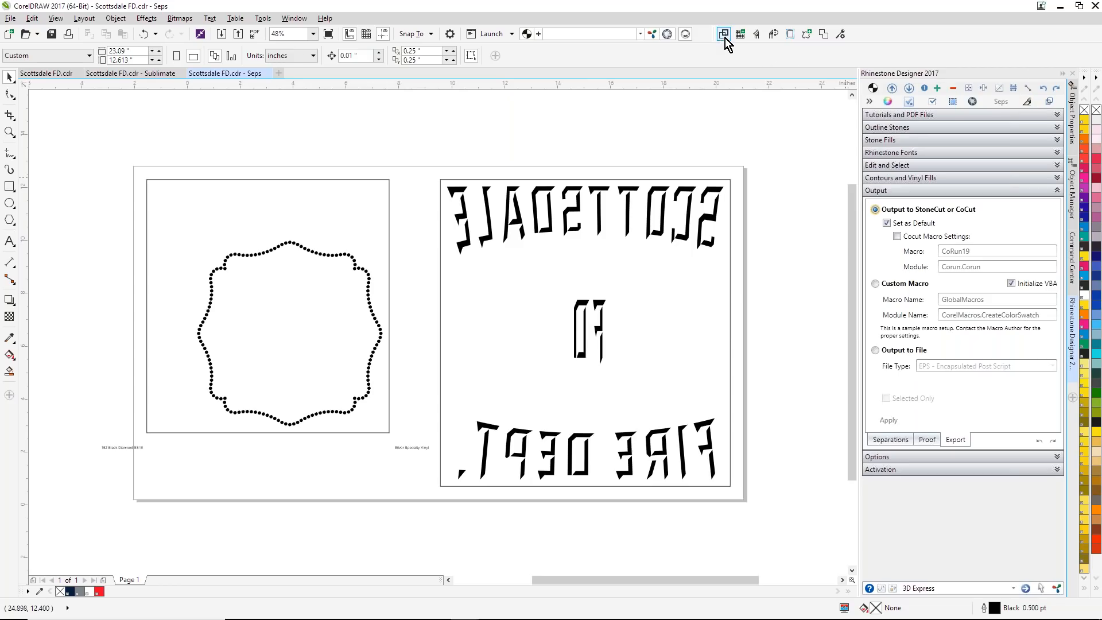
Step: Send the separations to Stone Cut 2 and move the imported group to about X 2.785, Y 16.612 inches on the sheet
{"action": "left_click", "coordinate": [757, 34]}
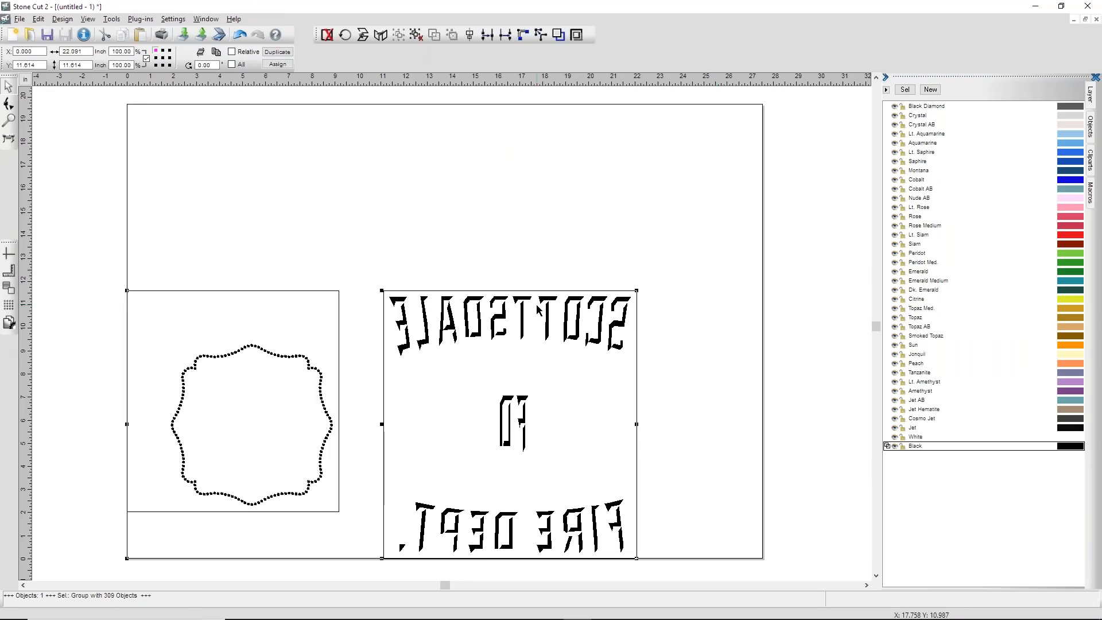
{"action": "left_click_drag", "start_coordinate": [540, 309], "coordinate": [604, 193]}
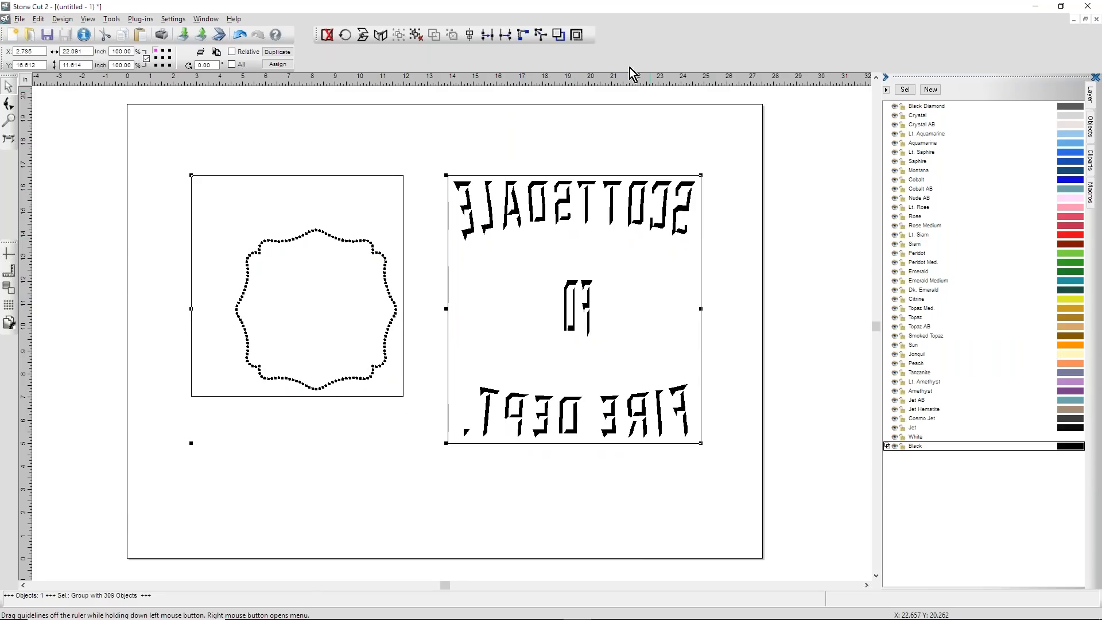
Step: Switch back to CorelDRAW and examine the overcut on the stone circles at the top of the rhinestone outline
{"action": "left_click", "coordinate": [1034, 11]}
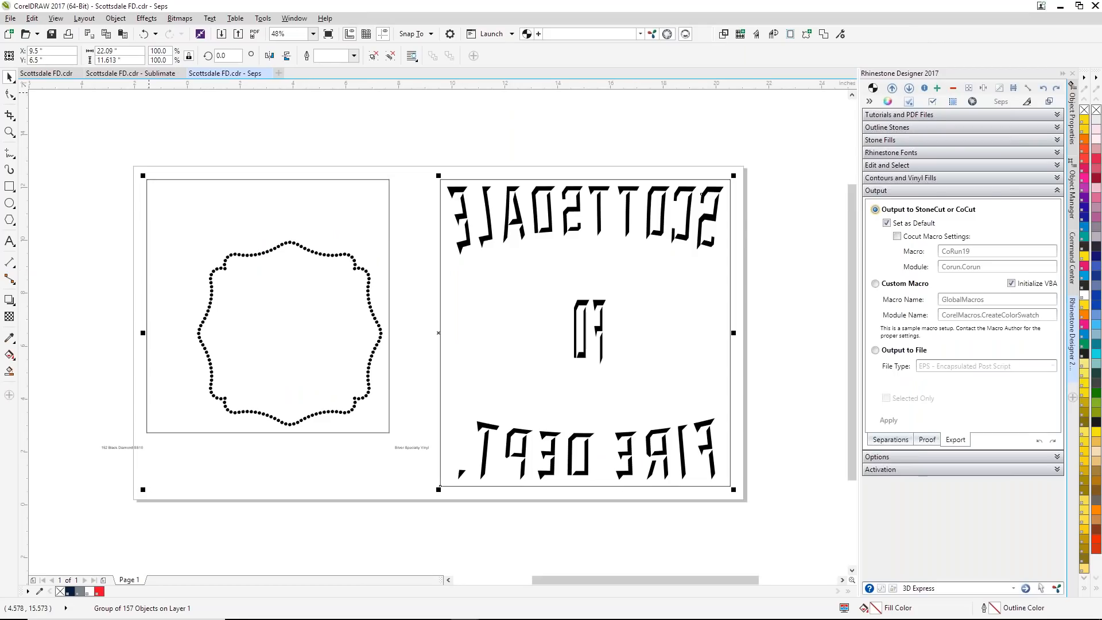
{"action": "left_click", "coordinate": [9, 132]}
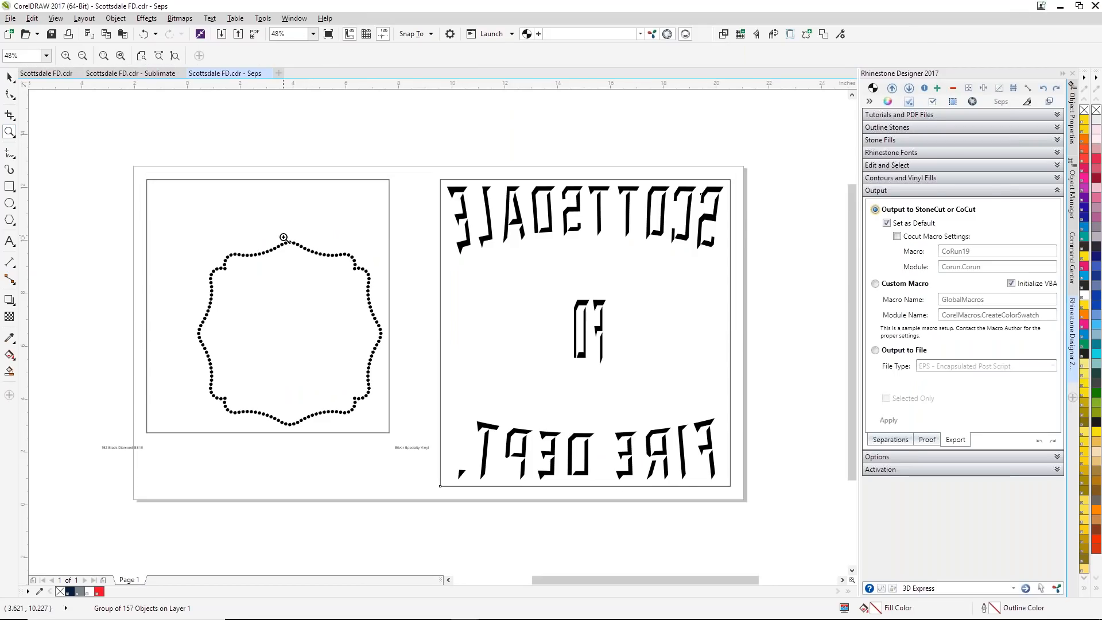
{"action": "left_click_drag", "start_coordinate": [283, 235], "coordinate": [308, 256]}
{"action": "left_click_drag", "start_coordinate": [266, 205], "coordinate": [366, 320]}
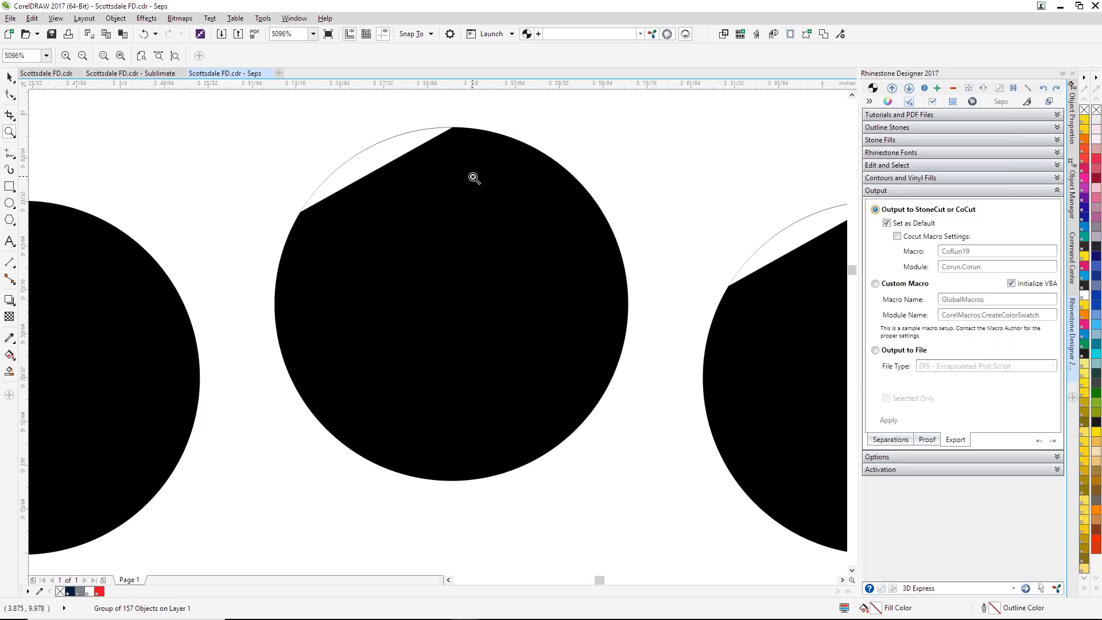
{"action": "scroll", "coordinate": [473, 178], "scroll_direction": "down", "scroll_amount": 2}
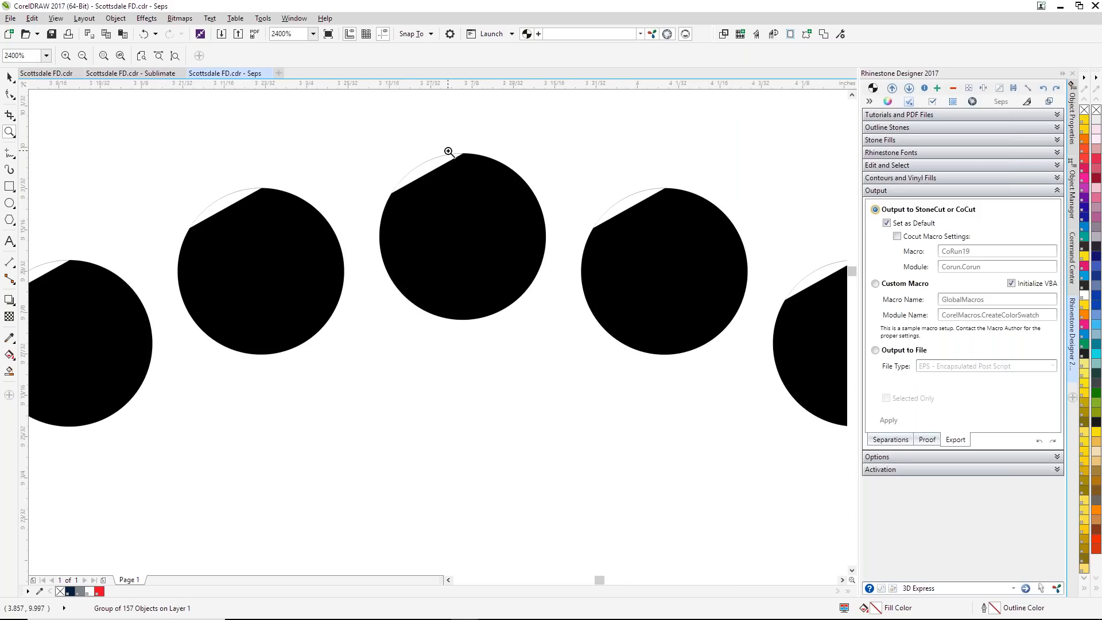
Step: Switch to Stone Cut 2 and examine the mirrored SCOTTSDALE lettering up close, along with the available rhinestone macros
{"action": "mouse_move", "coordinate": [526, 619]}
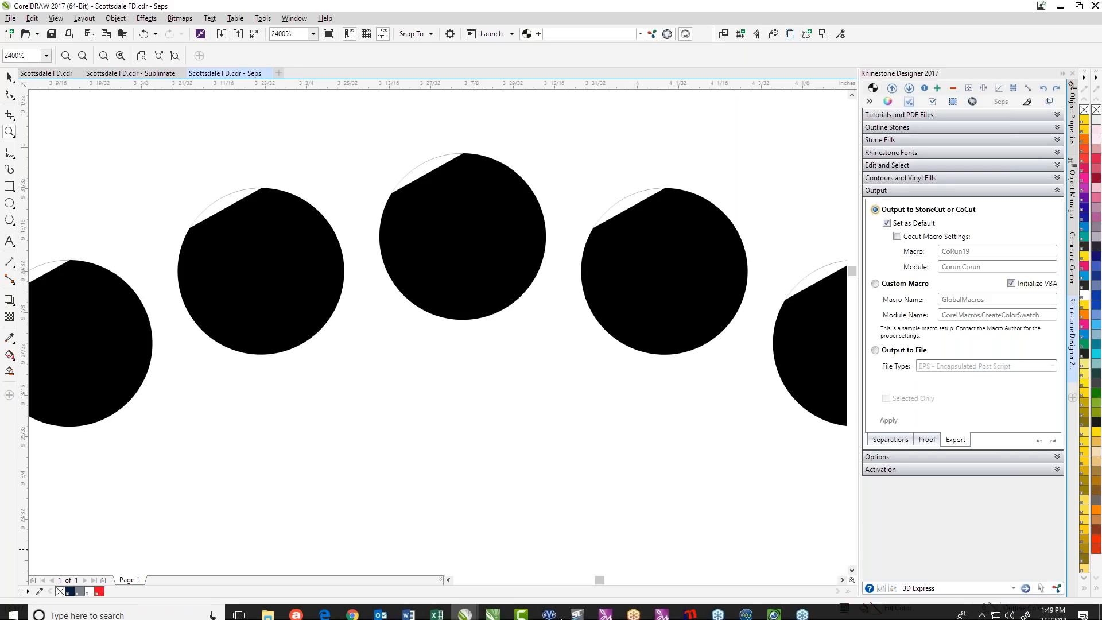
{"action": "left_click", "coordinate": [578, 610]}
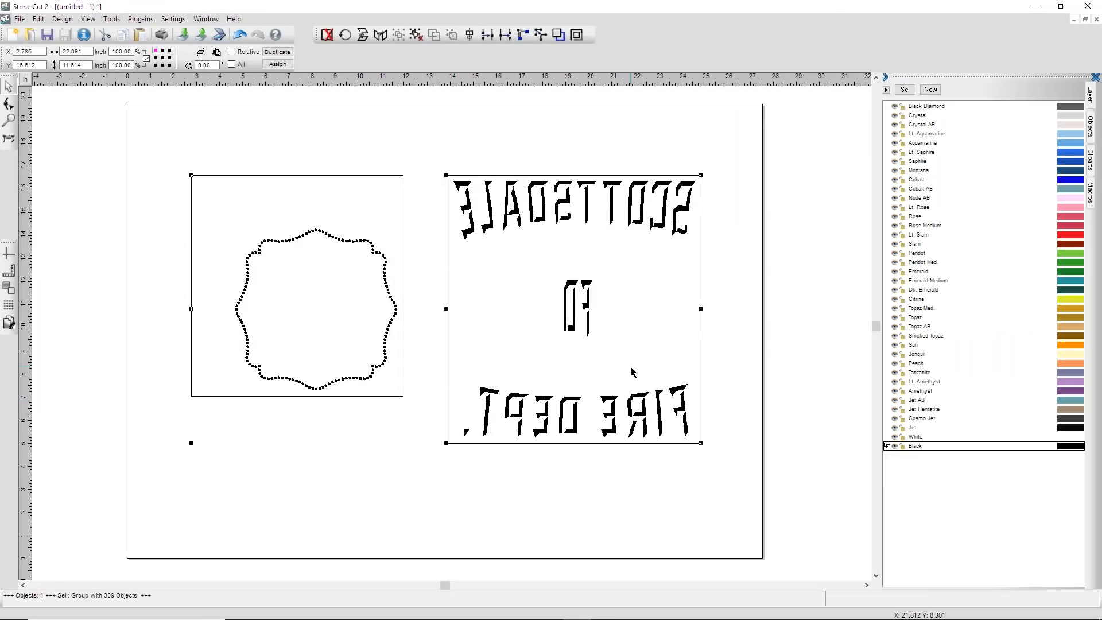
{"action": "left_click", "coordinate": [10, 121]}
{"action": "left_click", "coordinate": [31, 122]}
{"action": "left_click_drag", "start_coordinate": [447, 176], "coordinate": [486, 205]}
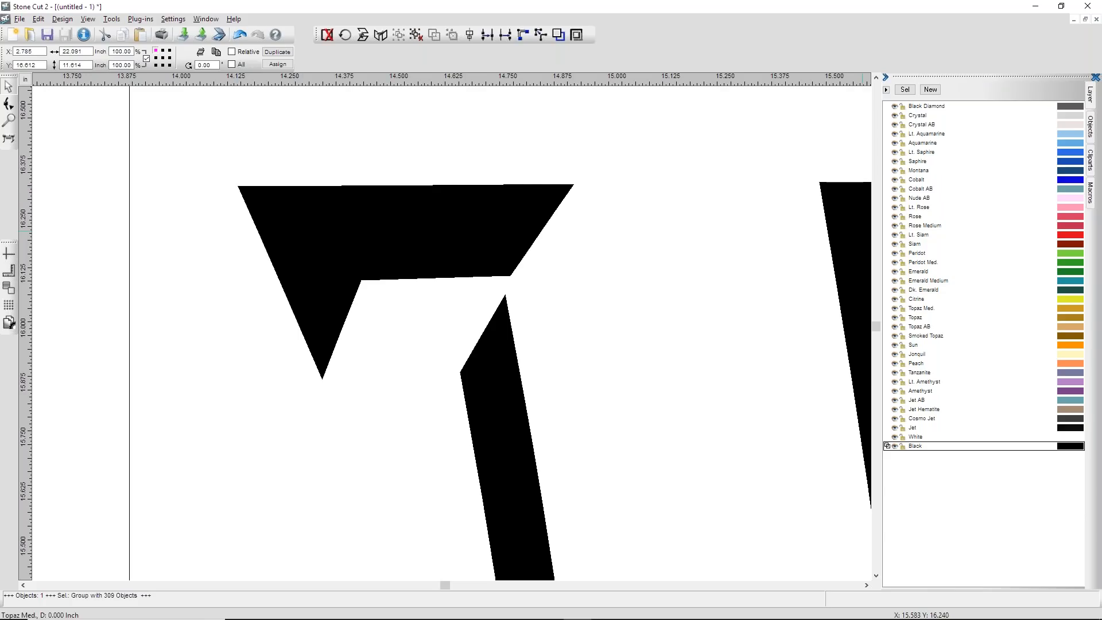
{"action": "left_click", "coordinate": [1091, 193]}
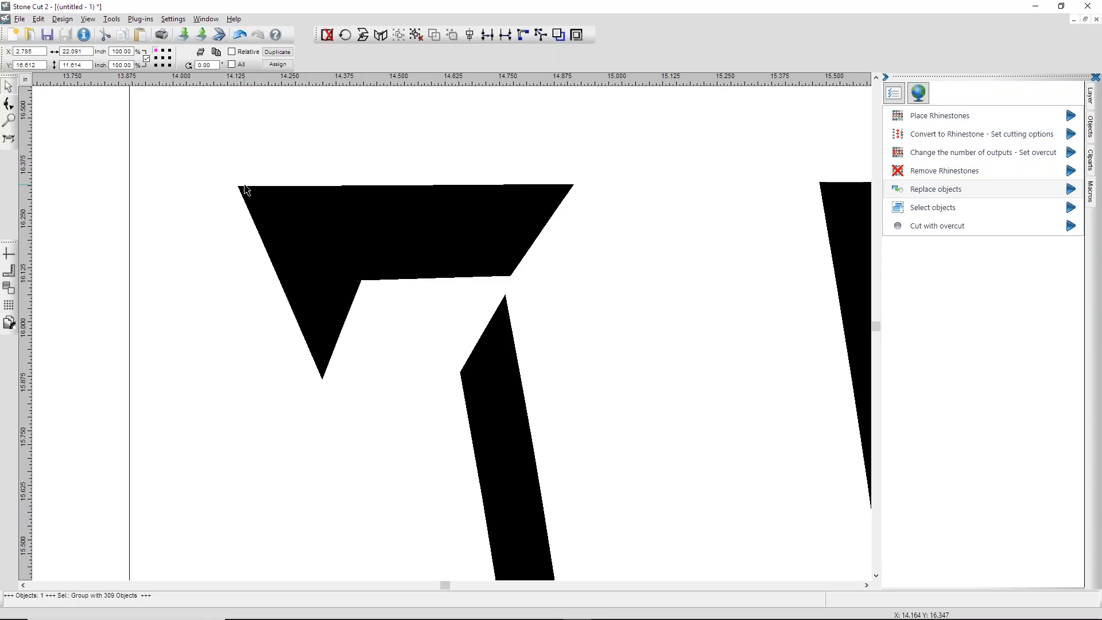
{"action": "key", "text": "F4"}
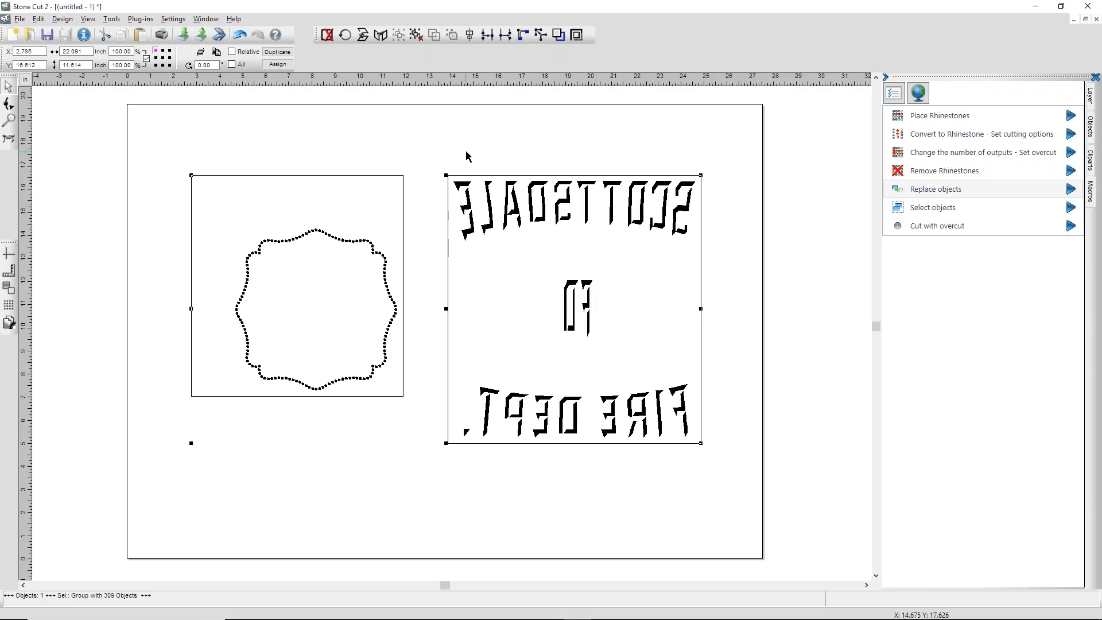
Step: Ungroup the imported design and delete the rectangular frames around the rhinestone outline and the vinyl lettering
{"action": "left_click", "coordinate": [399, 184]}
{"action": "left_click", "coordinate": [404, 184]}
{"action": "left_click", "coordinate": [63, 19]}
{"action": "left_click", "coordinate": [36, 166]}
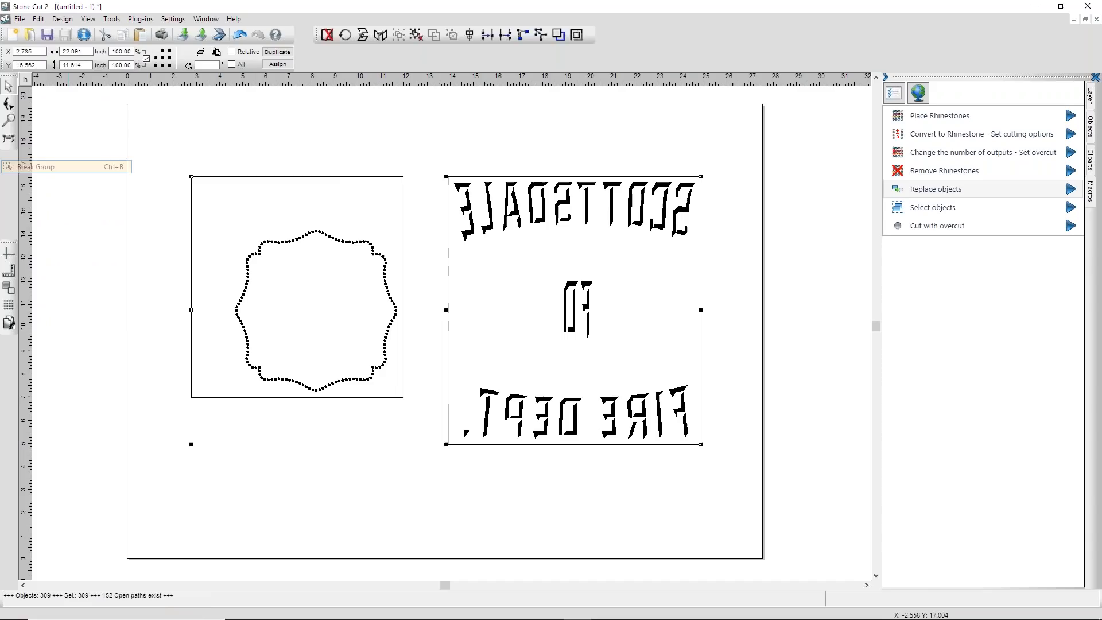
{"action": "left_click", "coordinate": [354, 177]}
{"action": "key", "text": "Delete"}
{"action": "left_click", "coordinate": [448, 240]}
{"action": "key", "text": "Delete"}
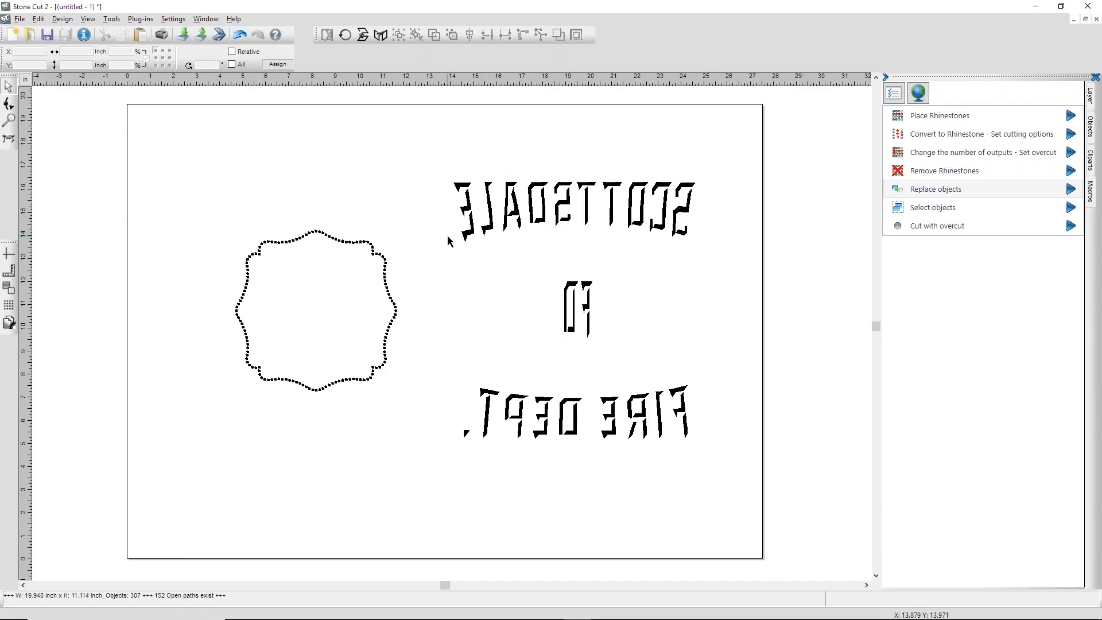
Step: Group all the stone circles of the badge's rhinestone outline
{"action": "left_click_drag", "start_coordinate": [107, 182], "coordinate": [451, 469]}
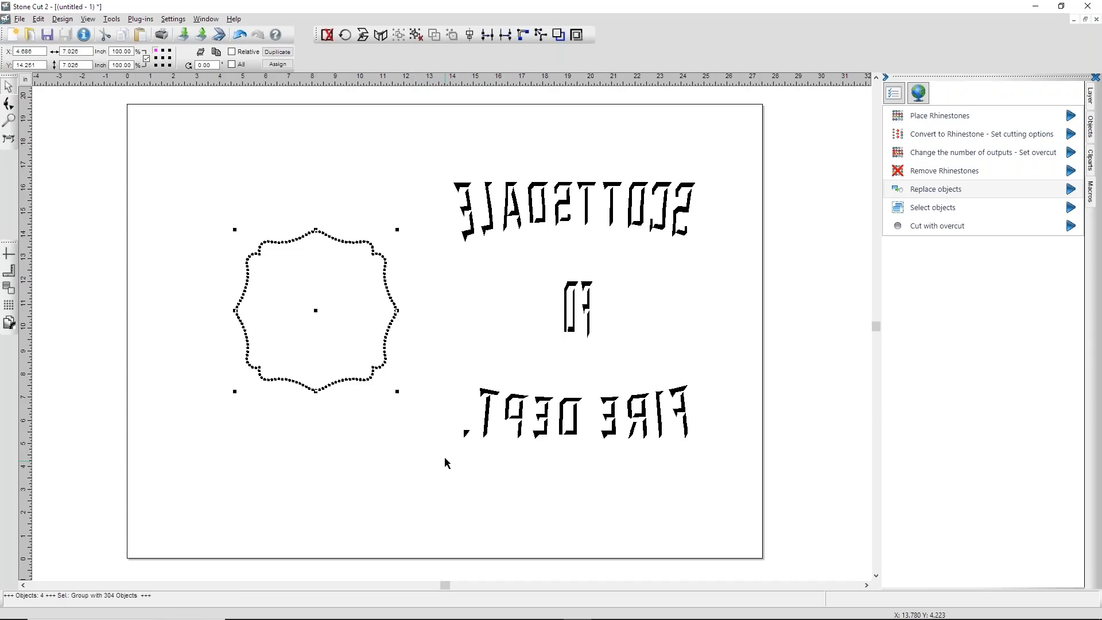
{"action": "left_click", "coordinate": [198, 160]}
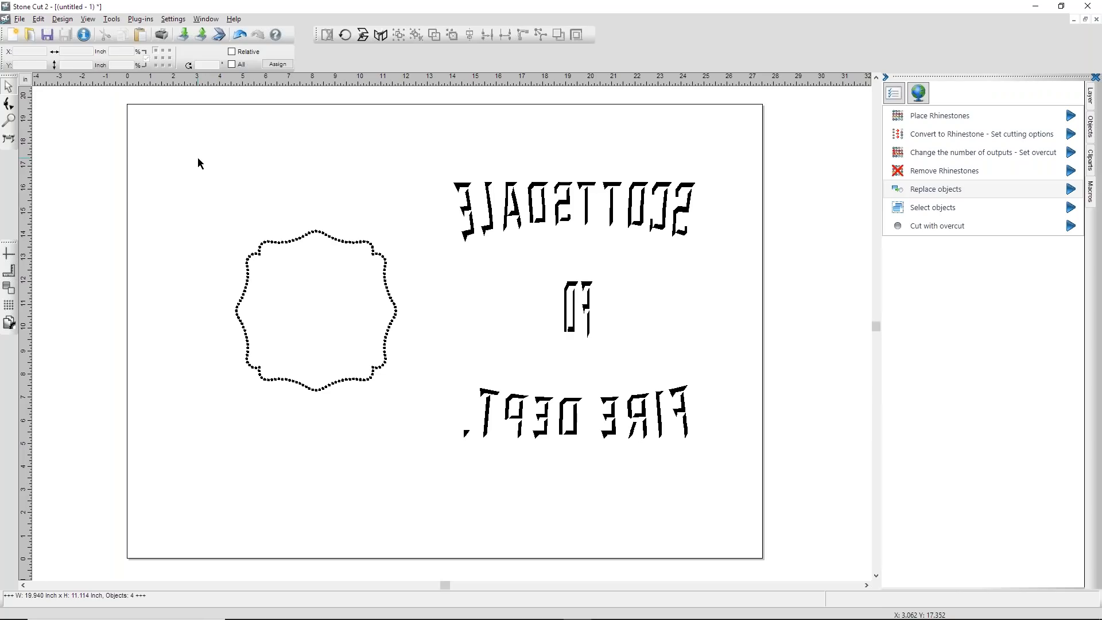
Step: Prepare the rhinestone outline for output to the GCC Jaguar V 61 cutter with the WonderFlock profile and a pressure of 150 g
{"action": "left_click_drag", "start_coordinate": [134, 179], "coordinate": [445, 474]}
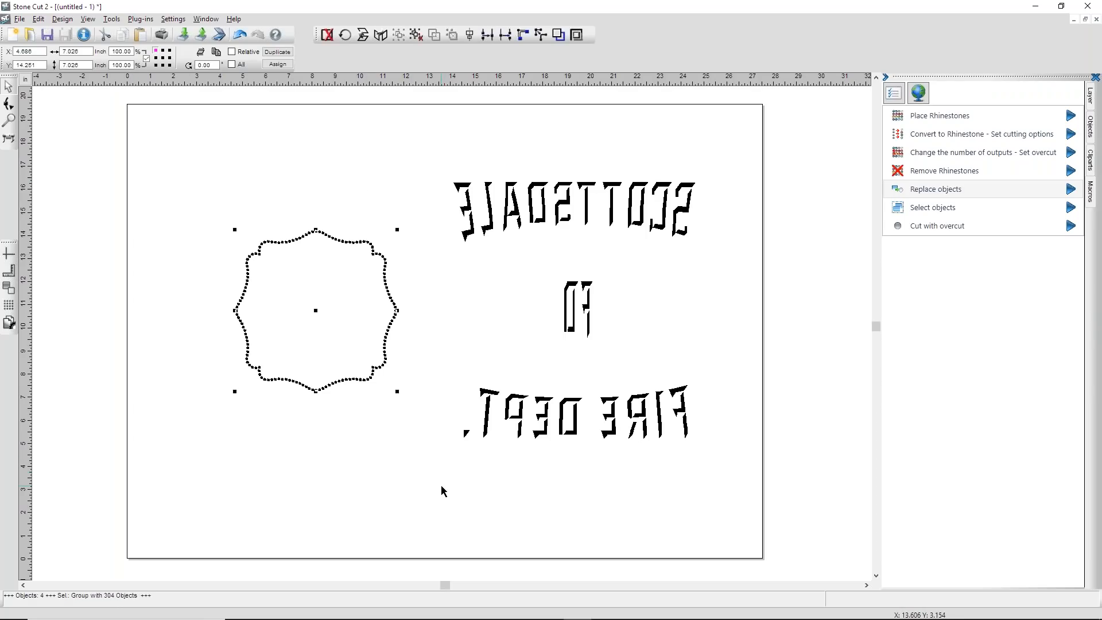
{"action": "left_click", "coordinate": [9, 138]}
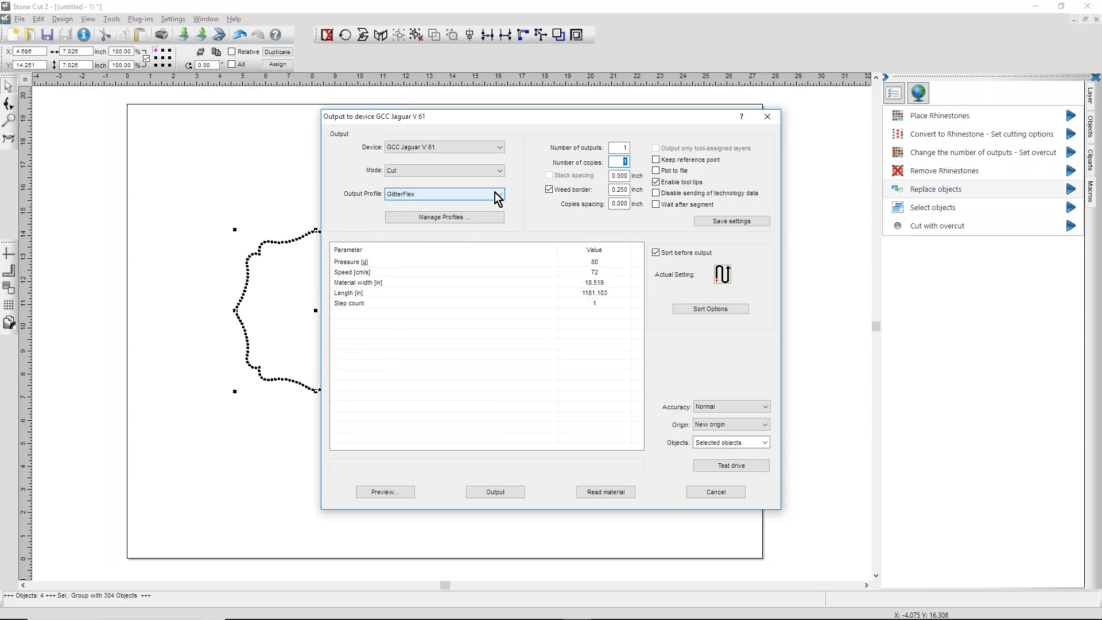
{"action": "left_click", "coordinate": [501, 196]}
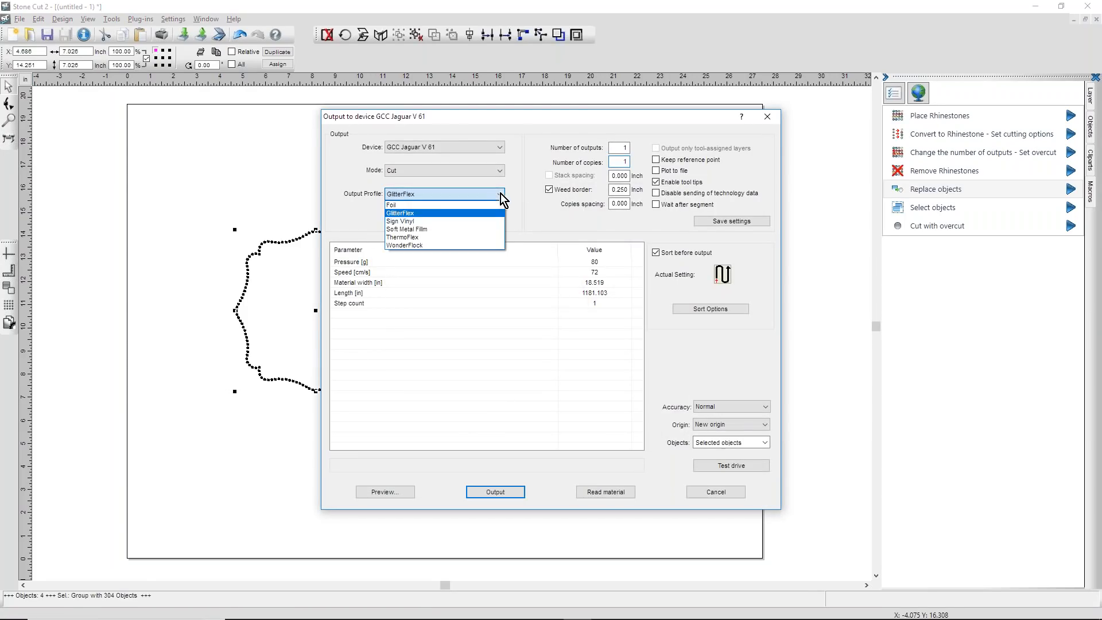
{"action": "left_click", "coordinate": [394, 247]}
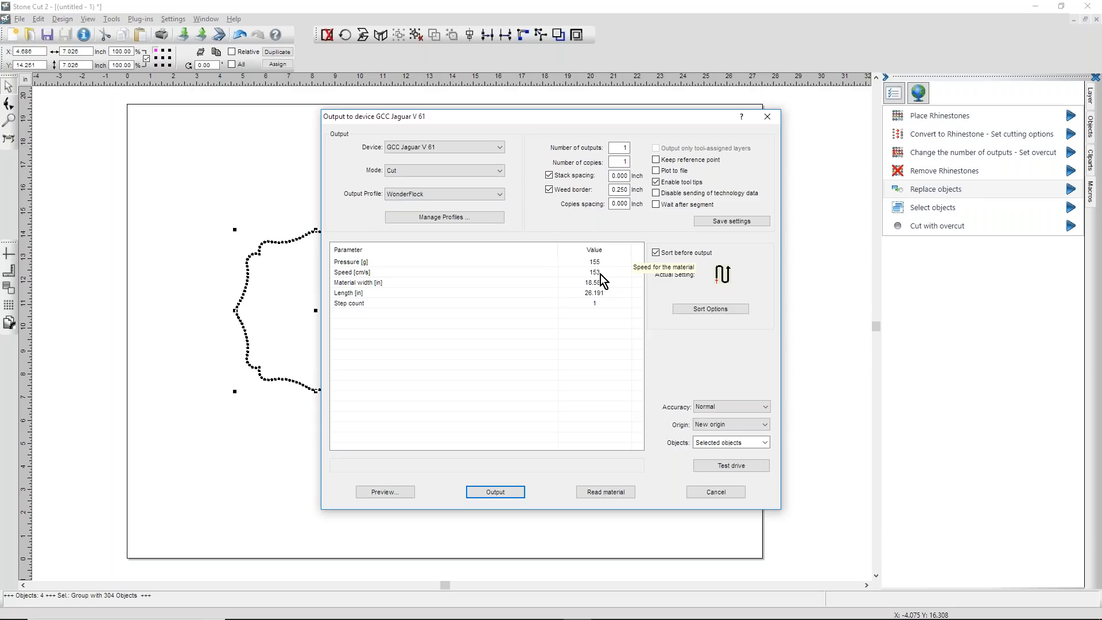
{"action": "left_click", "coordinate": [578, 263]}
{"action": "type", "text": "150"}
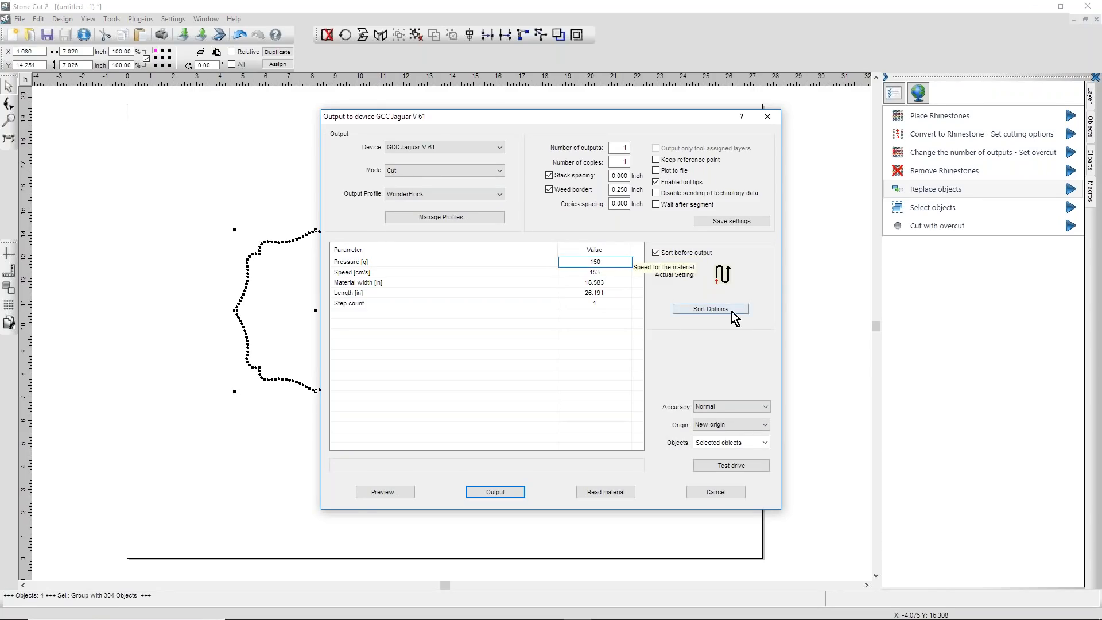
Step: Check the cutter's speed and pressure parameters and review the main direction sort options without changing them
{"action": "left_click", "coordinate": [625, 273]}
{"action": "left_click", "coordinate": [611, 263]}
{"action": "left_click", "coordinate": [608, 264]}
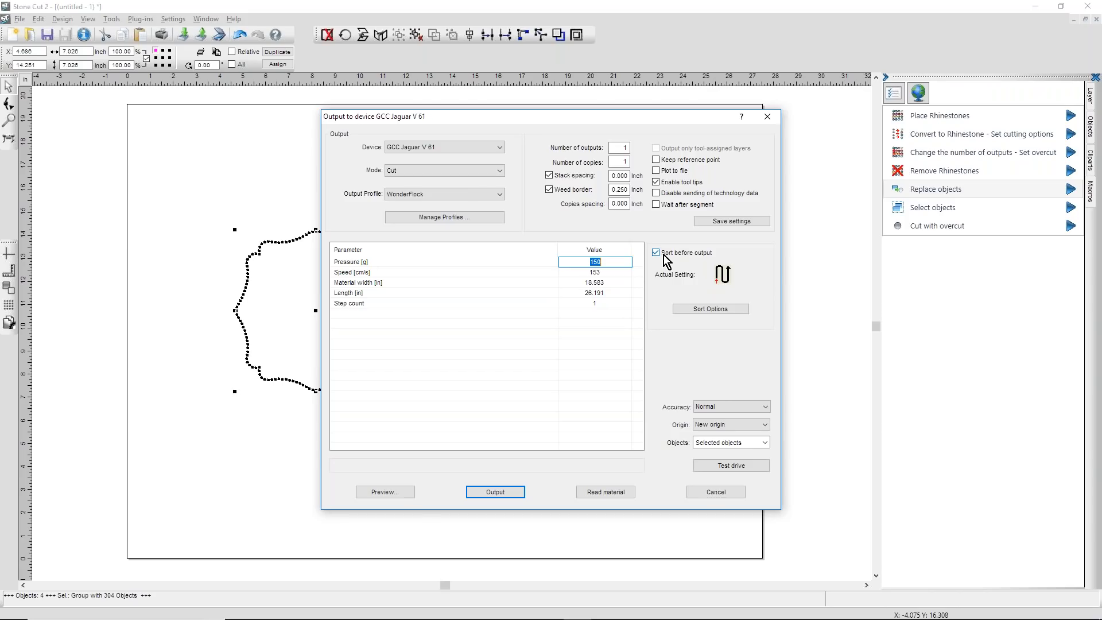
{"action": "left_click", "coordinate": [706, 310]}
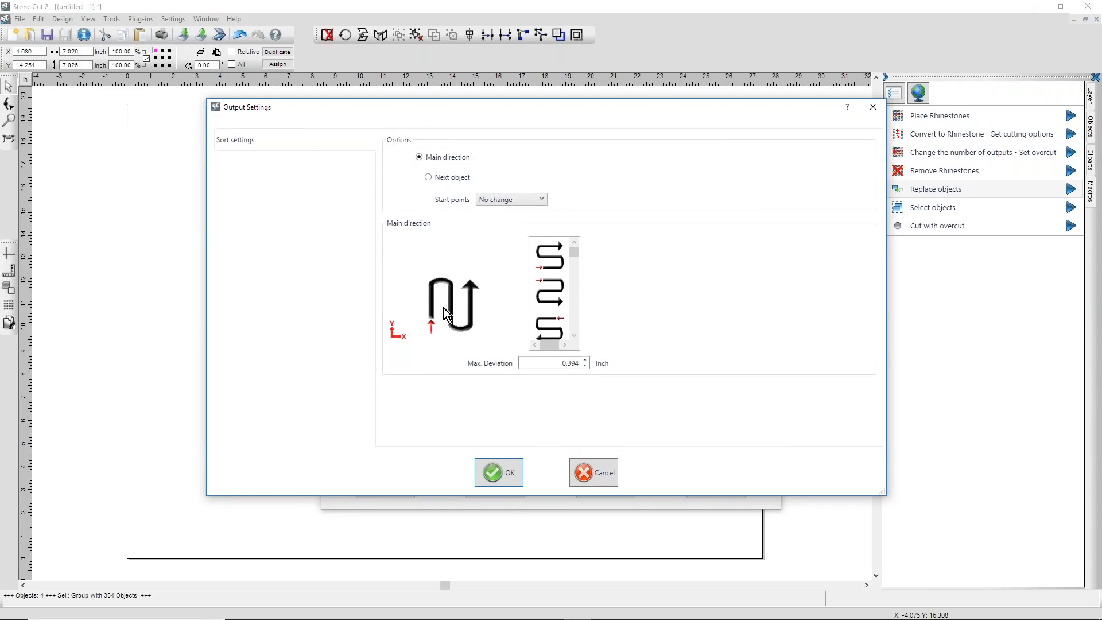
{"action": "left_click", "coordinate": [598, 475]}
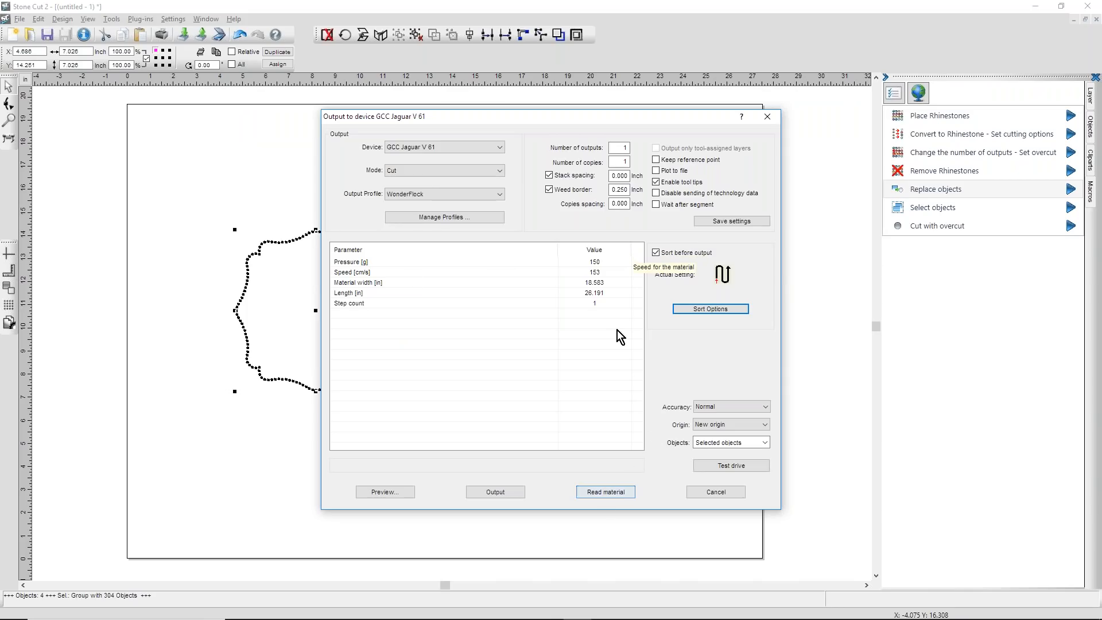
Step: Set the material width to 10.5 inches for the rhinestone outline and preview the cutter output
{"action": "left_click", "coordinate": [608, 283]}
{"action": "left_click", "coordinate": [609, 282]}
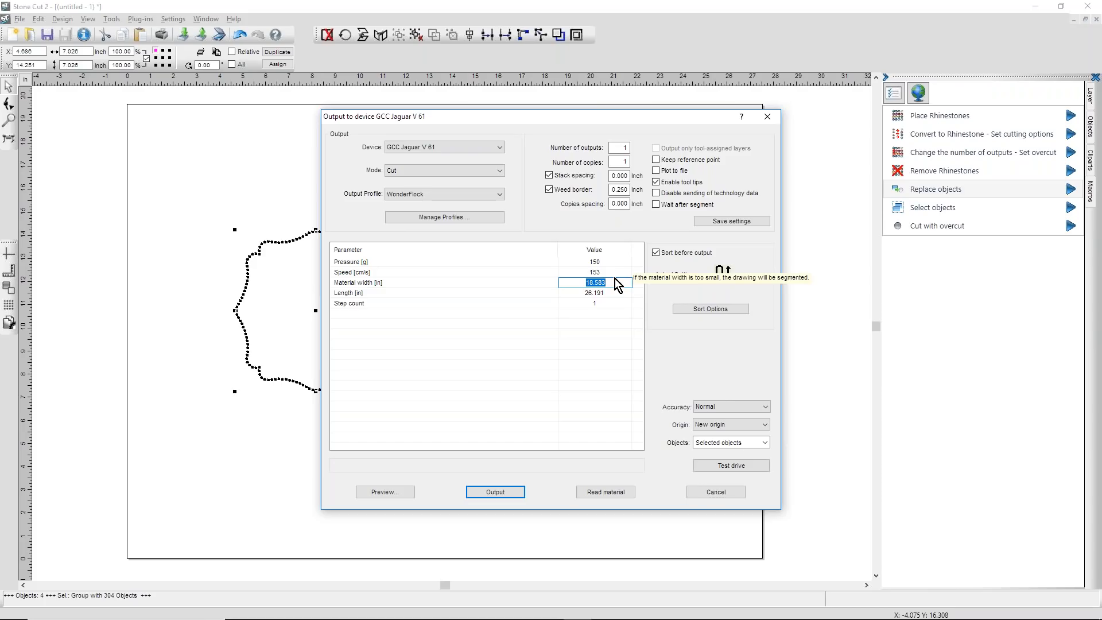
{"action": "type", "text": "10.5"}
{"action": "key", "text": "Return"}
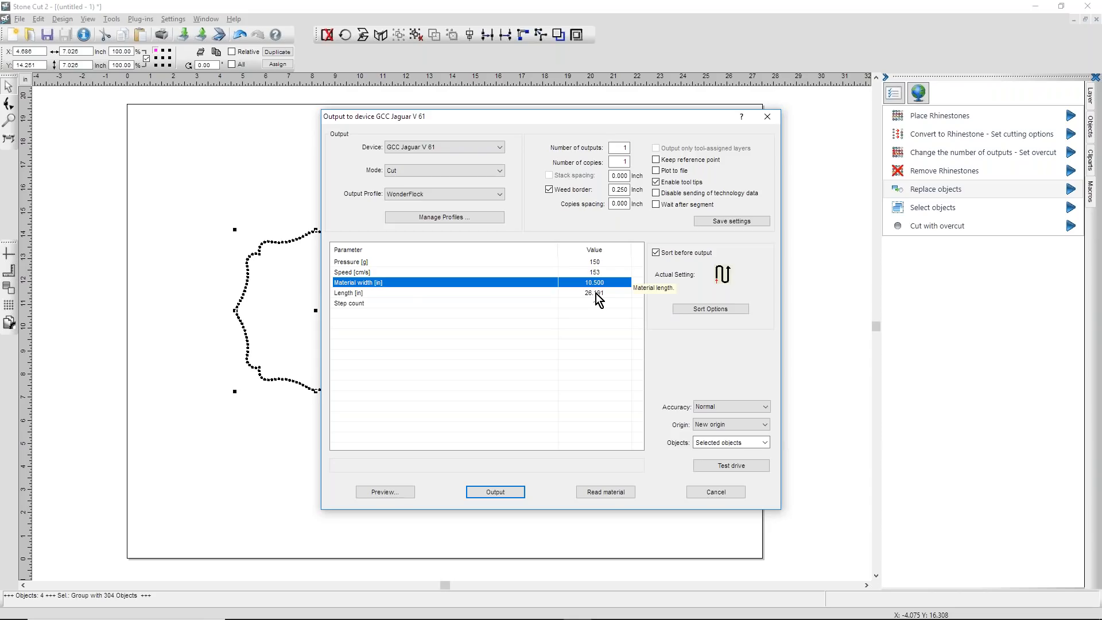
{"action": "left_click", "coordinate": [400, 493]}
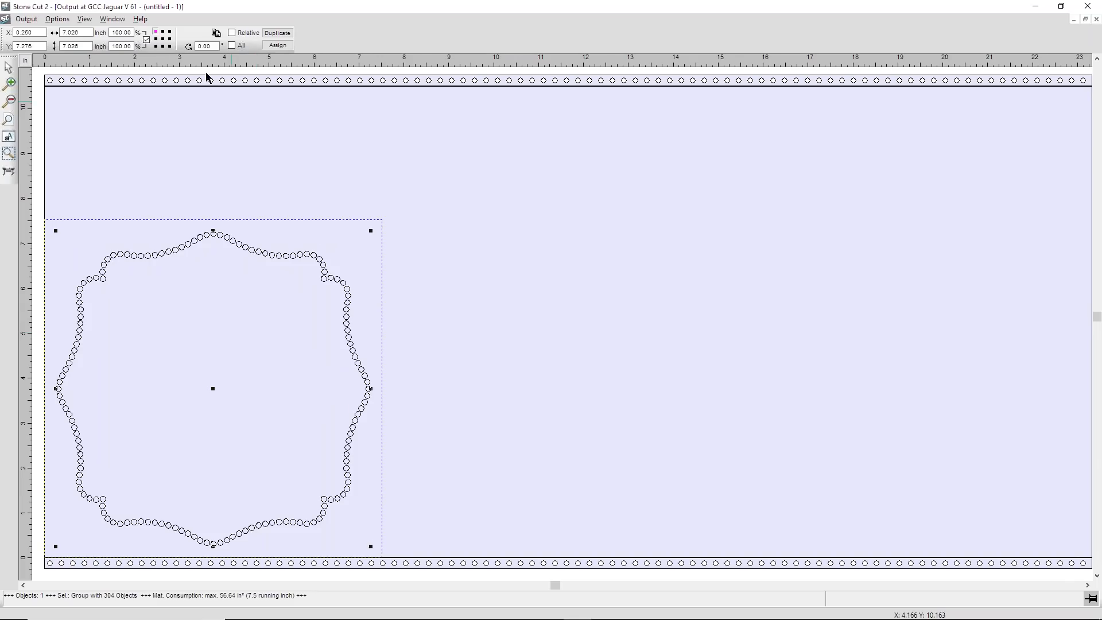
Step: Sort the outline's stones by main direction in Sort with Simulation and play part of the cutting simulation
{"action": "left_click", "coordinate": [62, 19]}
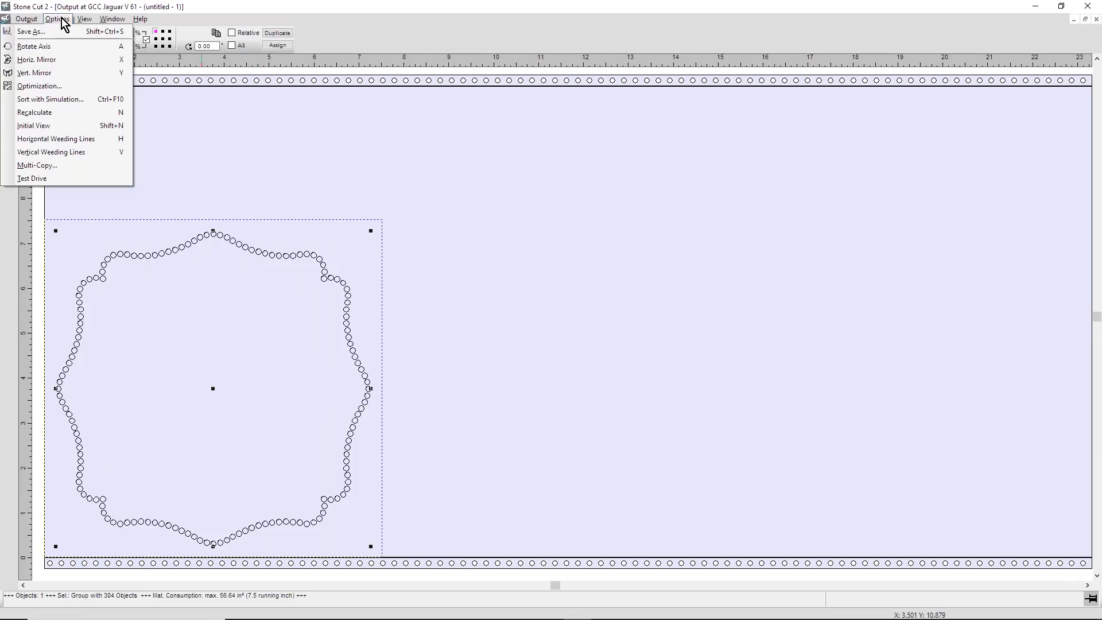
{"action": "left_click", "coordinate": [50, 101]}
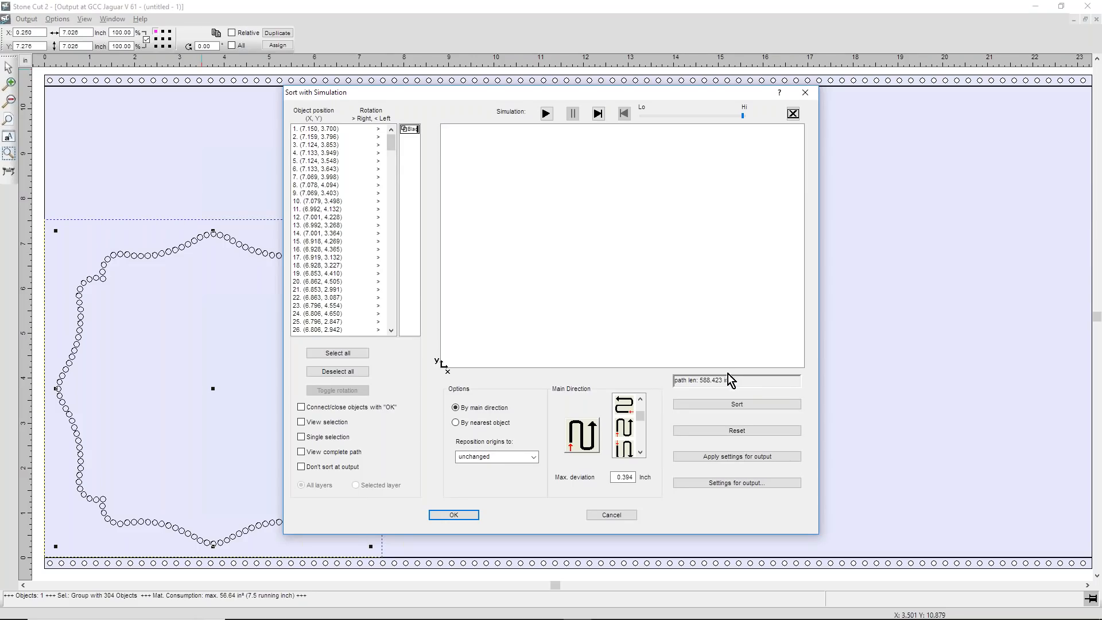
{"action": "left_click", "coordinate": [746, 405]}
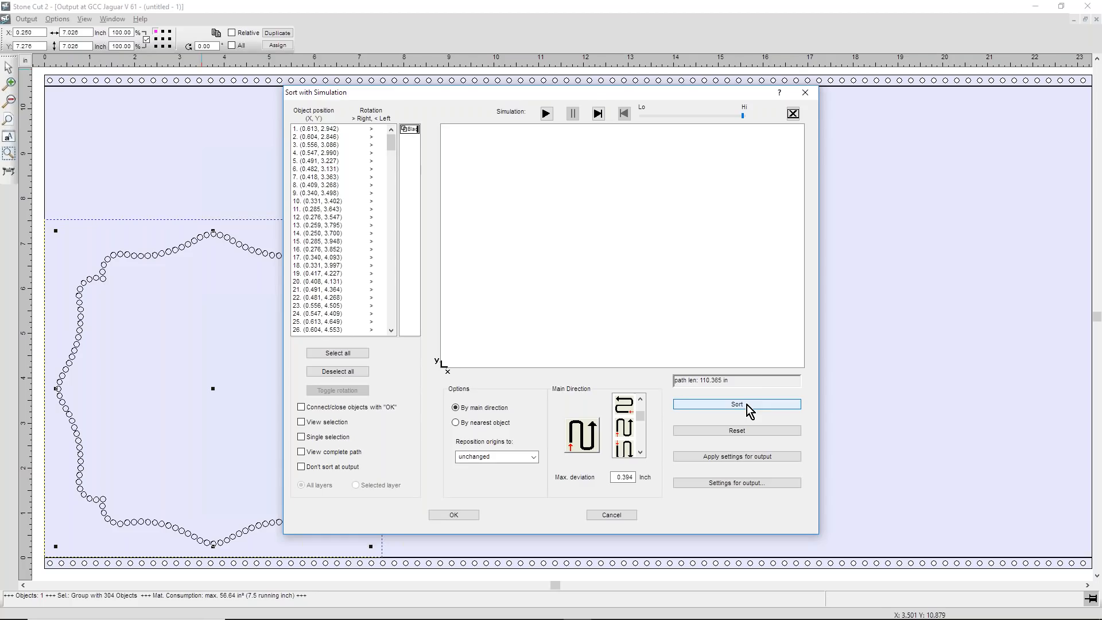
{"action": "left_click", "coordinate": [546, 114]}
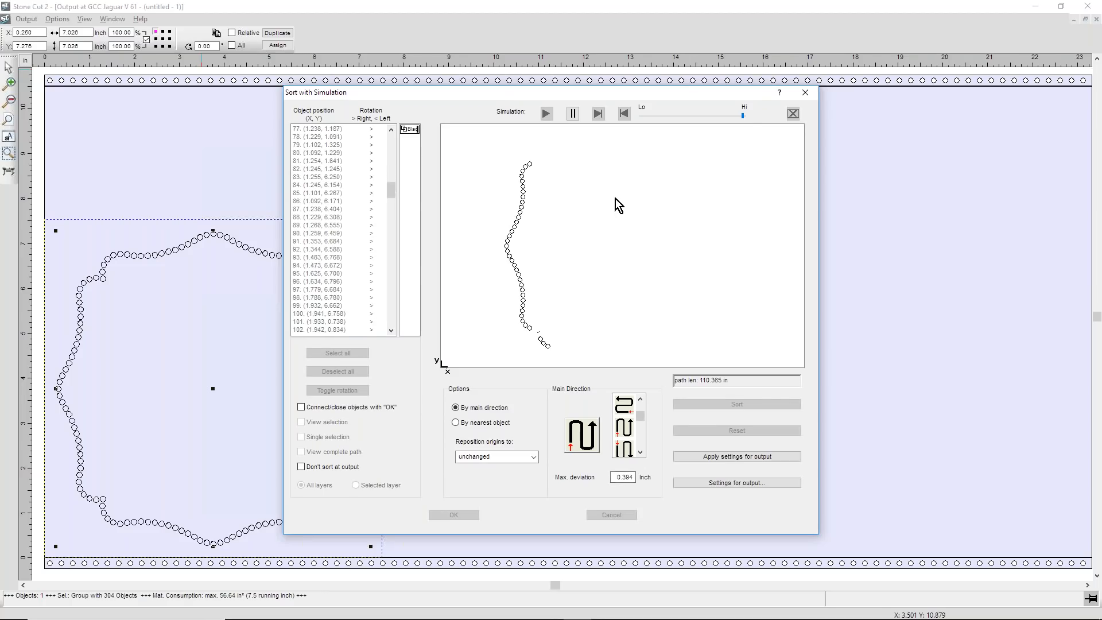
{"action": "left_click", "coordinate": [573, 113]}
{"action": "left_click", "coordinate": [806, 92]}
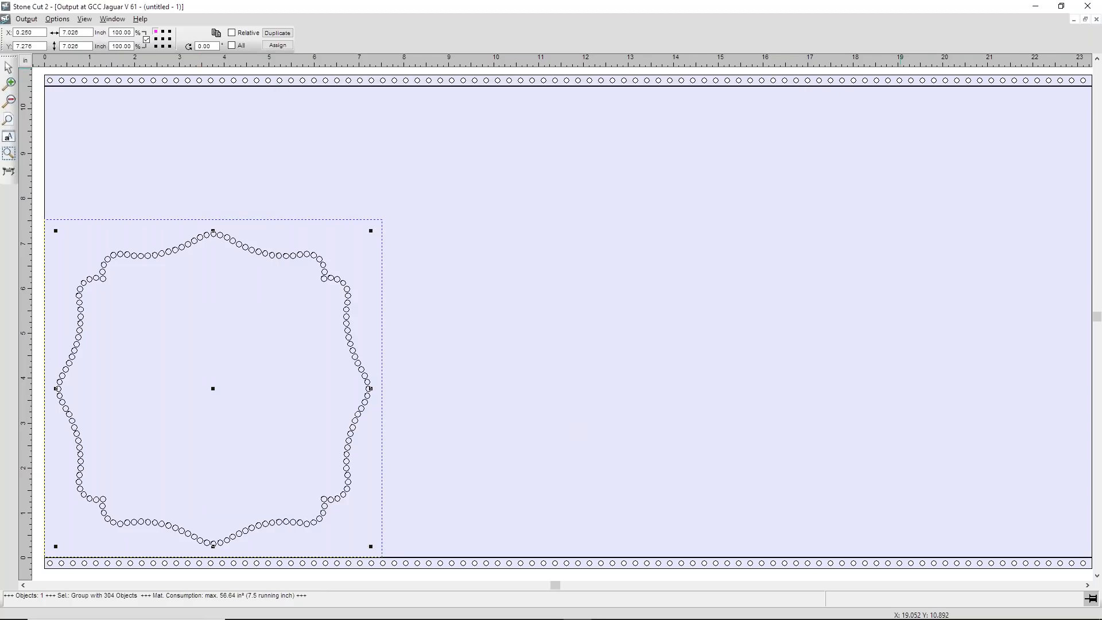
Step: Close the output preview and generate it again for the rhinestone outline with the same cutter settings
{"action": "left_click", "coordinate": [1097, 19]}
{"action": "left_click_drag", "start_coordinate": [192, 176], "coordinate": [430, 451]}
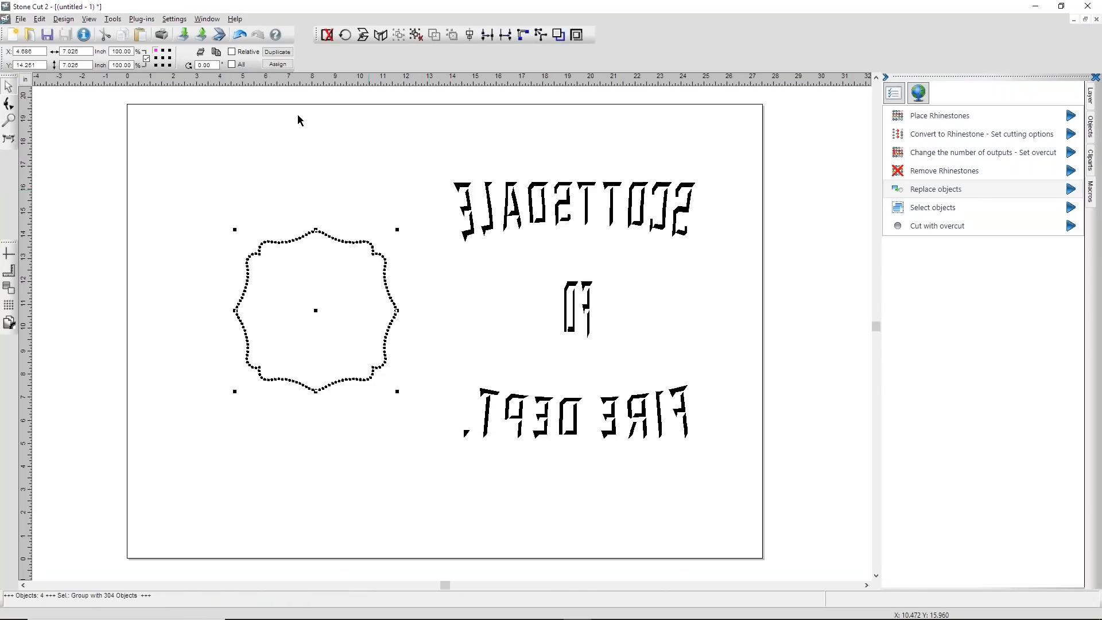
{"action": "left_click", "coordinate": [9, 137]}
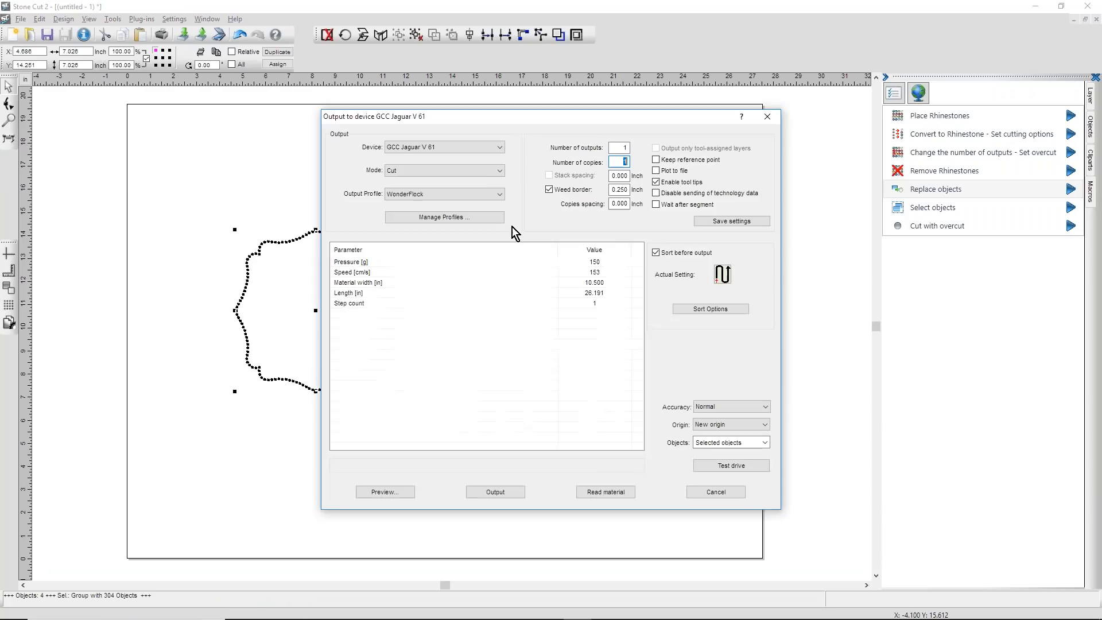
{"action": "left_click", "coordinate": [405, 494]}
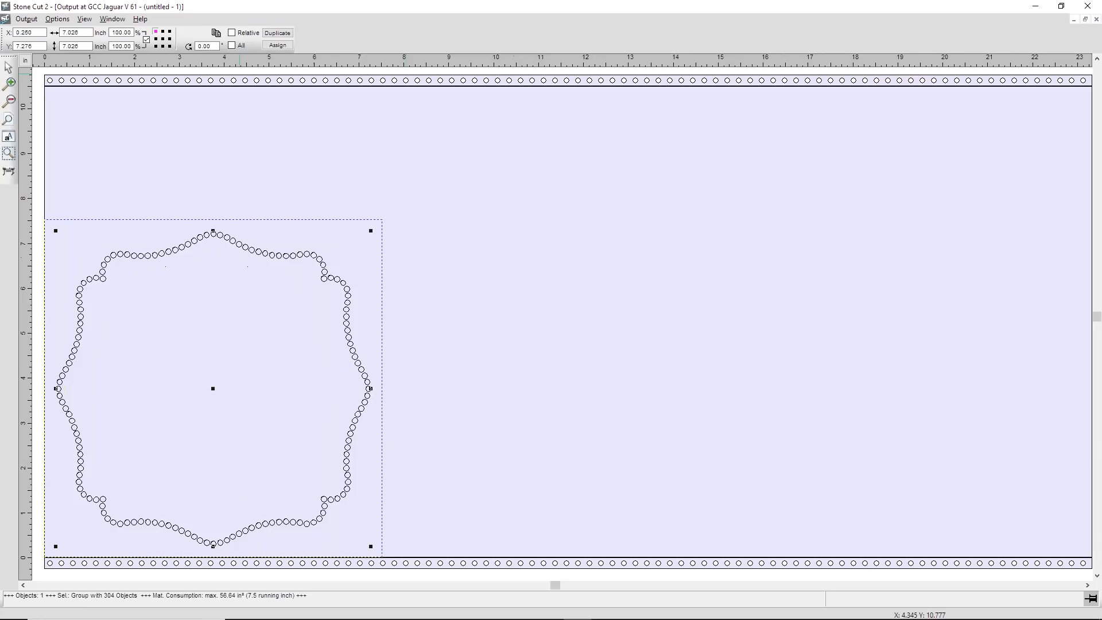
Step: Simulate the outline's unsorted cutting order, sort it by main direction and simulate the complete cut for comparison
{"action": "left_click", "coordinate": [57, 19]}
{"action": "left_click", "coordinate": [37, 98]}
{"action": "left_click", "coordinate": [546, 114]}
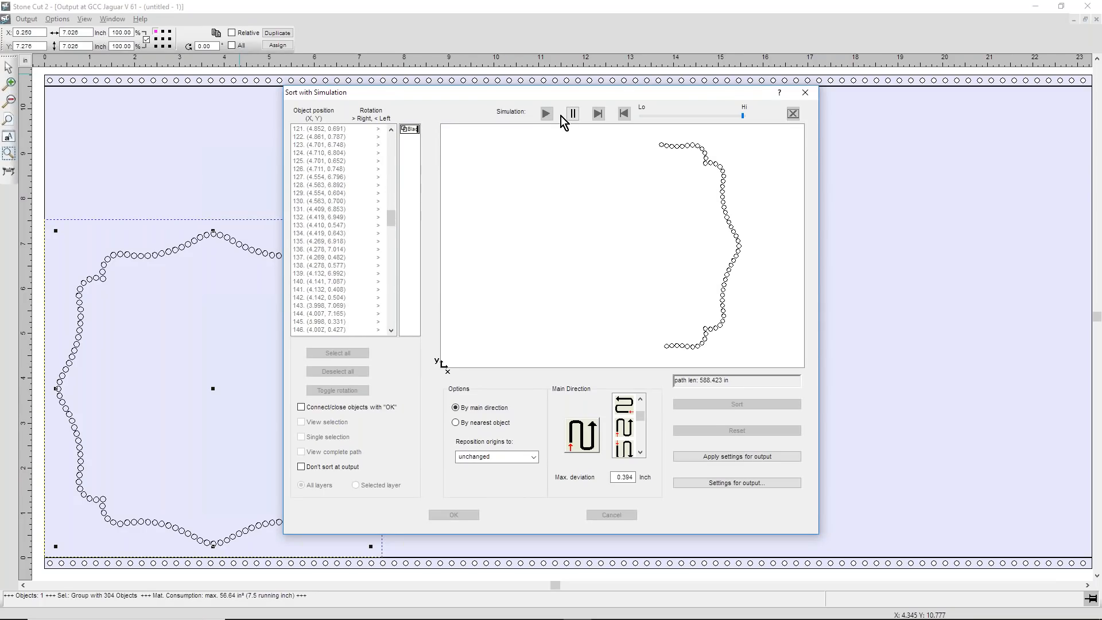
{"action": "left_click", "coordinate": [572, 115]}
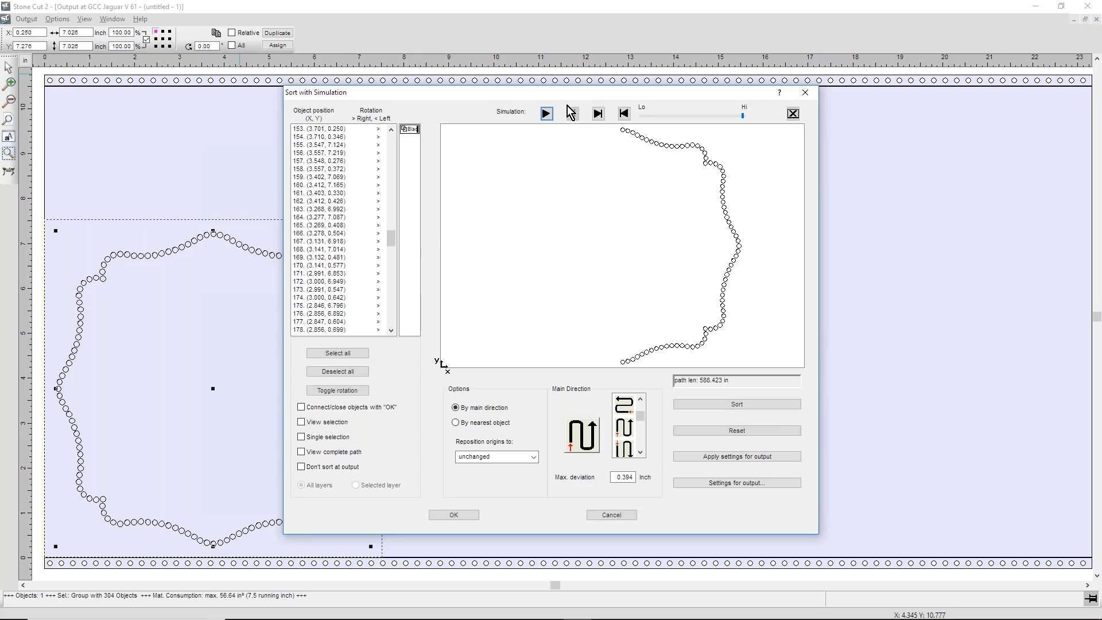
{"action": "left_click", "coordinate": [738, 408]}
{"action": "left_click", "coordinate": [547, 114]}
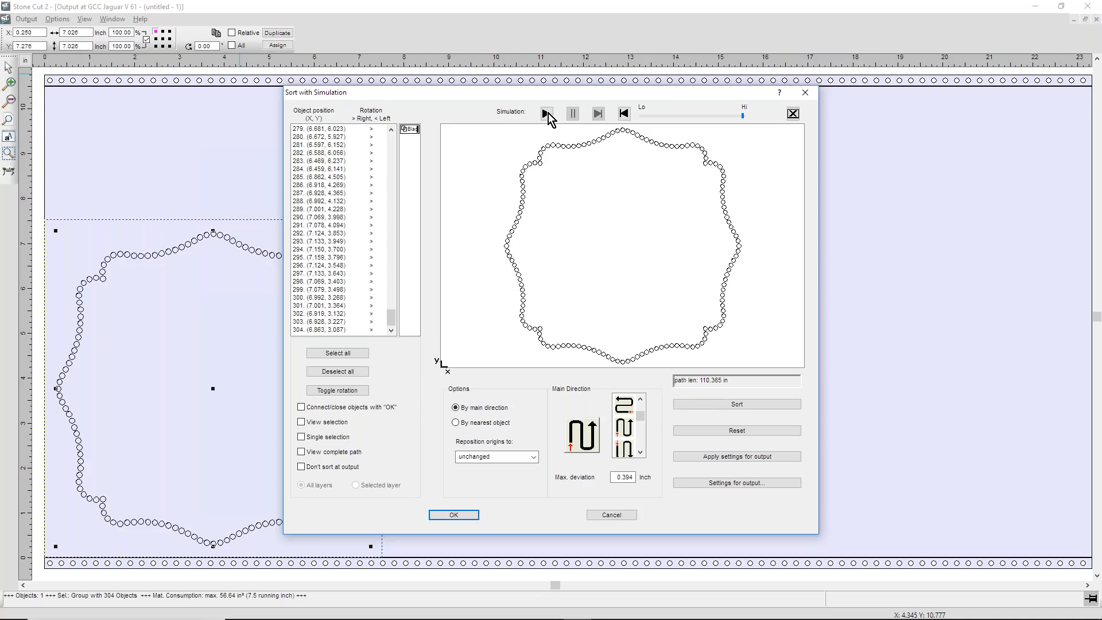
{"action": "left_click", "coordinate": [806, 94]}
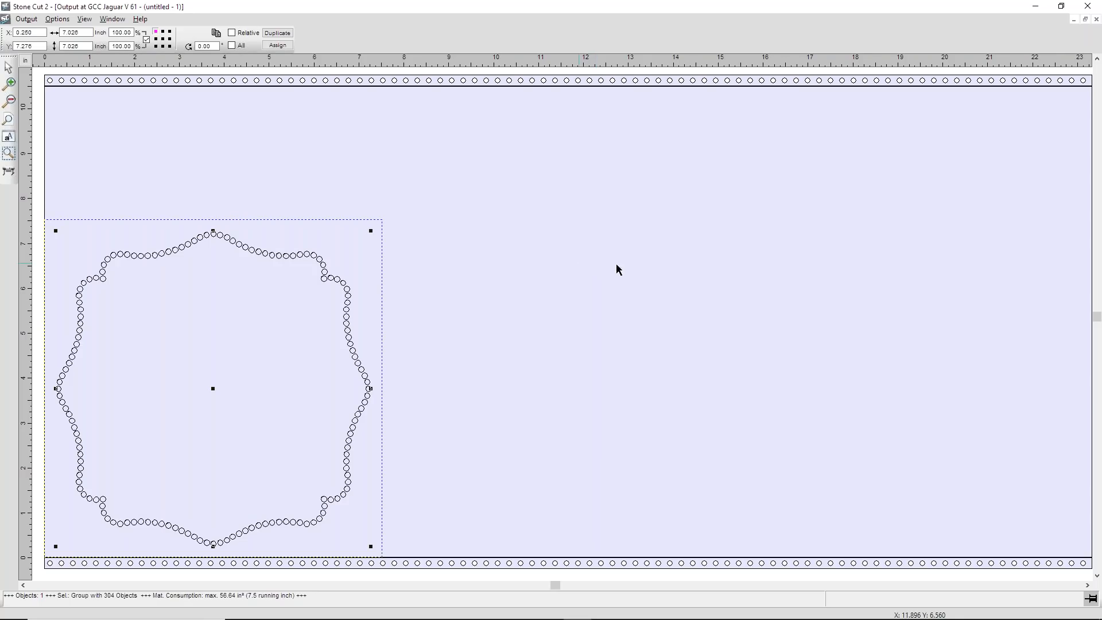
Step: Examine the saved output jobs of the GCC Jaguar V 61 and their previews in Plot Manager
{"action": "left_click", "coordinate": [981, 612]}
{"action": "left_click", "coordinate": [971, 565]}
{"action": "left_click", "coordinate": [405, 197]}
{"action": "left_click", "coordinate": [416, 225]}
{"action": "left_click", "coordinate": [463, 271]}
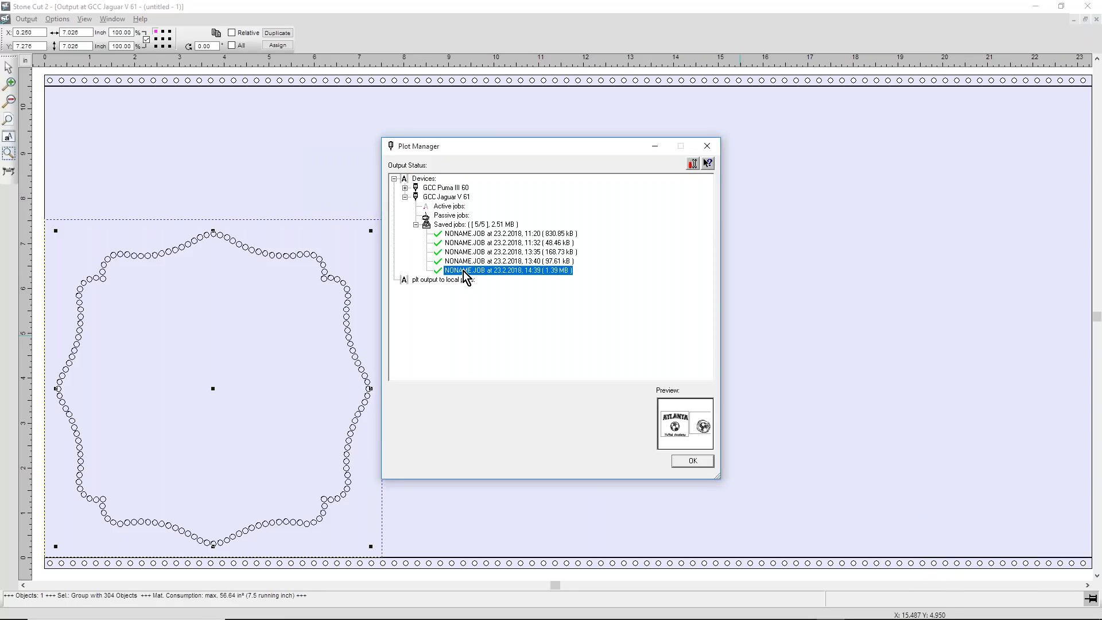
{"action": "left_click", "coordinate": [482, 263]}
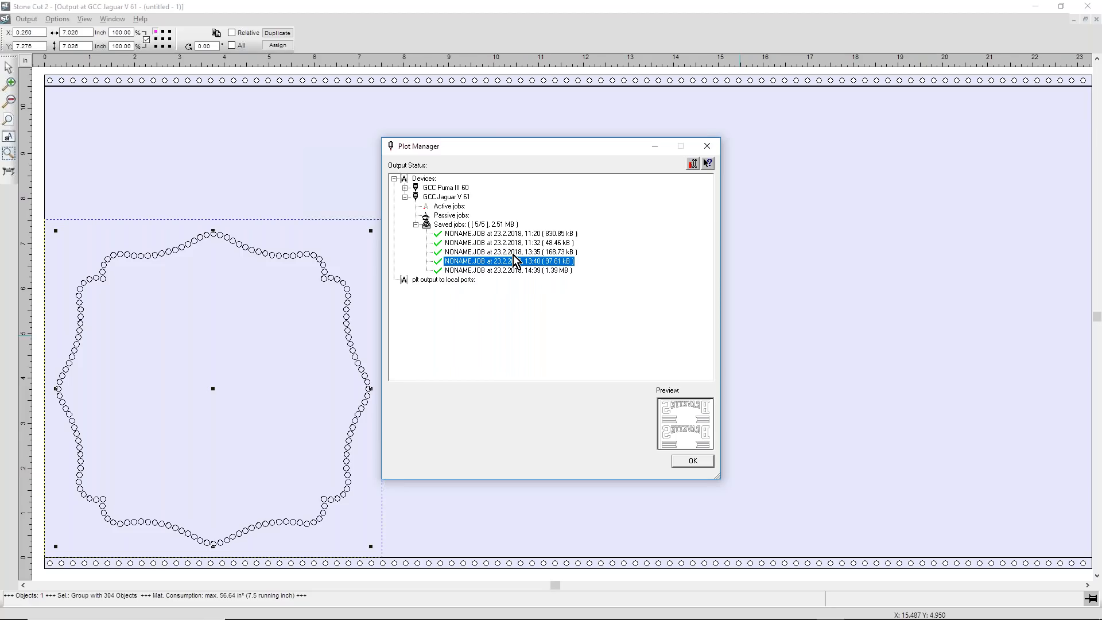
Step: Check the device options of the GCC Jaguar V 61 without changing them and close Plot Manager
{"action": "left_click", "coordinate": [458, 198]}
{"action": "right_click", "coordinate": [458, 198]}
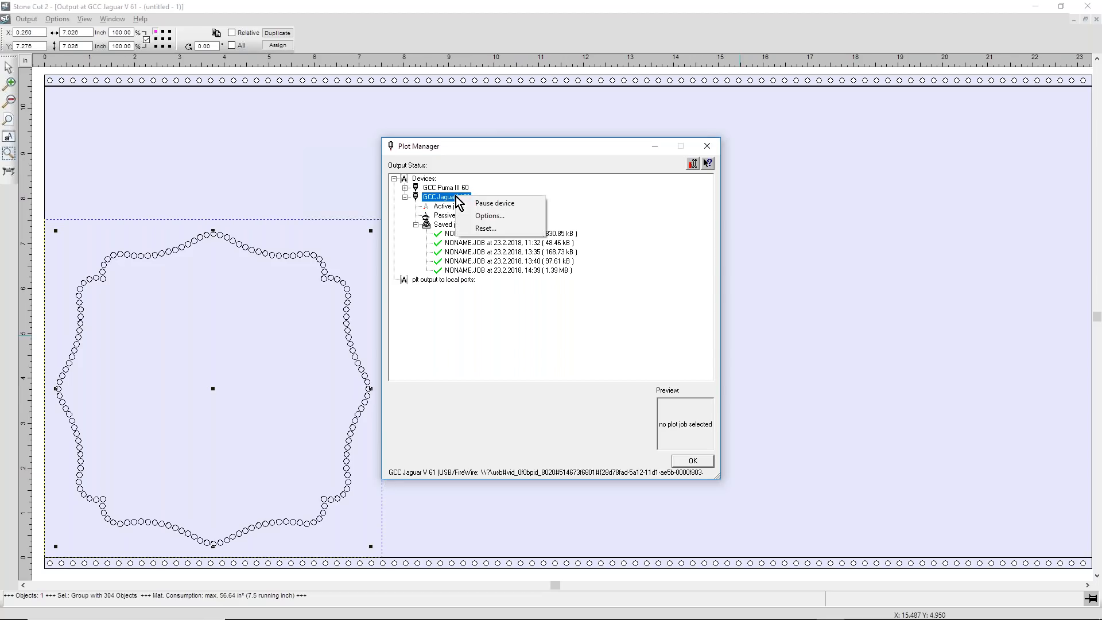
{"action": "left_click", "coordinate": [481, 221]}
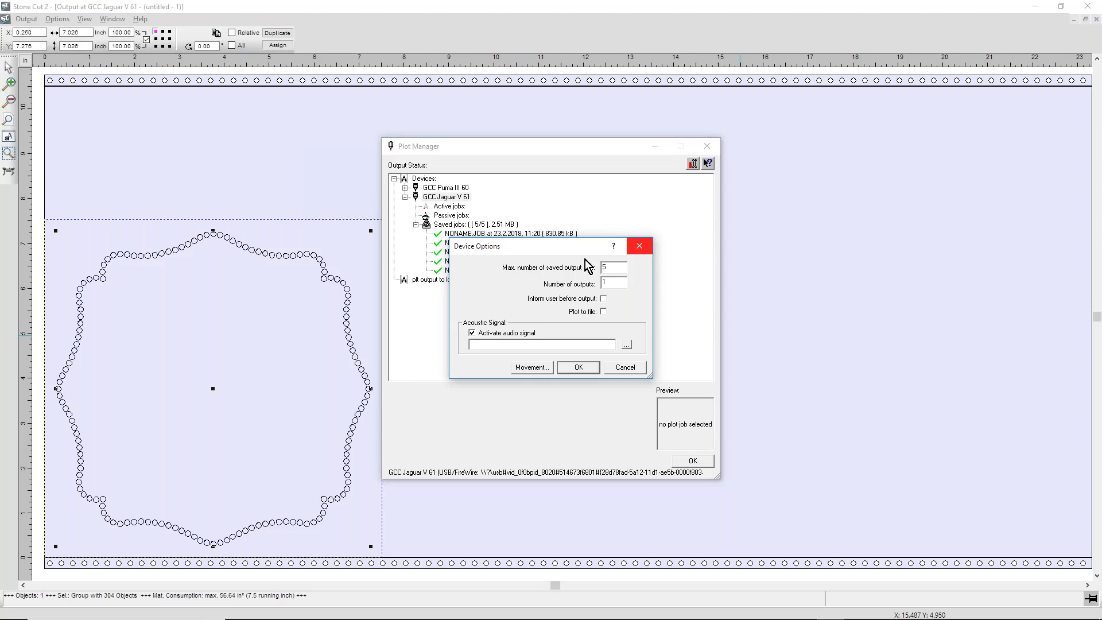
{"action": "left_click", "coordinate": [633, 371]}
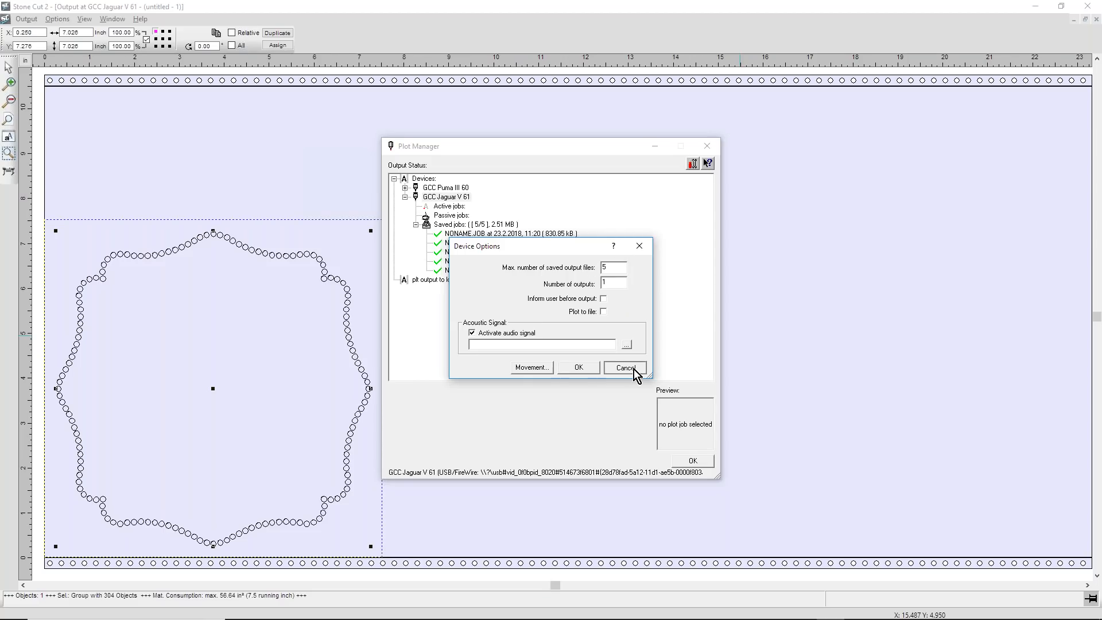
{"action": "left_click", "coordinate": [707, 146]}
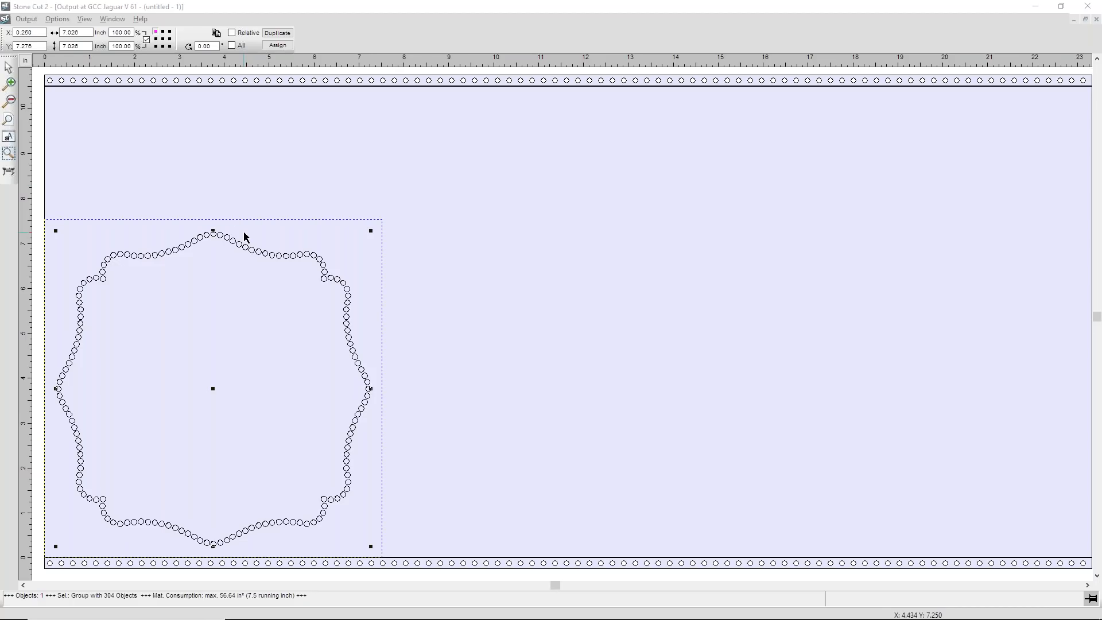
Step: Close the output preview to return to the design and dismiss the incoming call notification
{"action": "left_click", "coordinate": [1097, 19]}
{"action": "left_click", "coordinate": [613, 214]}
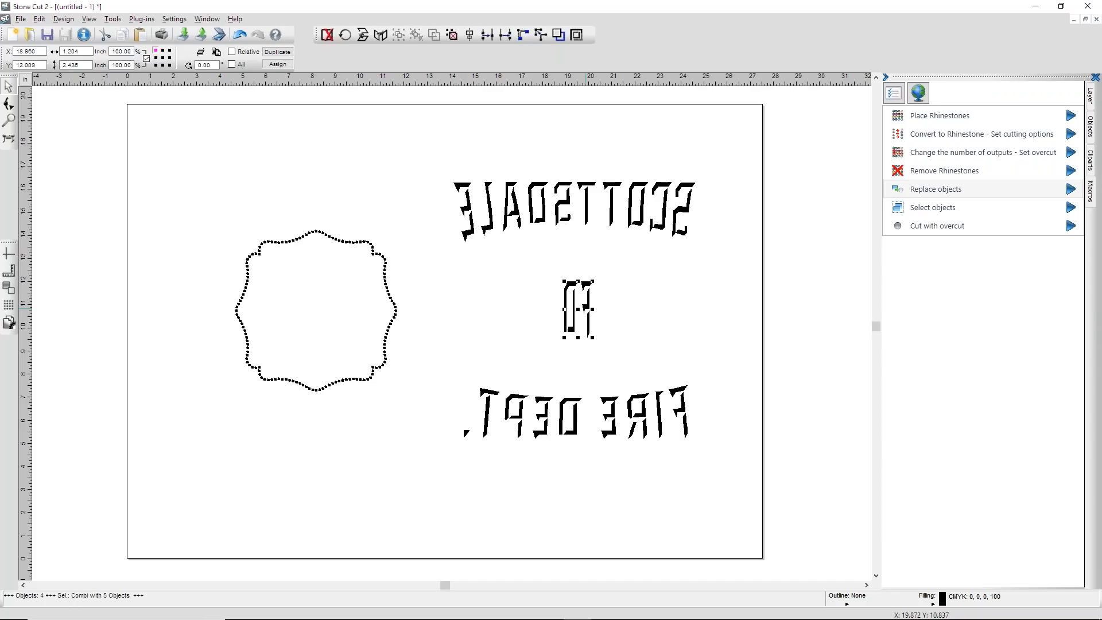
{"action": "left_click", "coordinate": [665, 314]}
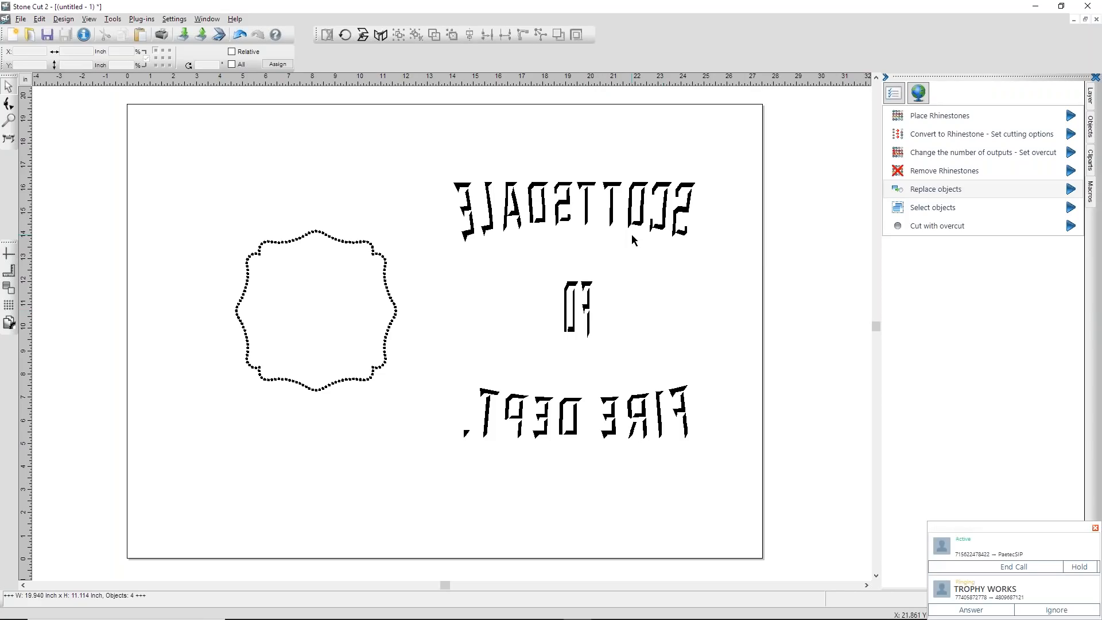
{"action": "left_click", "coordinate": [1069, 613]}
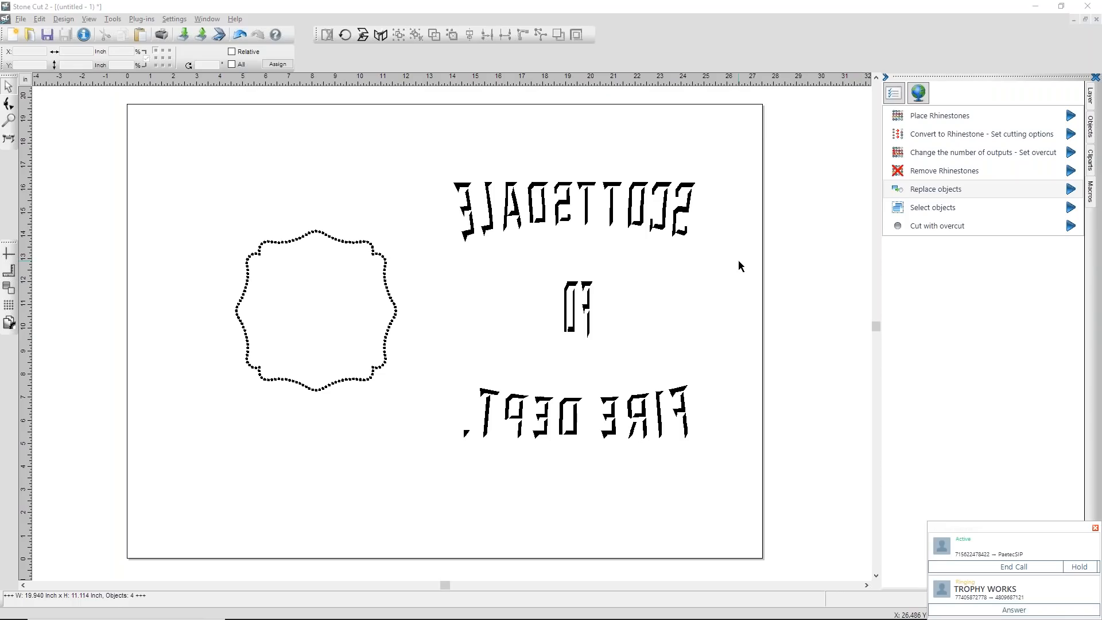
{"action": "left_click", "coordinate": [1096, 527]}
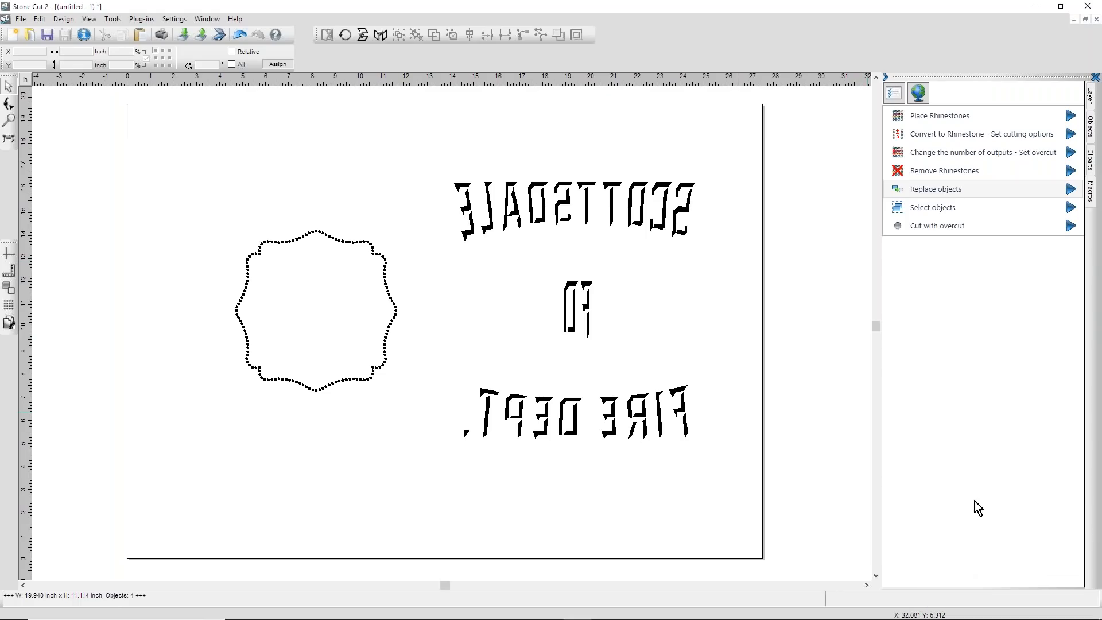
Step: Add a rectangular weeding frame around each of the SCOTTSDALE, FD and FIRE DEPT. lettering objects
{"action": "left_click", "coordinate": [612, 211]}
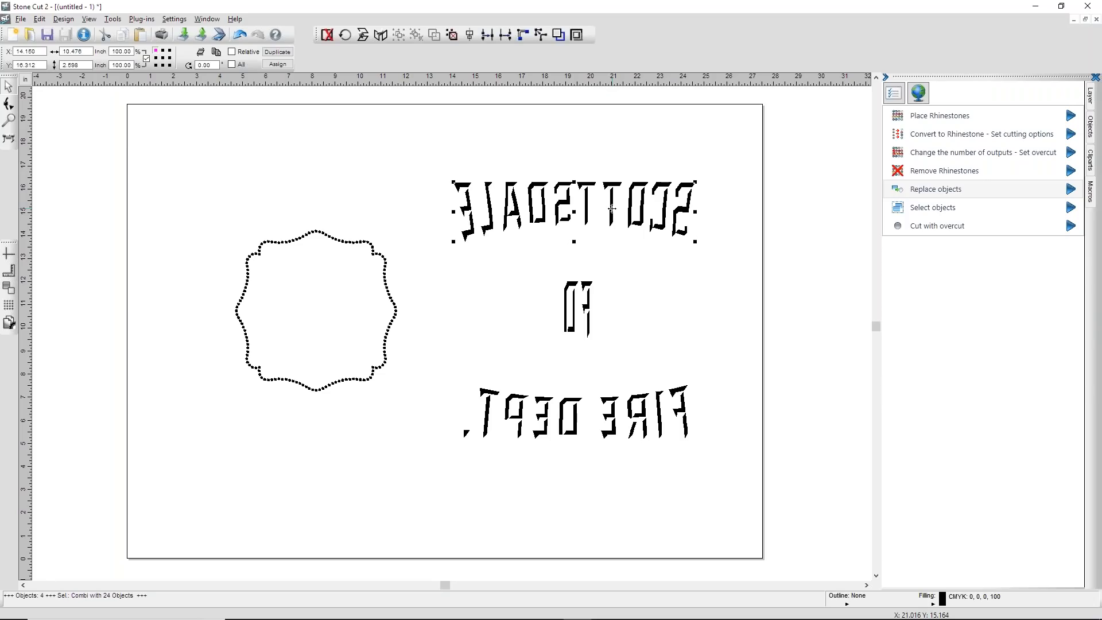
{"action": "key", "text": "r"}
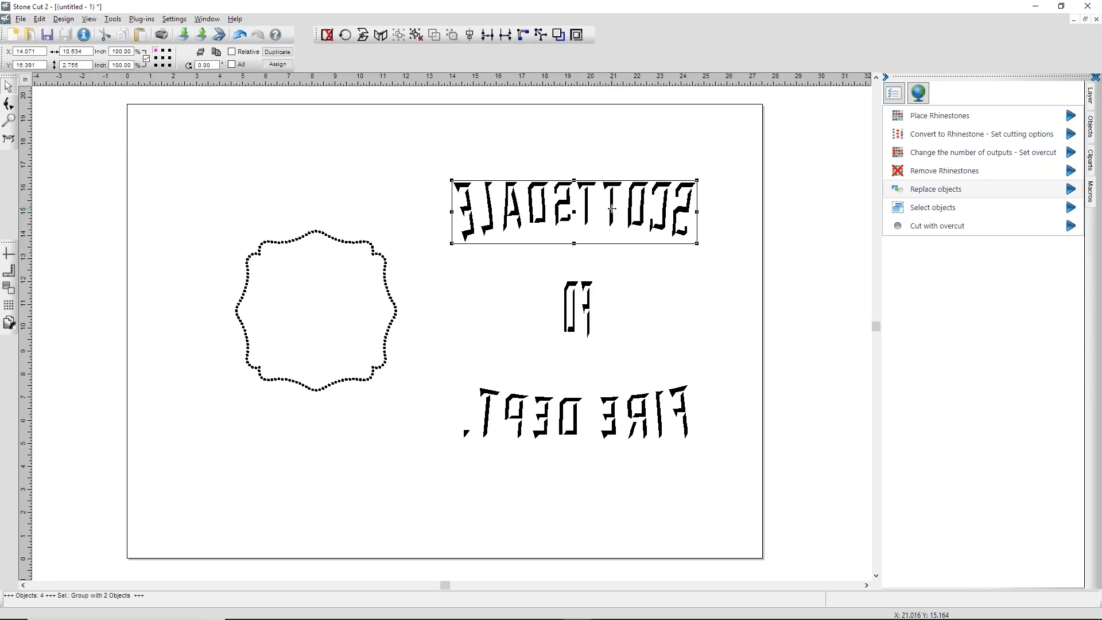
{"action": "left_click", "coordinate": [674, 311]}
{"action": "left_click", "coordinate": [587, 290]}
{"action": "key", "text": "r"}
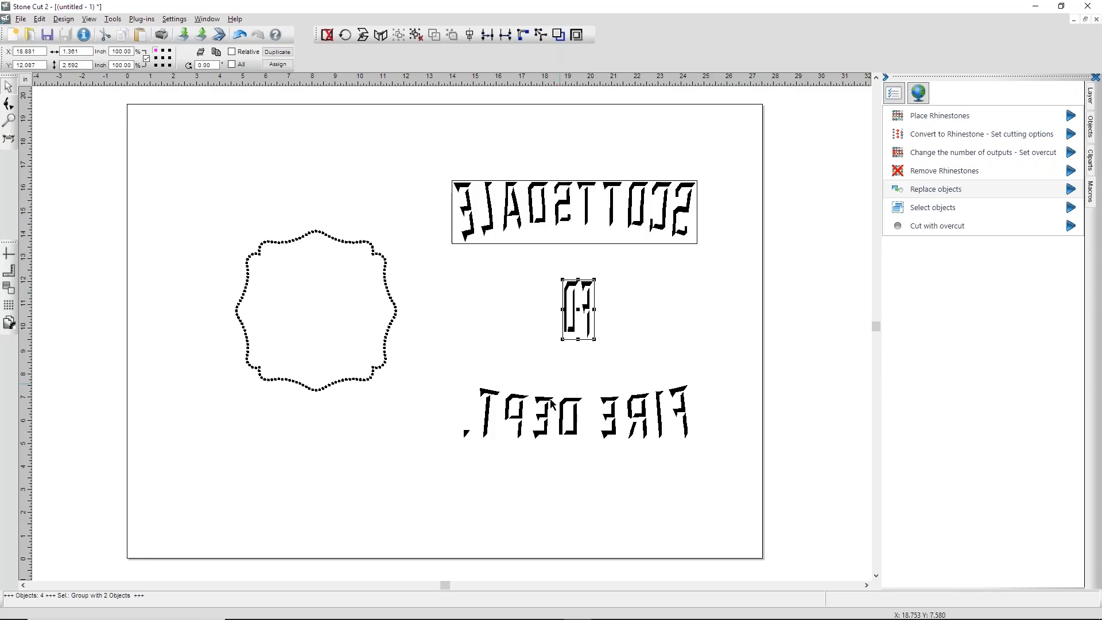
{"action": "left_click", "coordinate": [551, 405]}
{"action": "left_click", "coordinate": [664, 308]}
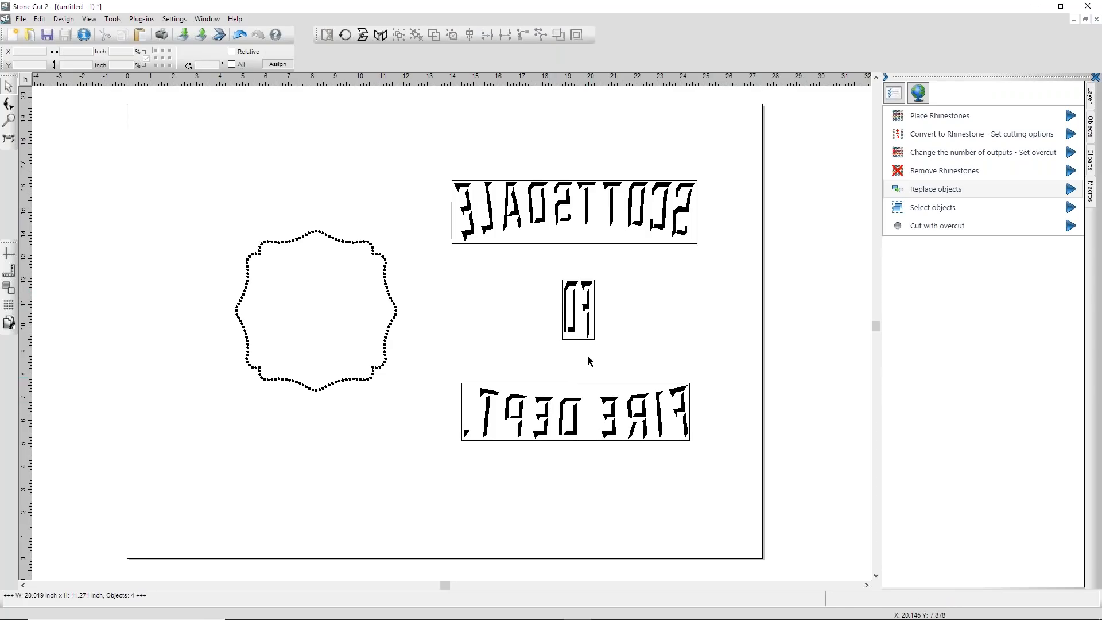
Step: Place the framed FD and FIRE DEPT. lettering side by side directly below the framed SCOTTSDALE lettering
{"action": "left_click_drag", "start_coordinate": [589, 310], "coordinate": [475, 275]}
{"action": "left_click_drag", "start_coordinate": [544, 389], "coordinate": [596, 258]}
{"action": "left_click", "coordinate": [576, 388]}
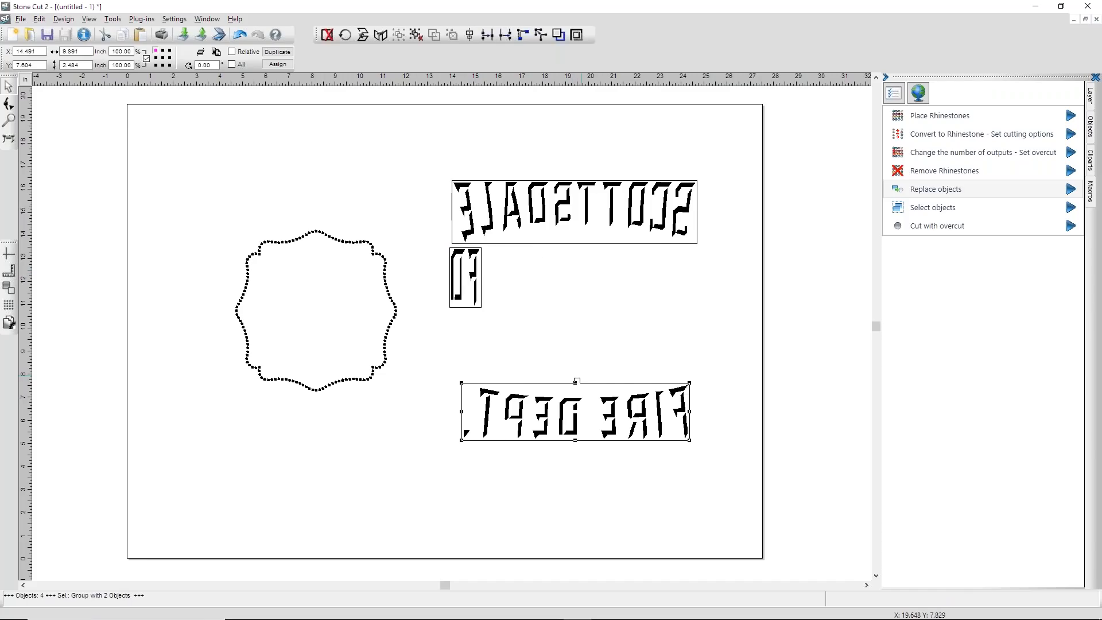
{"action": "left_click", "coordinate": [602, 388]}
{"action": "left_click", "coordinate": [681, 402]}
{"action": "left_click_drag", "start_coordinate": [682, 403], "coordinate": [709, 276]}
Step: Select the three framed lettering objects and preview their output to the GCC Jaguar V 61 with the GlitterFlex profile
{"action": "left_click_drag", "start_coordinate": [427, 161], "coordinate": [760, 362]}
{"action": "left_click", "coordinate": [9, 138]}
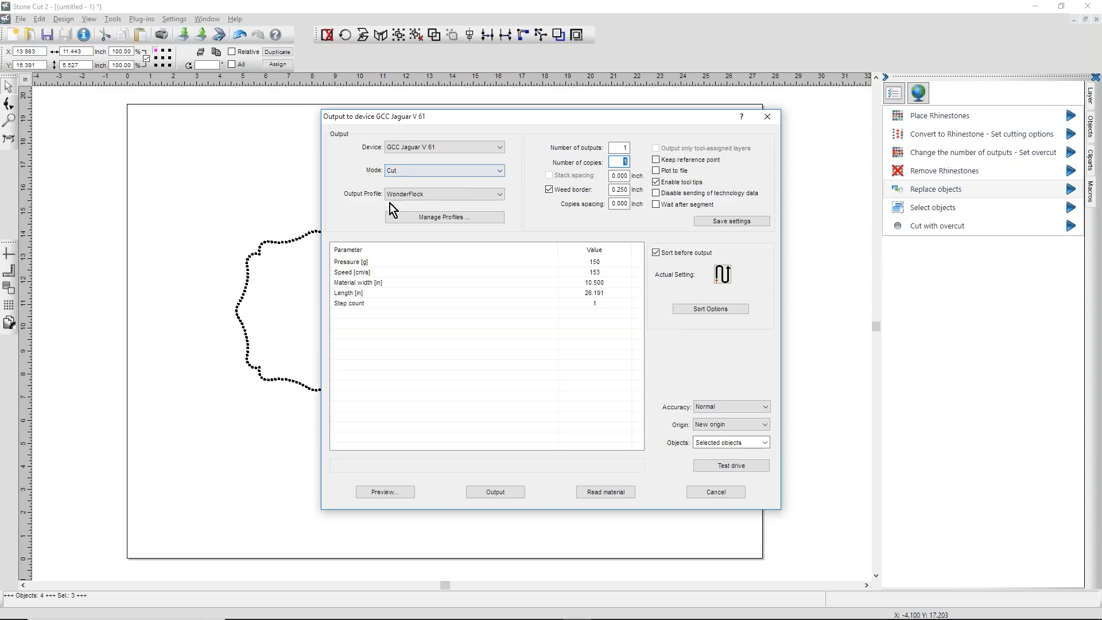
{"action": "left_click", "coordinate": [503, 196]}
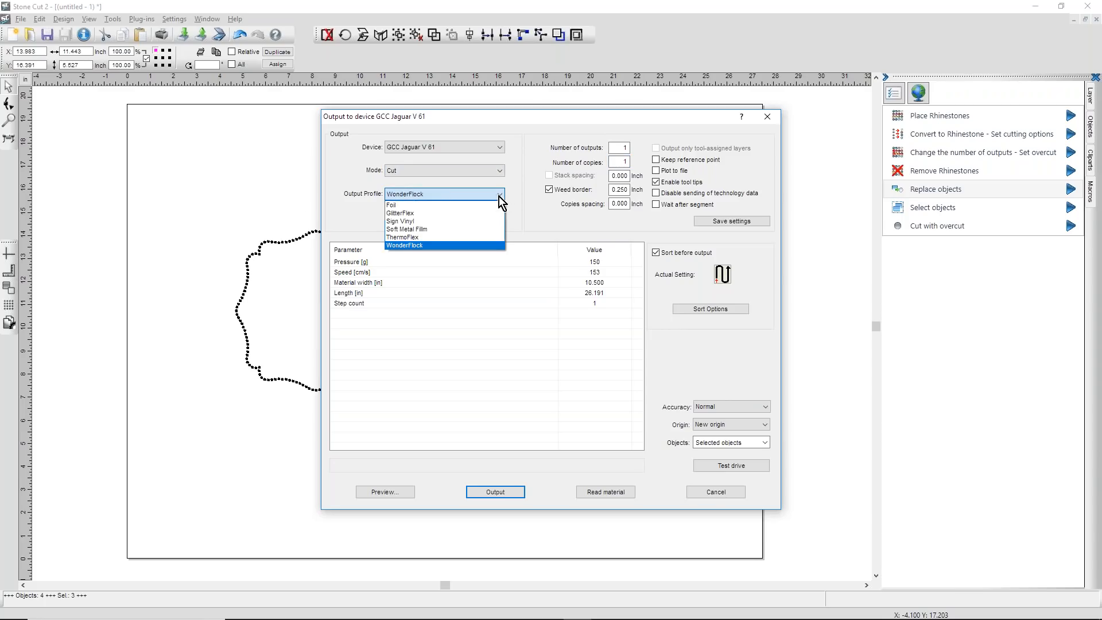
{"action": "left_click", "coordinate": [405, 214]}
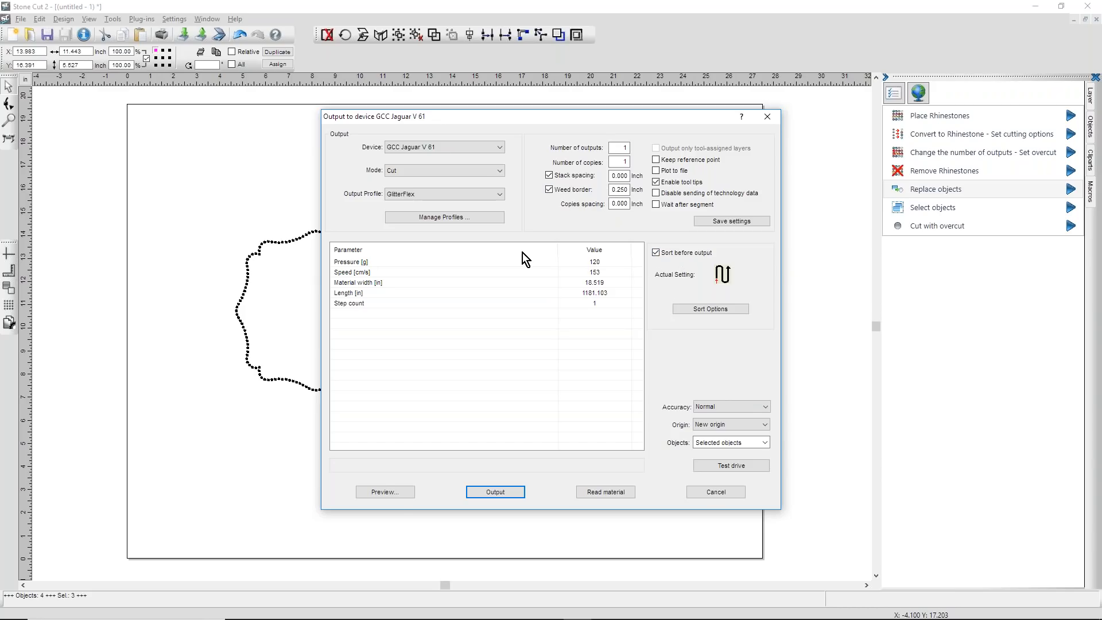
{"action": "left_click", "coordinate": [383, 492]}
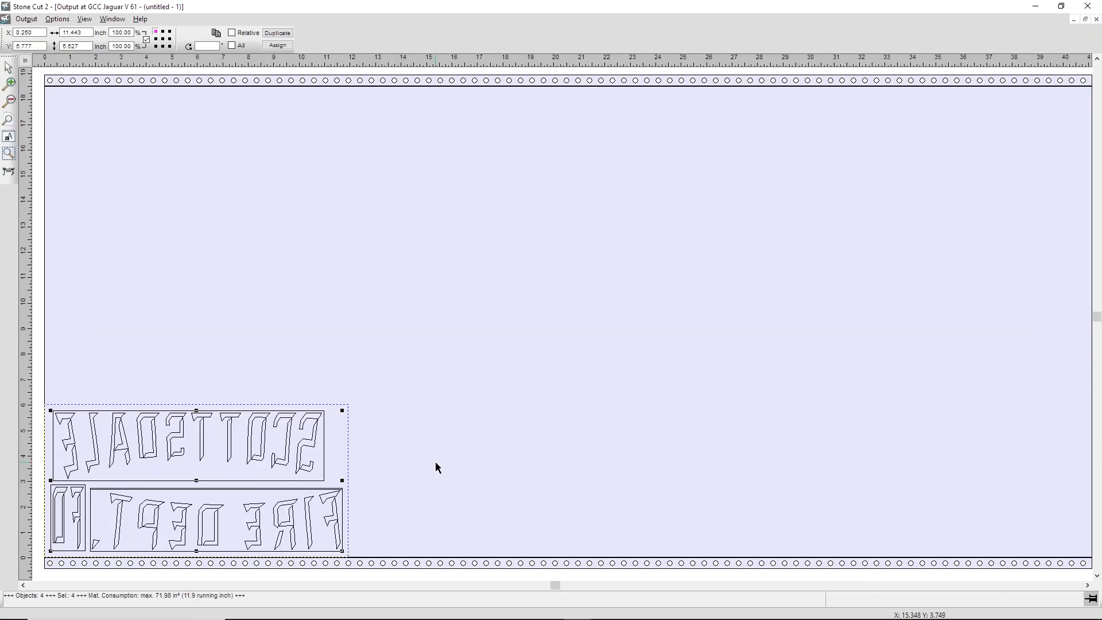
Step: Try duplicating the lettering to 24 horizontal copies and optimizing vinyl consumption with rotation as needed, and close the preview
{"action": "left_click", "coordinate": [218, 36]}
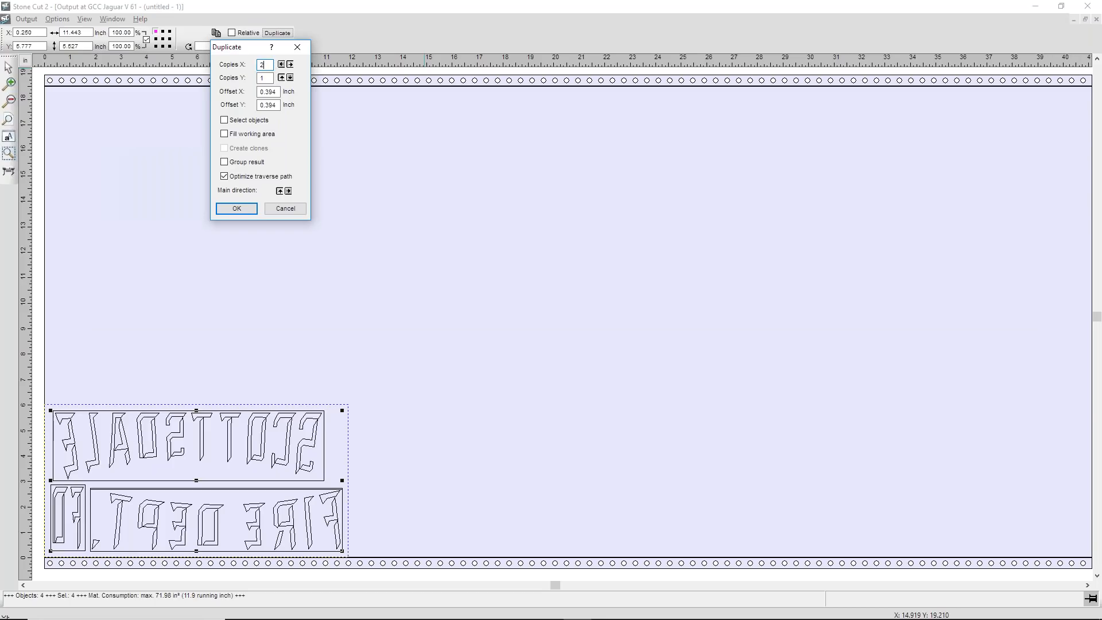
{"action": "type", "text": "24"}
{"action": "left_click", "coordinate": [237, 209]}
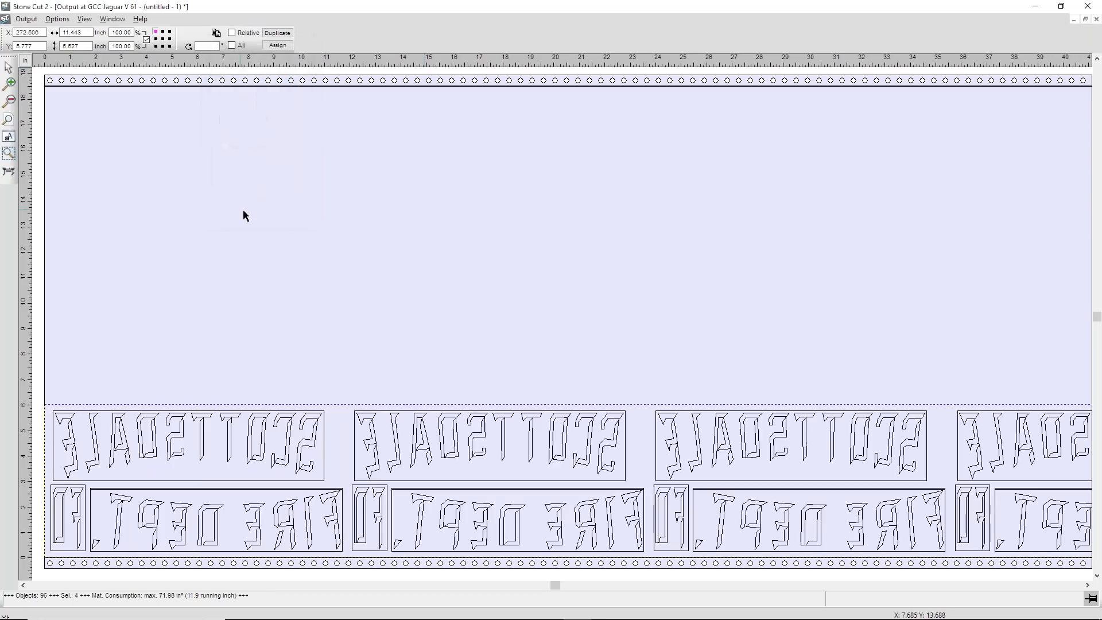
{"action": "left_click", "coordinate": [57, 18]}
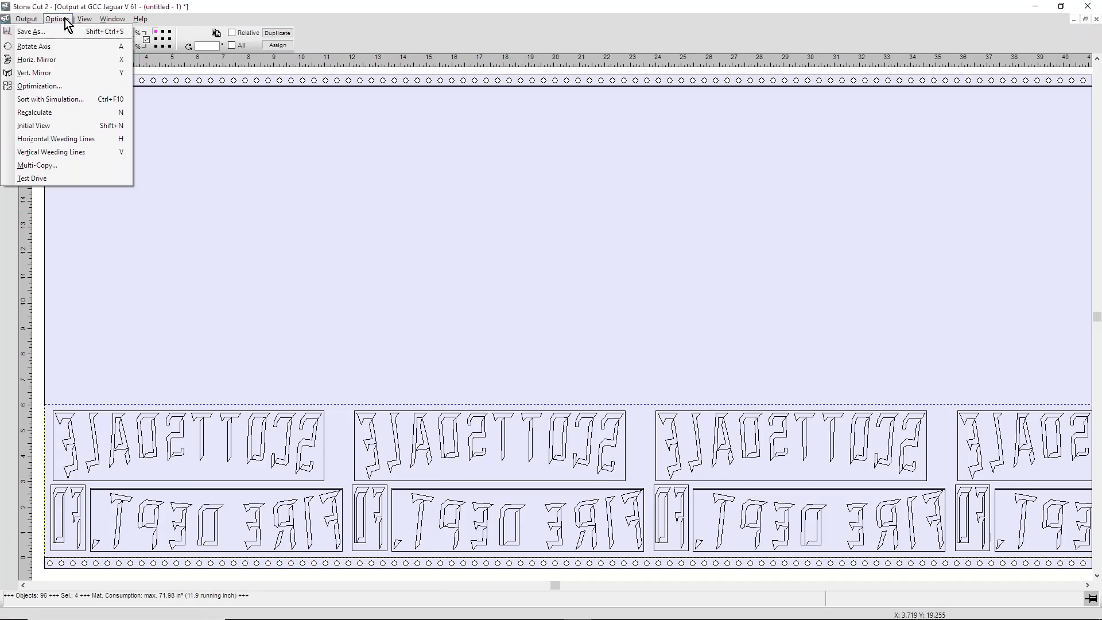
{"action": "left_click", "coordinate": [49, 85]}
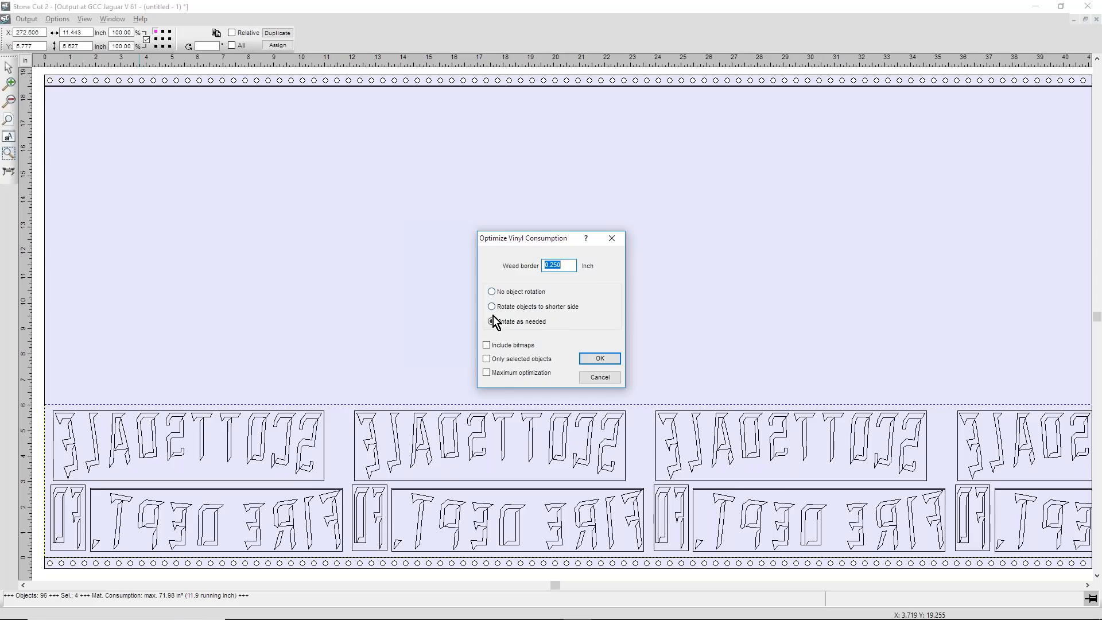
{"action": "left_click", "coordinate": [597, 361]}
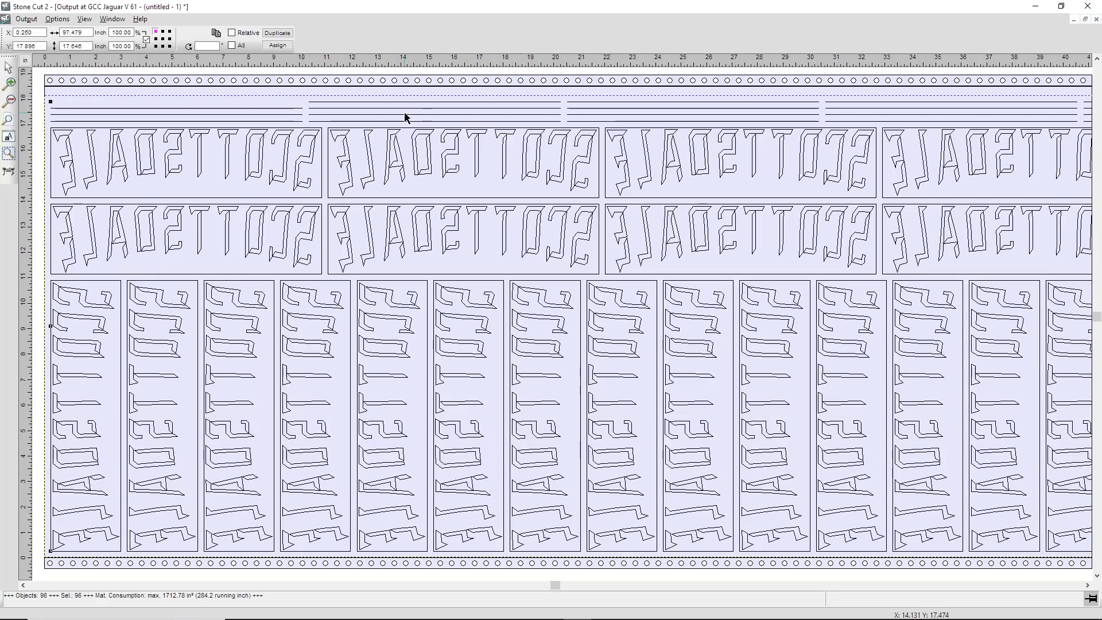
{"action": "left_click", "coordinate": [1096, 19]}
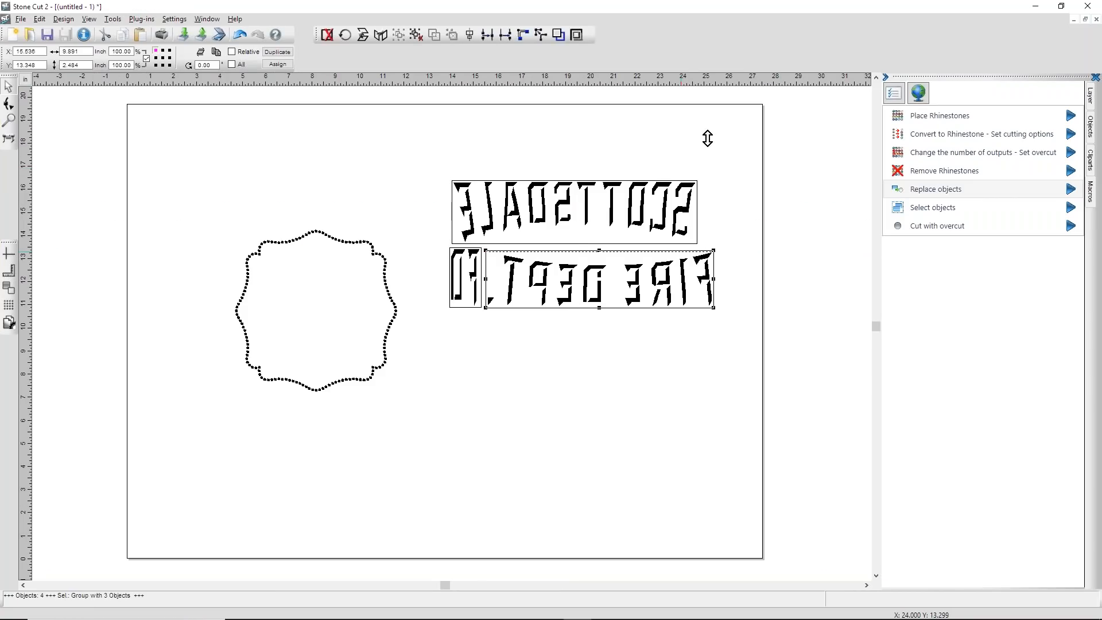
Step: Stretch the framed FIRE DEPT. lettering group downward and delete it from the design
{"action": "left_click_drag", "start_coordinate": [660, 251], "coordinate": [666, 359]}
{"action": "left_click", "coordinate": [623, 362]}
{"action": "left_click", "coordinate": [620, 359]}
{"action": "key", "text": "Delete"}
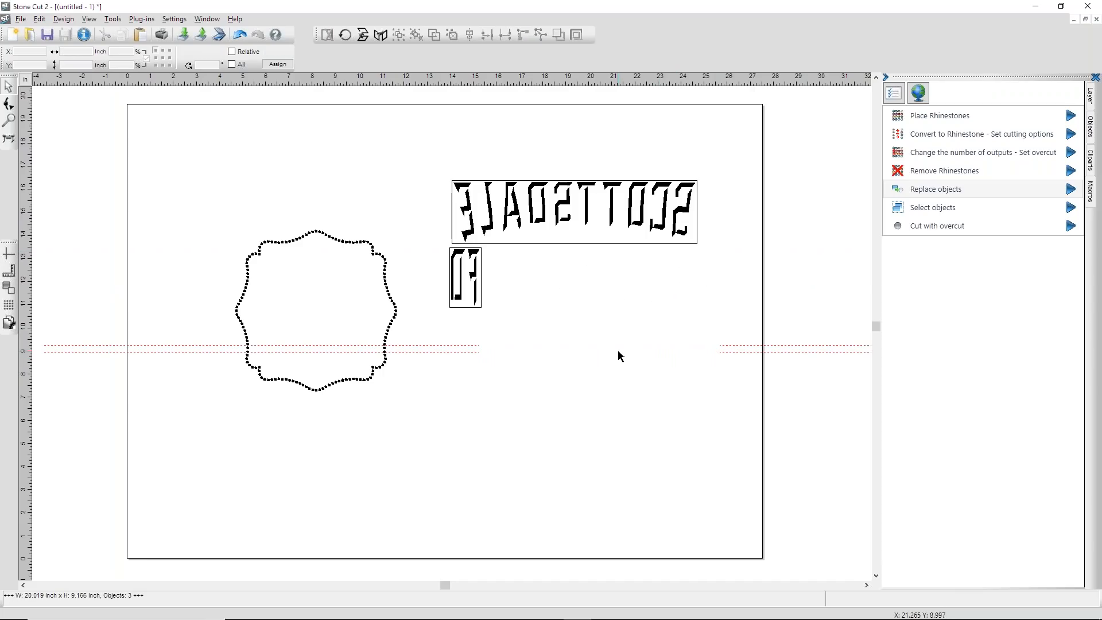
Step: Undo the deletion, stretching, placement and framing, back to the three separate unframed lettering objects
{"action": "key", "text": "ctrl+z"}
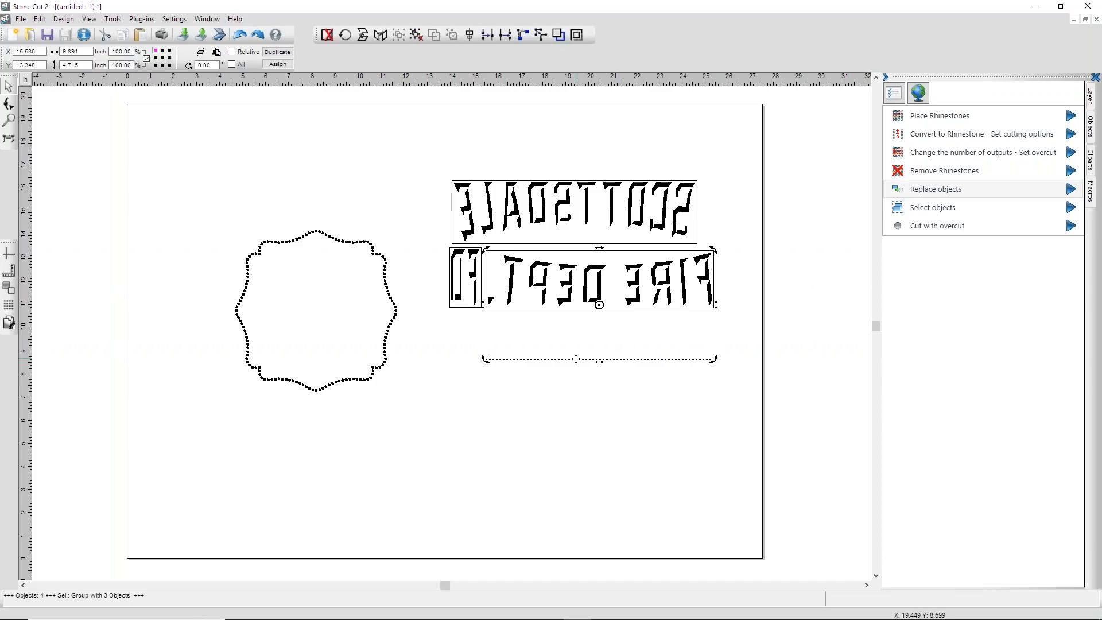
{"action": "key", "text": "ctrl+z"}
{"action": "key", "text": "ctrl+z"}
{"action": "key", "text": "ctrl+z"}
{"action": "key", "text": "ctrl+z"}
{"action": "key", "text": "ctrl+z"}
Step: Add one rectangular weeding frame around each of the SCOTTSDALE, FD and FIRE DEPT. lettering objects
{"action": "left_click", "coordinate": [696, 275]}
{"action": "left_click", "coordinate": [581, 207]}
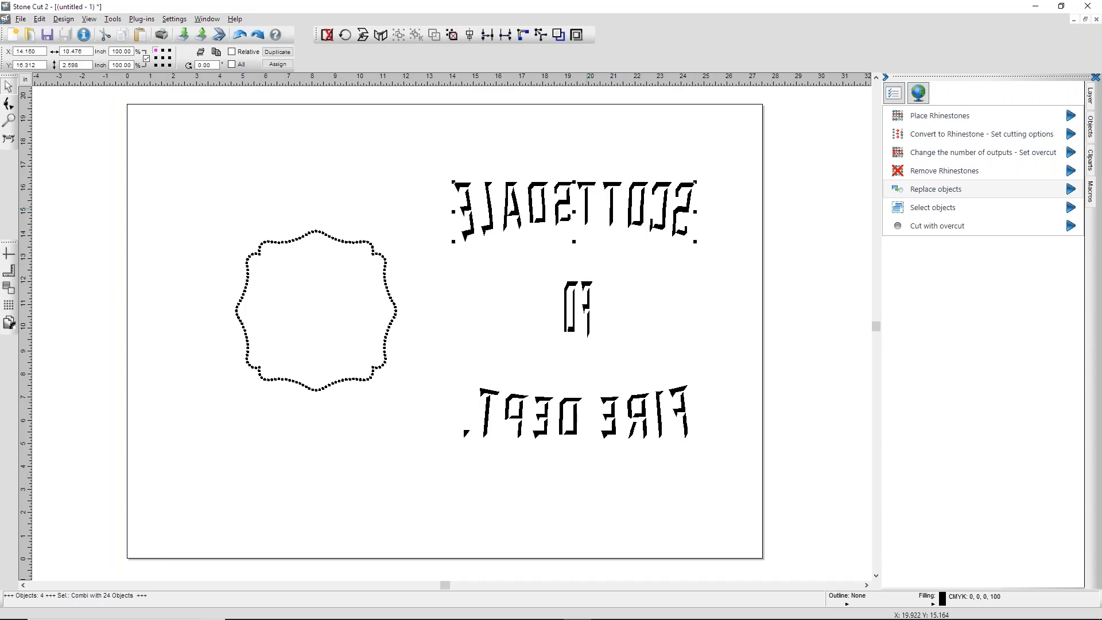
{"action": "key", "text": "w"}
{"action": "left_click", "coordinate": [588, 286]}
{"action": "key", "text": "w"}
{"action": "left_click", "coordinate": [604, 399]}
{"action": "key", "text": "w"}
{"action": "left_click", "coordinate": [604, 327]}
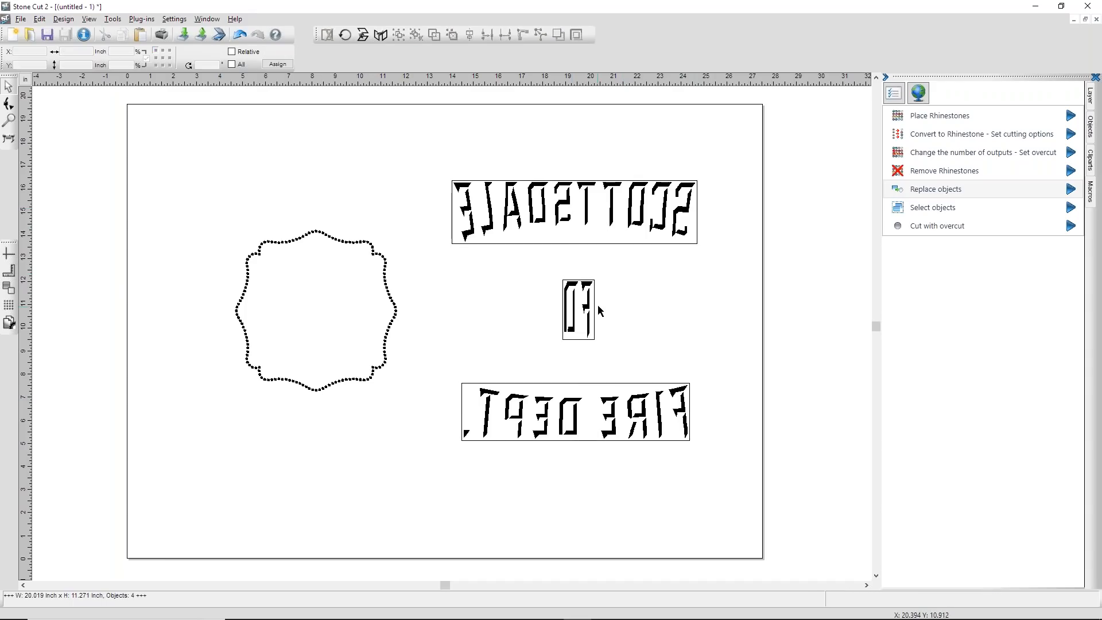
Step: Place framed FD and FIRE DEPT. side by side below SCOTTSDALE, and preview the three objects' output with the GlitterFlex profile
{"action": "left_click_drag", "start_coordinate": [590, 307], "coordinate": [477, 272]}
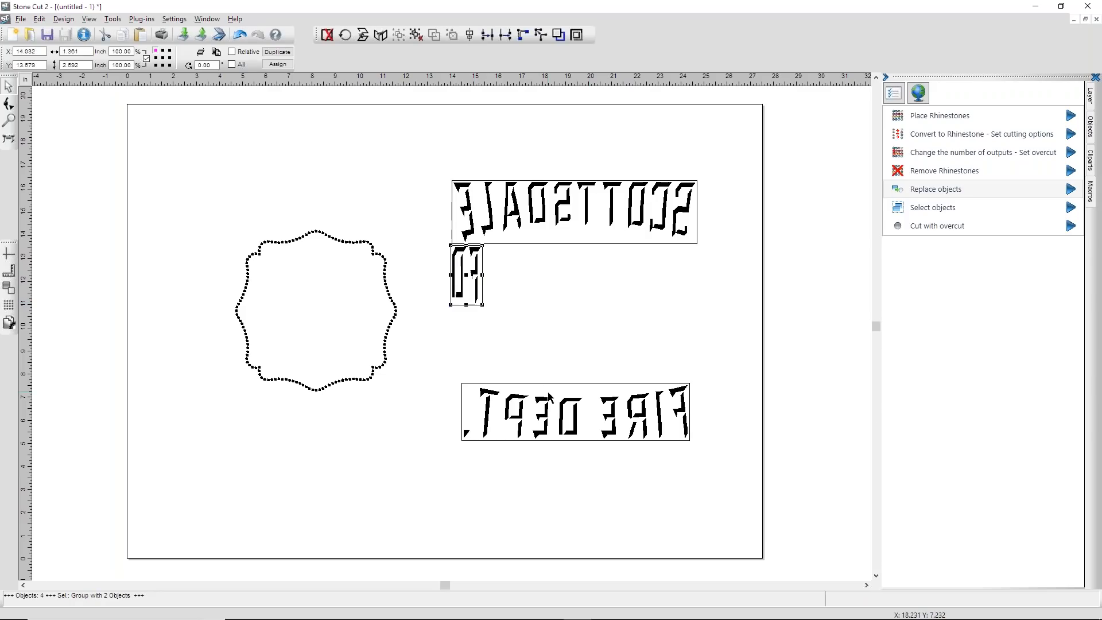
{"action": "left_click_drag", "start_coordinate": [563, 409], "coordinate": [590, 275]}
{"action": "left_click_drag", "start_coordinate": [429, 155], "coordinate": [761, 346]}
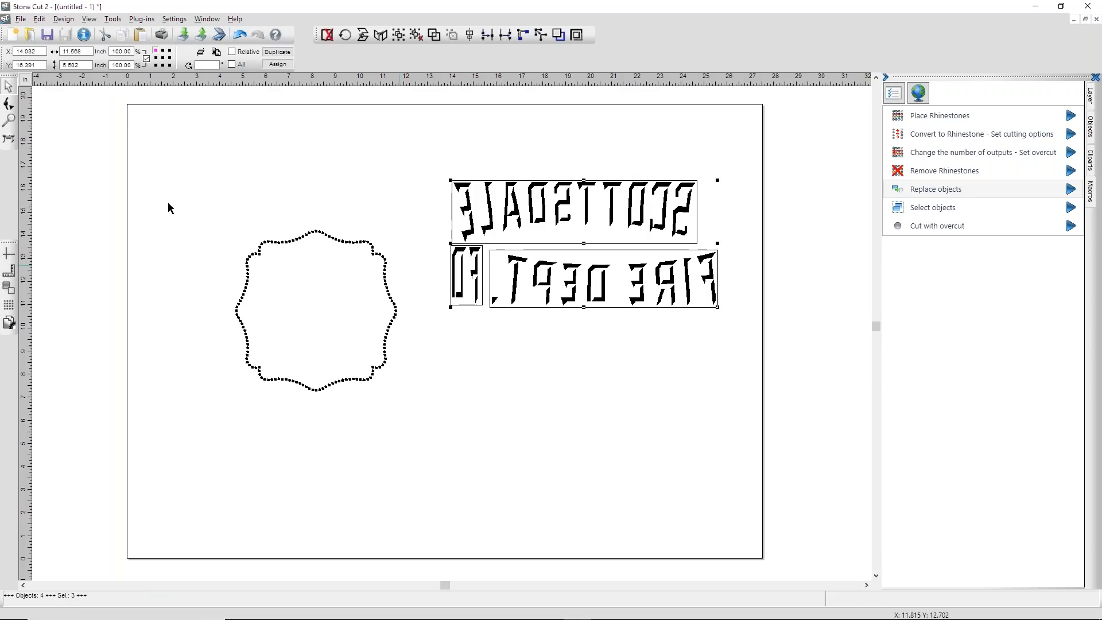
{"action": "left_click", "coordinate": [9, 140]}
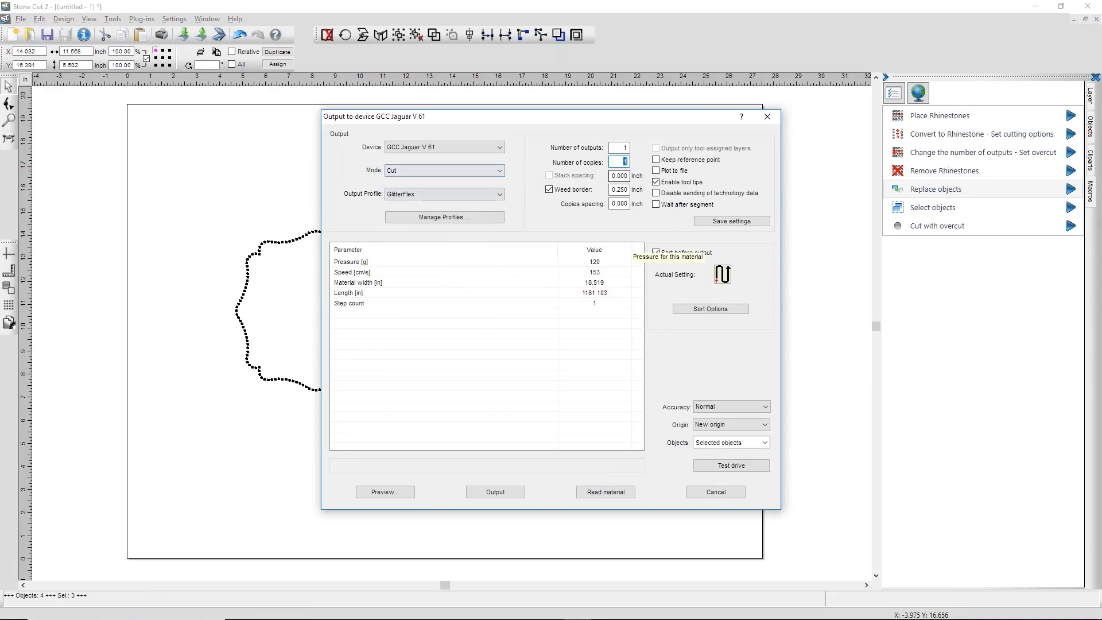
{"action": "left_click", "coordinate": [400, 497]}
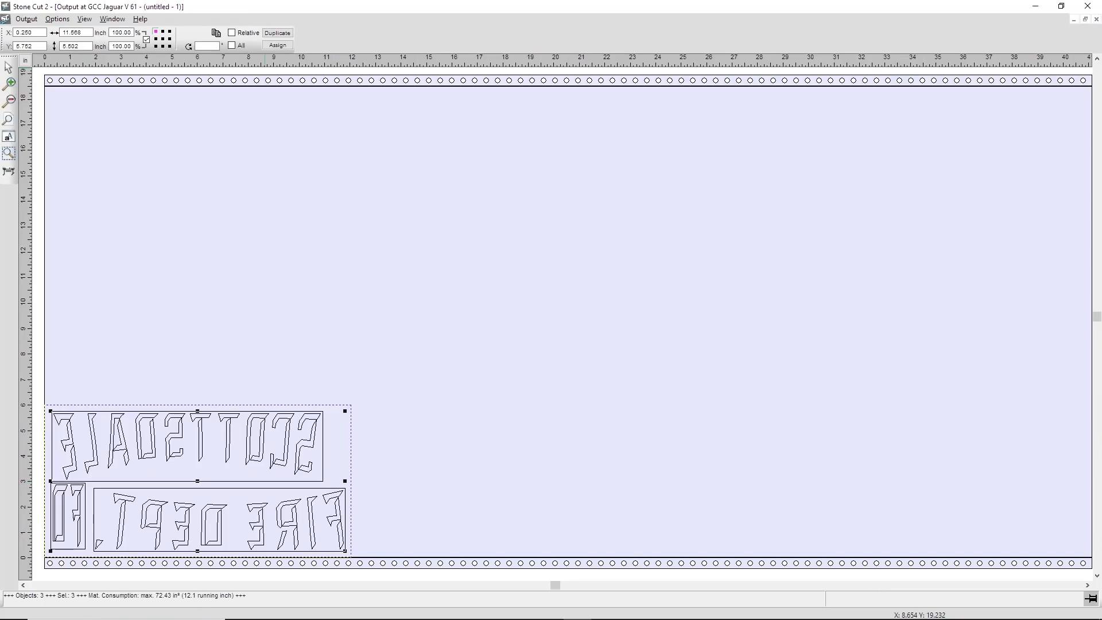
Step: Duplicate the lettering to 24 horizontal copies and optimize vinyl consumption with a 0.250 inch weed border and rotation as needed
{"action": "left_click", "coordinate": [216, 33]}
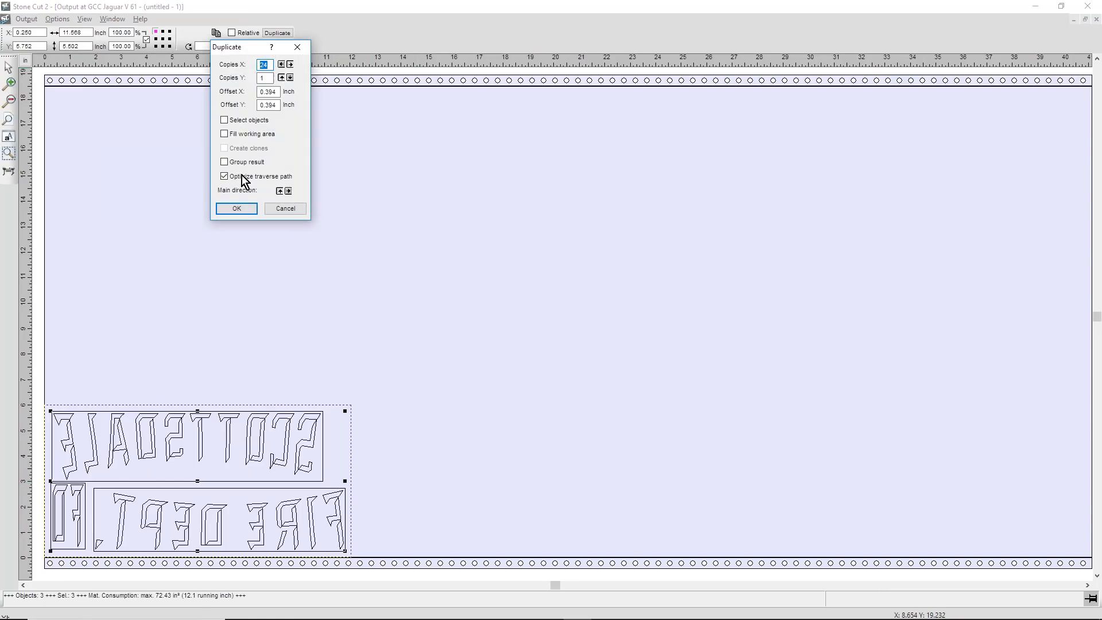
{"action": "left_click", "coordinate": [239, 206]}
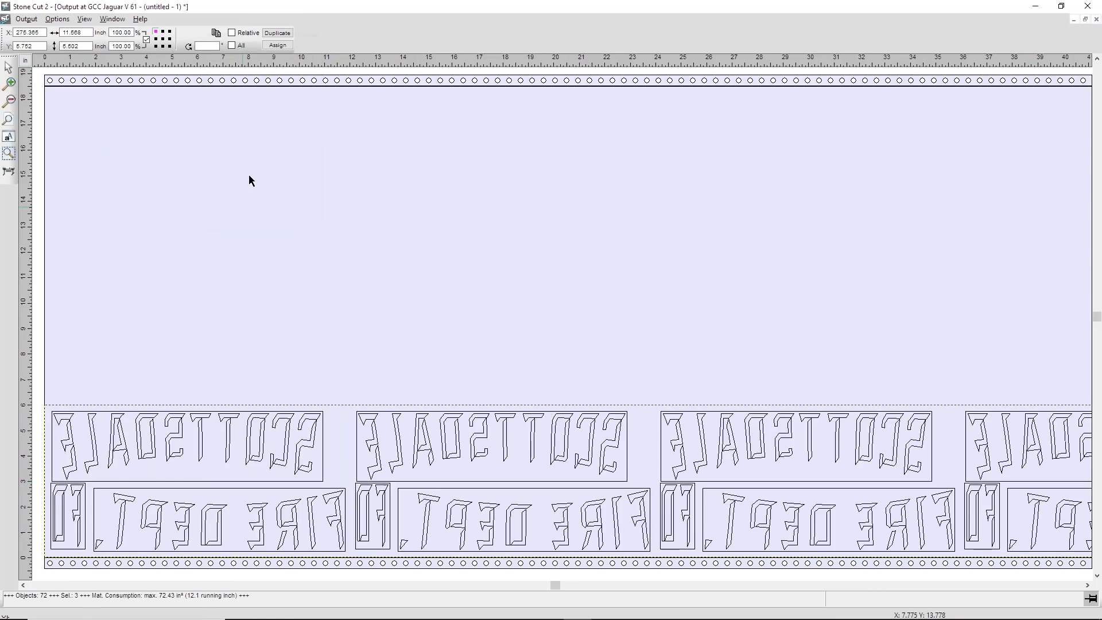
{"action": "left_click", "coordinate": [63, 19]}
{"action": "left_click", "coordinate": [50, 91]}
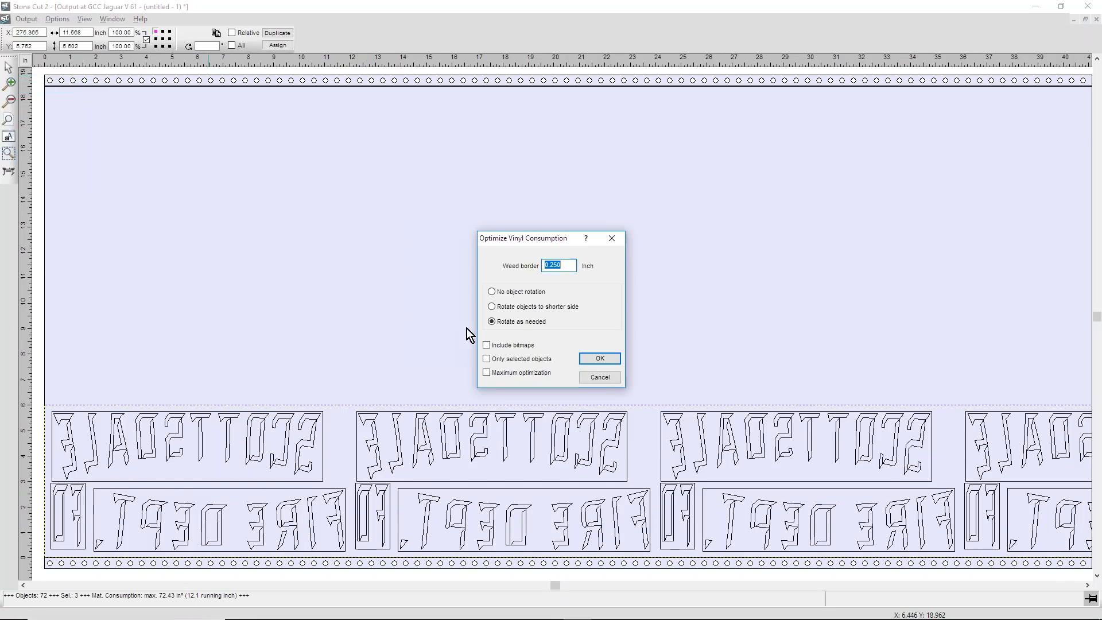
{"action": "left_click", "coordinate": [600, 358]}
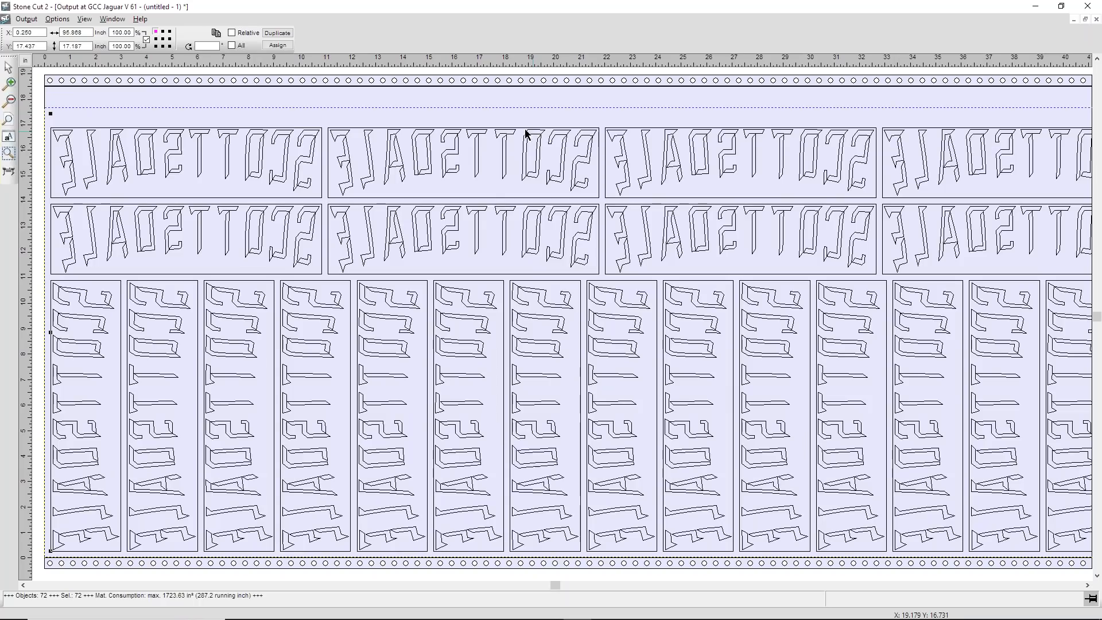
{"action": "left_click_drag", "start_coordinate": [44, 135], "coordinate": [324, 138]}
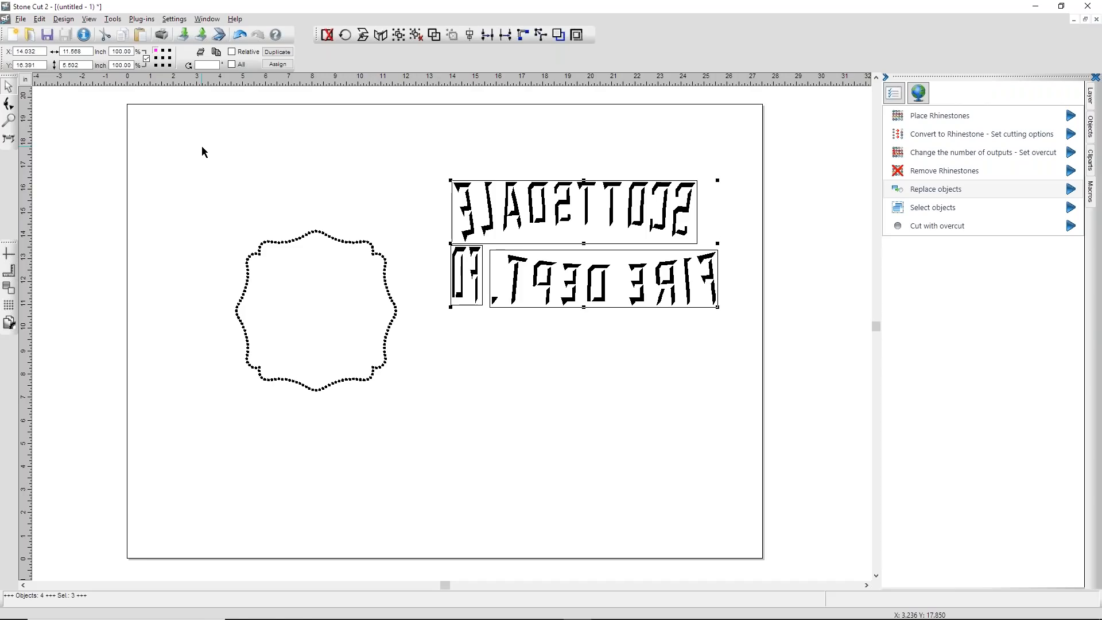
Step: Switch to Scottsdale FD.cdr in CorelDRAW, save it, and view the Rhinestone Designer document information
{"action": "left_click", "coordinate": [1039, 8]}
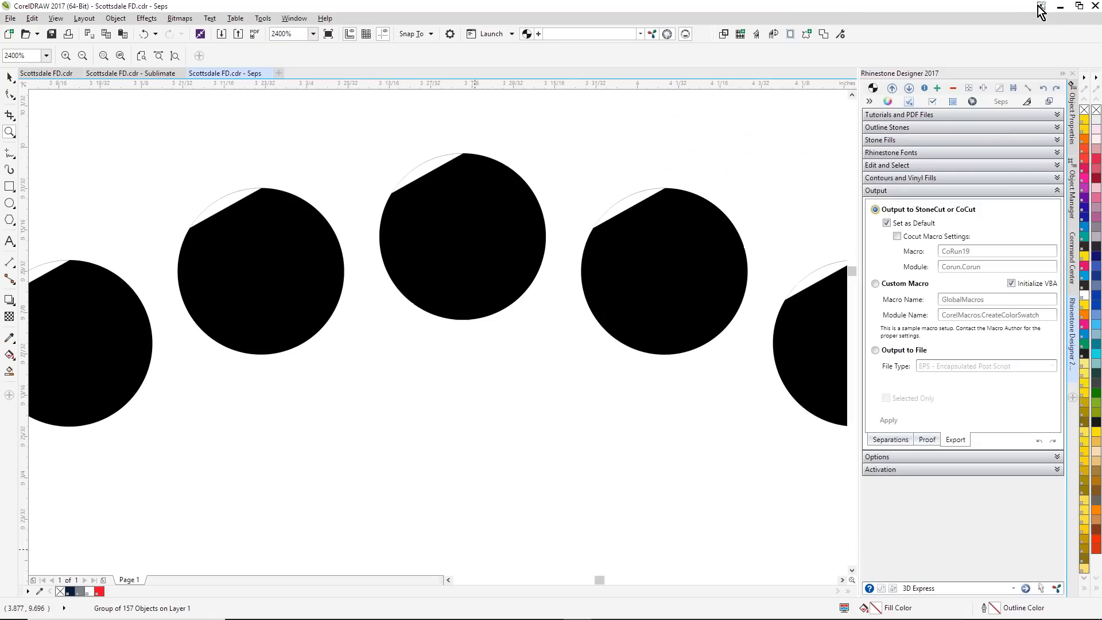
{"action": "left_click", "coordinate": [47, 79]}
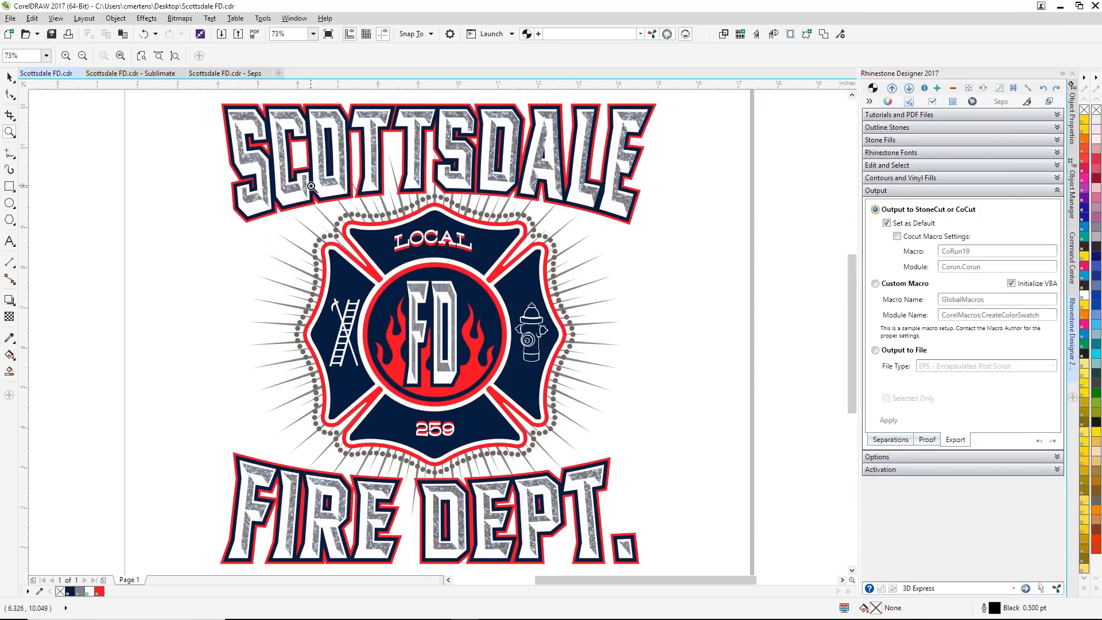
{"action": "left_click", "coordinate": [10, 18]}
{"action": "left_click", "coordinate": [29, 120]}
{"action": "left_click", "coordinate": [929, 97]}
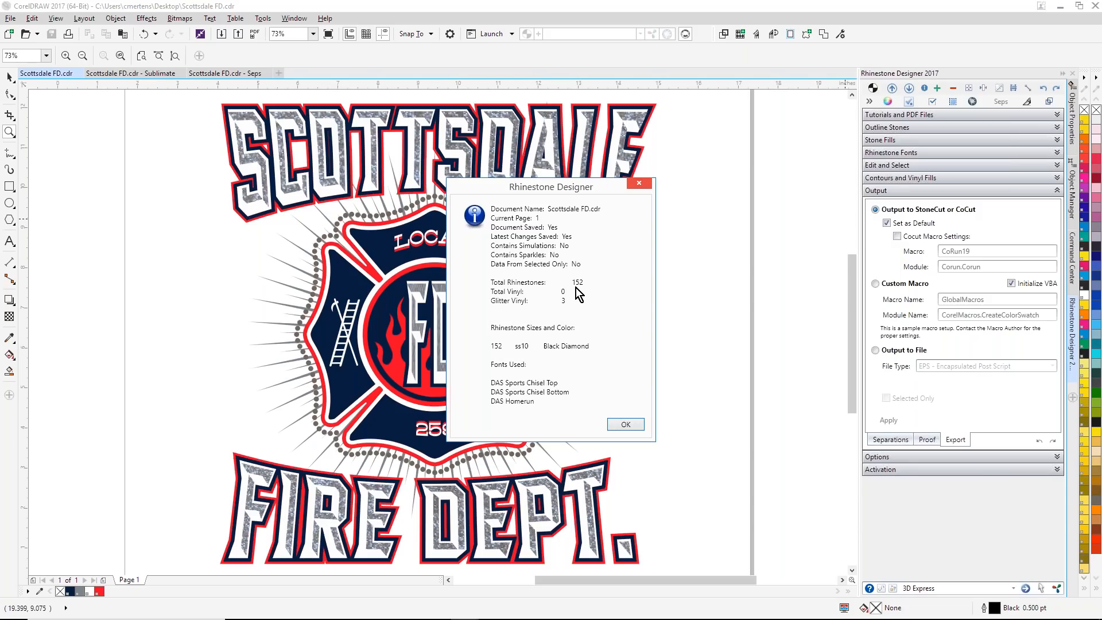
{"action": "left_click", "coordinate": [645, 186]}
Step: Add a locked weed border with a 0.25 margin and apply the Simulation 2 stones with sparkles to a new proof document
{"action": "mouse_move", "coordinate": [630, 618]}
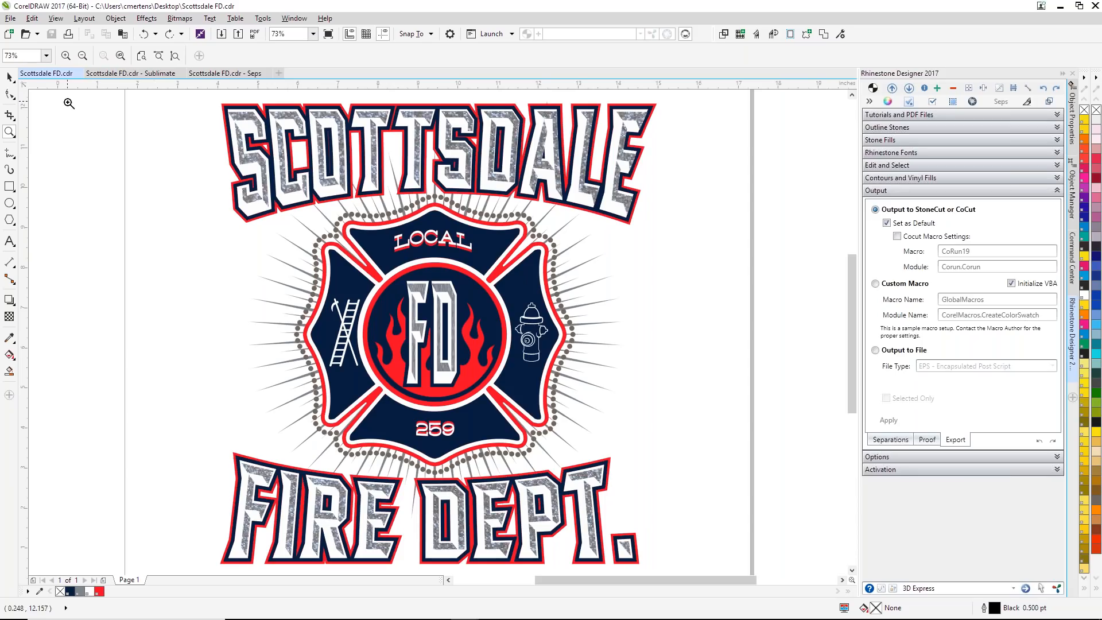
{"action": "left_click", "coordinate": [928, 439]}
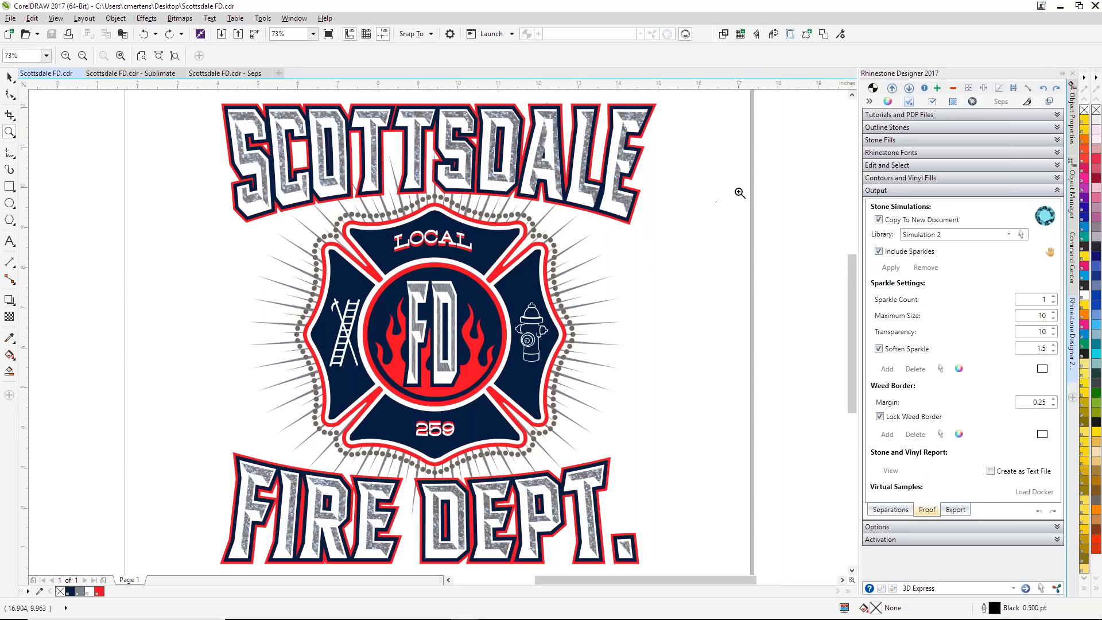
{"action": "left_click", "coordinate": [893, 436]}
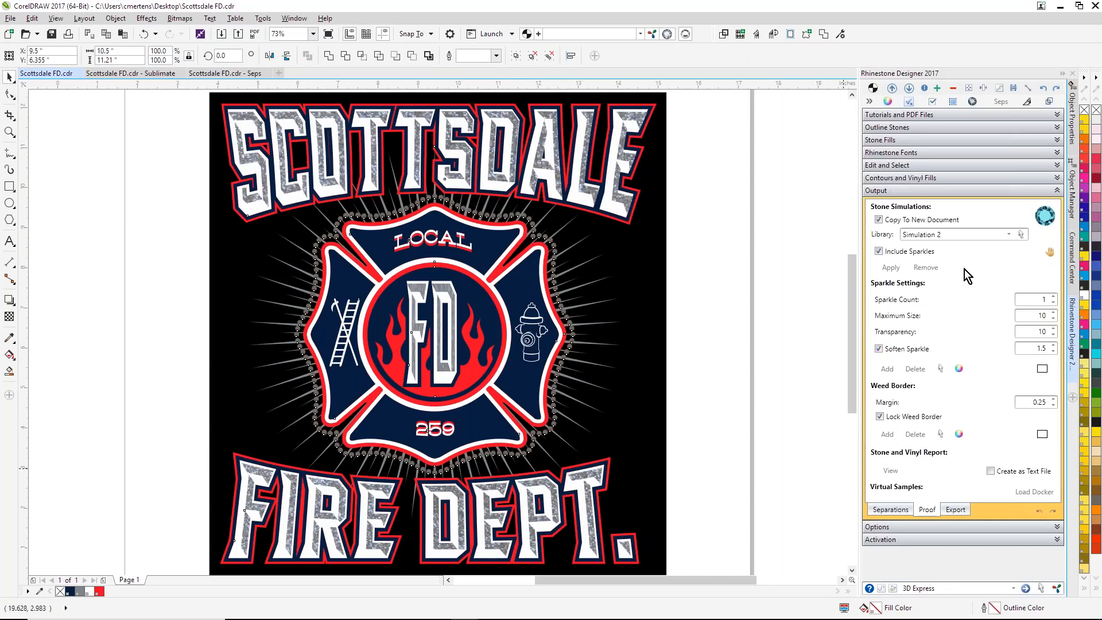
{"action": "left_click", "coordinate": [890, 269]}
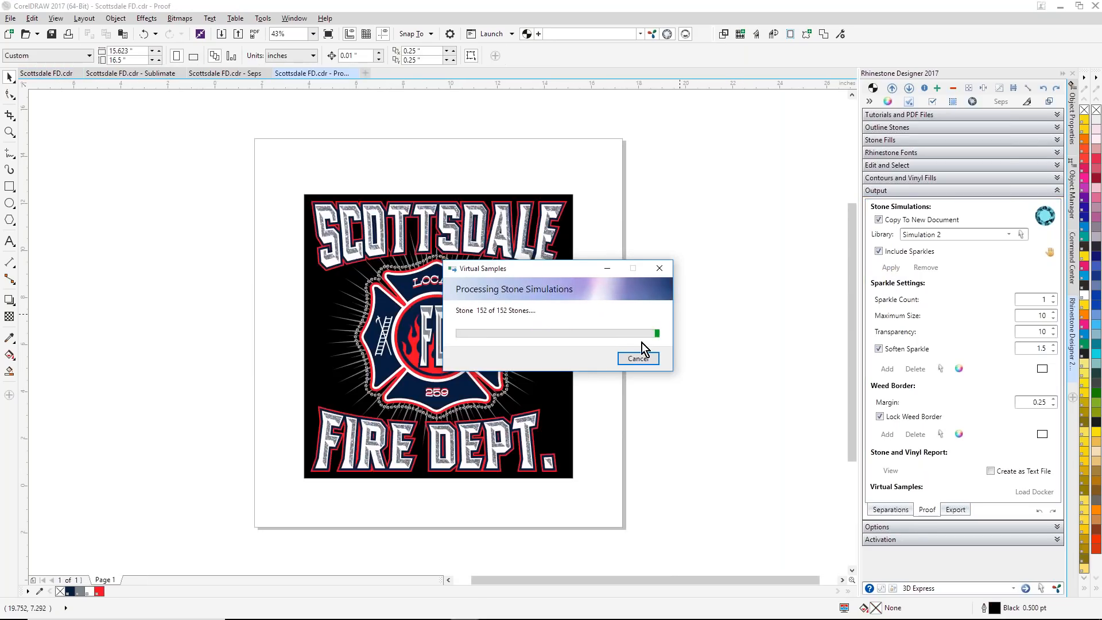
Step: Examine the simulated rhinestones along the upper edge of the fire badge in the proof up close
{"action": "left_click", "coordinate": [10, 132]}
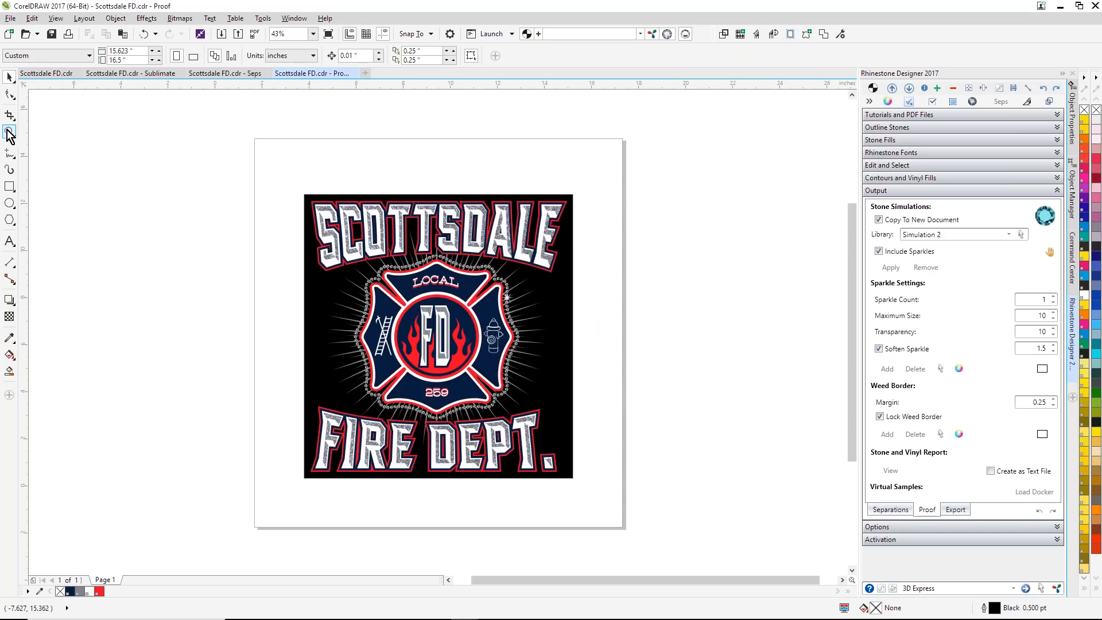
{"action": "left_click_drag", "start_coordinate": [418, 281], "coordinate": [420, 283]}
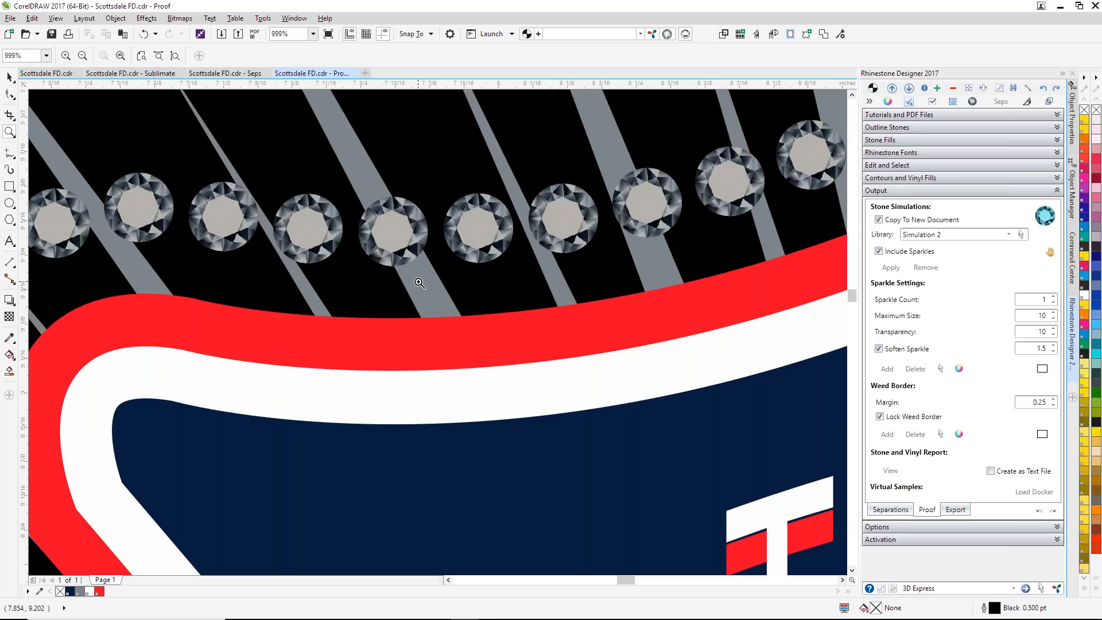
{"action": "right_click", "coordinate": [419, 283]}
{"action": "right_click", "coordinate": [420, 283]}
{"action": "right_click", "coordinate": [420, 283]}
{"action": "right_click", "coordinate": [419, 283]}
{"action": "right_click", "coordinate": [420, 283]}
Step: Unlock the black weed border behind the proof design and delete it
{"action": "left_click", "coordinate": [9, 77]}
{"action": "right_click", "coordinate": [659, 338]}
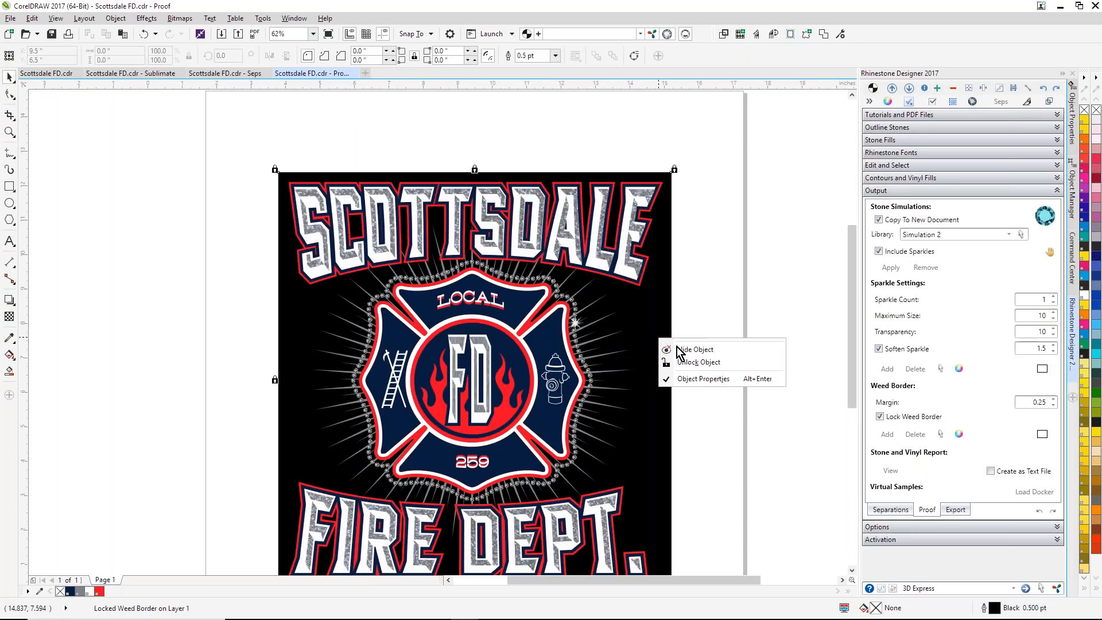
{"action": "left_click", "coordinate": [698, 362]}
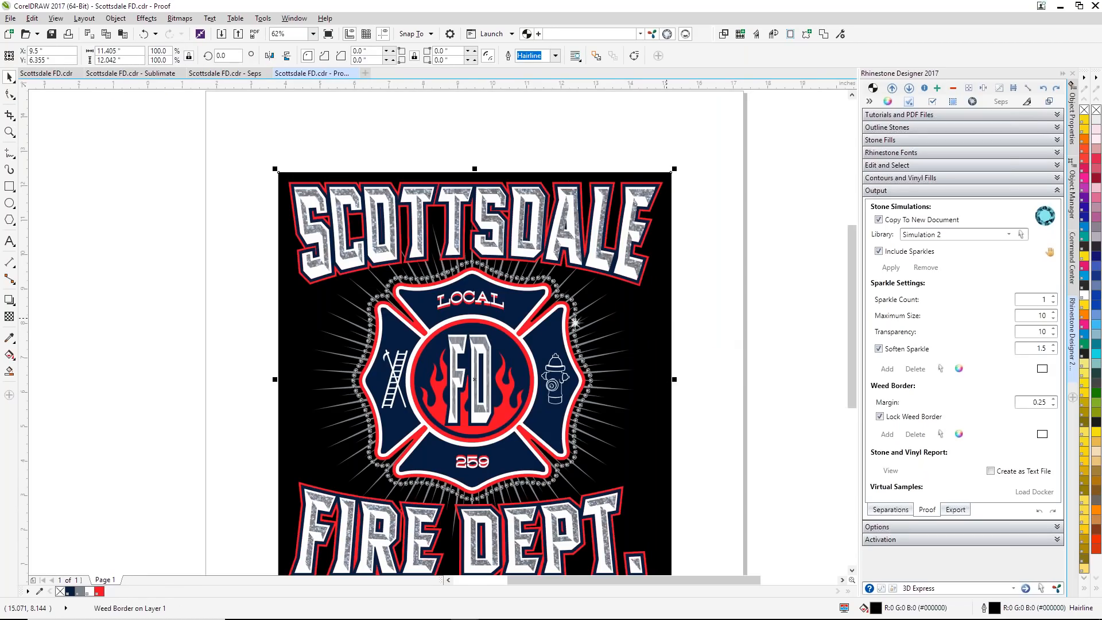
{"action": "key", "text": "Delete"}
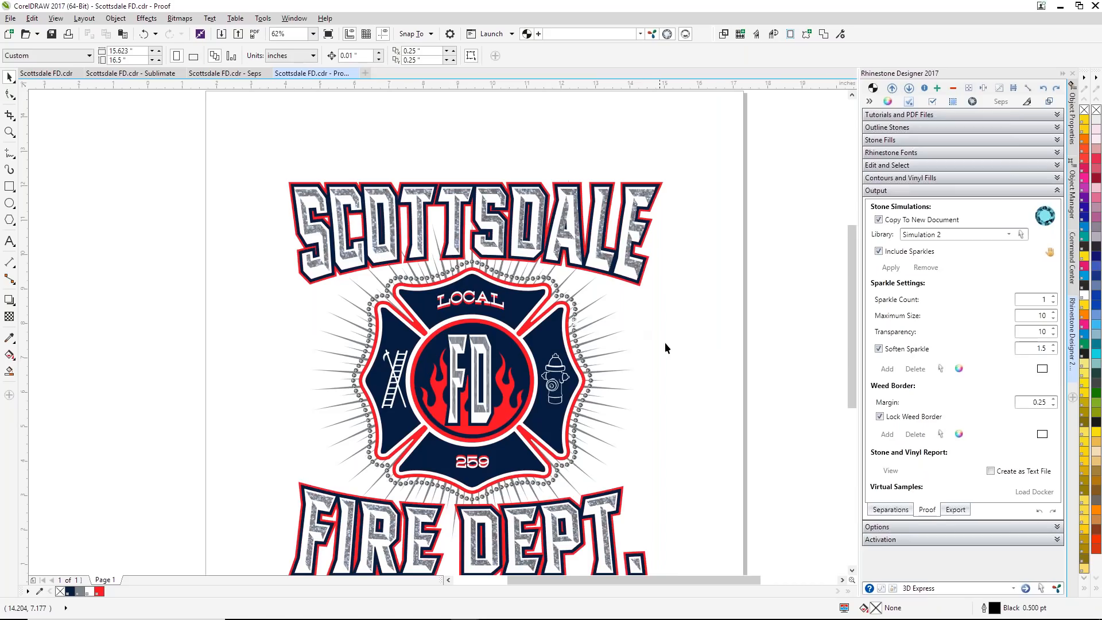
Step: Open the Virtual Samples library of product blanks from the Command Center templates
{"action": "left_click", "coordinate": [1070, 259]}
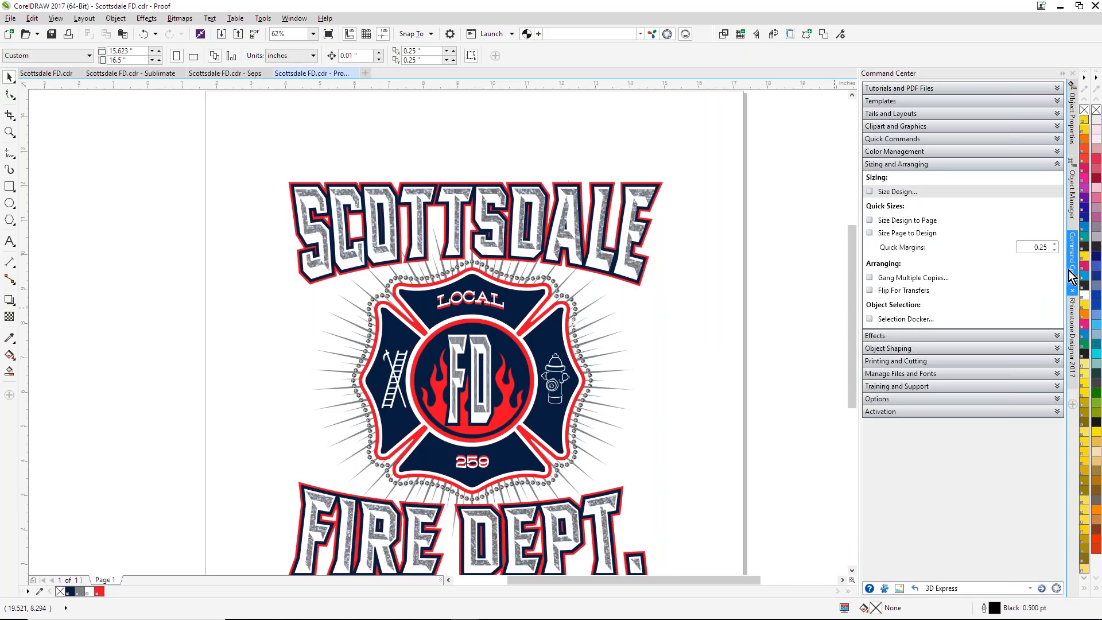
{"action": "left_click", "coordinate": [1057, 101]}
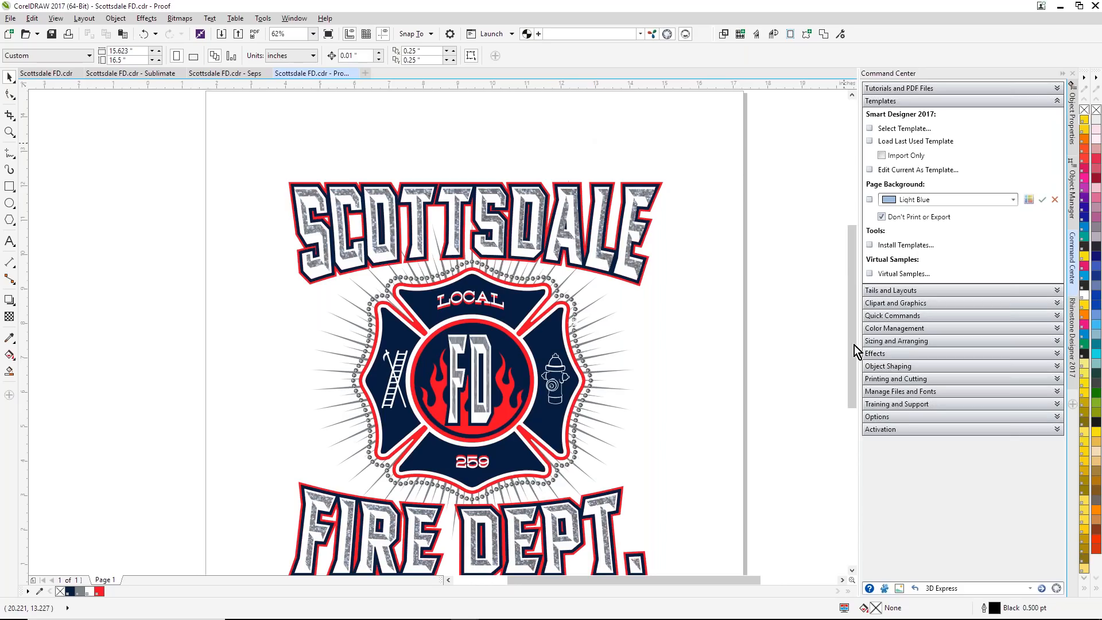
{"action": "left_click", "coordinate": [874, 277]}
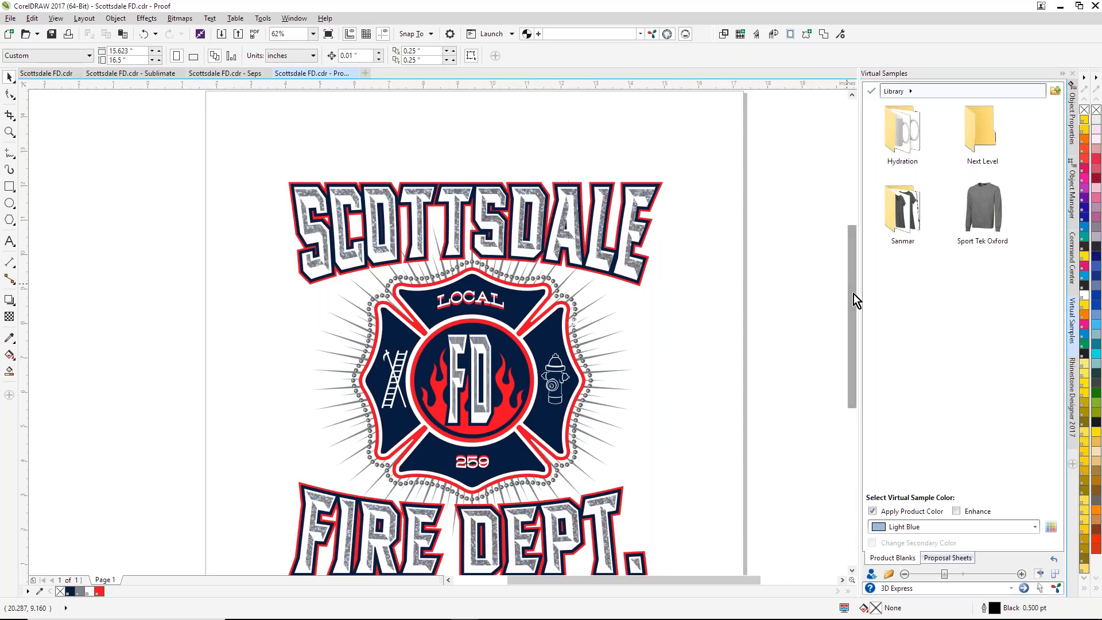
{"action": "mouse_move", "coordinate": [852, 302]}
{"action": "left_mouse_down"}
{"action": "mouse_move", "coordinate": [856, 321]}
{"action": "mouse_move", "coordinate": [849, 309]}
{"action": "left_mouse_up"}
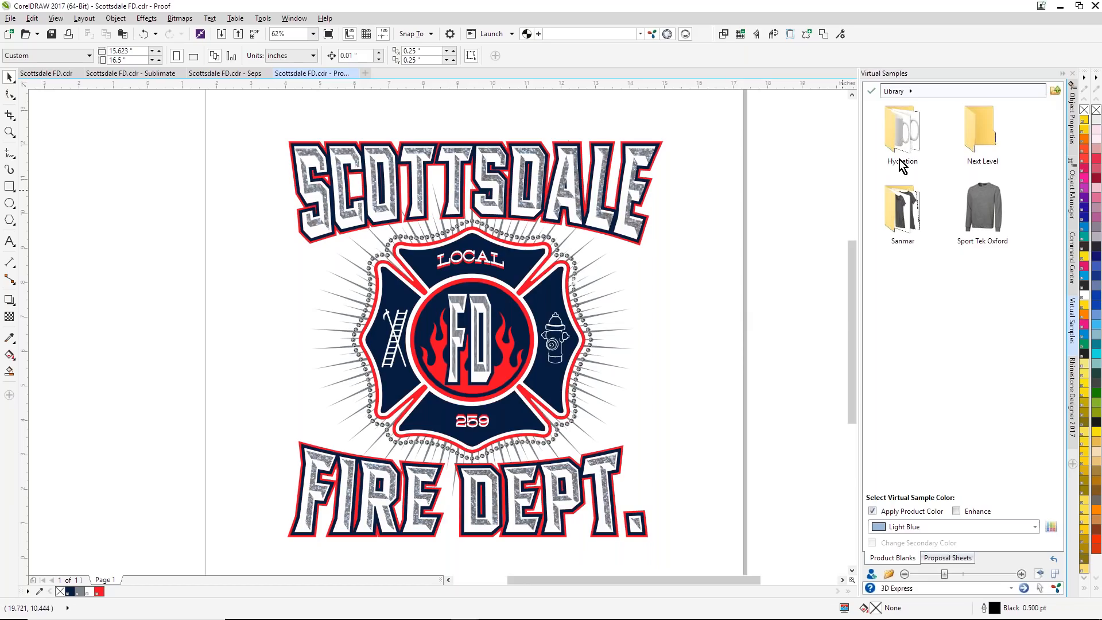
Step: Look through the Hydration, Smart Concepts 2 Photo Edition apparel and Next Level product blanks in the library
{"action": "double_click", "coordinate": [903, 144]}
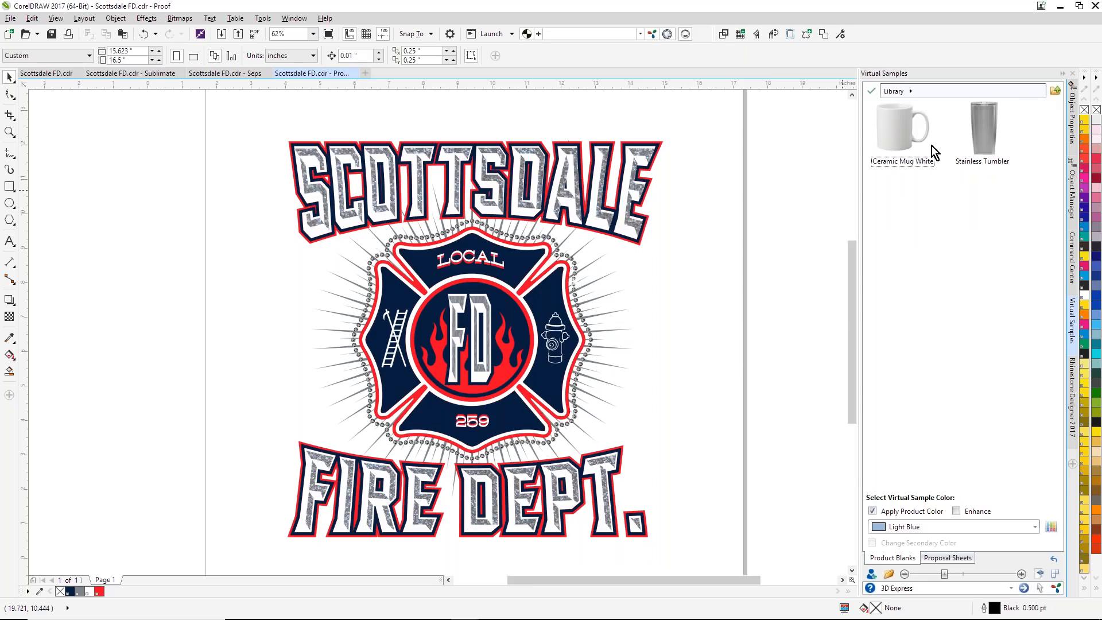
{"action": "double_click", "coordinate": [916, 168]}
{"action": "left_click", "coordinate": [909, 91]}
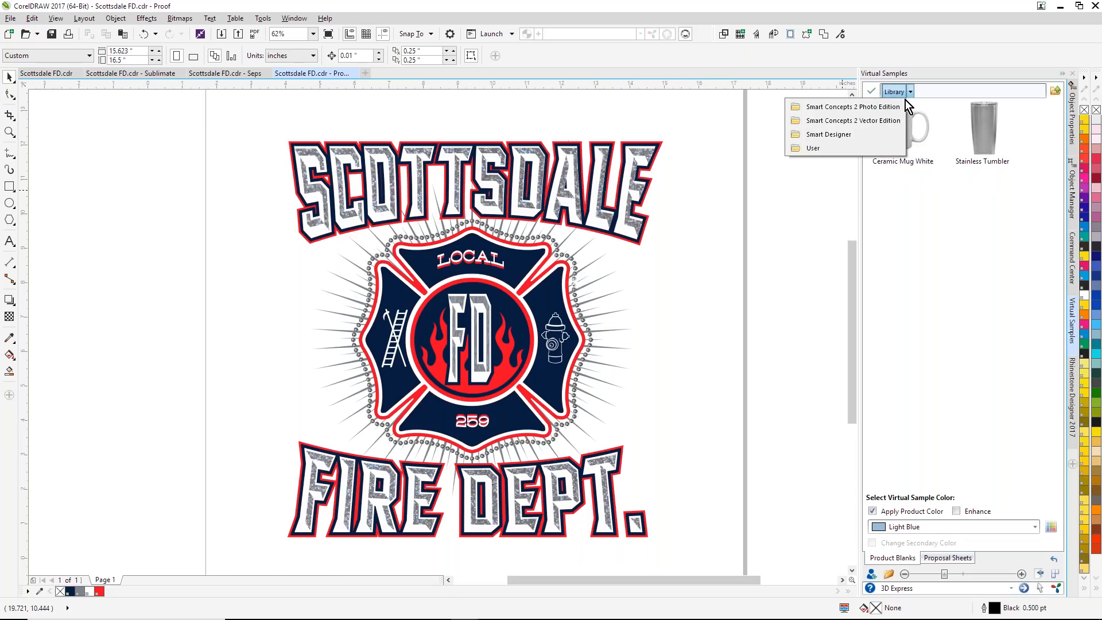
{"action": "left_click", "coordinate": [863, 108]}
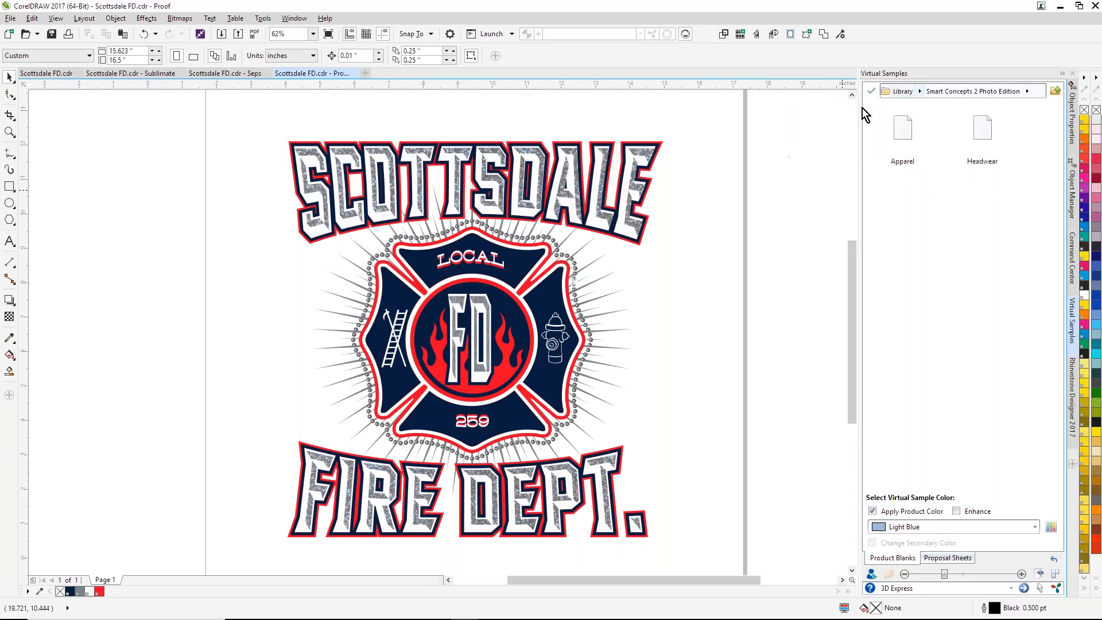
{"action": "double_click", "coordinate": [913, 139]}
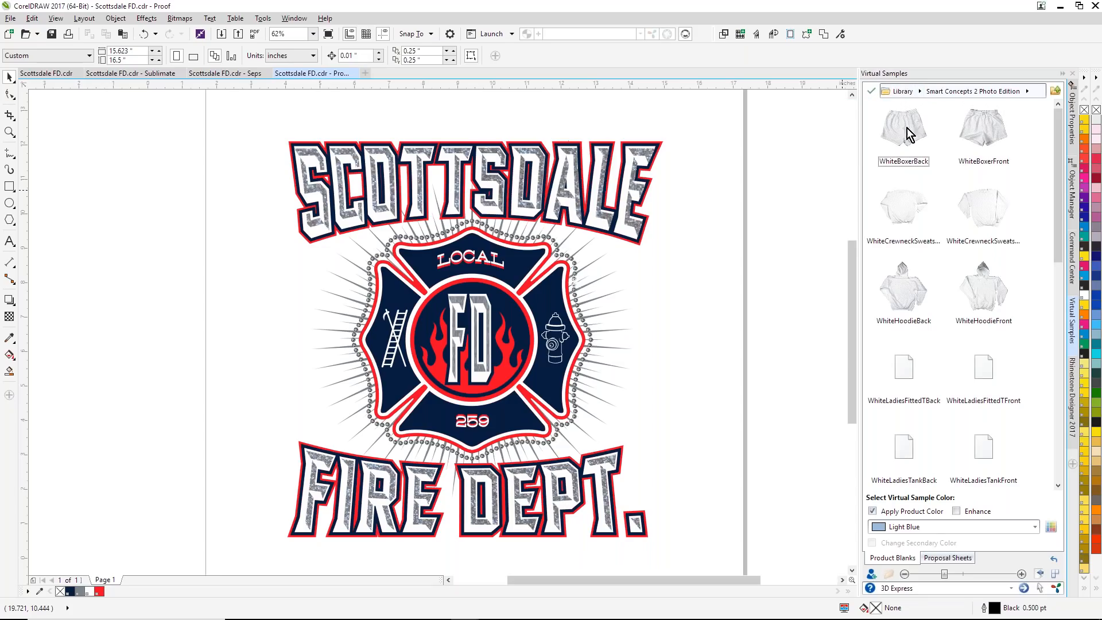
{"action": "left_click", "coordinate": [919, 92]}
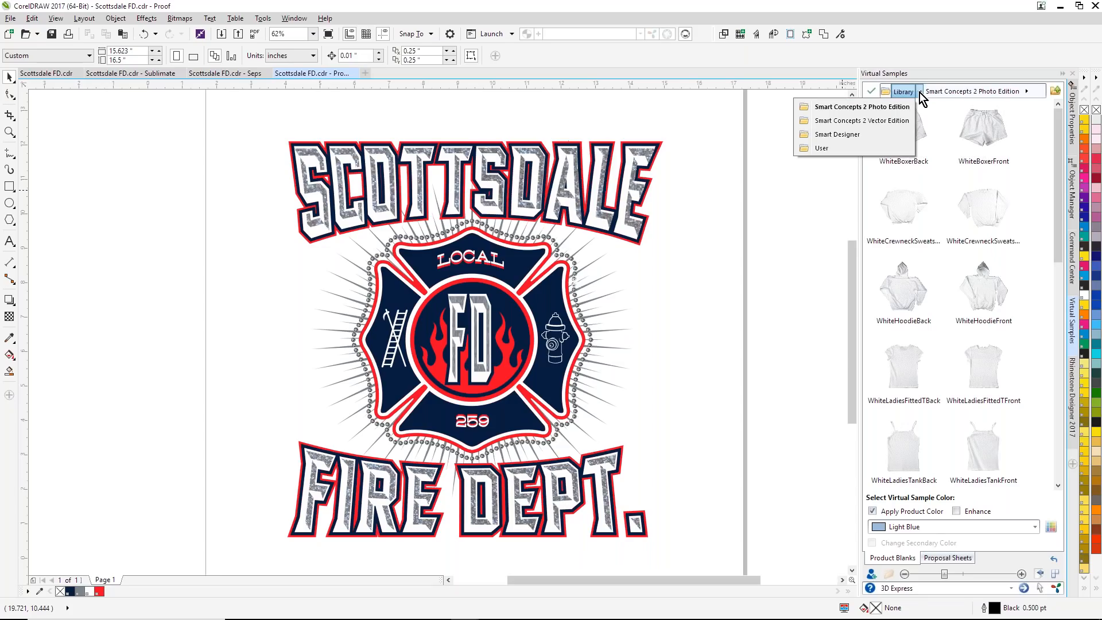
{"action": "left_click", "coordinate": [821, 148]}
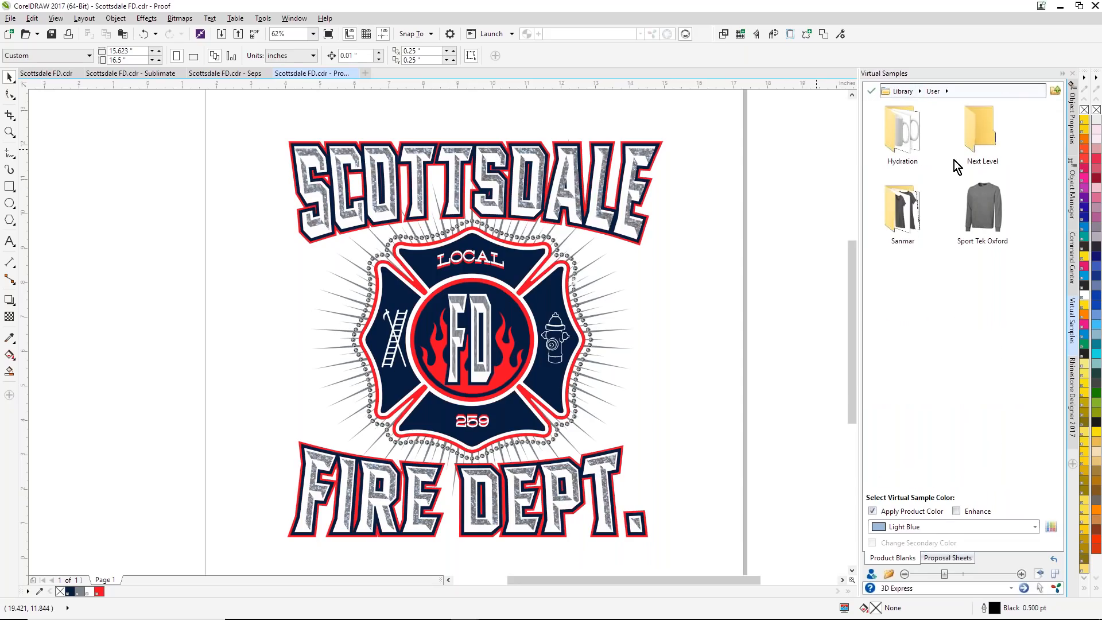
{"action": "double_click", "coordinate": [976, 136]}
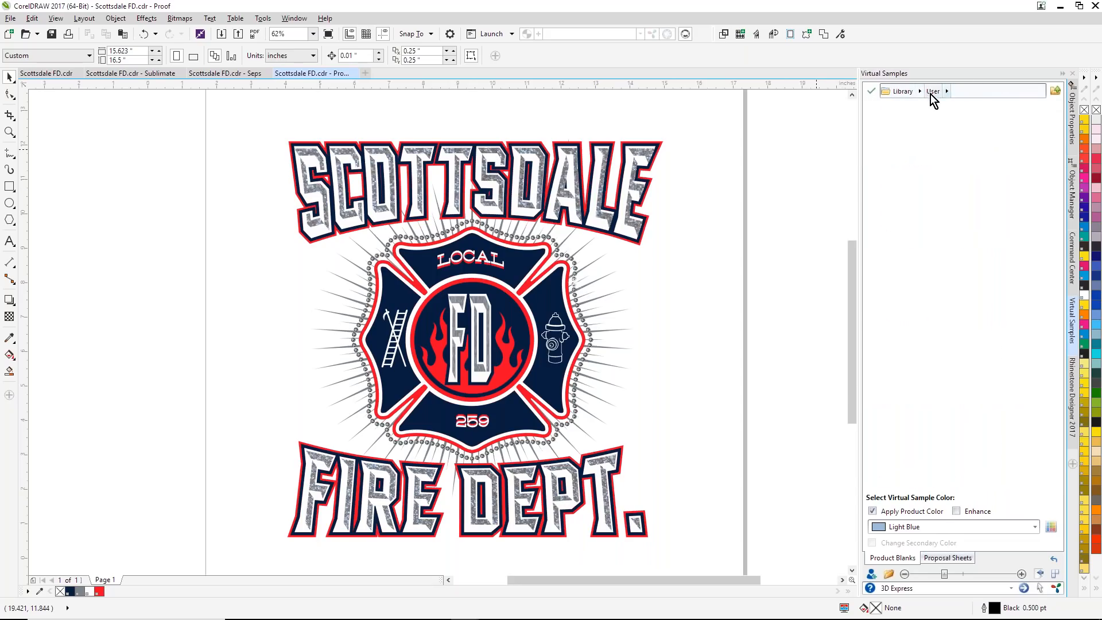
Step: Place the design on the Gildan Softstyle Tee Choc Brown blank from the Sanmar folder, with Apply Product Color turned off
{"action": "left_click", "coordinate": [945, 92]}
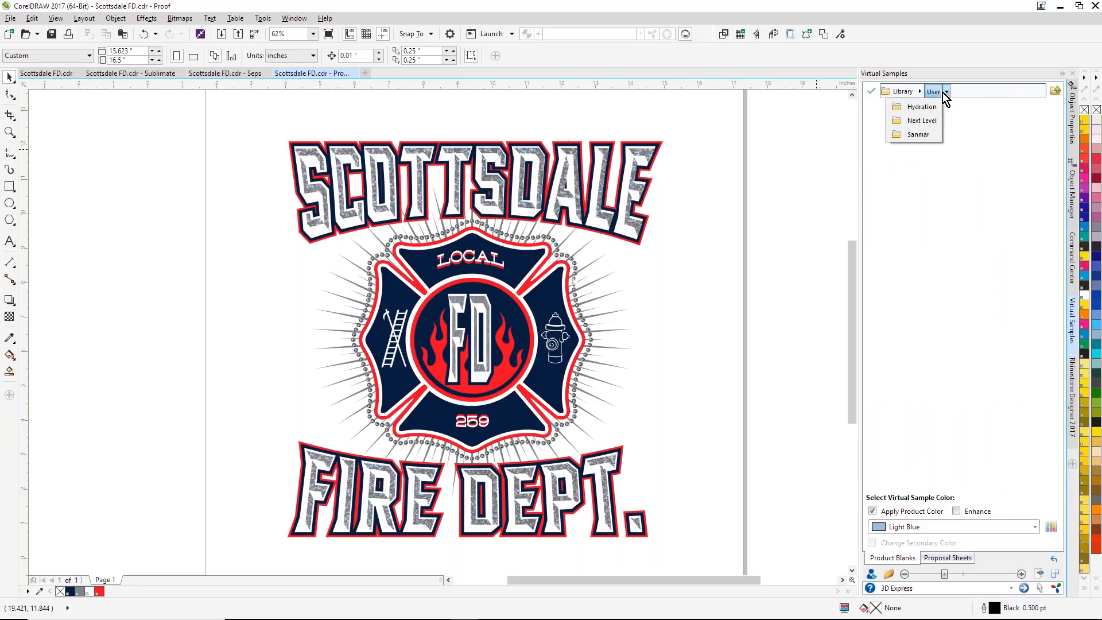
{"action": "left_click", "coordinate": [917, 134]}
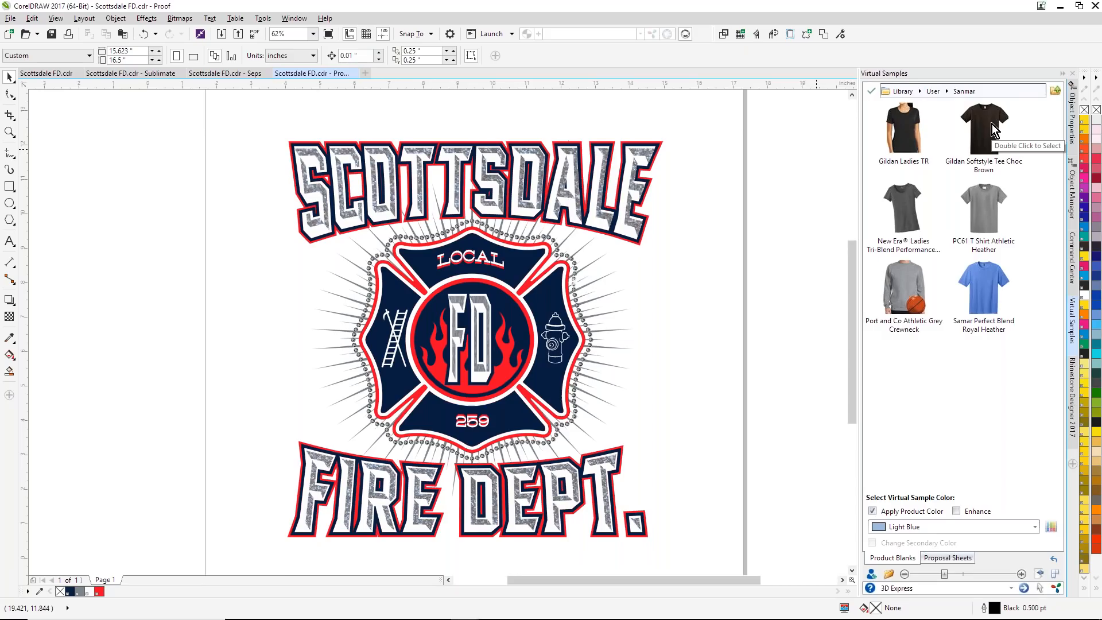
{"action": "left_click", "coordinate": [873, 511]}
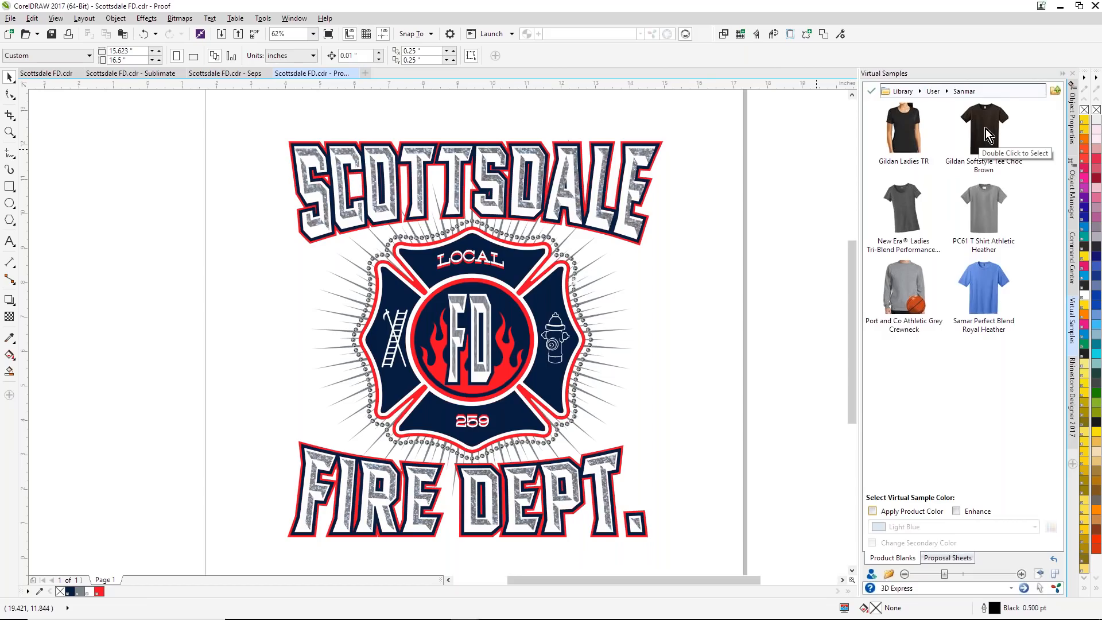
{"action": "left_click", "coordinate": [986, 129]}
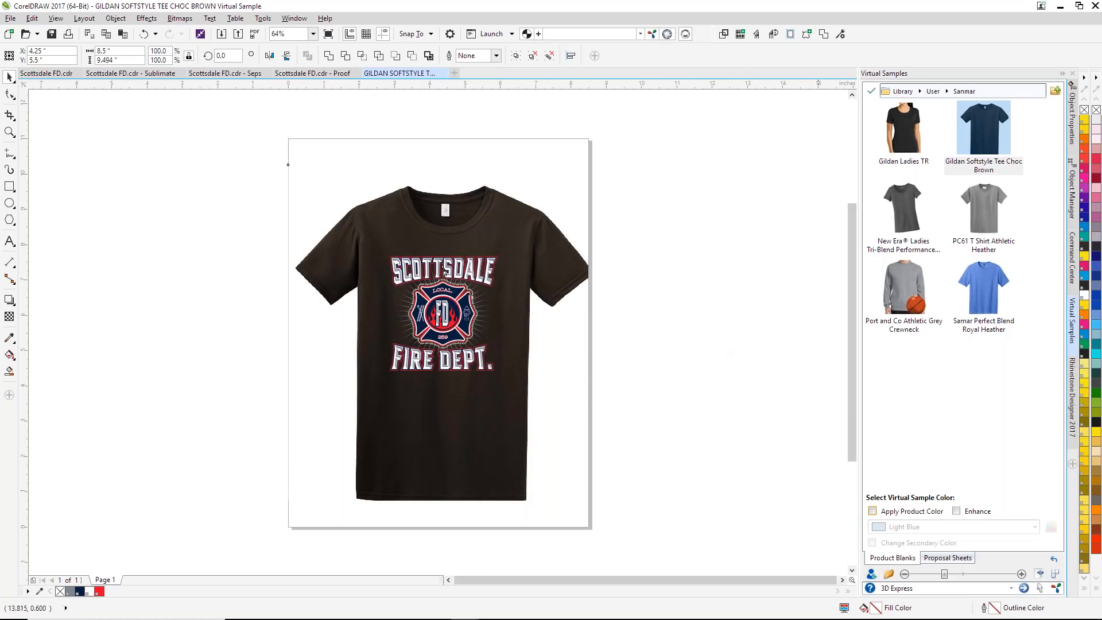
Step: Add the brown shirt sample as art for a proposal sheet
{"action": "left_click", "coordinate": [946, 560]}
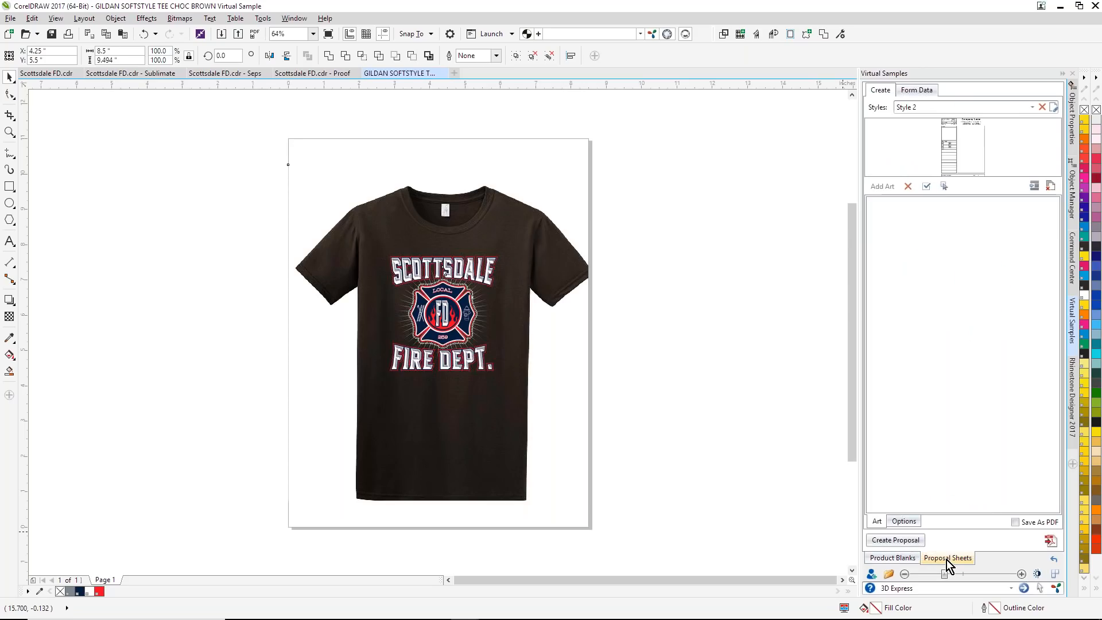
{"action": "left_click", "coordinate": [781, 268]}
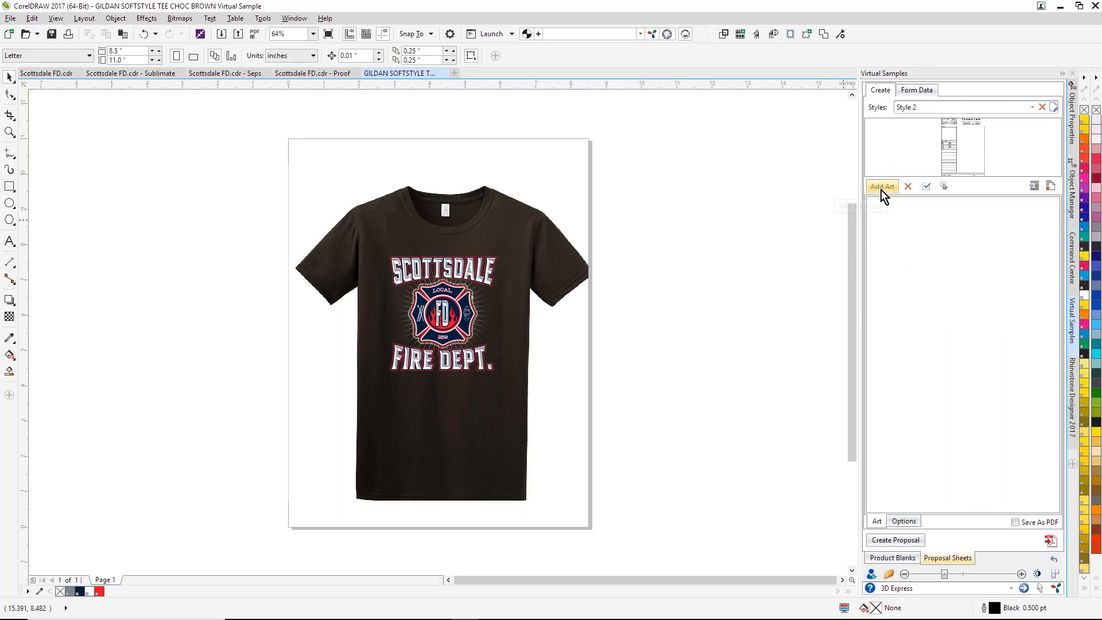
{"action": "left_click", "coordinate": [882, 190]}
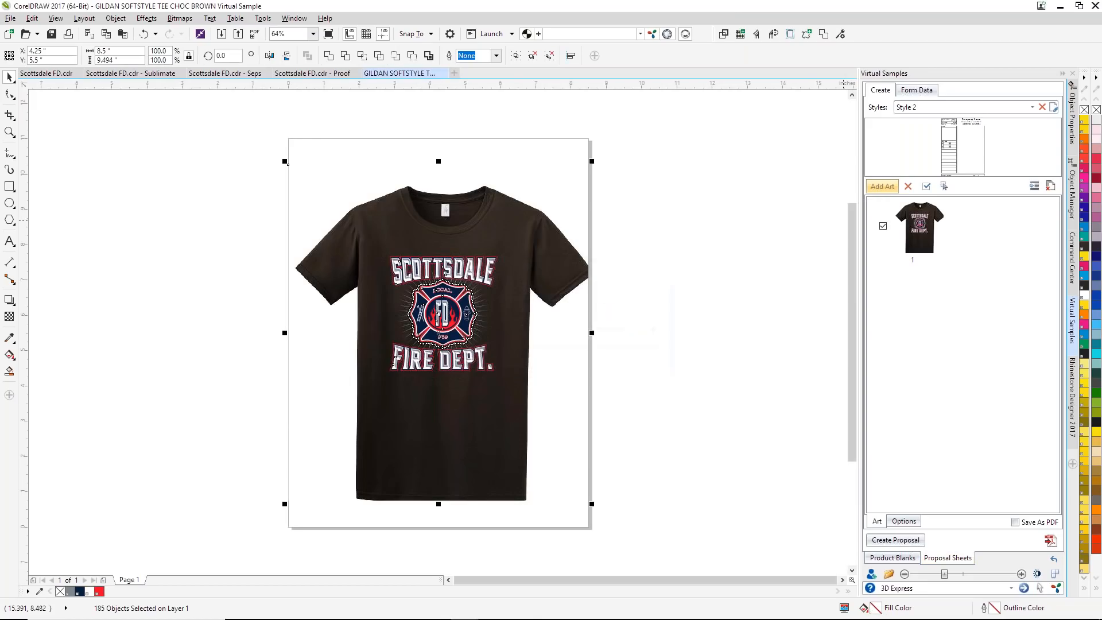
Step: Review the My Company Info form data and the company logo file selection for the proposal
{"action": "left_click", "coordinate": [928, 92]}
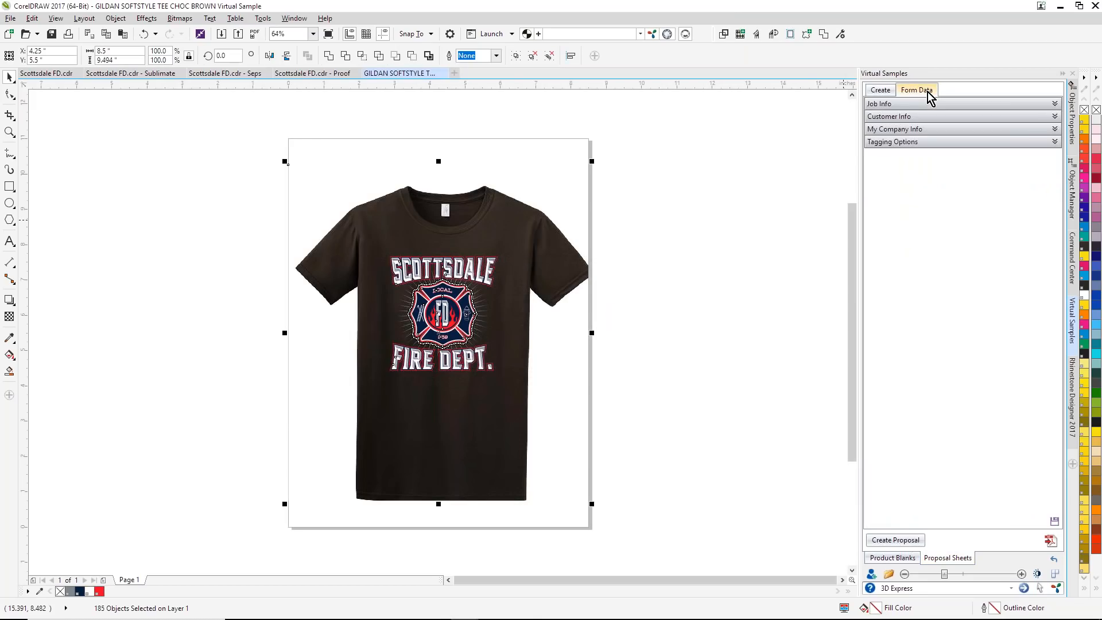
{"action": "left_click", "coordinate": [1055, 129]}
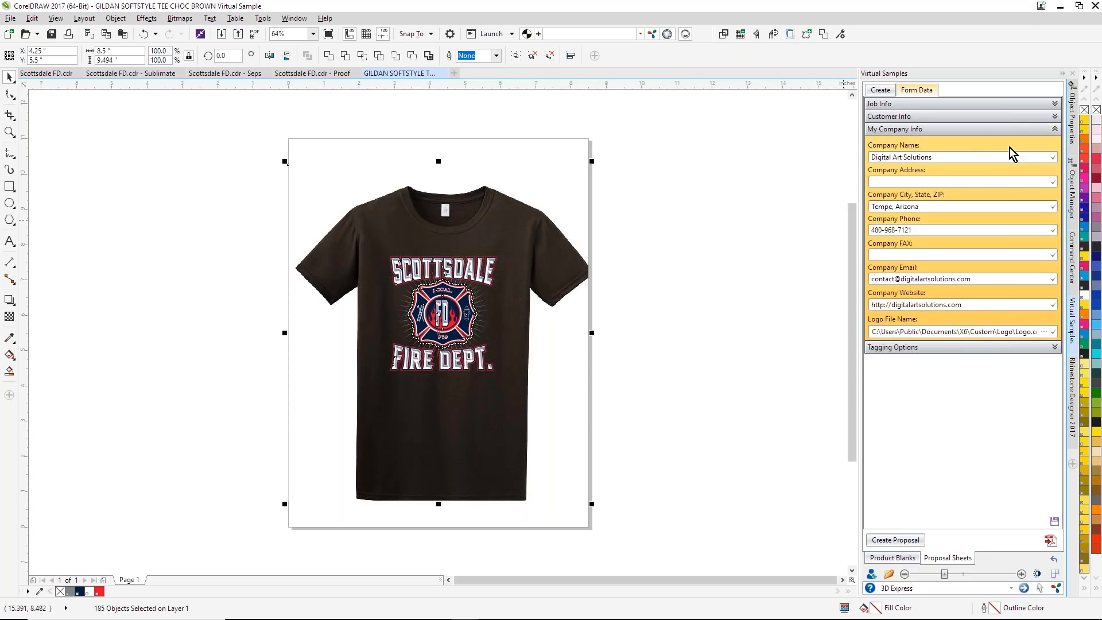
{"action": "left_click", "coordinate": [1044, 333]}
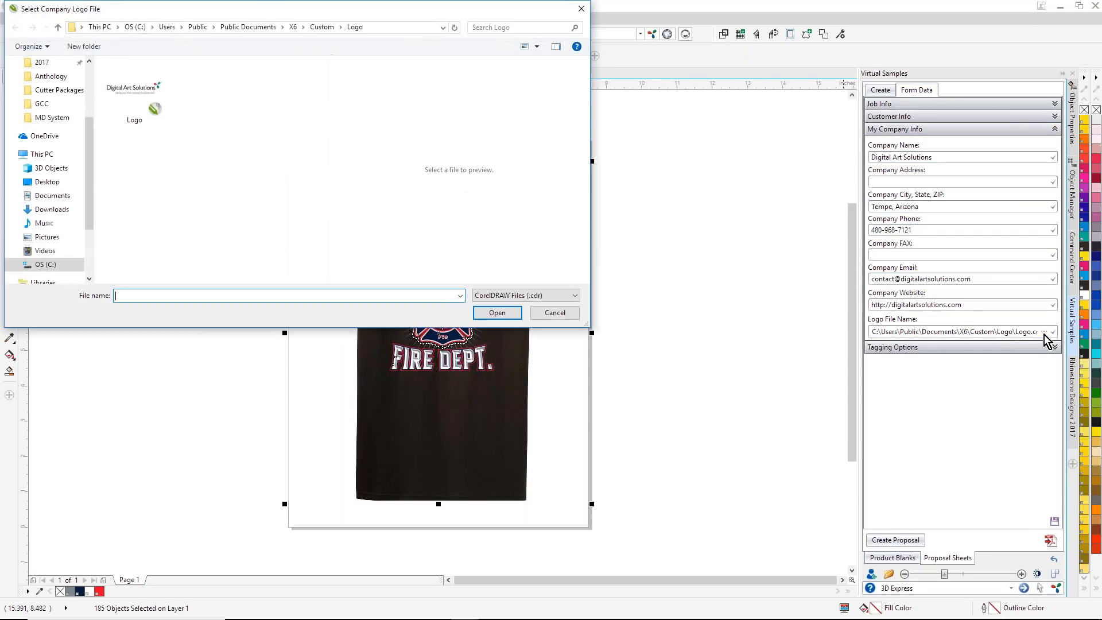
{"action": "left_click", "coordinate": [582, 9]}
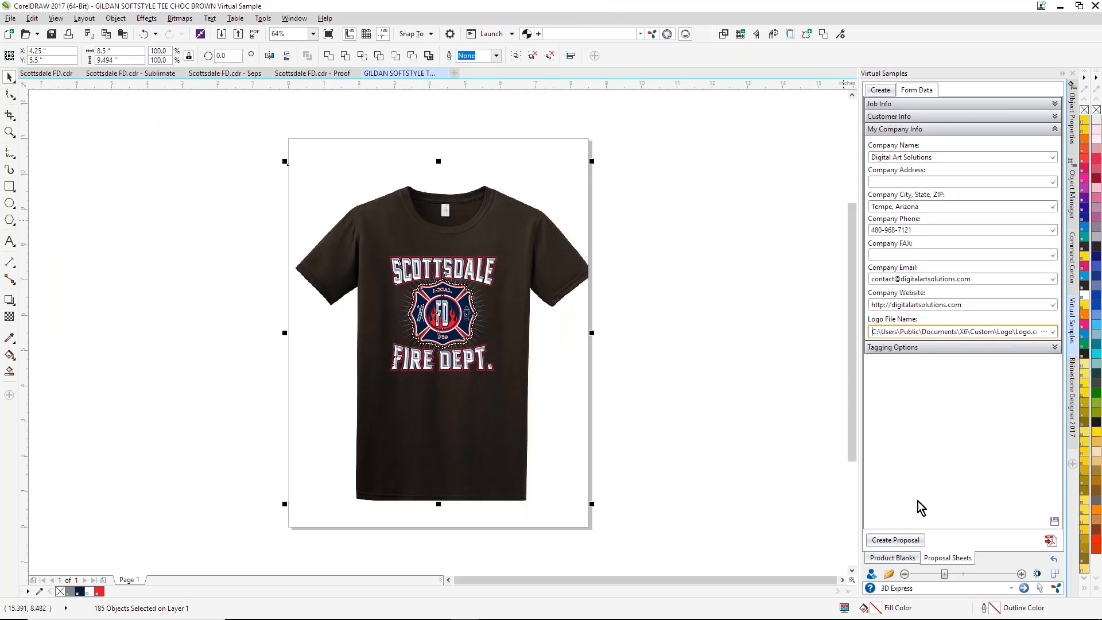
Step: Create a proposal sheet from the shirt art using Style 2
{"action": "left_click", "coordinate": [884, 90]}
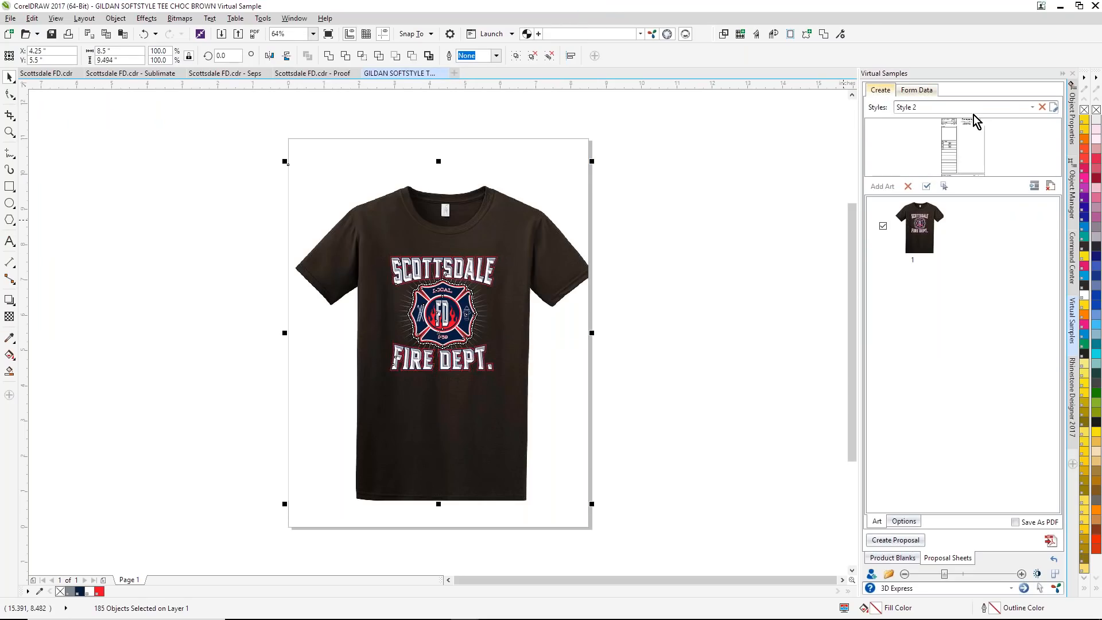
{"action": "left_click", "coordinate": [1033, 108]}
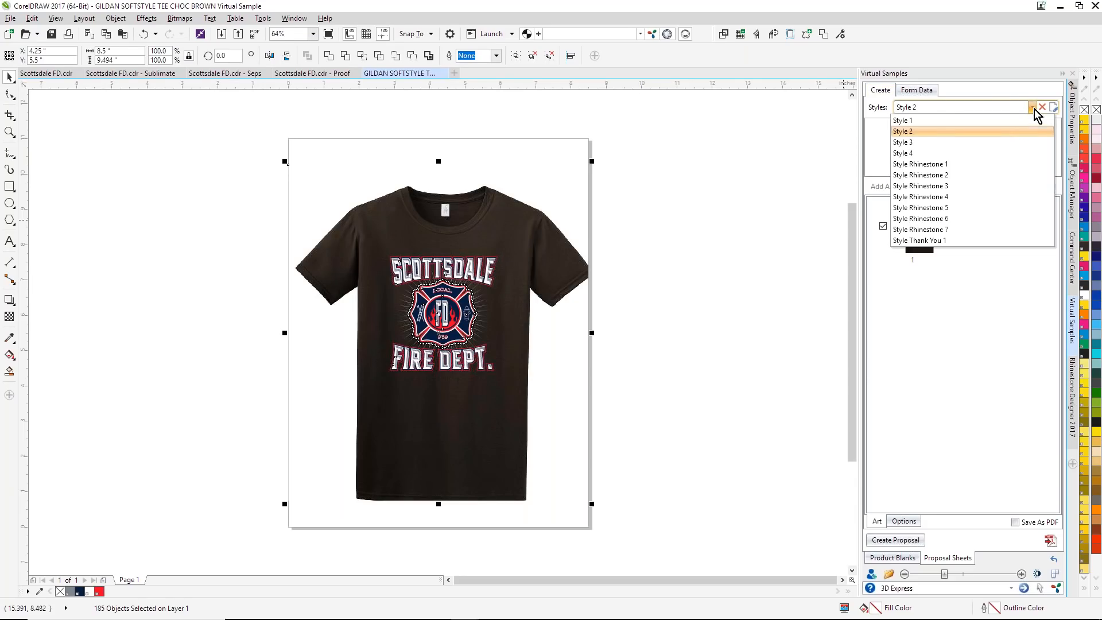
{"action": "left_click", "coordinate": [910, 132]}
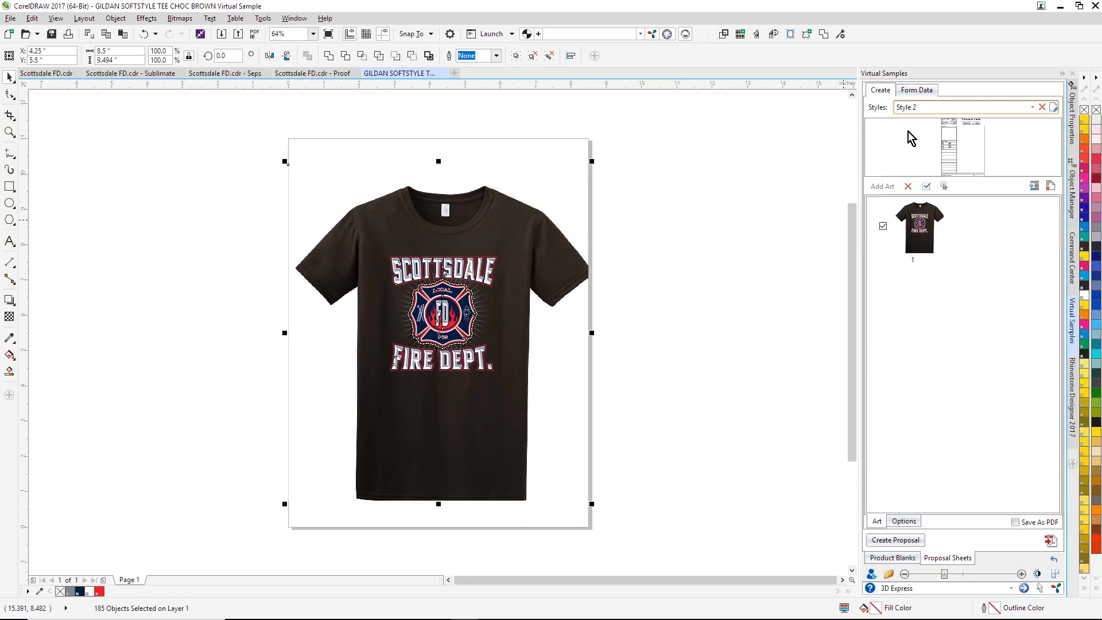
{"action": "left_click", "coordinate": [894, 540]}
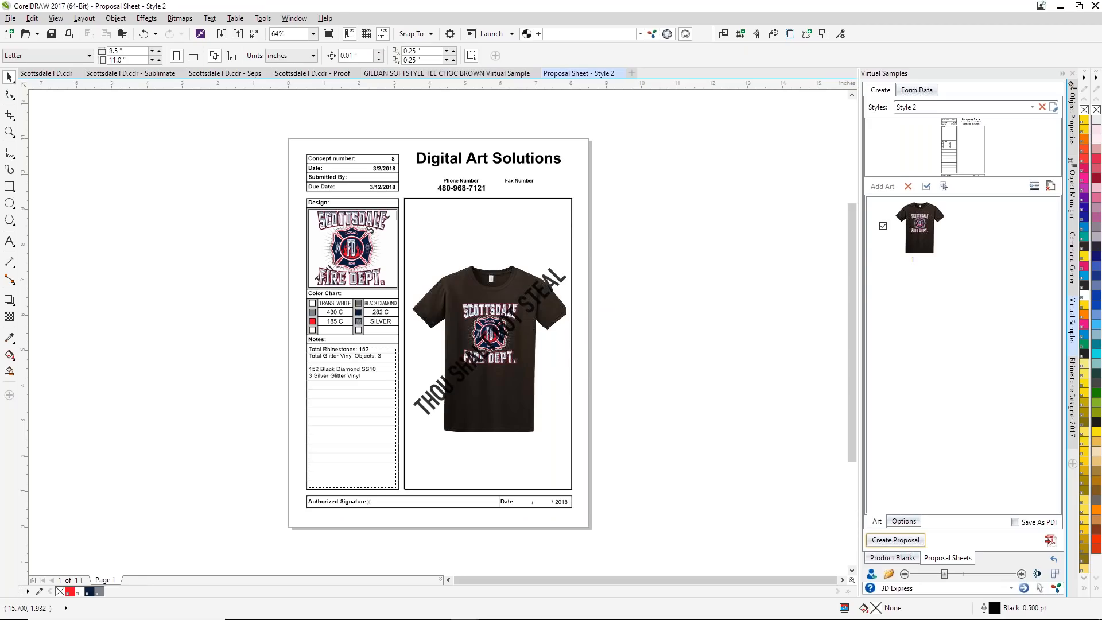
Step: Delete the diagonal watermark text across the brown shirt on the proposal sheet
{"action": "left_click", "coordinate": [9, 132]}
{"action": "left_click_drag", "start_coordinate": [346, 247], "coordinate": [572, 412]}
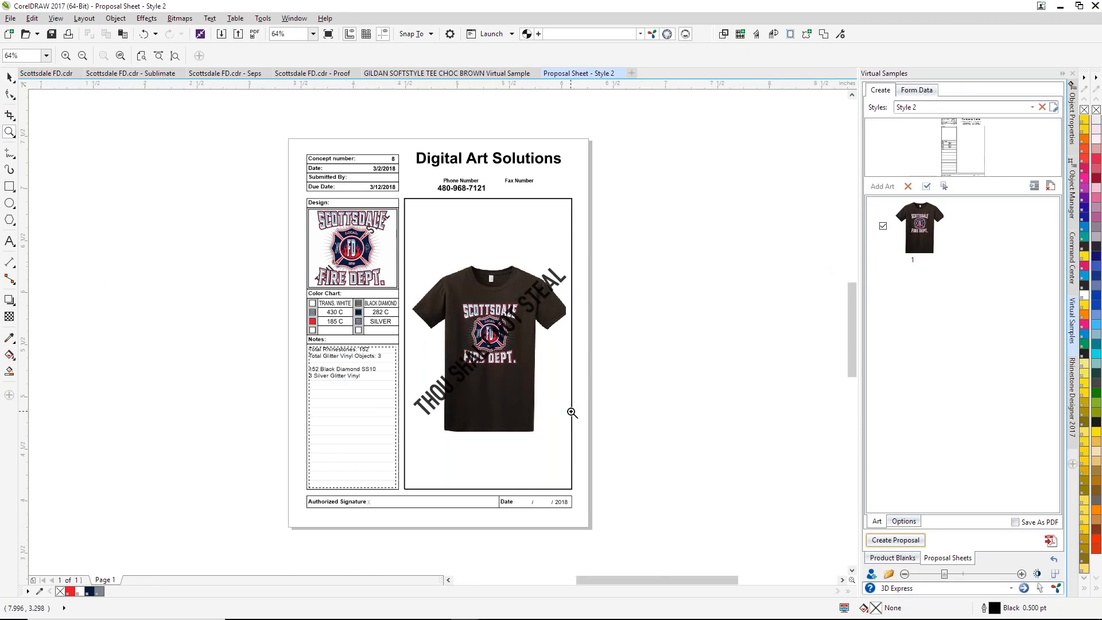
{"action": "left_click", "coordinate": [9, 77]}
{"action": "left_click", "coordinate": [744, 185]}
{"action": "left_click", "coordinate": [743, 185]}
{"action": "key", "text": "Delete"}
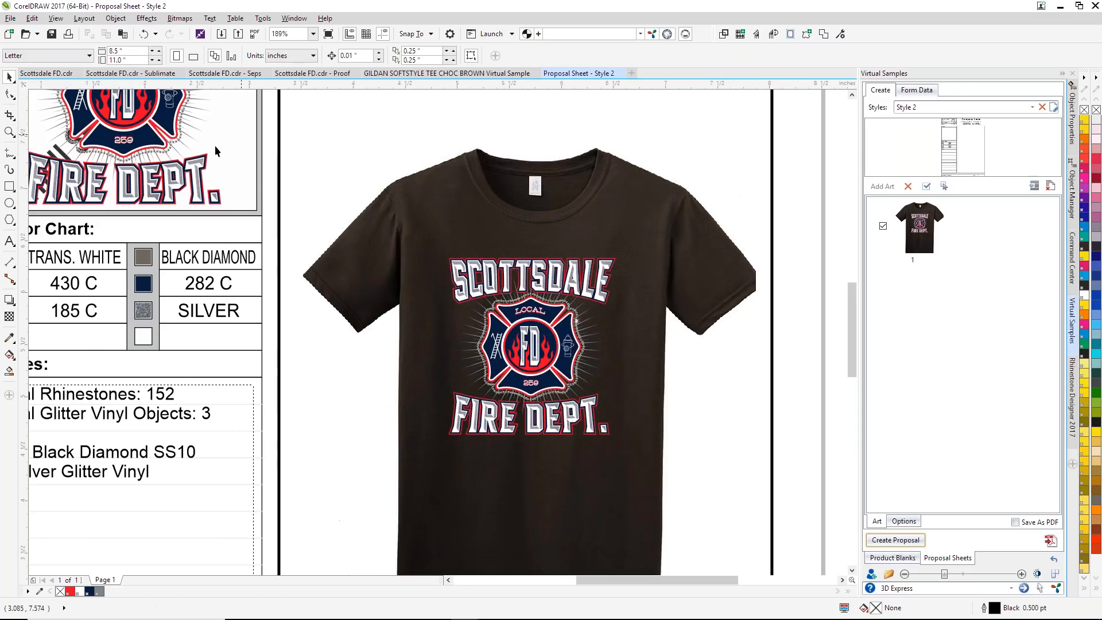
Step: Delete the watermark behind the small Design preview and the stone report text in the Notes area
{"action": "scroll", "coordinate": [190, 133], "scroll_direction": "down", "scroll_amount": 1}
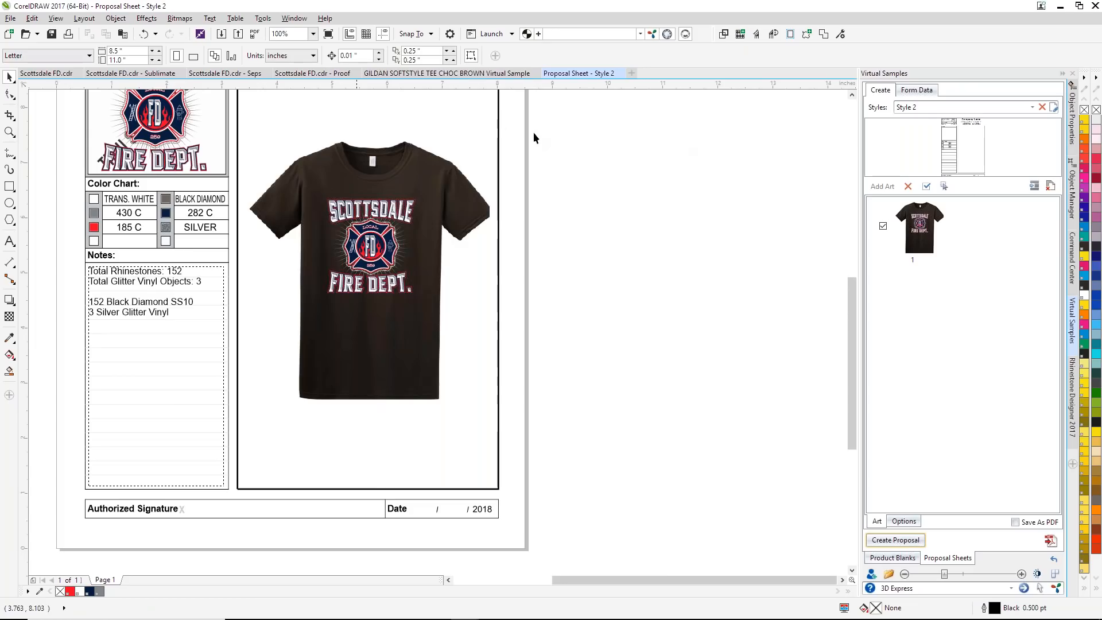
{"action": "left_click_drag", "start_coordinate": [854, 313], "coordinate": [838, 286]}
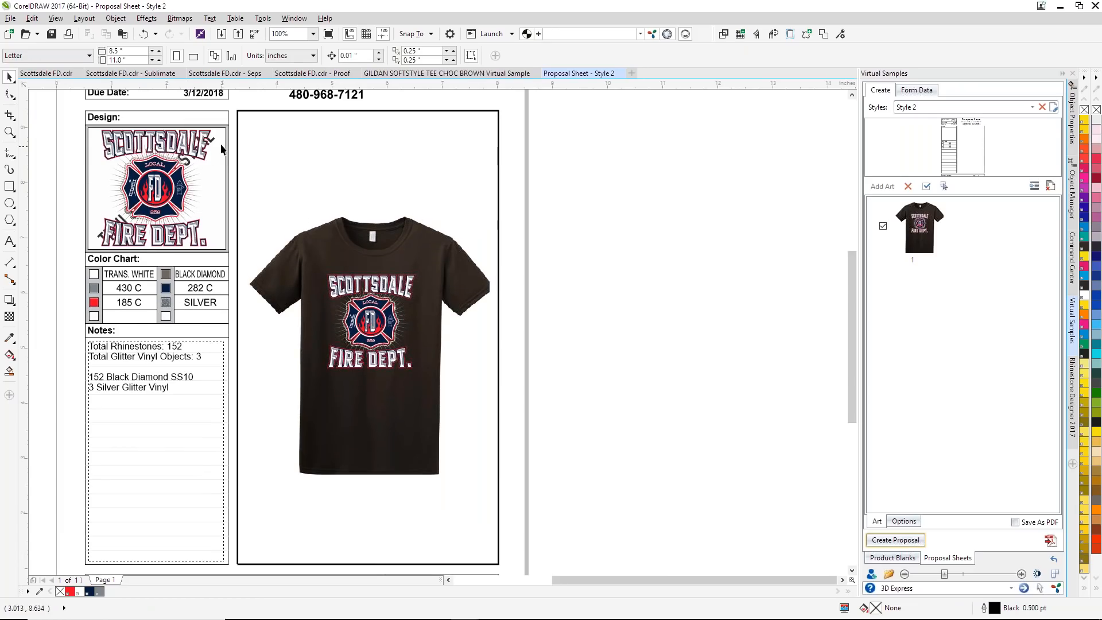
{"action": "left_click", "coordinate": [211, 141]}
{"action": "key", "text": "Delete"}
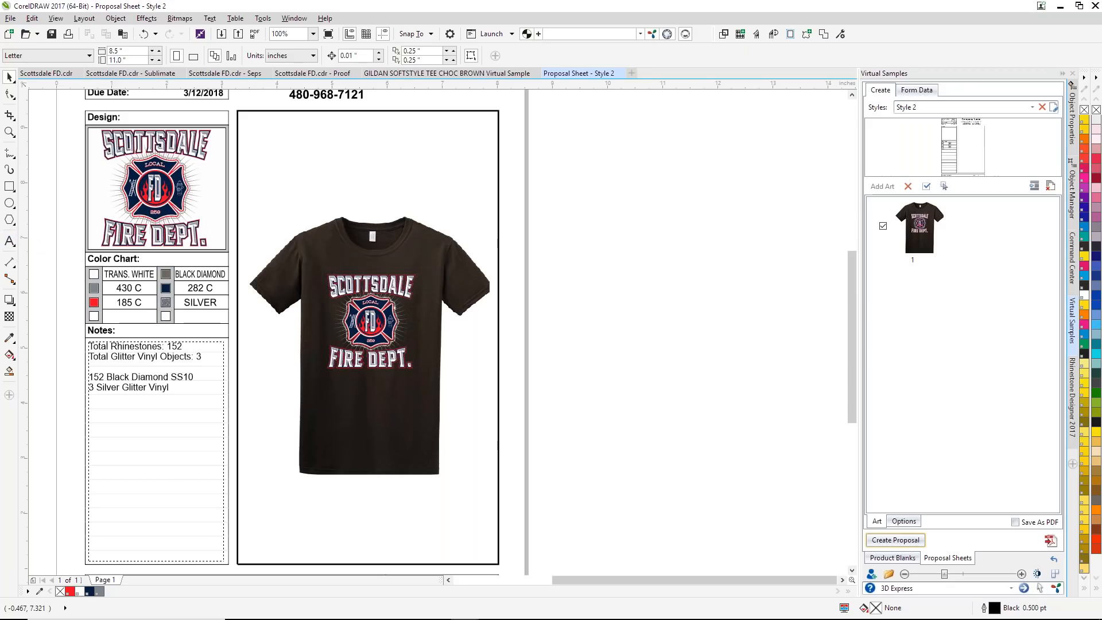
{"action": "left_click", "coordinate": [164, 388]}
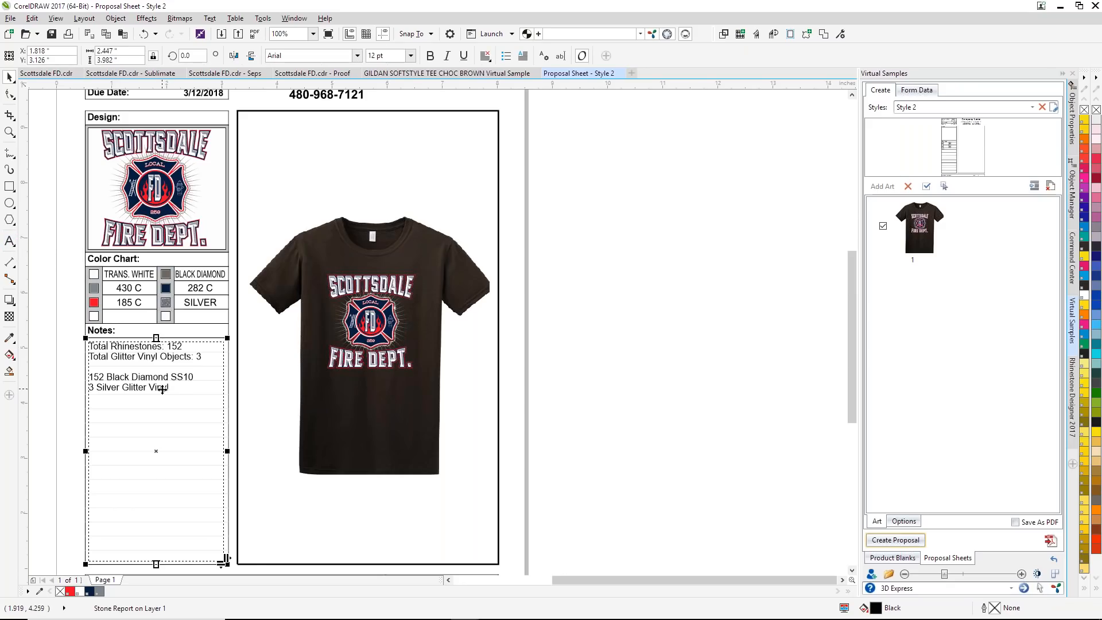
{"action": "key", "text": "Delete"}
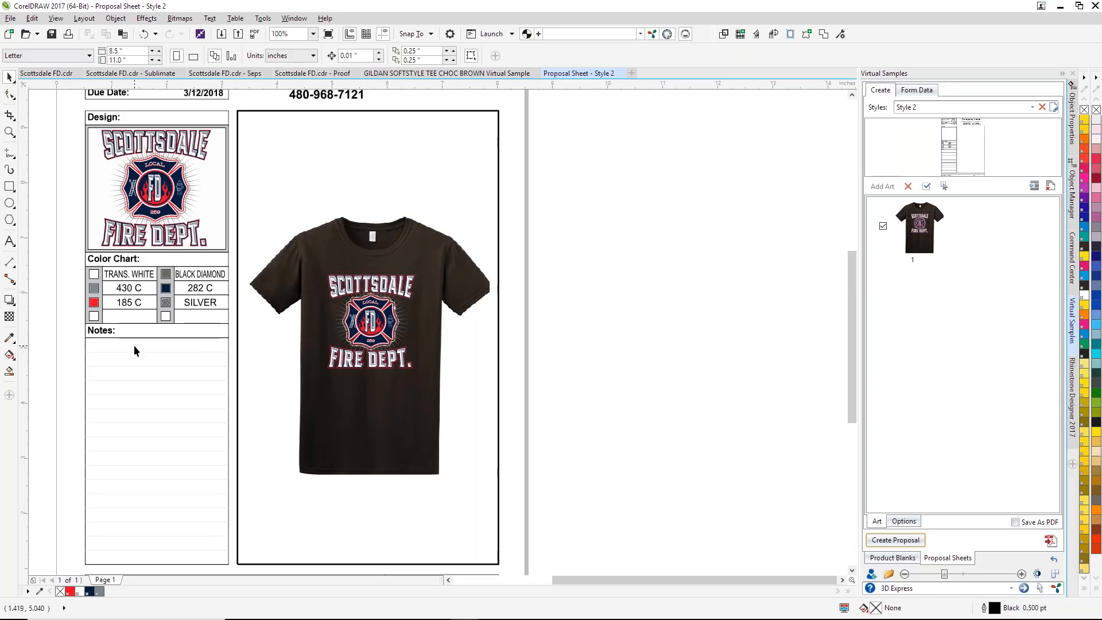
Step: Start publishing the proposal sheet to PDF on the Desktop with the file name Scottsdale FD
{"action": "left_click", "coordinate": [1051, 541]}
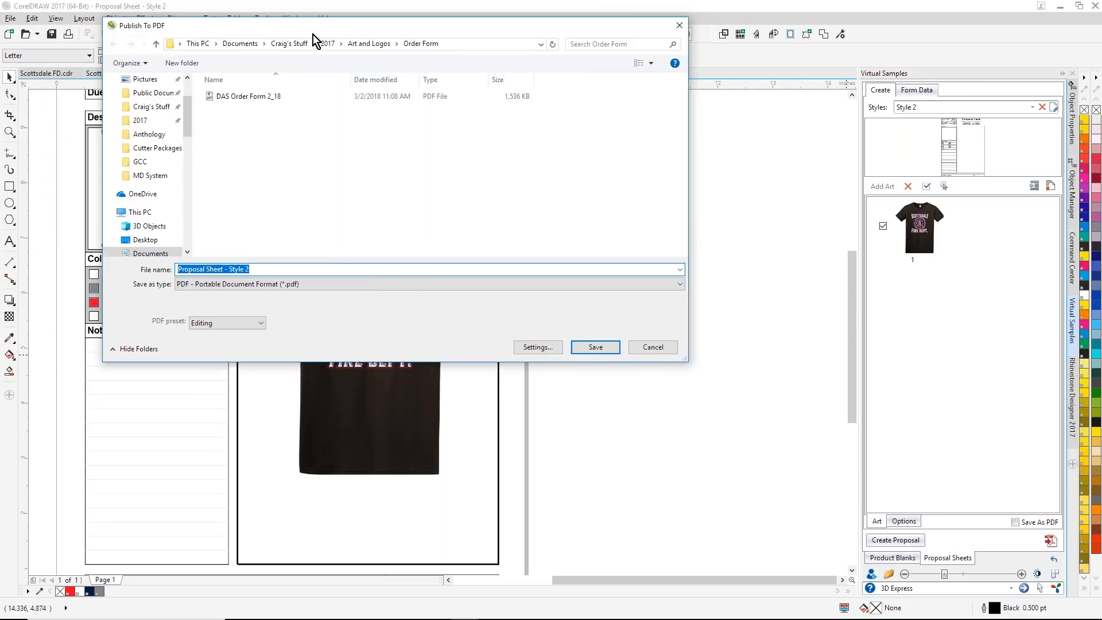
{"action": "scroll", "coordinate": [236, 132], "scroll_direction": "up", "scroll_amount": 2}
{"action": "left_click", "coordinate": [233, 120]}
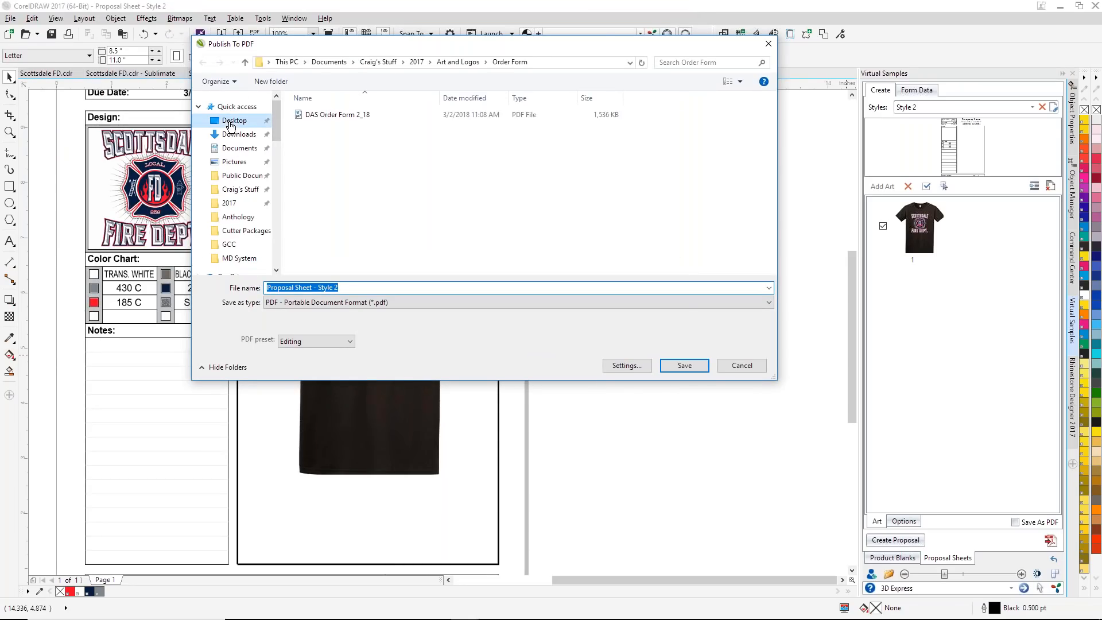
{"action": "left_click", "coordinate": [352, 287]}
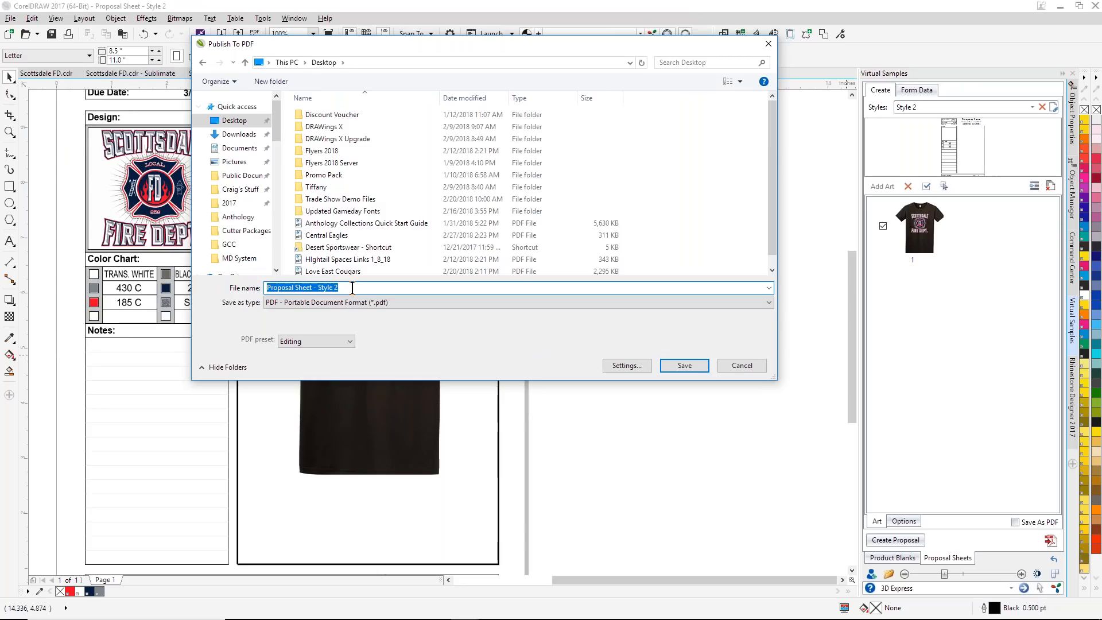
{"action": "type", "text": "Scottsdale FD"}
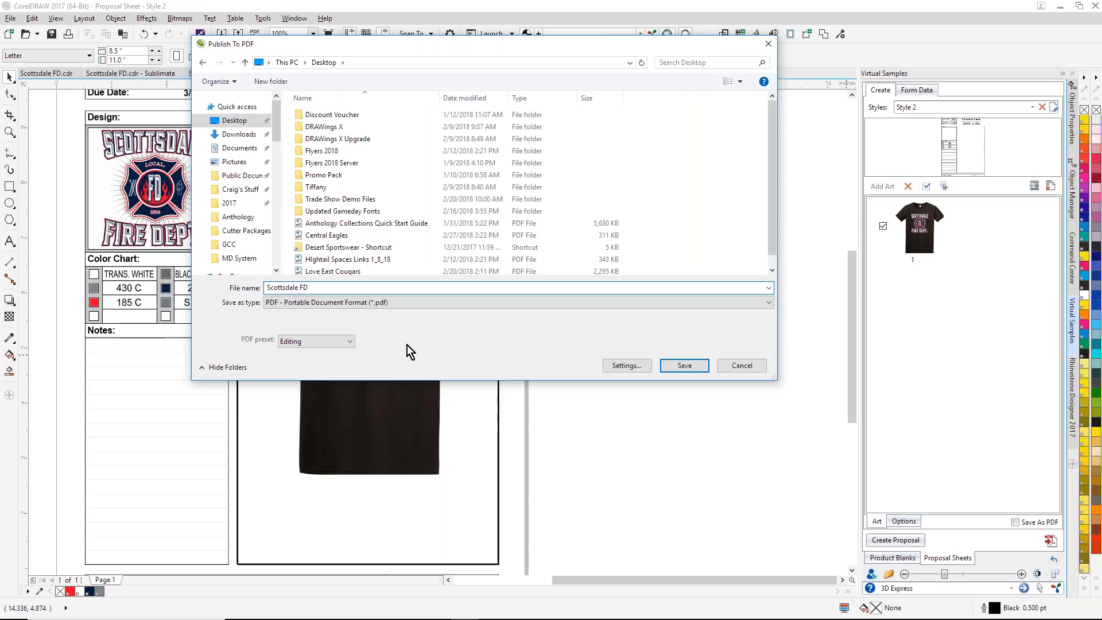
Step: Choose the Editing preset for the Scottsdale FD PDF
{"action": "left_click", "coordinate": [350, 342]}
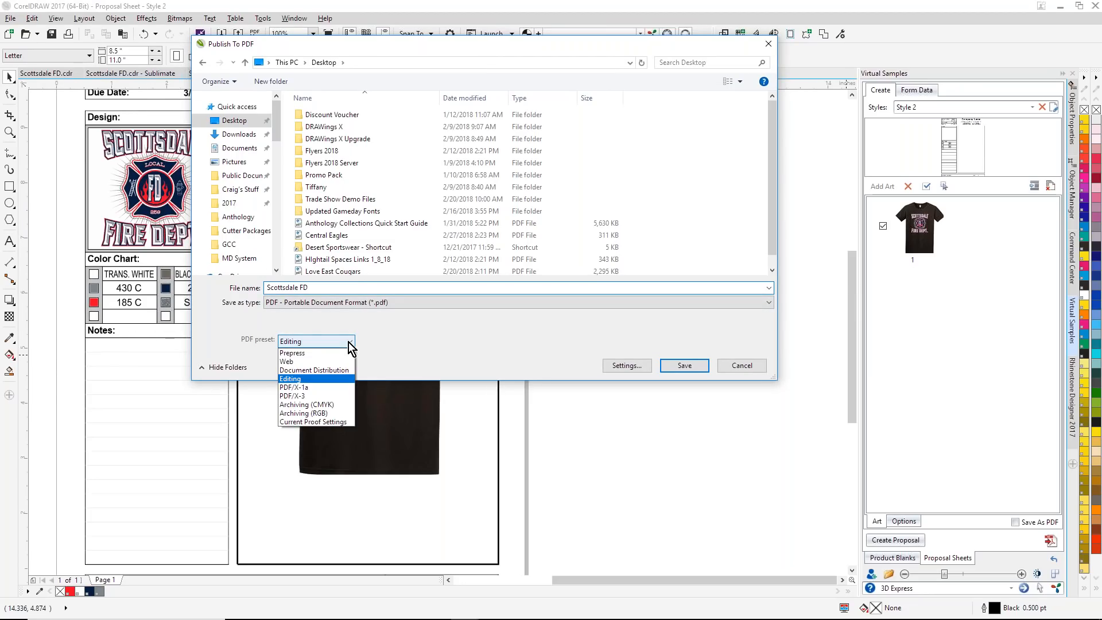
{"action": "left_click", "coordinate": [298, 379]}
{"action": "left_click", "coordinate": [636, 372]}
{"action": "left_click", "coordinate": [383, 108]}
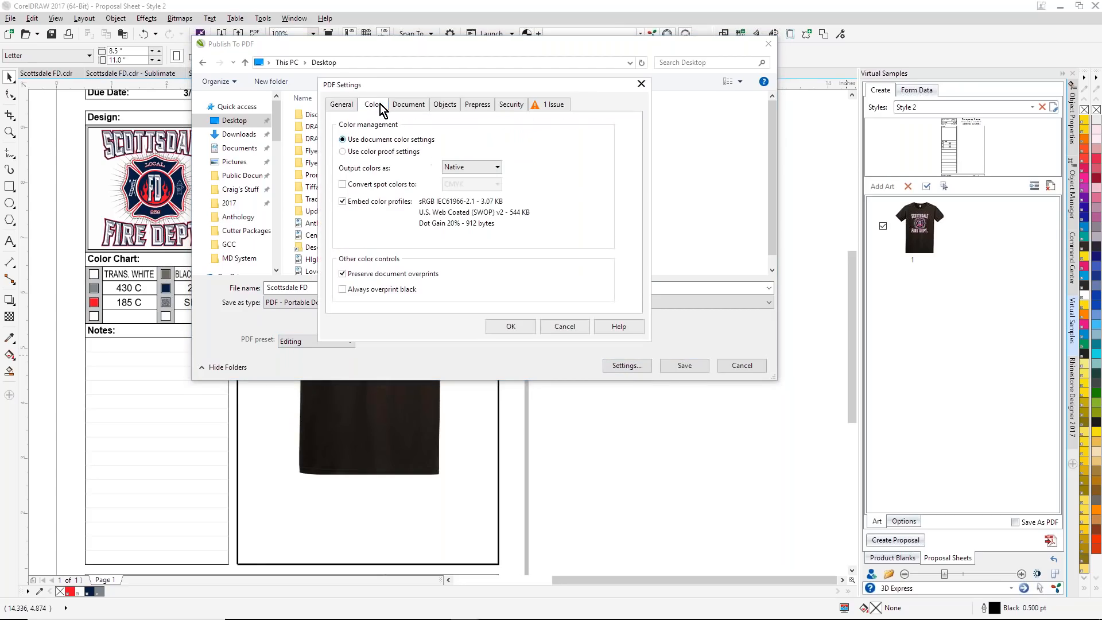
{"action": "left_click", "coordinate": [356, 185]}
{"action": "left_click", "coordinate": [482, 184]}
{"action": "left_click", "coordinate": [454, 201]}
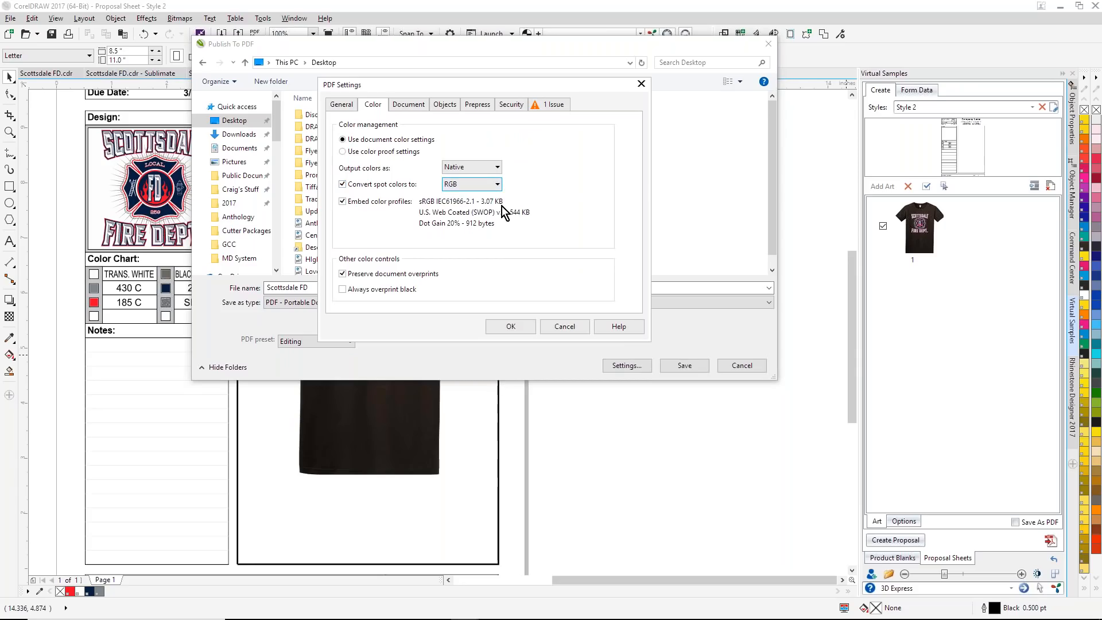
{"action": "left_click", "coordinate": [414, 105]}
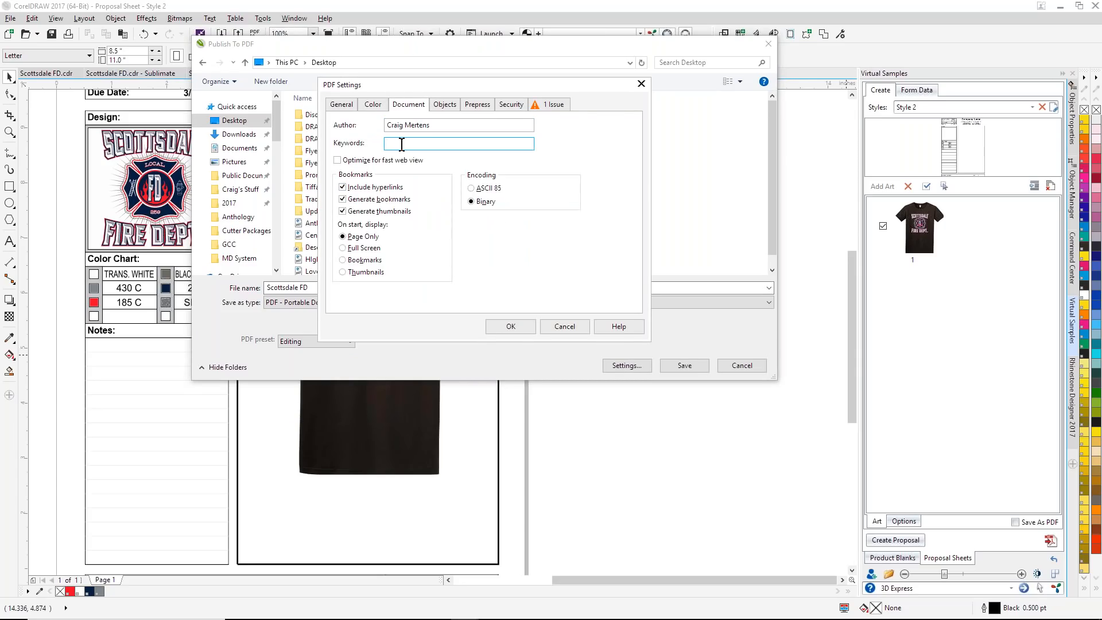
{"action": "type", "text": "Copyright 2018"}
{"action": "left_click", "coordinate": [453, 104]}
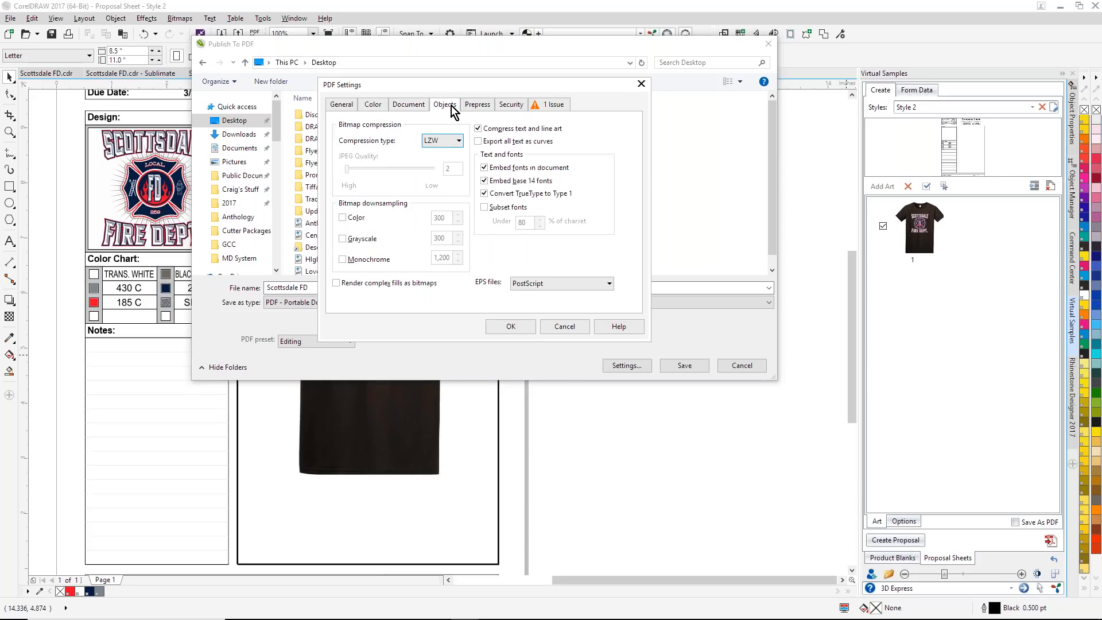
{"action": "left_click", "coordinate": [459, 141]}
{"action": "left_click", "coordinate": [436, 170]}
{"action": "left_click_drag", "start_coordinate": [458, 170], "coordinate": [445, 168]}
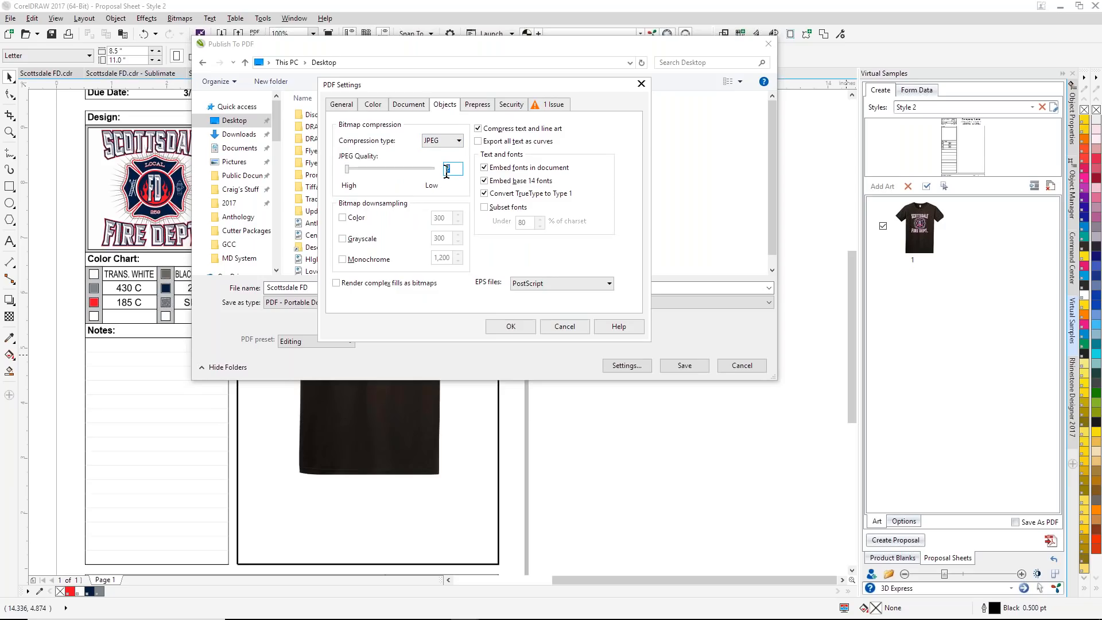
{"action": "type", "text": "180"}
{"action": "left_click", "coordinate": [342, 218]}
{"action": "left_click_drag", "start_coordinate": [450, 218], "coordinate": [423, 221]}
{"action": "type", "text": "20"}
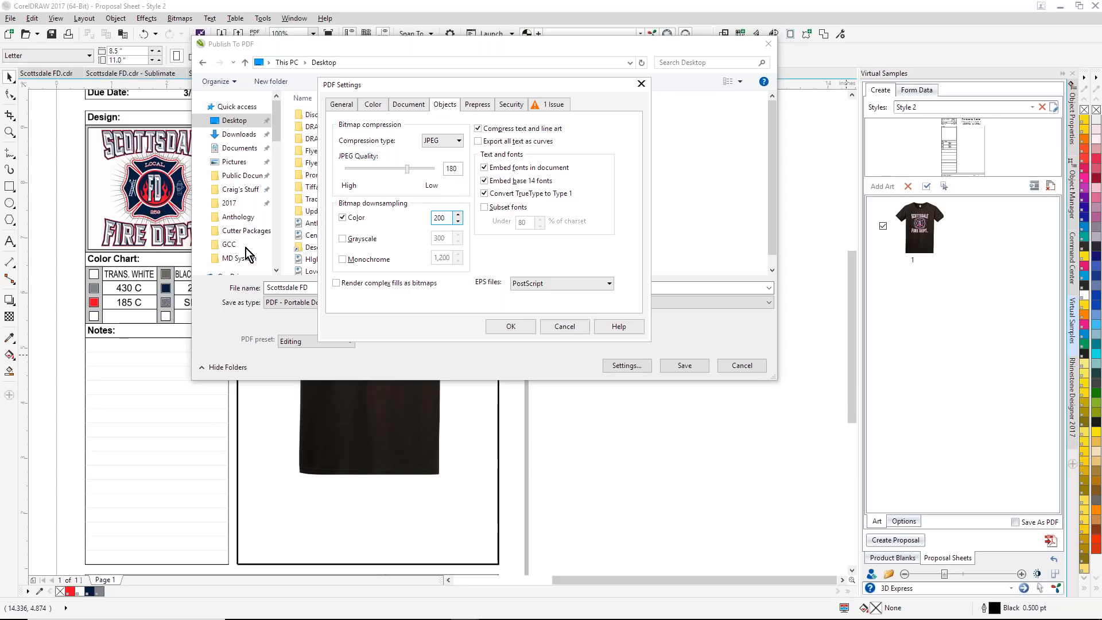
{"action": "left_click", "coordinate": [337, 283]}
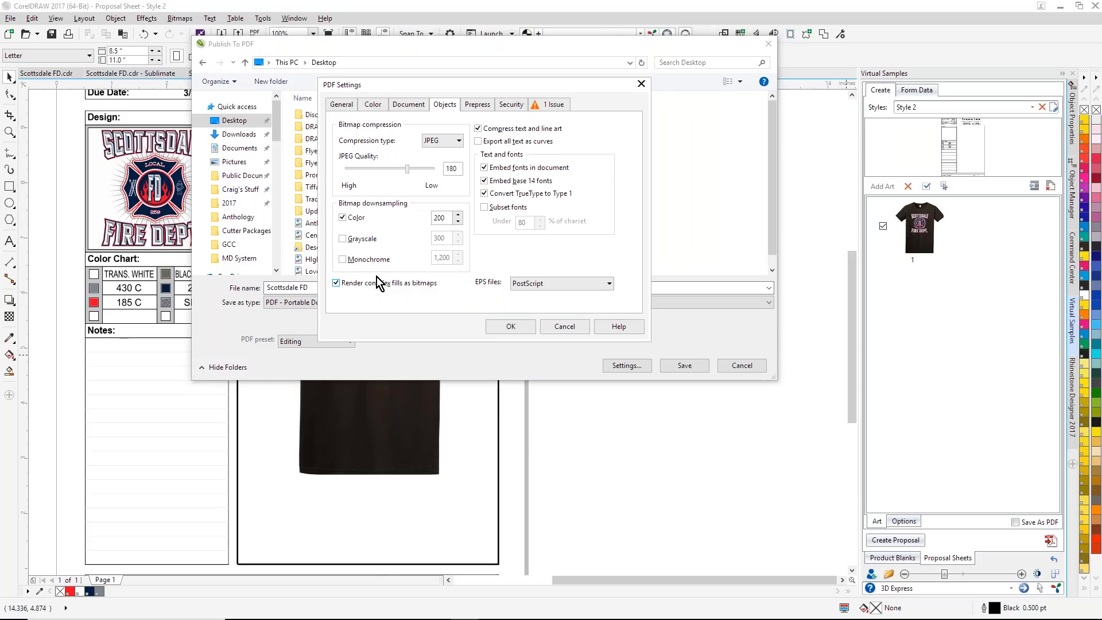
{"action": "left_click", "coordinate": [484, 180]}
{"action": "left_click", "coordinate": [489, 105]}
{"action": "left_click", "coordinate": [518, 109]}
{"action": "left_click", "coordinate": [336, 192]}
{"action": "left_click", "coordinate": [543, 205]}
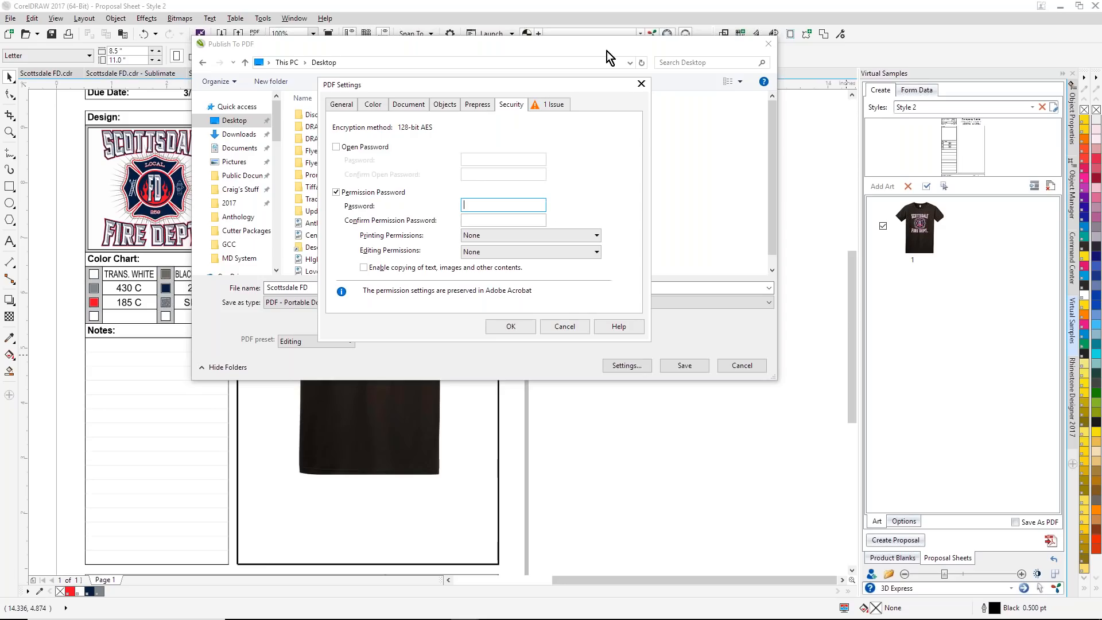
{"action": "left_click", "coordinate": [641, 84]}
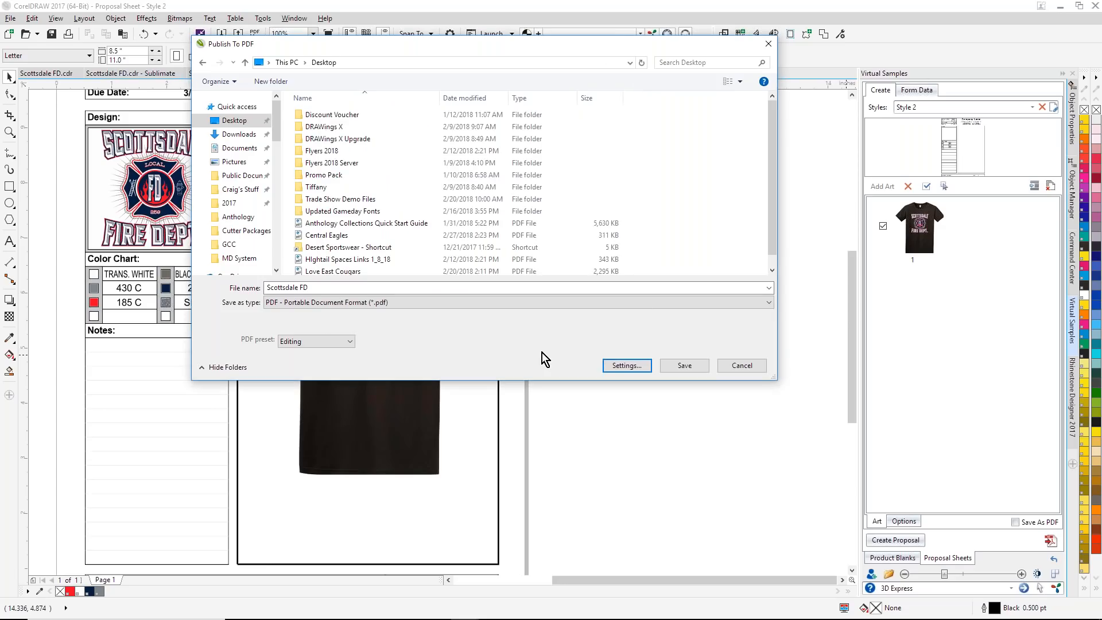
Step: In the PDF settings, use JPEG compression, downsample color bitmaps to 200, render complex fills as bitmaps and turn off embedding base 14 fonts
{"action": "left_click", "coordinate": [623, 368]}
{"action": "left_click", "coordinate": [372, 105]}
{"action": "left_click", "coordinate": [448, 109]}
{"action": "left_click", "coordinate": [452, 140]}
{"action": "left_click", "coordinate": [430, 170]}
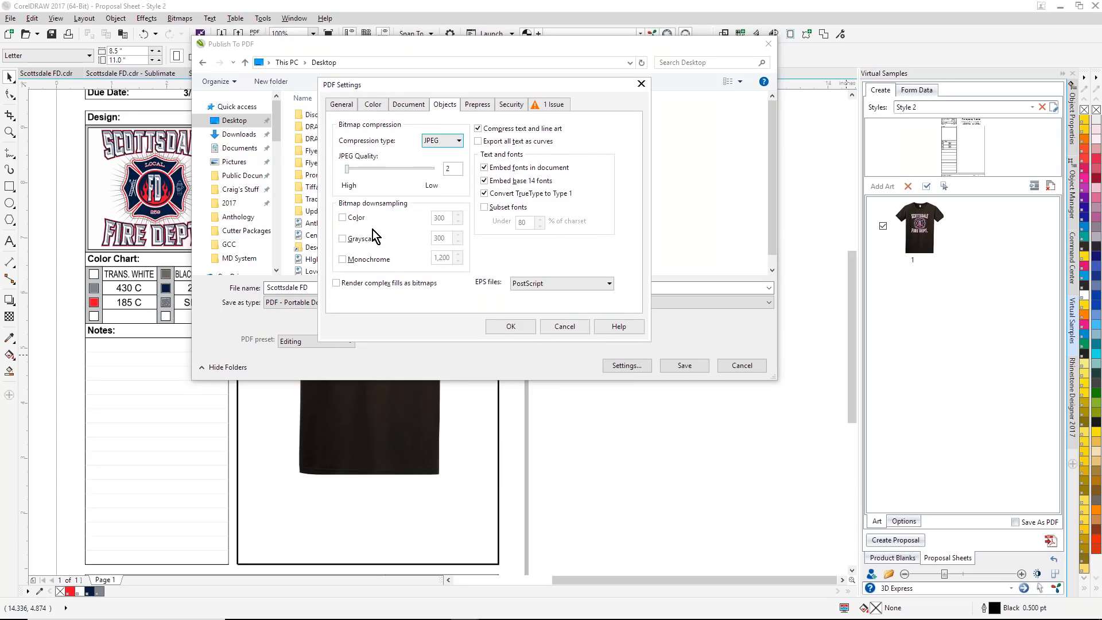
{"action": "left_click", "coordinate": [343, 218]}
{"action": "double_click", "coordinate": [435, 219]}
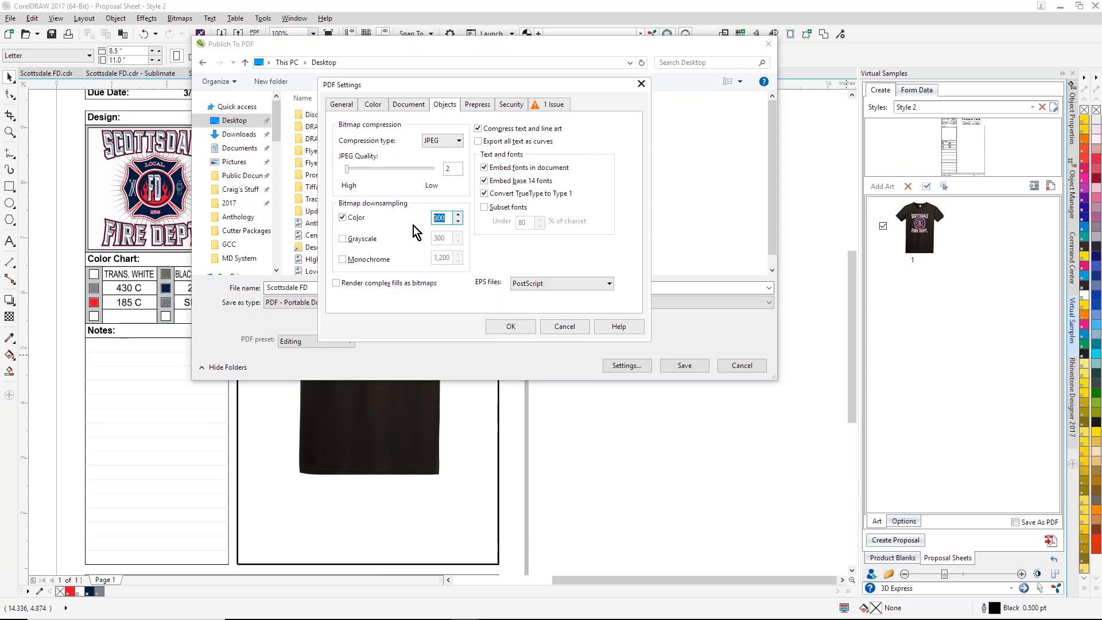
{"action": "type", "text": "200"}
{"action": "left_click", "coordinate": [337, 283]}
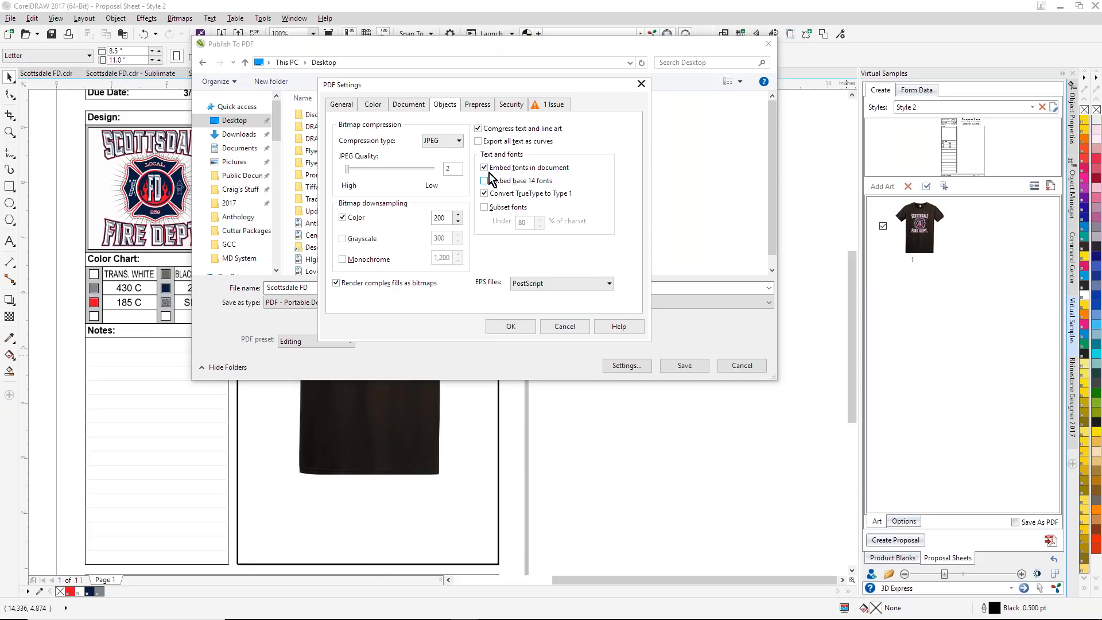
Step: Have the PDF settings convert spot colors to RGB
{"action": "left_click", "coordinate": [381, 105]}
{"action": "left_click", "coordinate": [356, 184]}
{"action": "left_click", "coordinate": [471, 184]}
{"action": "left_click", "coordinate": [464, 204]}
Step: Set the PDF keywords to Copyright 2018, accept the settings and save the PDF
{"action": "left_click", "coordinate": [419, 105]}
{"action": "left_click", "coordinate": [416, 143]}
{"action": "type", "text": "COpyri"}
{"action": "key", "text": "BackSpace"}
{"action": "key", "text": "BackSpace"}
{"action": "key", "text": "BackSpace"}
{"action": "key", "text": "BackSpace"}
{"action": "key", "text": "BackSpace"}
{"action": "type", "text": "opy"}
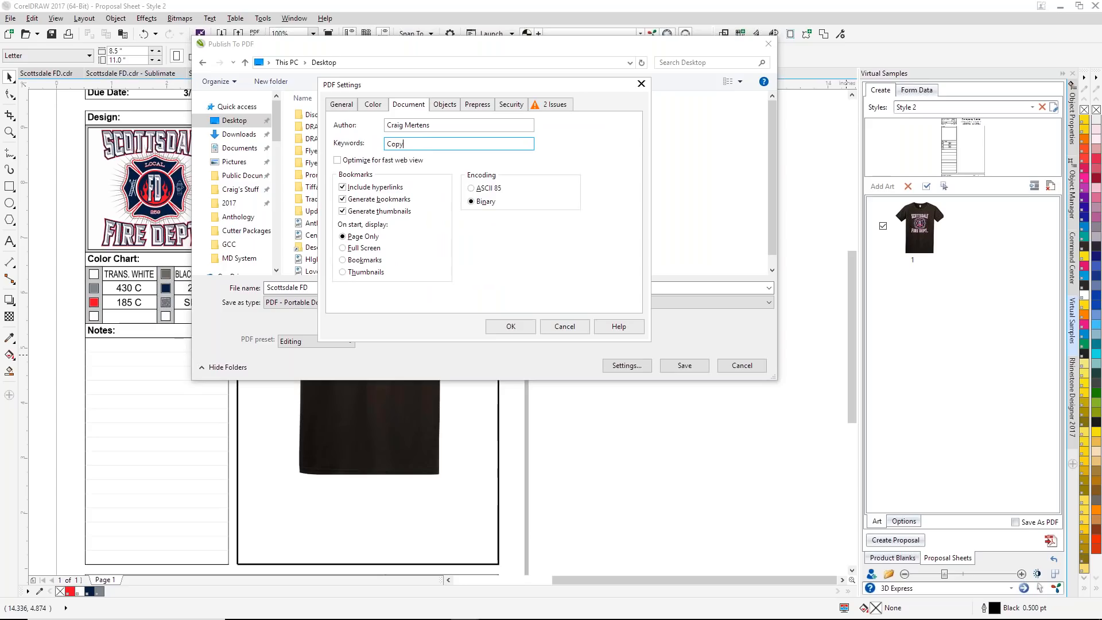
{"action": "type", "text": "right 2018"}
{"action": "left_click", "coordinate": [509, 327]}
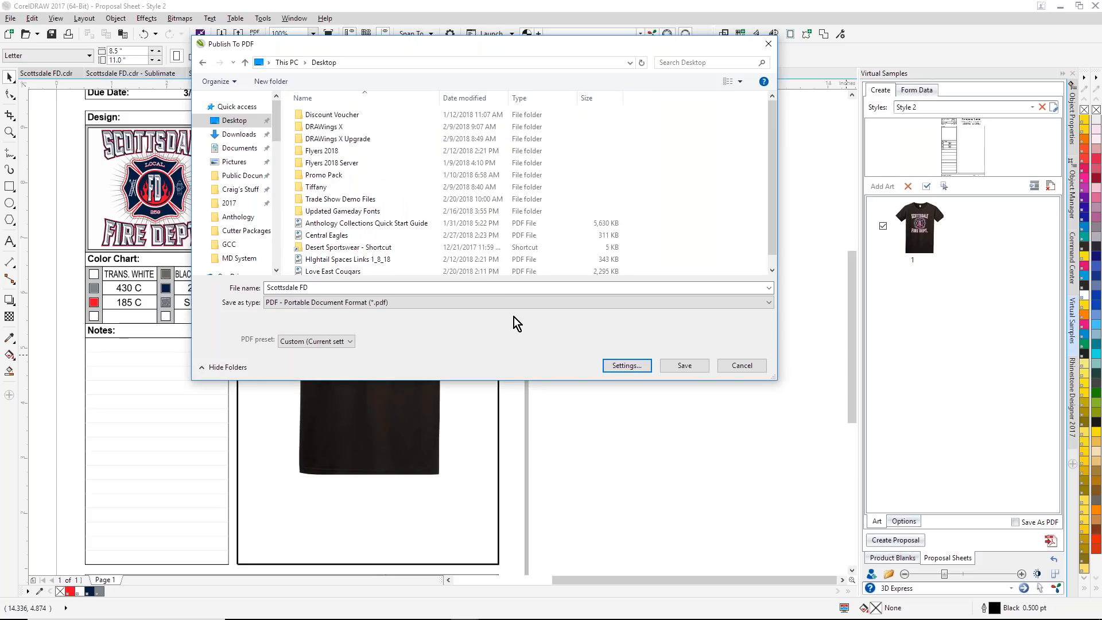
{"action": "left_click", "coordinate": [686, 366]}
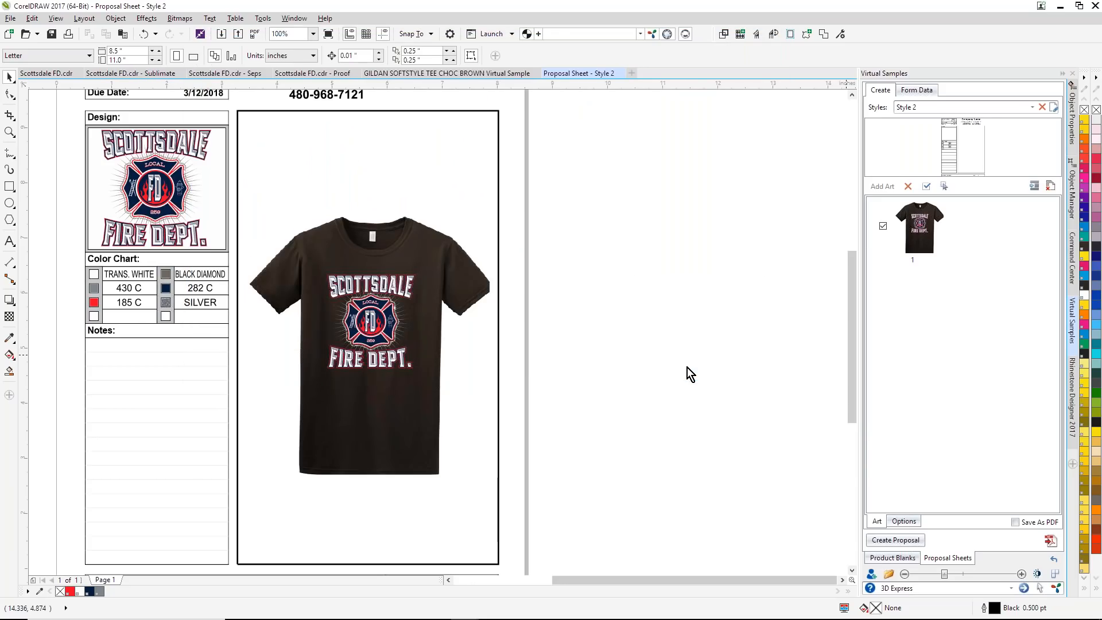
{"action": "left_click", "coordinate": [10, 18]}
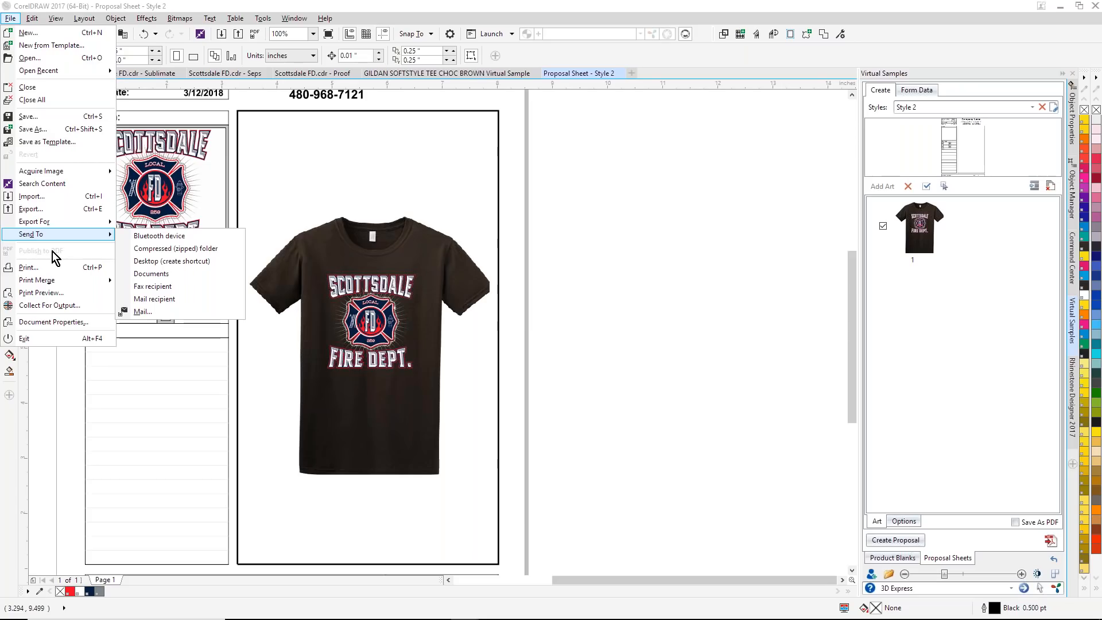
{"action": "left_click", "coordinate": [481, 185]}
{"action": "left_click", "coordinate": [8, 22]}
{"action": "left_click", "coordinate": [8, 21]}
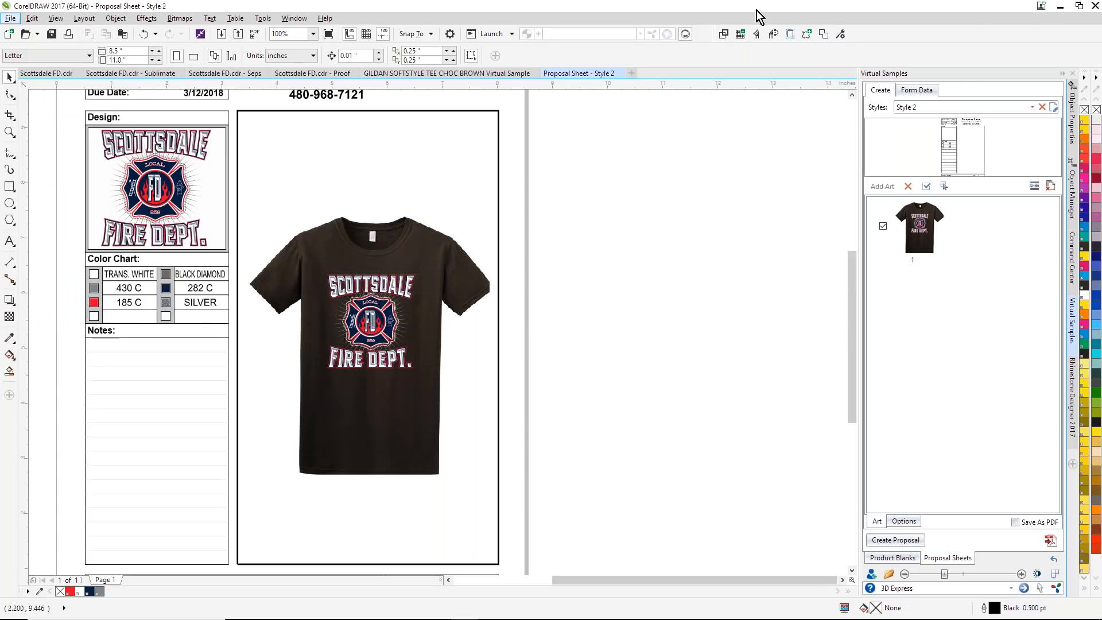
Step: Switch to the desktop and open the published Scottsdale FD proposal PDF for viewing
{"action": "left_click", "coordinate": [1060, 7]}
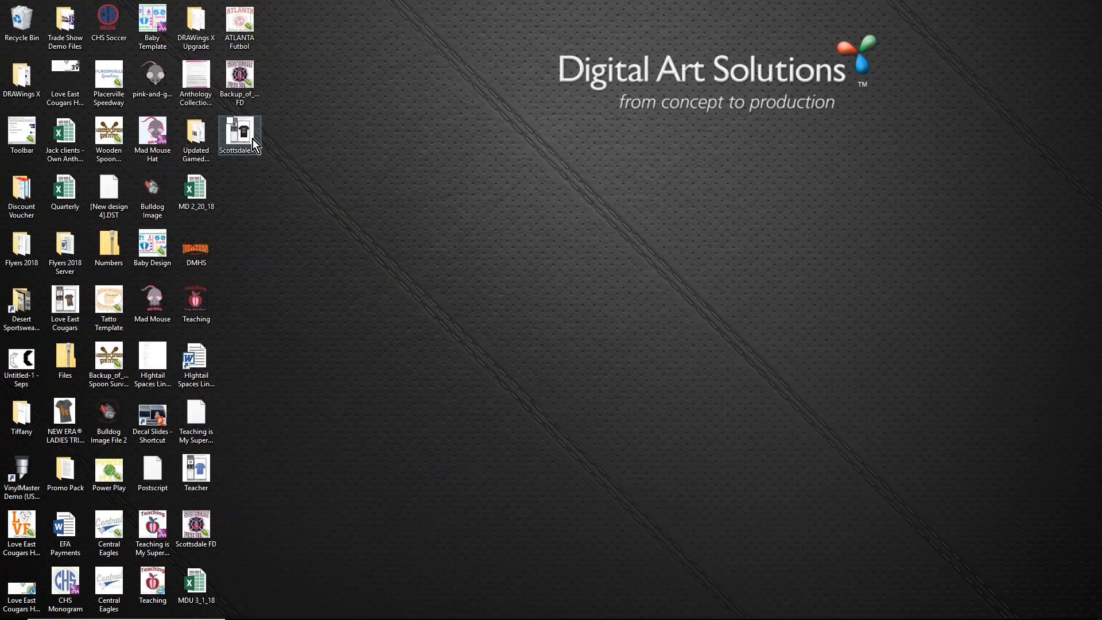
{"action": "left_click", "coordinate": [251, 138]}
{"action": "double_click", "coordinate": [250, 137]}
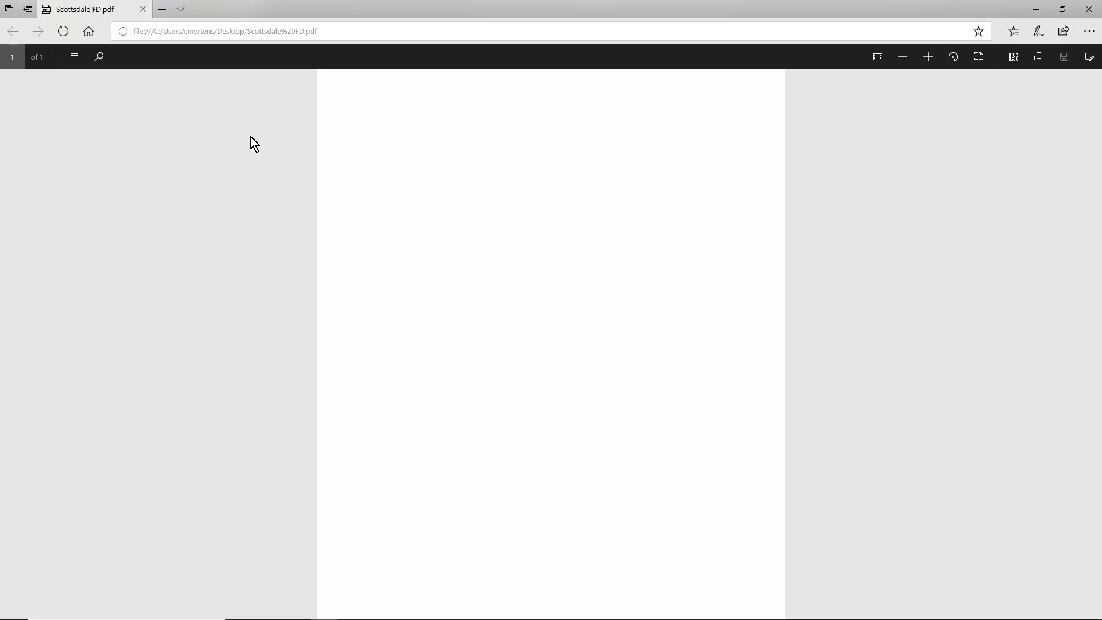
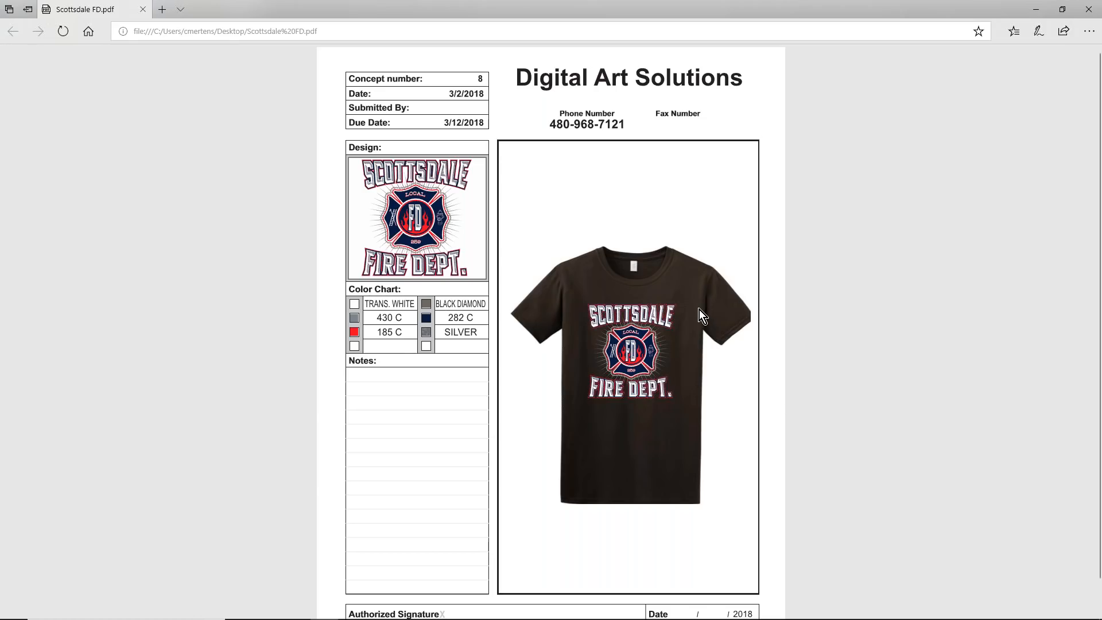
Step: Close the proof PDF and open Hightail Spaces in a new Chrome tab
{"action": "left_click", "coordinate": [1087, 18]}
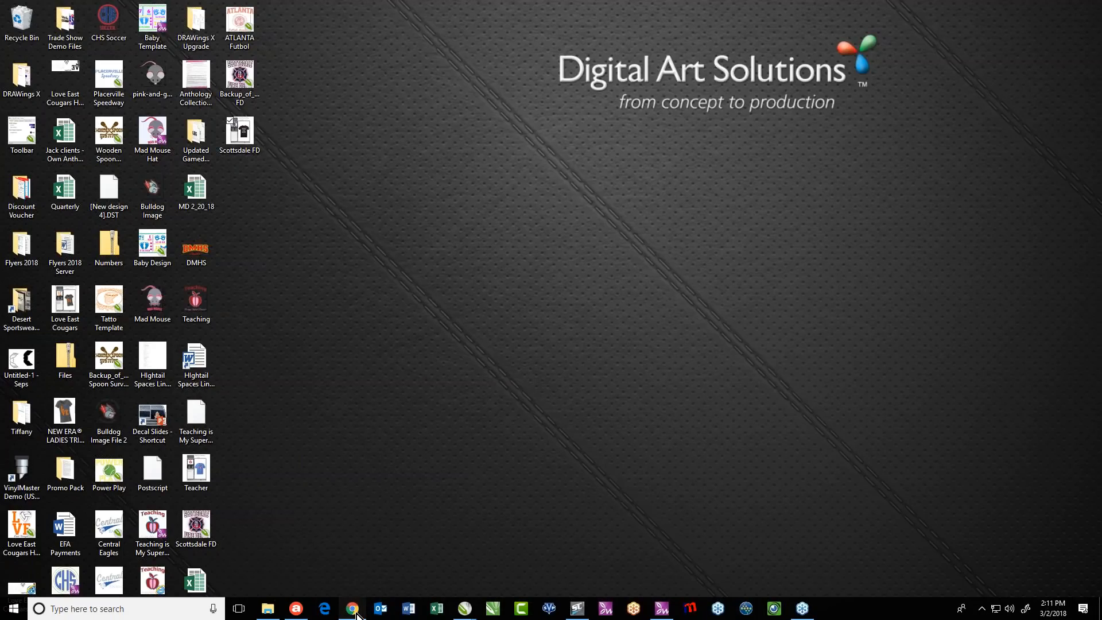
{"action": "left_click", "coordinate": [353, 608]}
{"action": "key", "text": "ctrl+t"}
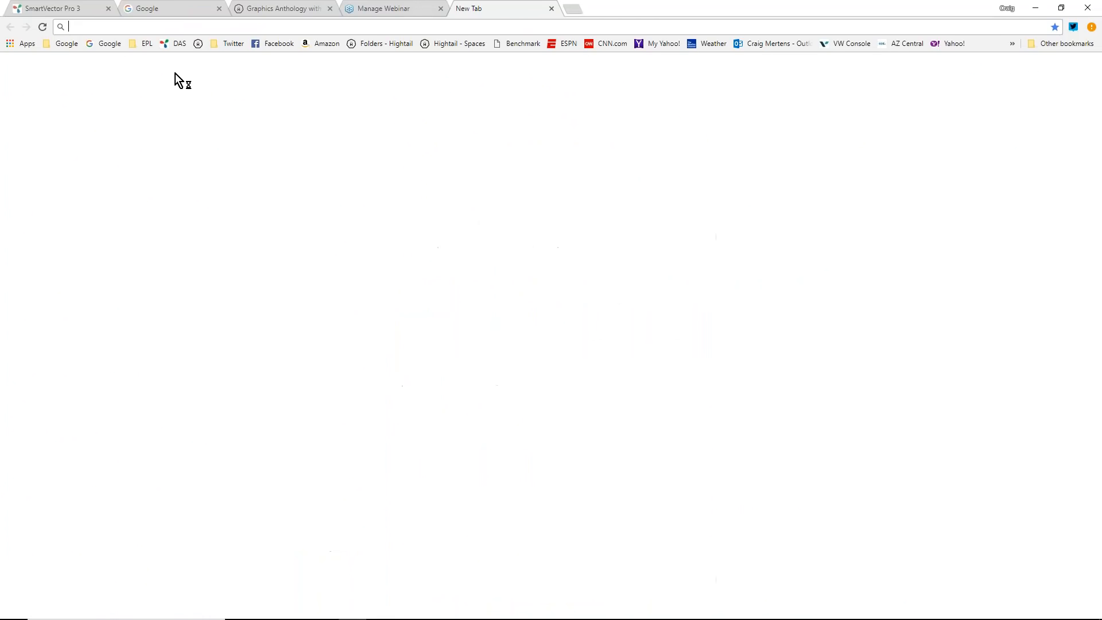
{"action": "left_click", "coordinate": [466, 43]}
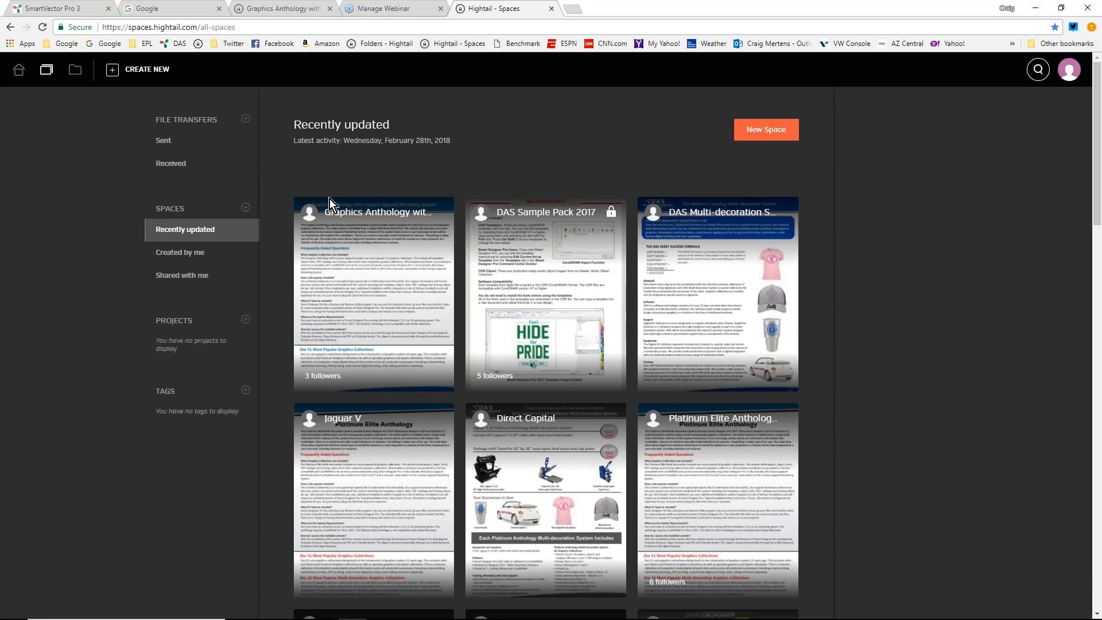
Step: Create a new space named Scottsdale Fire Department
{"action": "left_click", "coordinate": [758, 137]}
{"action": "type", "text": "Scottsdale Fire Department"}
{"action": "left_click", "coordinate": [548, 498]}
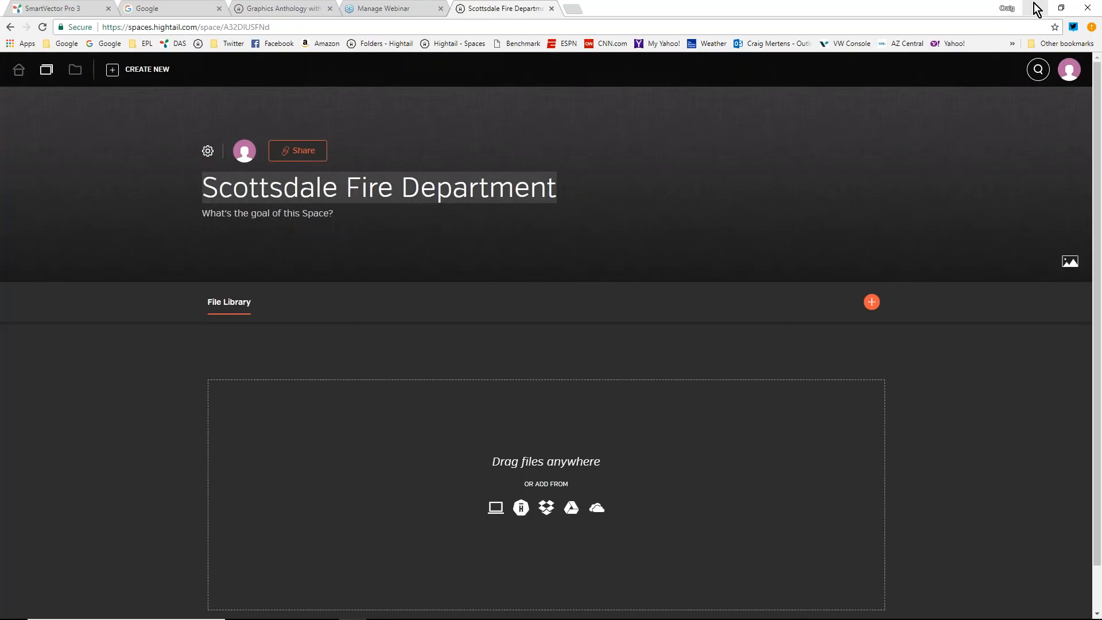
Step: Upload the Scottsdale FD PDF from the desktop to the new space's file library
{"action": "left_click", "coordinate": [1035, 8]}
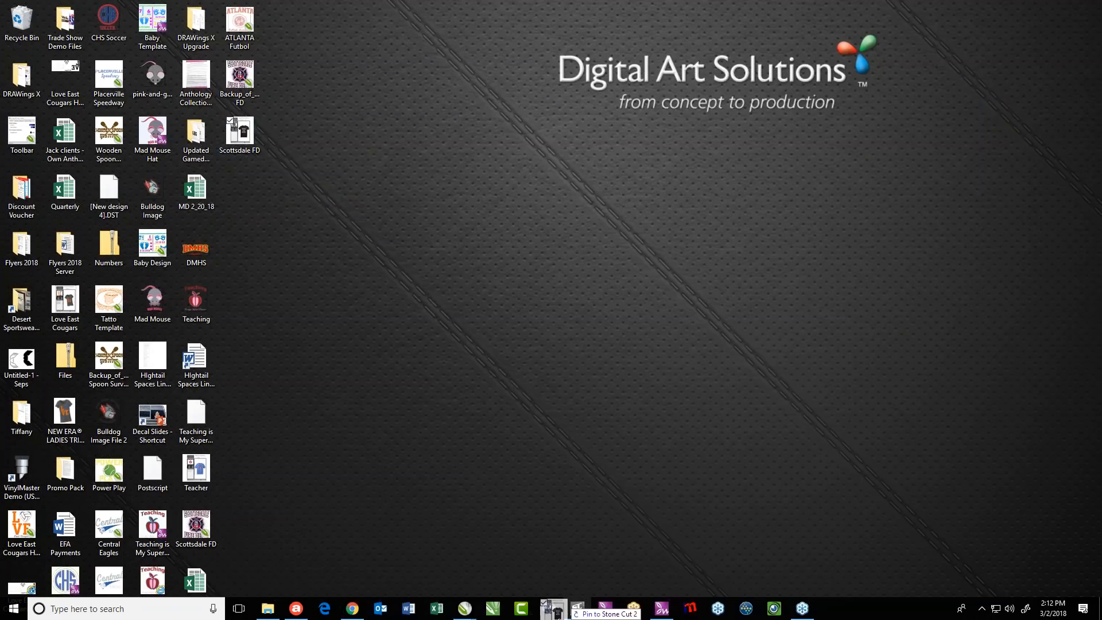
{"action": "left_click_drag", "start_coordinate": [356, 616], "coordinate": [471, 528]}
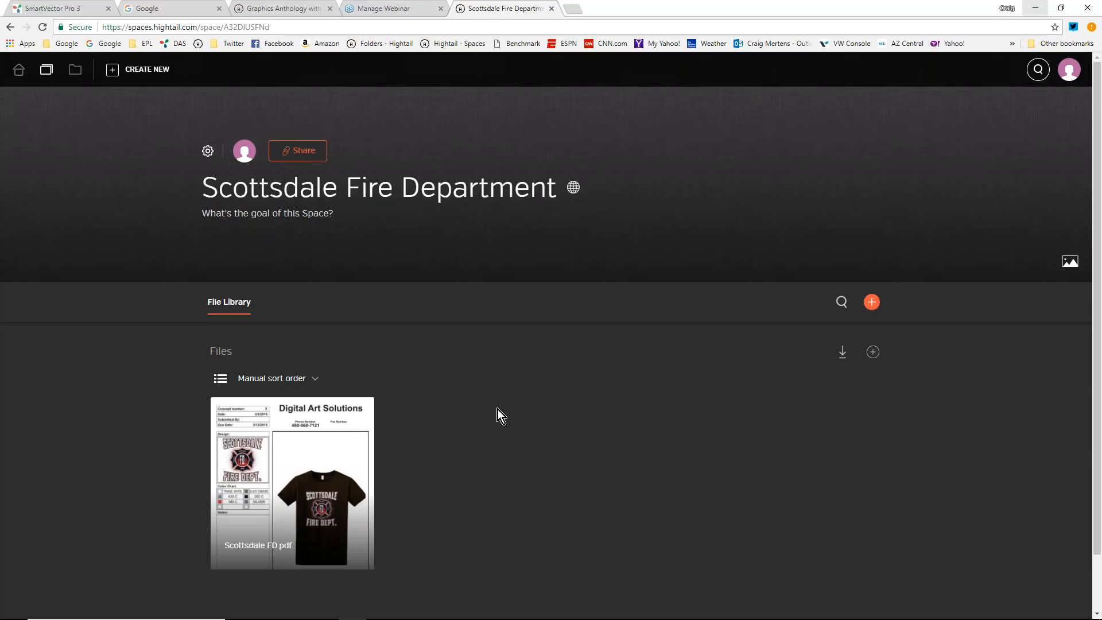
Step: Open the uploaded Scottsdale FD PDF in the space and look over the whole proposal sheet
{"action": "scroll", "coordinate": [498, 409], "scroll_direction": "down", "scroll_amount": 1}
{"action": "left_click", "coordinate": [292, 421]}
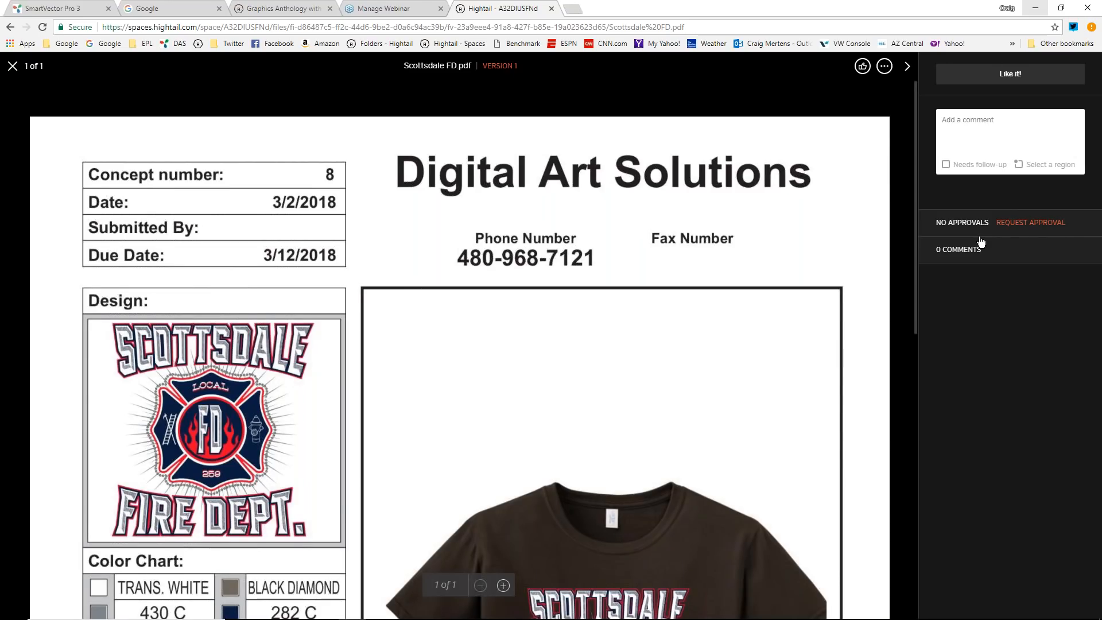
{"action": "scroll", "coordinate": [571, 351], "scroll_direction": "down", "scroll_amount": 6}
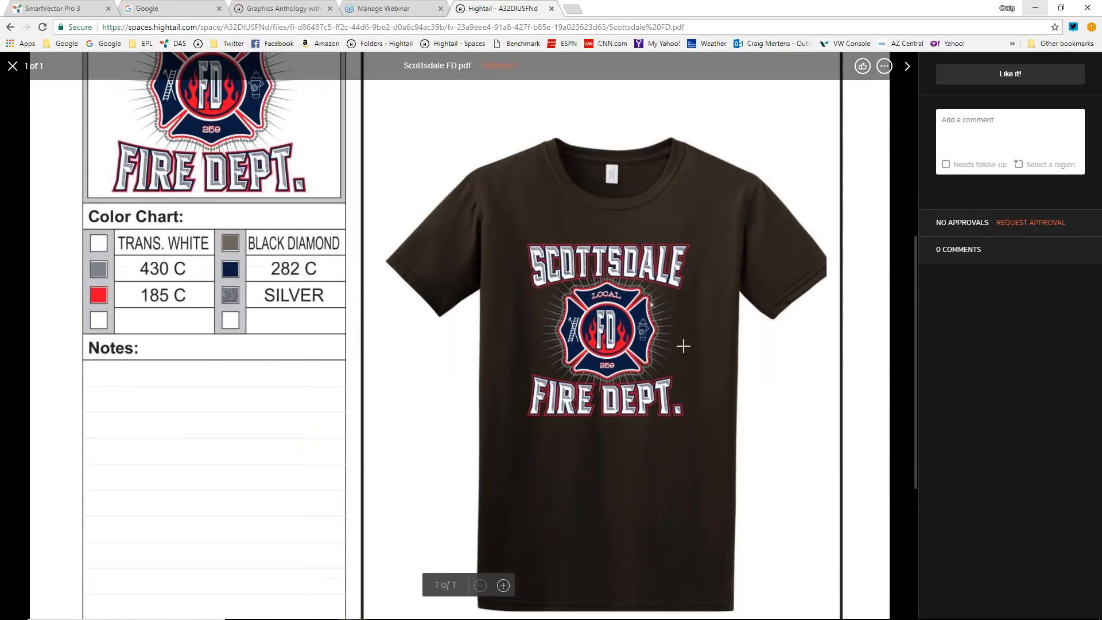
{"action": "scroll", "coordinate": [683, 346], "scroll_direction": "up", "scroll_amount": 1}
{"action": "scroll", "coordinate": [683, 346], "scroll_direction": "up", "scroll_amount": 6}
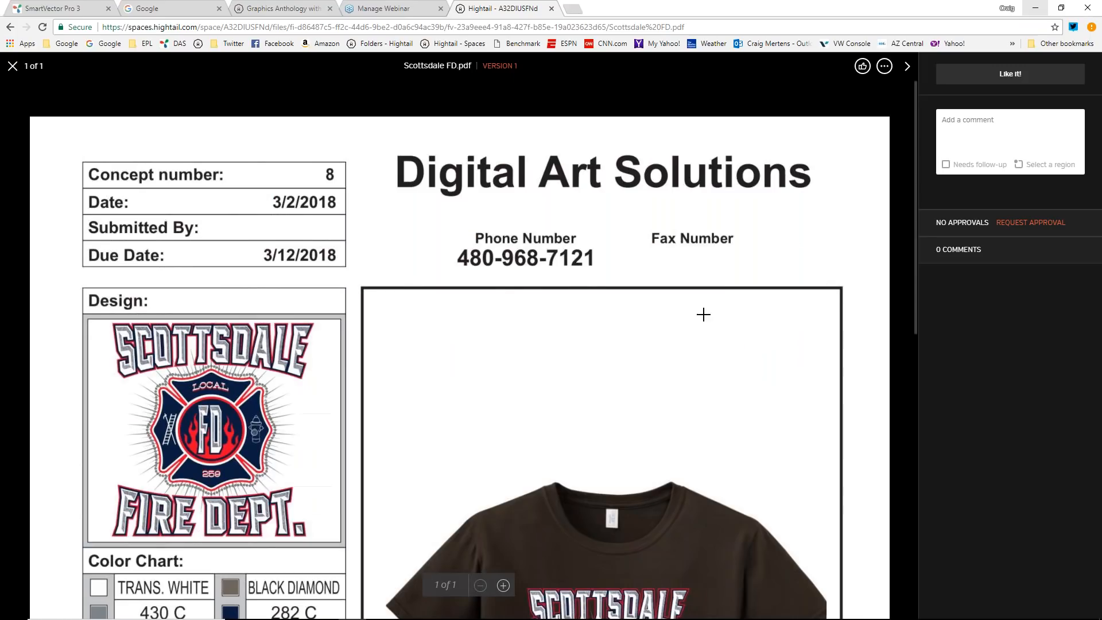
Step: Switch to the Scottsdale FD proof document in CorelDRAW and open the Command Center's Tutorials and PDF Files library
{"action": "left_click", "coordinate": [1038, 9]}
{"action": "mouse_move", "coordinate": [467, 617]}
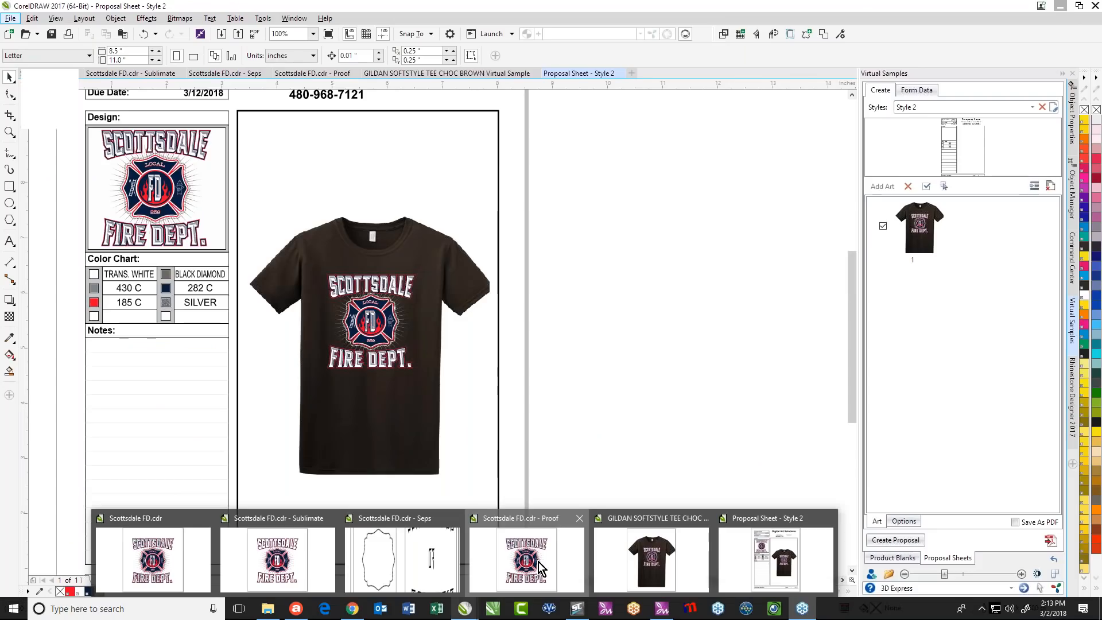
{"action": "left_click", "coordinate": [538, 566]}
{"action": "left_click", "coordinate": [193, 240]}
{"action": "left_click", "coordinate": [1072, 258]}
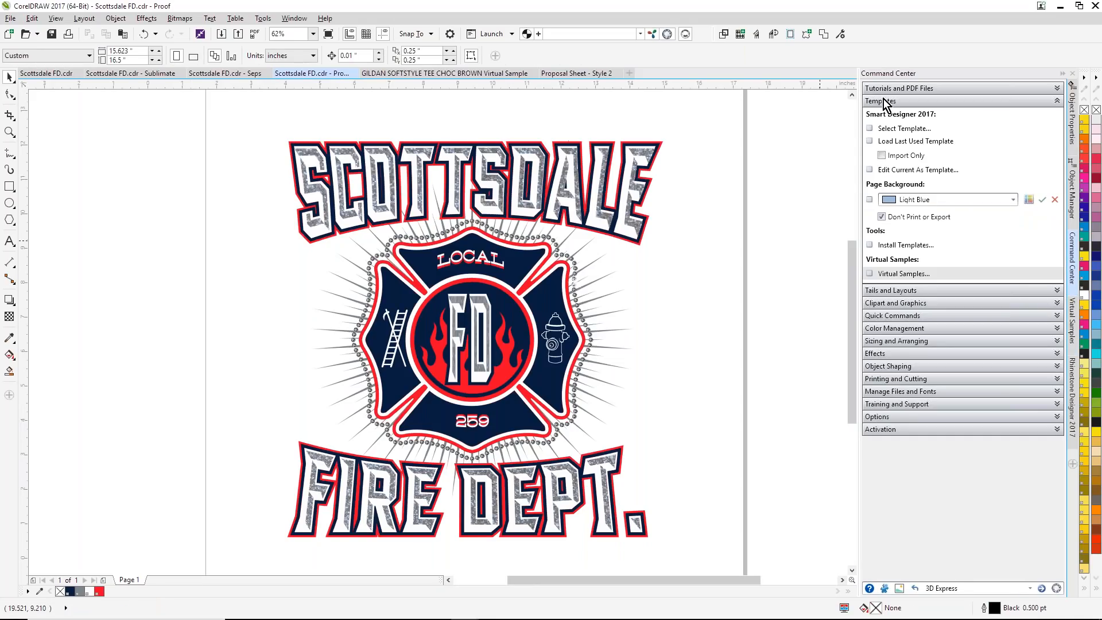
{"action": "left_click", "coordinate": [1057, 89]}
{"action": "left_click", "coordinate": [904, 101]}
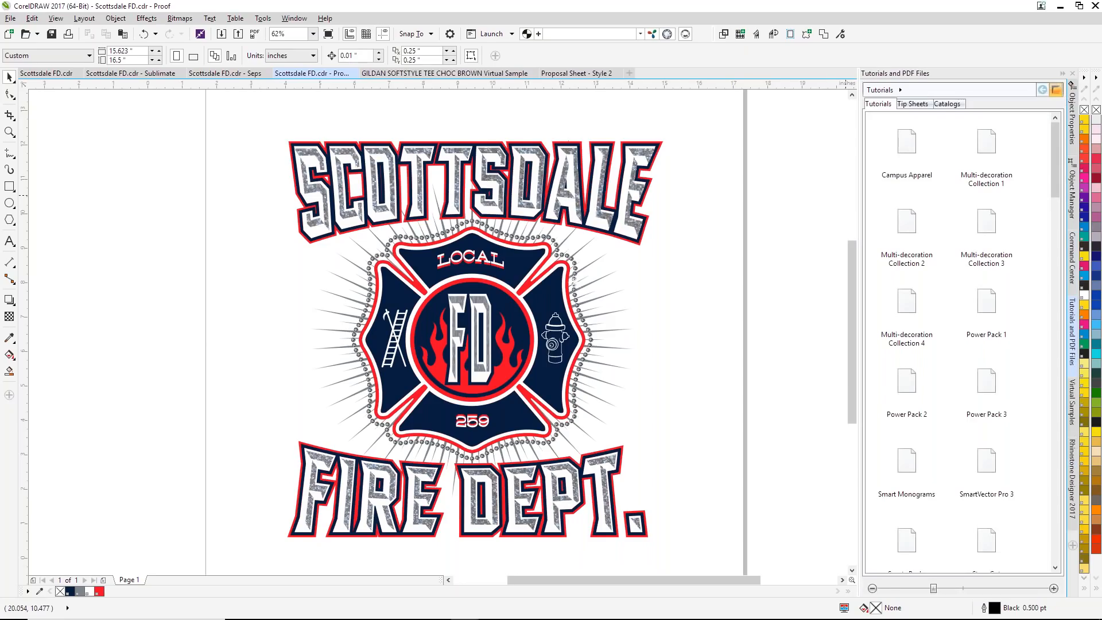
Step: Look through the available tutorials, tip sheets and catalogs in the PDF library
{"action": "left_click_drag", "start_coordinate": [1056, 170], "coordinate": [925, 102]}
{"action": "left_click", "coordinate": [925, 103]}
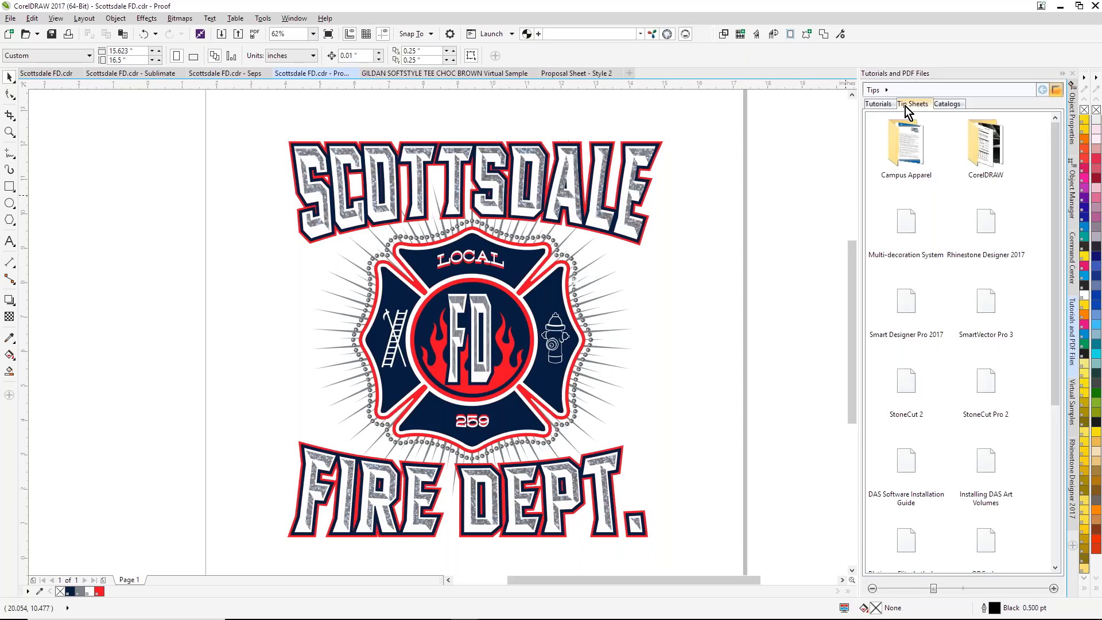
{"action": "left_click", "coordinate": [939, 105]}
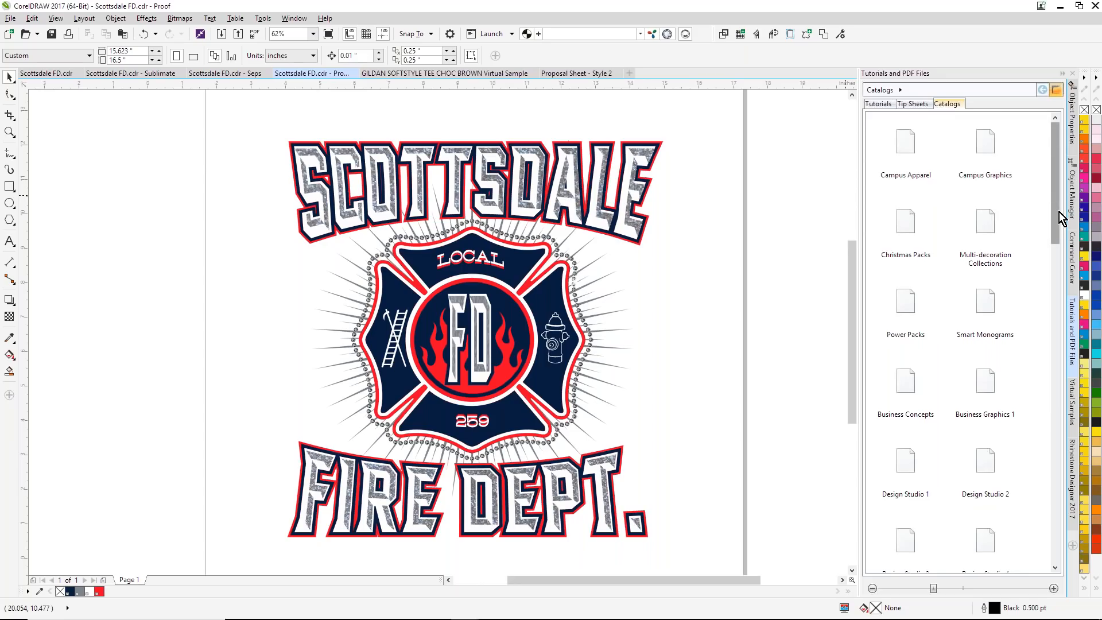
{"action": "left_click_drag", "start_coordinate": [1059, 218], "coordinate": [1065, 564]}
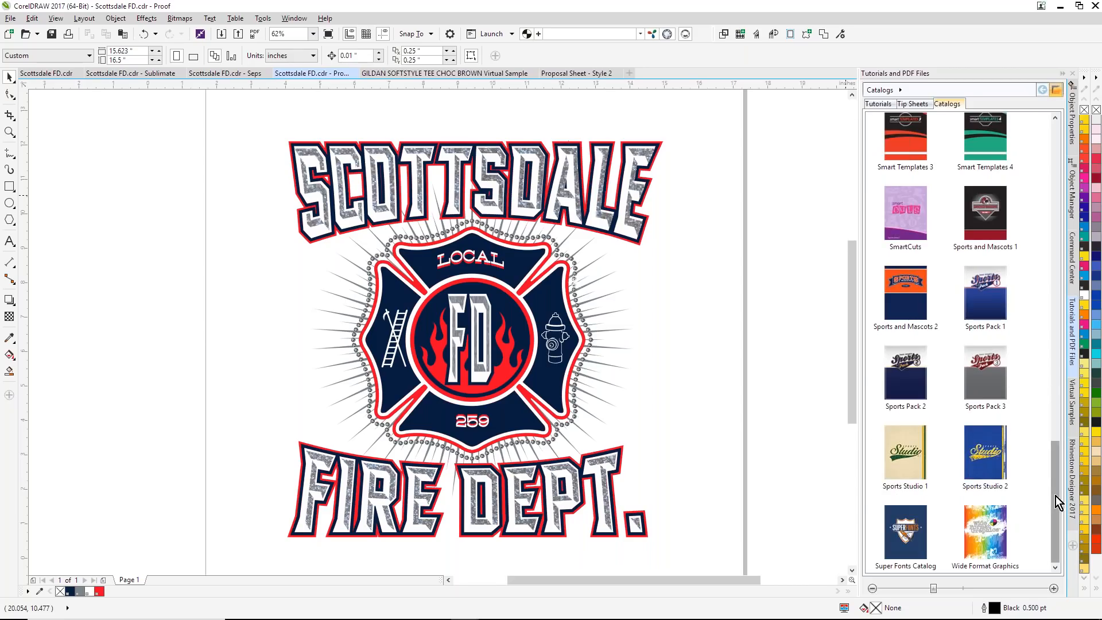
{"action": "left_click_drag", "start_coordinate": [1056, 496], "coordinate": [1055, 224]}
Step: Open the Smart Monograms 2 Catalog from the Smart Monograms catalog folder
{"action": "double_click", "coordinate": [987, 255]}
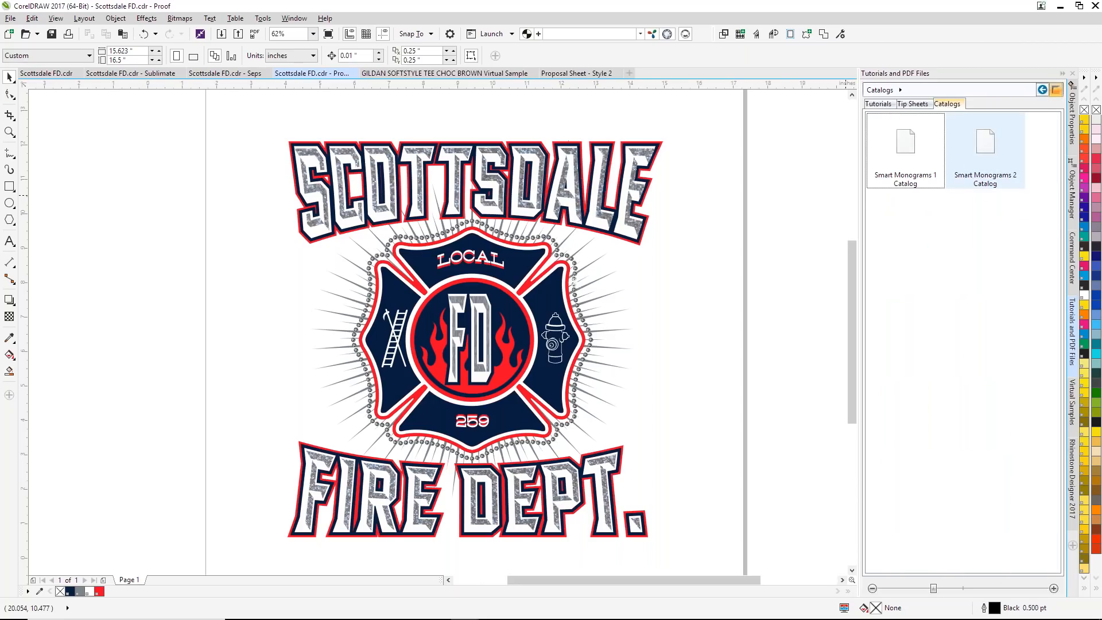
{"action": "left_click", "coordinate": [994, 153]}
{"action": "double_click", "coordinate": [993, 153]}
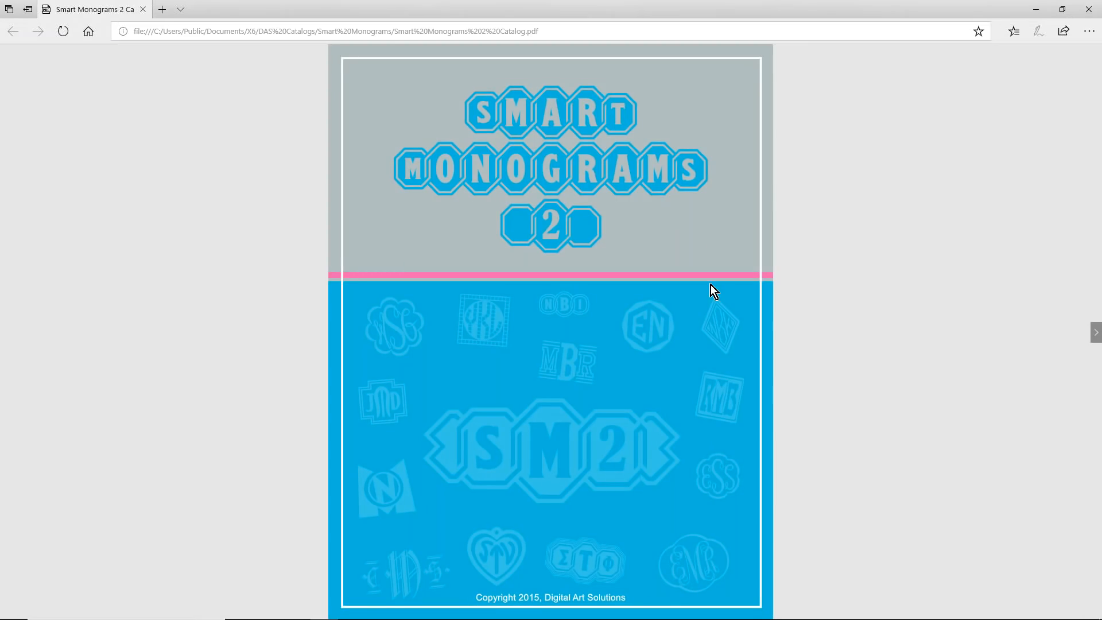
Step: Page through the catalog from the cover past the concept pages to the Diamond Black Two Bold monograms
{"action": "key", "text": "Right"}
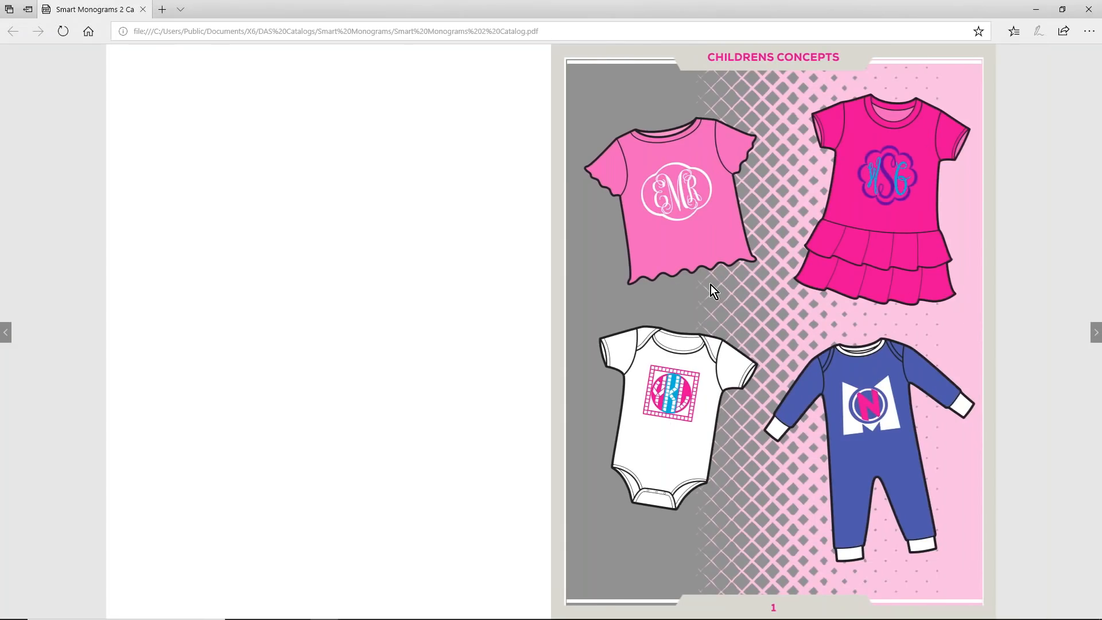
{"action": "key", "text": "Right"}
{"action": "key", "text": "Right"}
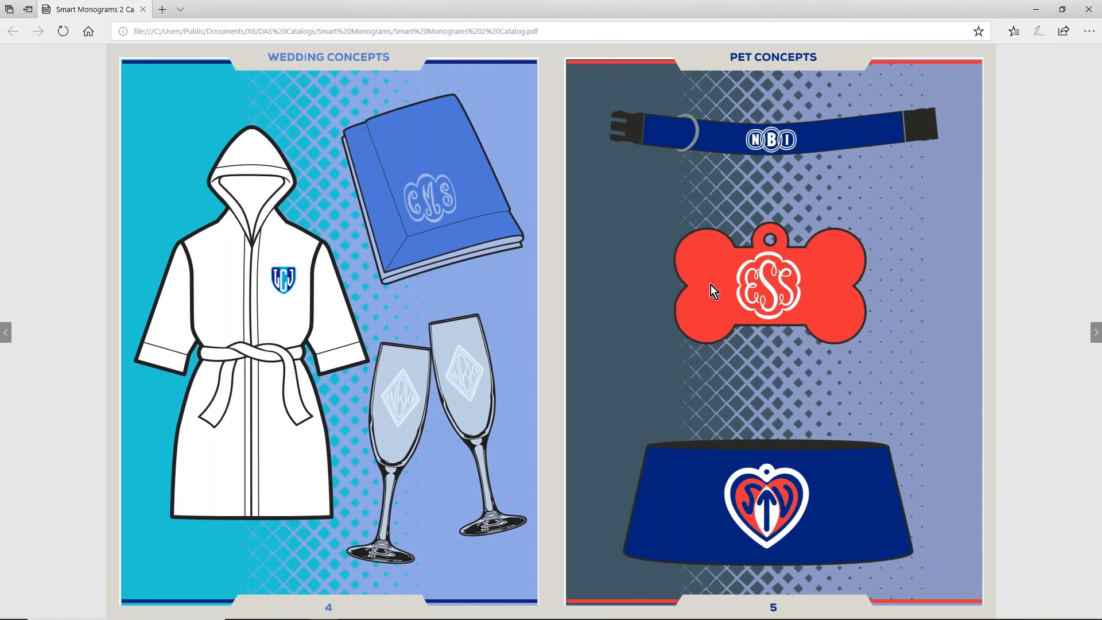
{"action": "key", "text": "Right"}
{"action": "key", "text": "Right"}
{"action": "key", "text": "Right"}
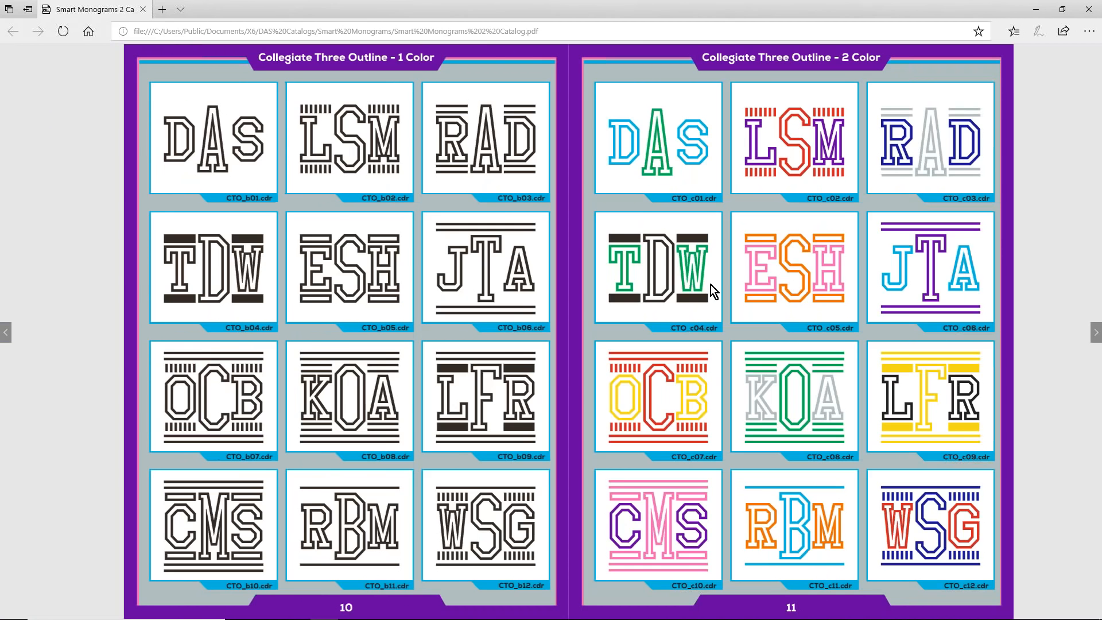
{"action": "key", "text": "Right"}
{"action": "key", "text": "Right"}
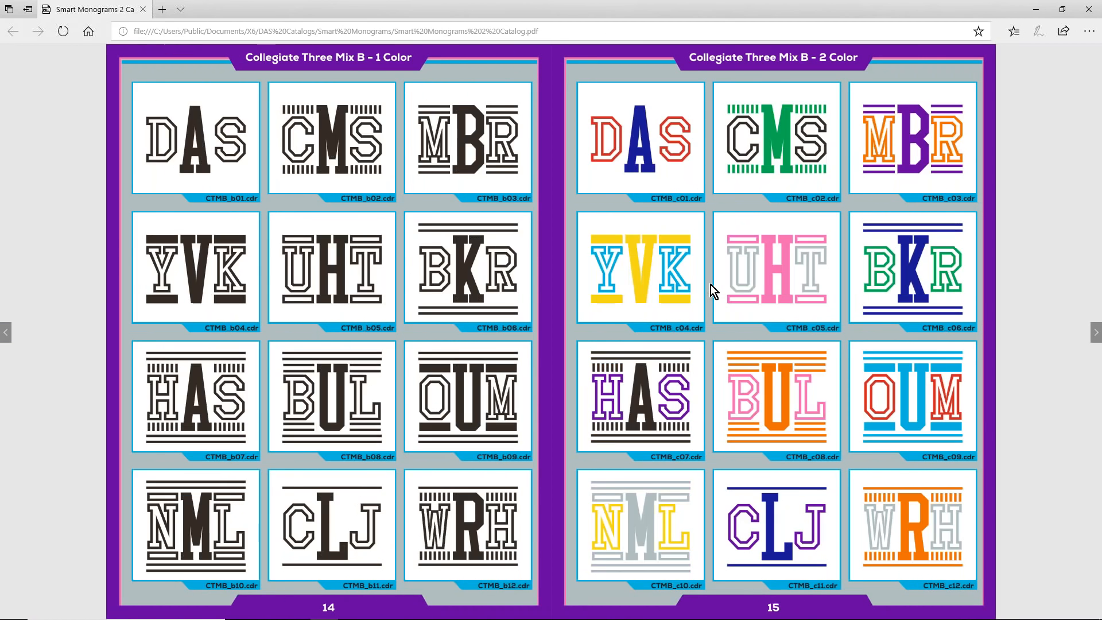
{"action": "key", "text": "Right"}
{"action": "key", "text": "Right"}
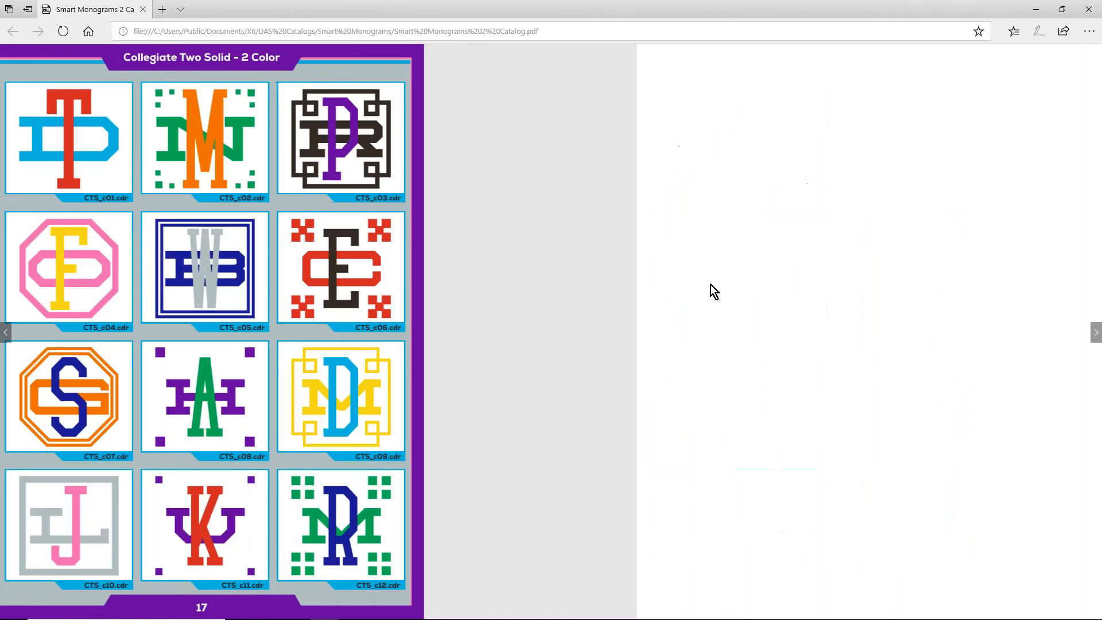
{"action": "key", "text": "Right"}
{"action": "key", "text": "Right"}
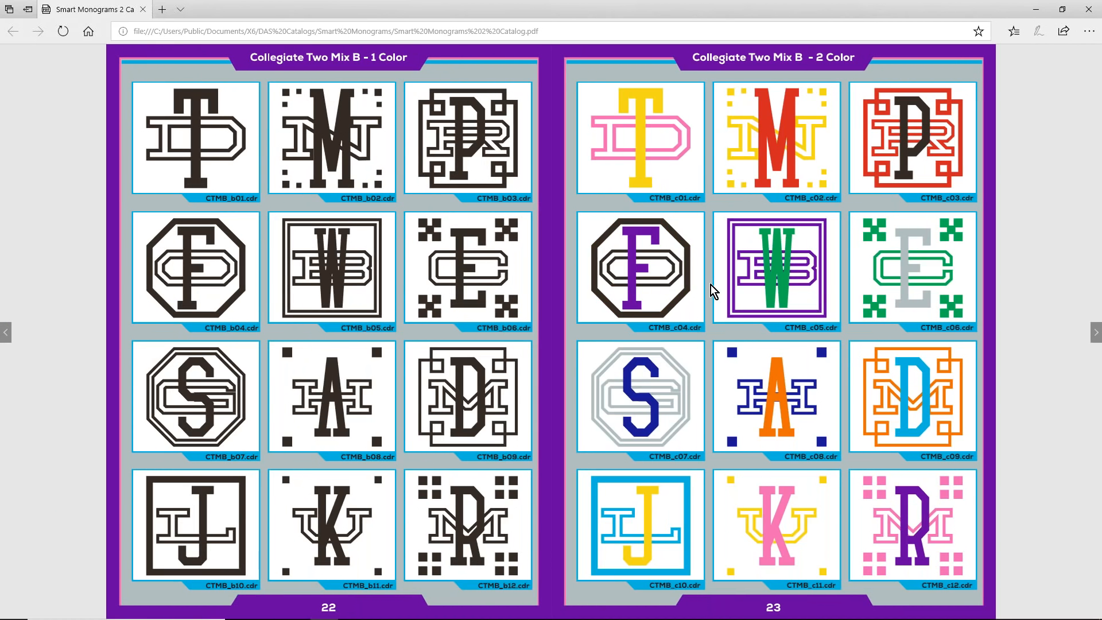
{"action": "key", "text": "Right"}
{"action": "key", "text": "Right"}
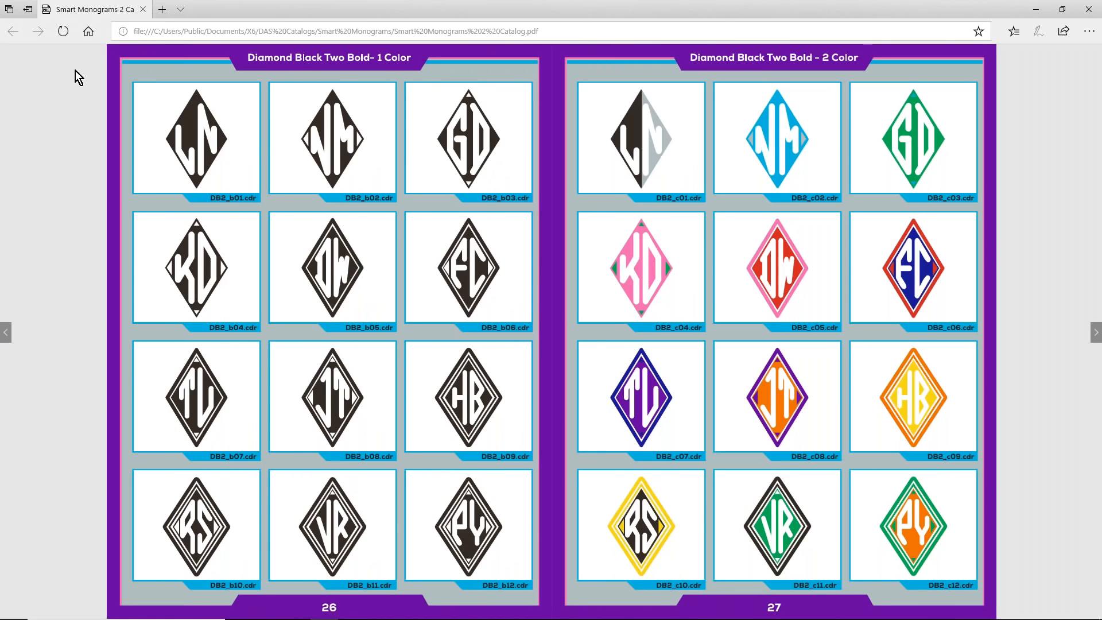
Step: Jump ahead to the script monograms on page 112, browse on to page 129, and return to CorelDRAW
{"action": "left_click", "coordinate": [83, 60]}
{"action": "left_click", "coordinate": [41, 508]}
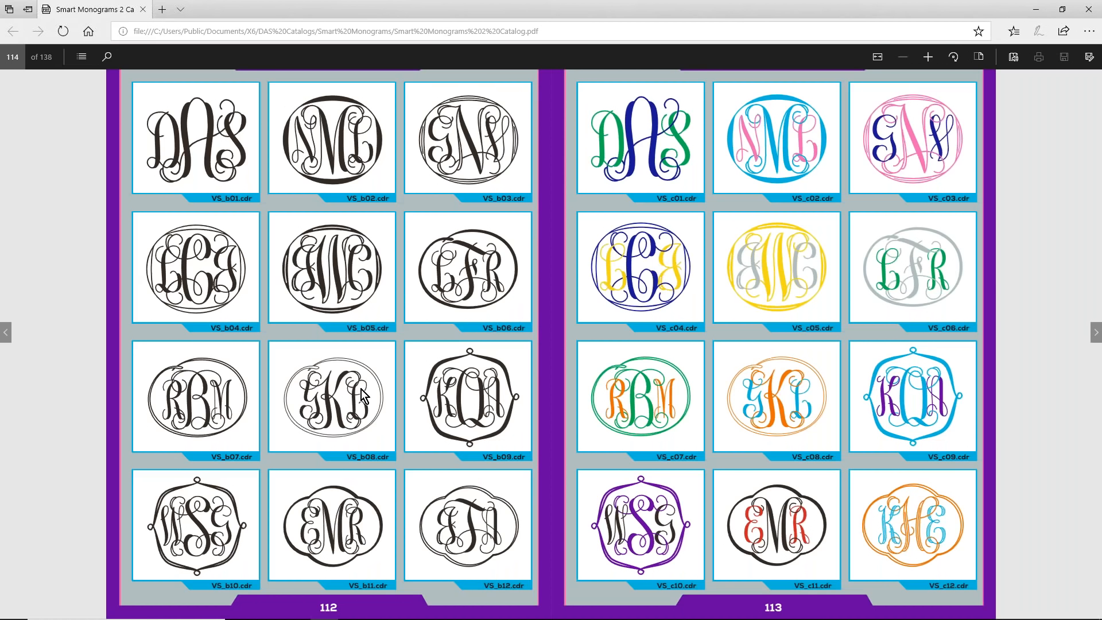
{"action": "scroll", "coordinate": [360, 389], "scroll_direction": "down", "scroll_amount": 1}
{"action": "scroll", "coordinate": [511, 274], "scroll_direction": "down", "scroll_amount": 1}
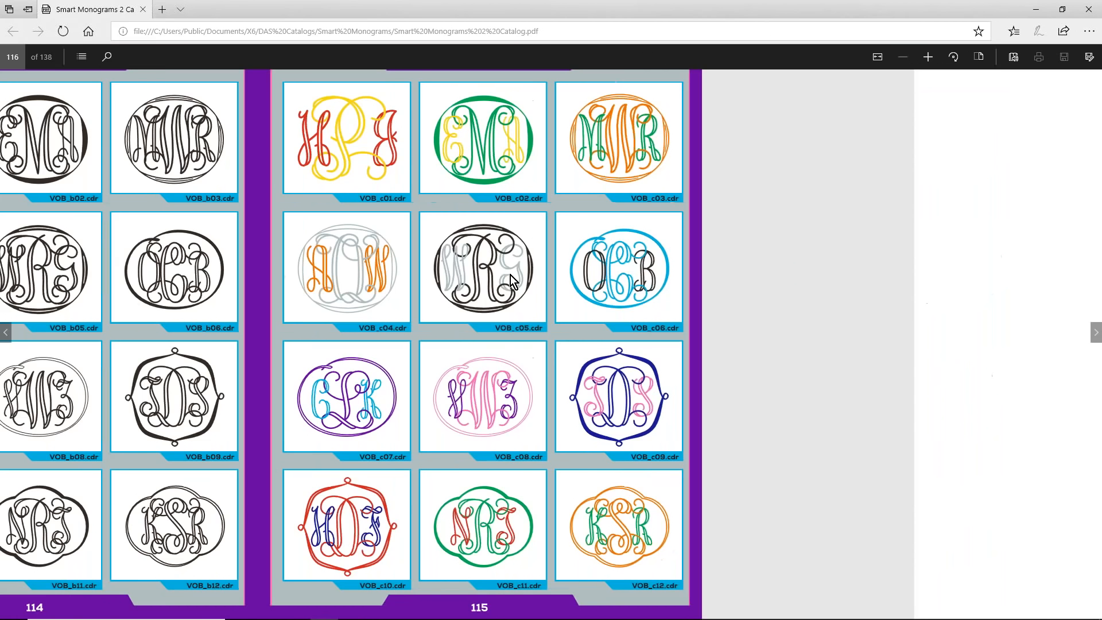
{"action": "scroll", "coordinate": [511, 274], "scroll_direction": "down", "scroll_amount": 1}
{"action": "scroll", "coordinate": [511, 275], "scroll_direction": "down", "scroll_amount": 4}
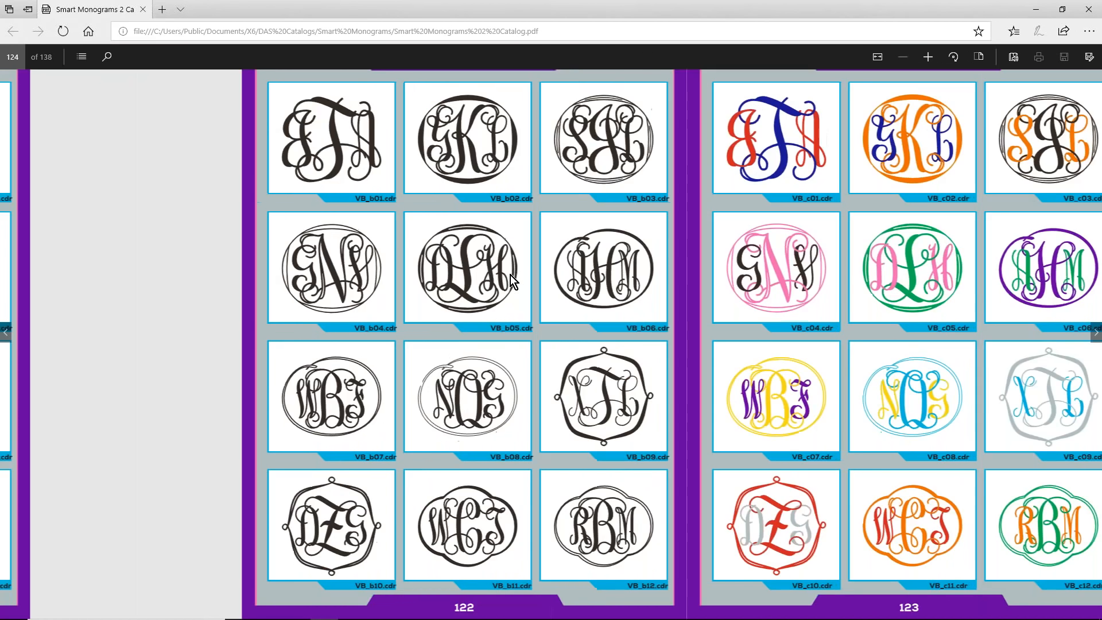
{"action": "scroll", "coordinate": [511, 275], "scroll_direction": "down", "scroll_amount": 1}
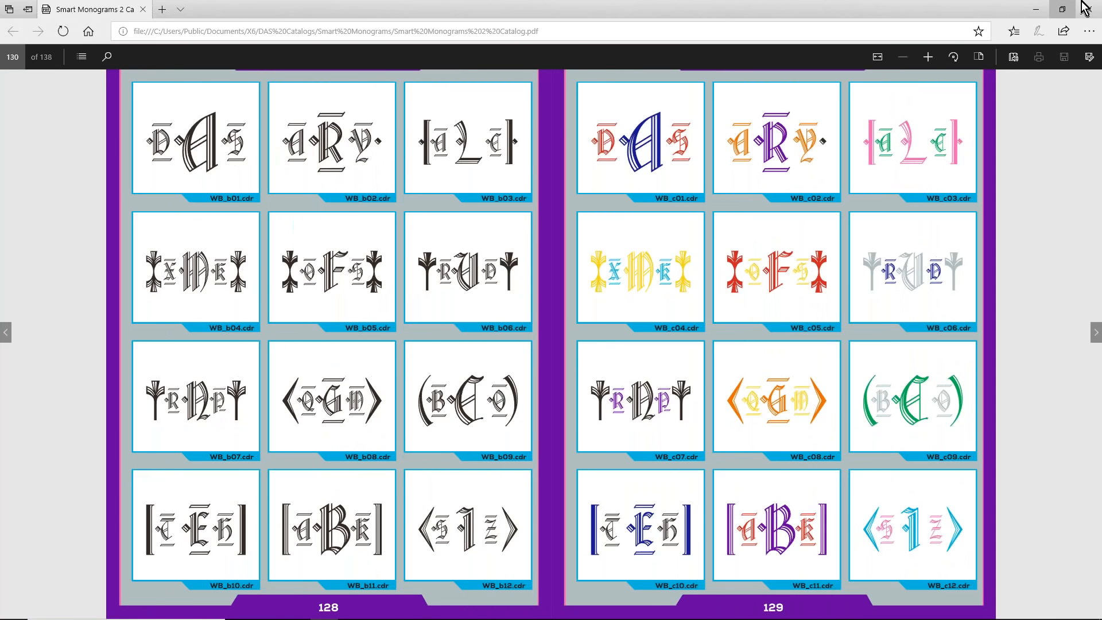
{"action": "left_click", "coordinate": [1037, 10]}
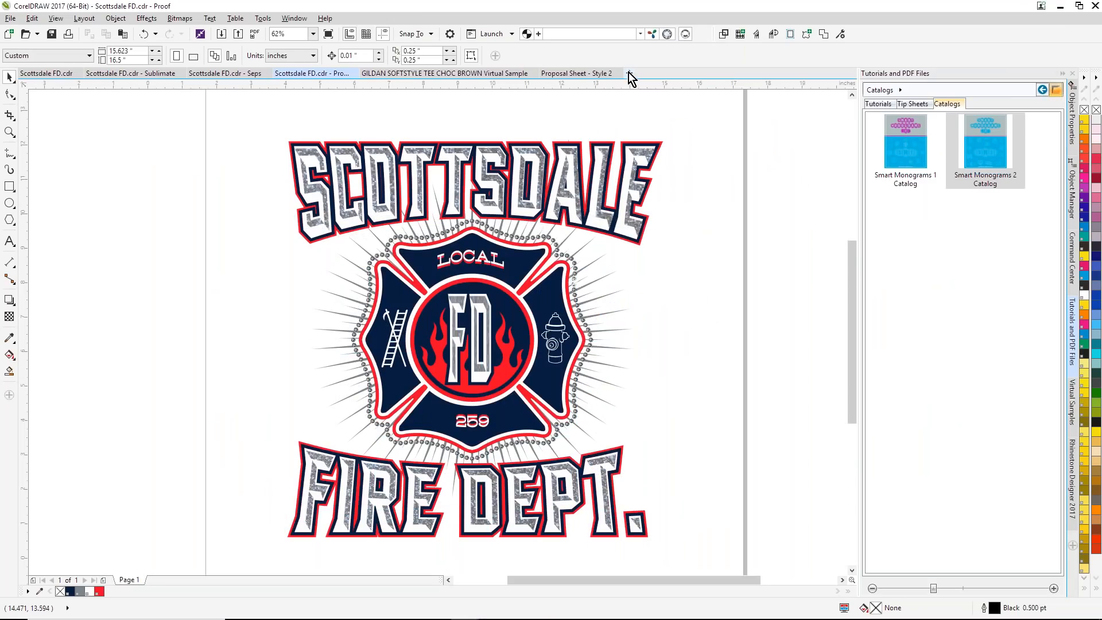
Step: Start a new blank Letter document and open the Smart Designer template browser from the Command Center
{"action": "left_click", "coordinate": [628, 73]}
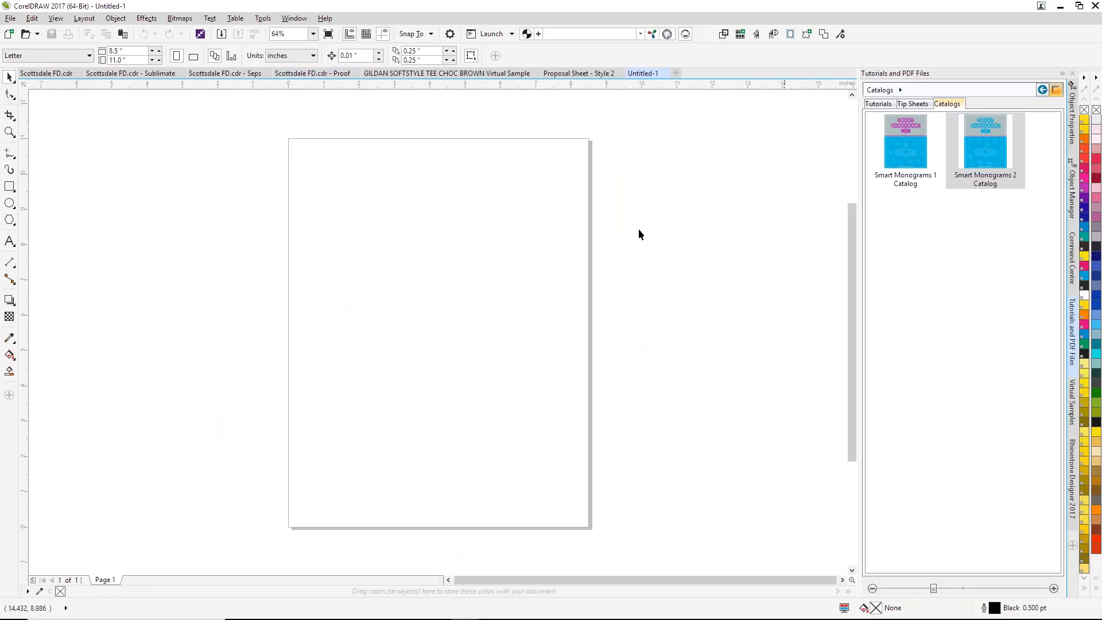
{"action": "left_click", "coordinate": [1076, 249]}
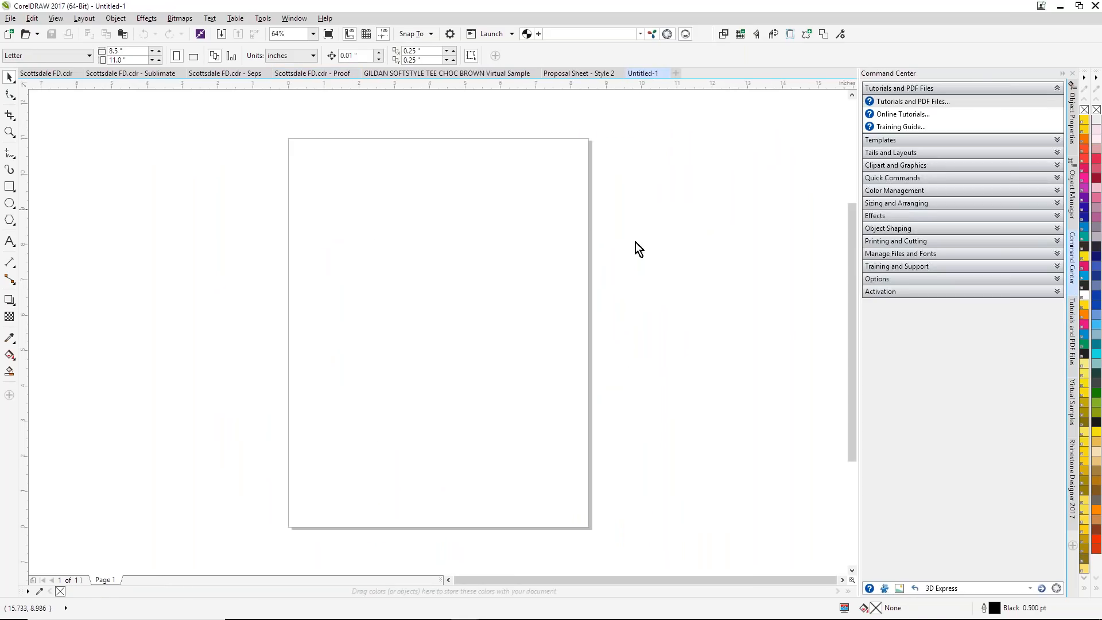
{"action": "left_click", "coordinate": [1055, 142]}
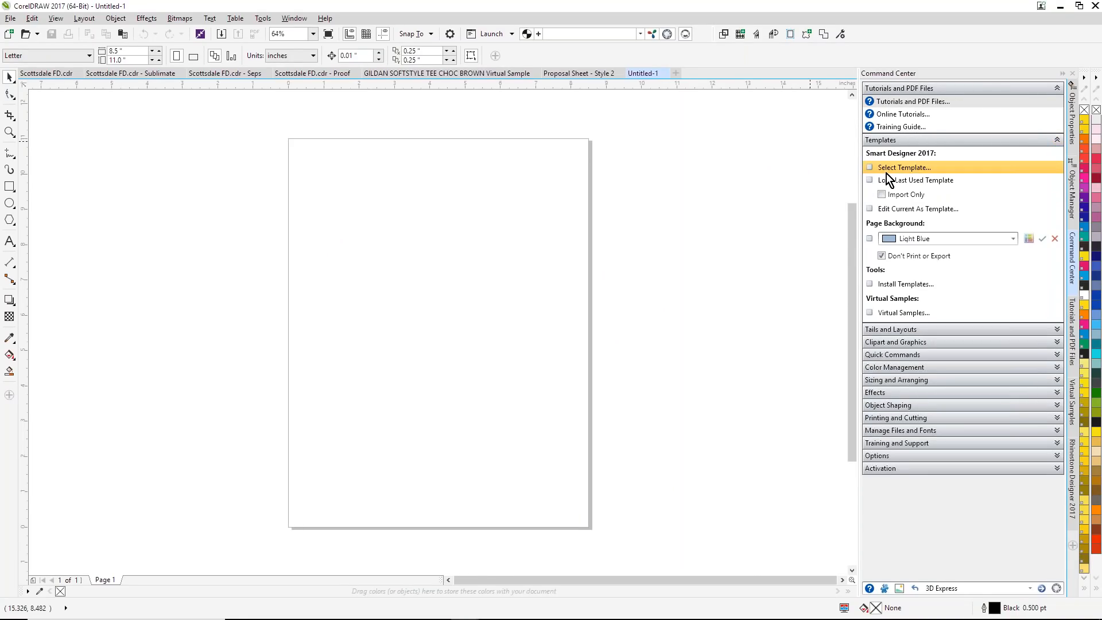
{"action": "left_click", "coordinate": [913, 169]}
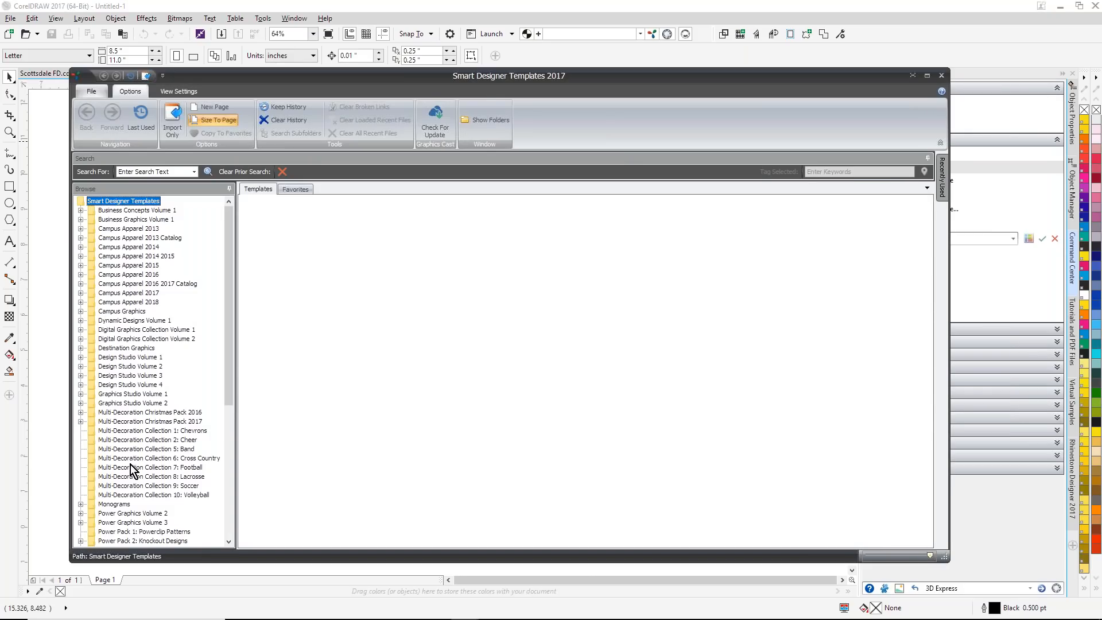
Step: Import template KS_c01 from the Keepsake folder of the Smart Monograms 2 two-color monograms
{"action": "left_click", "coordinate": [81, 504]}
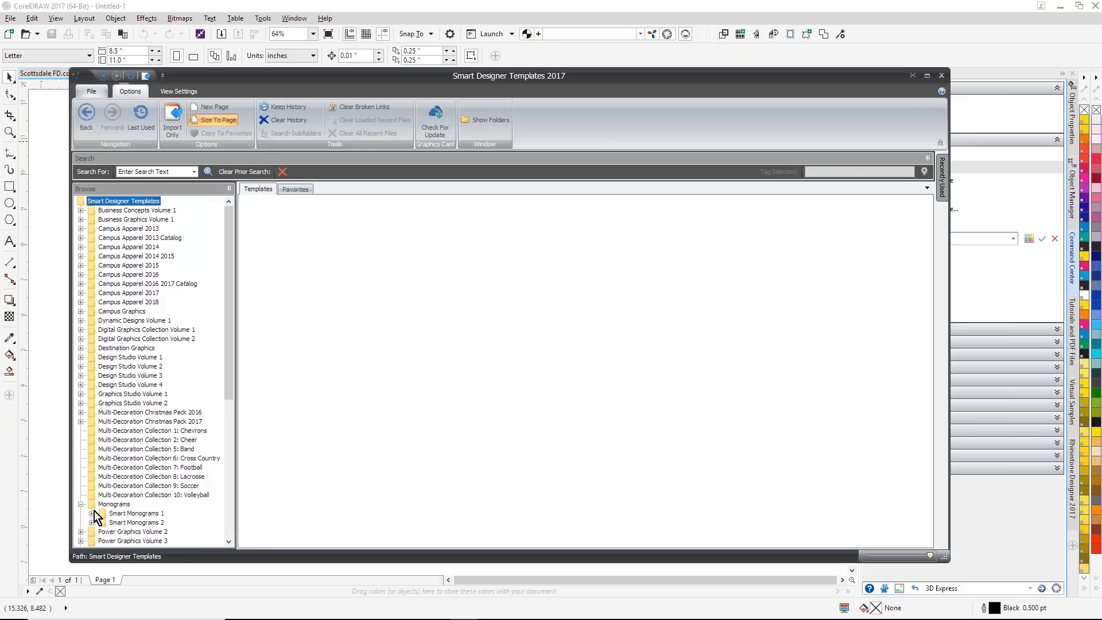
{"action": "left_click", "coordinate": [91, 522]}
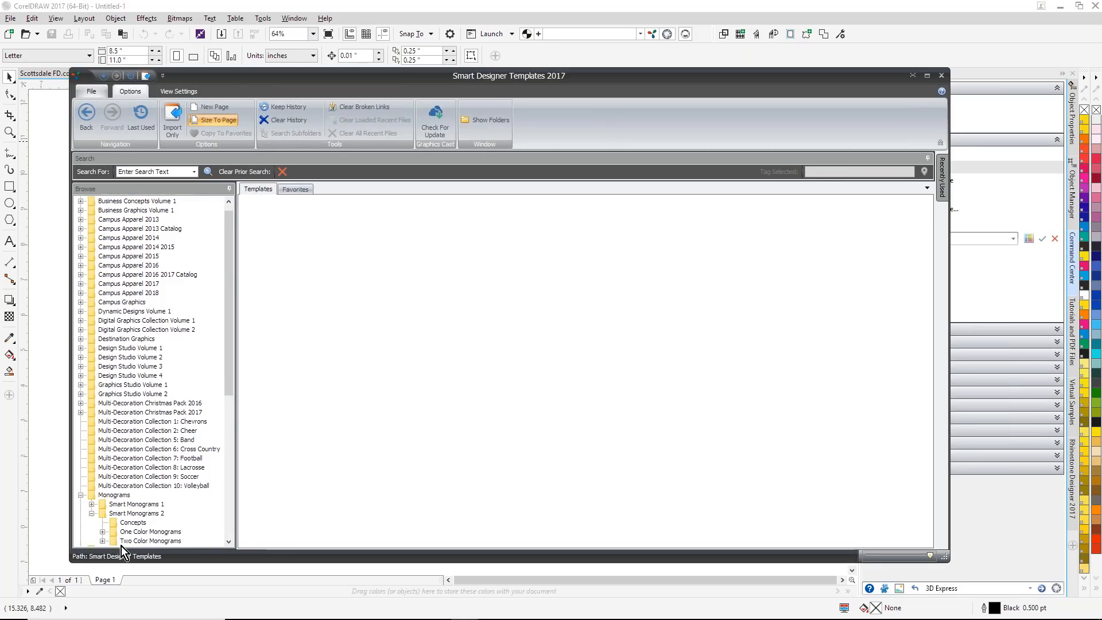
{"action": "left_click", "coordinate": [103, 541]}
{"action": "left_click_drag", "start_coordinate": [222, 397], "coordinate": [223, 417]}
{"action": "left_click", "coordinate": [144, 403]}
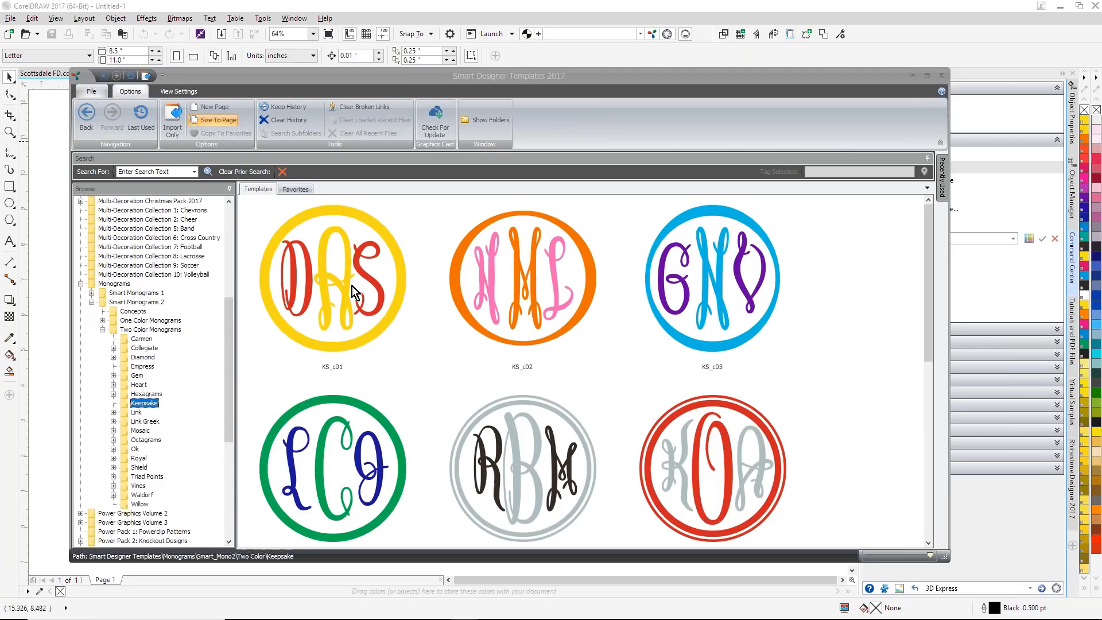
{"action": "double_click", "coordinate": [352, 286]}
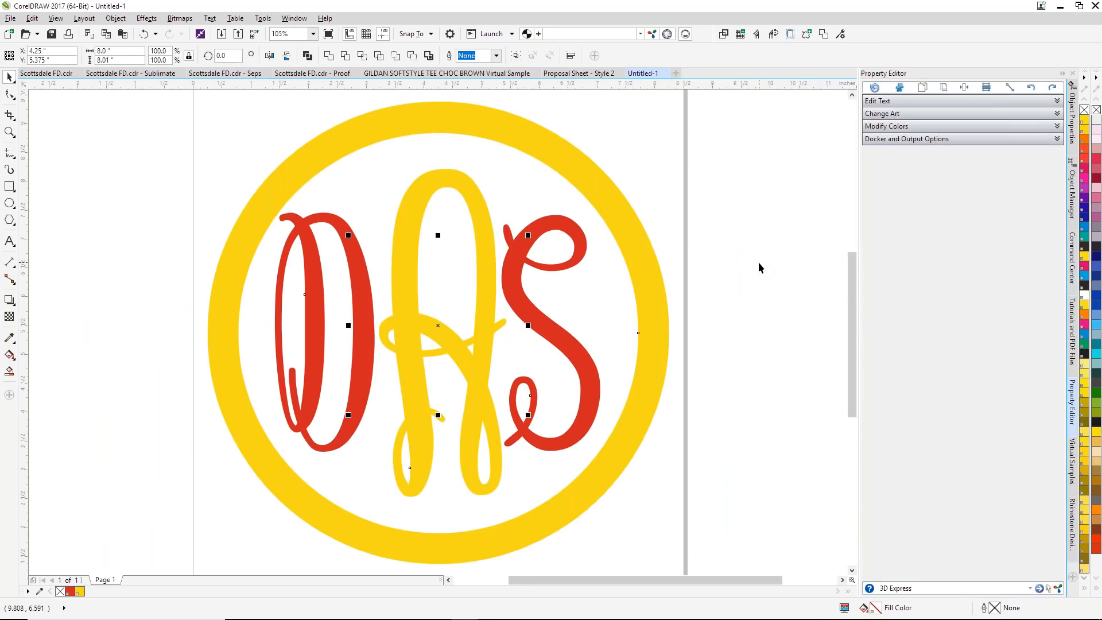
Step: Replace all three monogram letters D, A and S with M
{"action": "left_click", "coordinate": [1058, 102]}
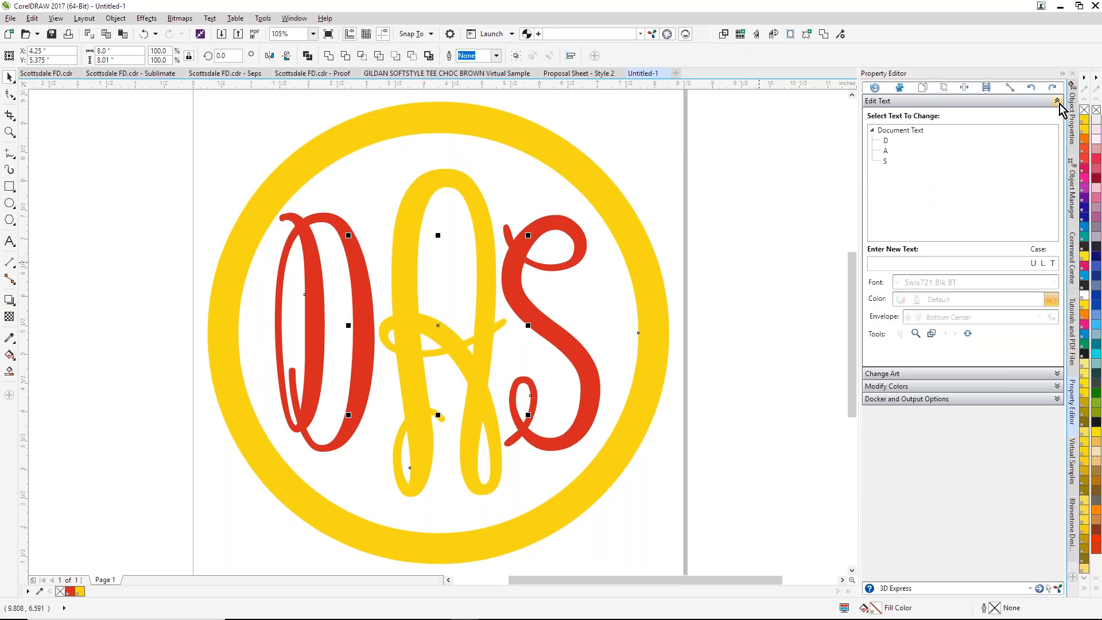
{"action": "left_click", "coordinate": [888, 140]}
{"action": "type", "text": "M"}
{"action": "left_click", "coordinate": [885, 150]}
{"action": "type", "text": "M"}
{"action": "left_click", "coordinate": [883, 161]}
{"action": "type", "text": "M"}
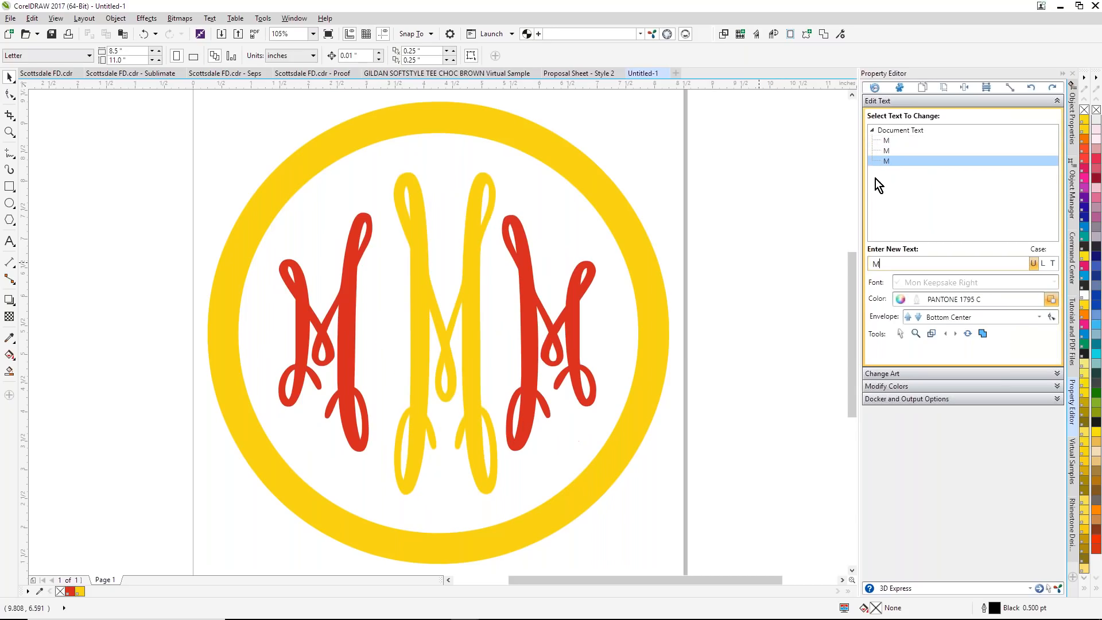
Step: Nudge the center M slightly to the left inside the circle
{"action": "left_click", "coordinate": [886, 151]}
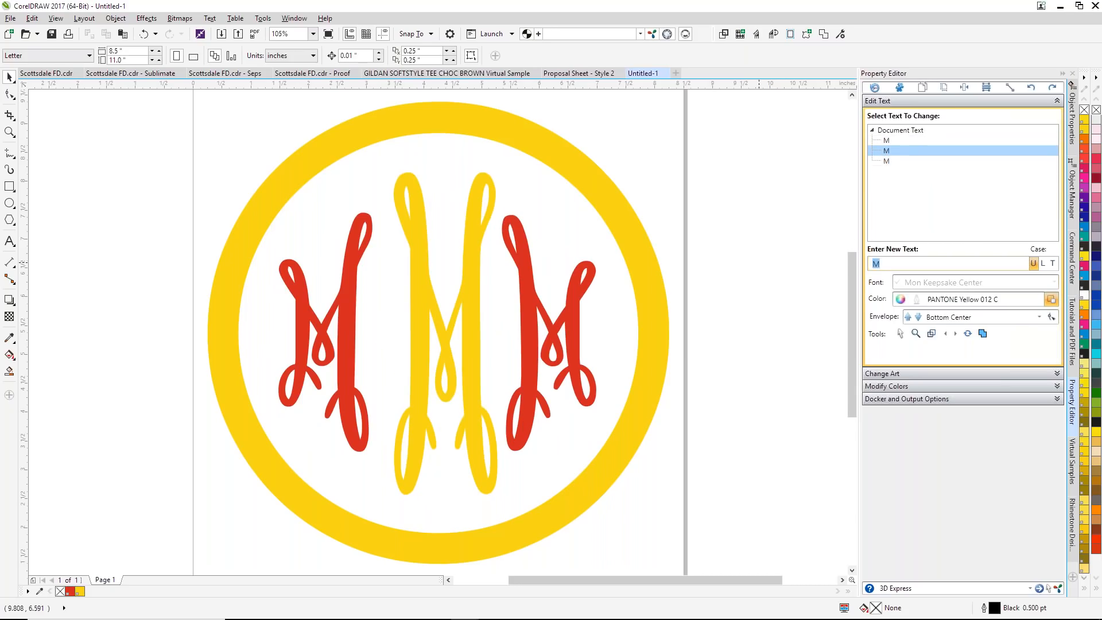
{"action": "left_click", "coordinate": [945, 334]}
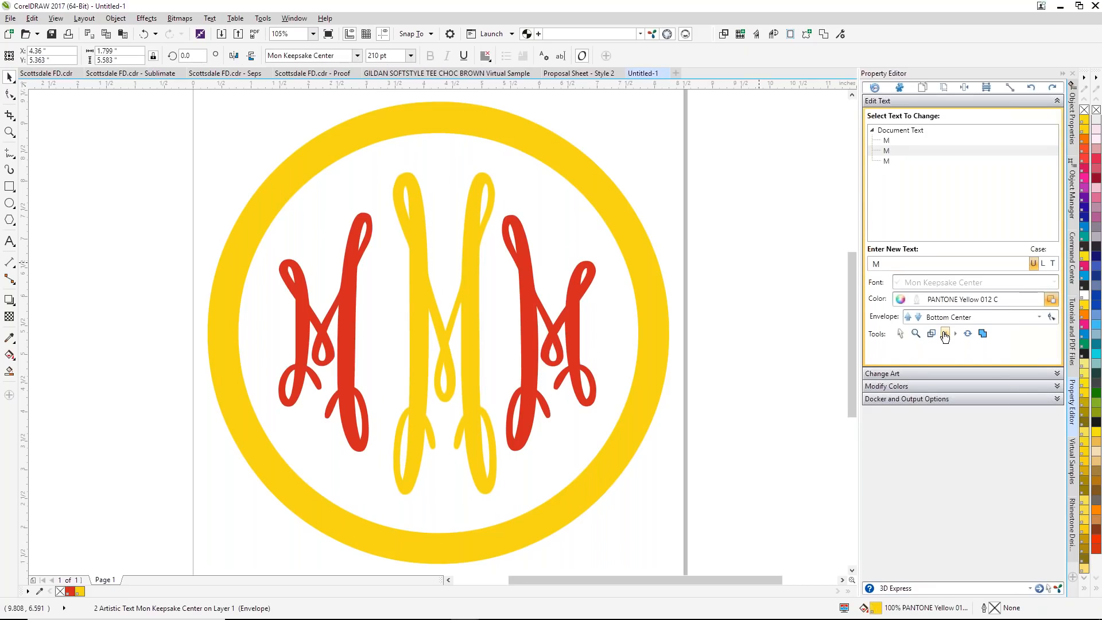
{"action": "left_click", "coordinate": [719, 180]}
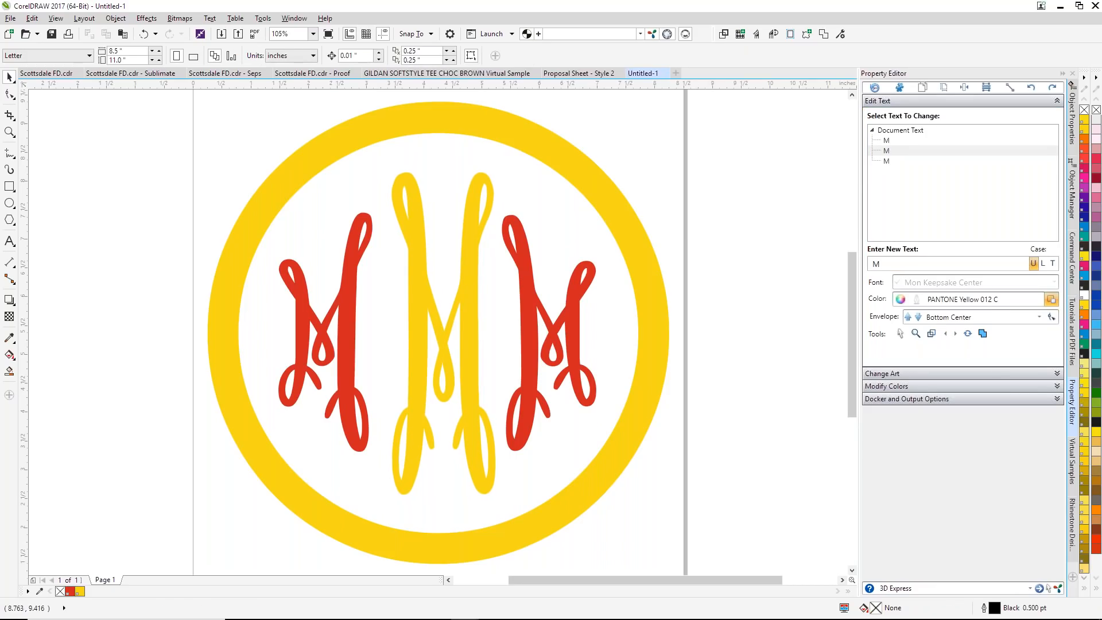
Step: Select the complete monogram artwork and transfer it into a new design in DRAWings X
{"action": "mouse_move", "coordinate": [776, 618]}
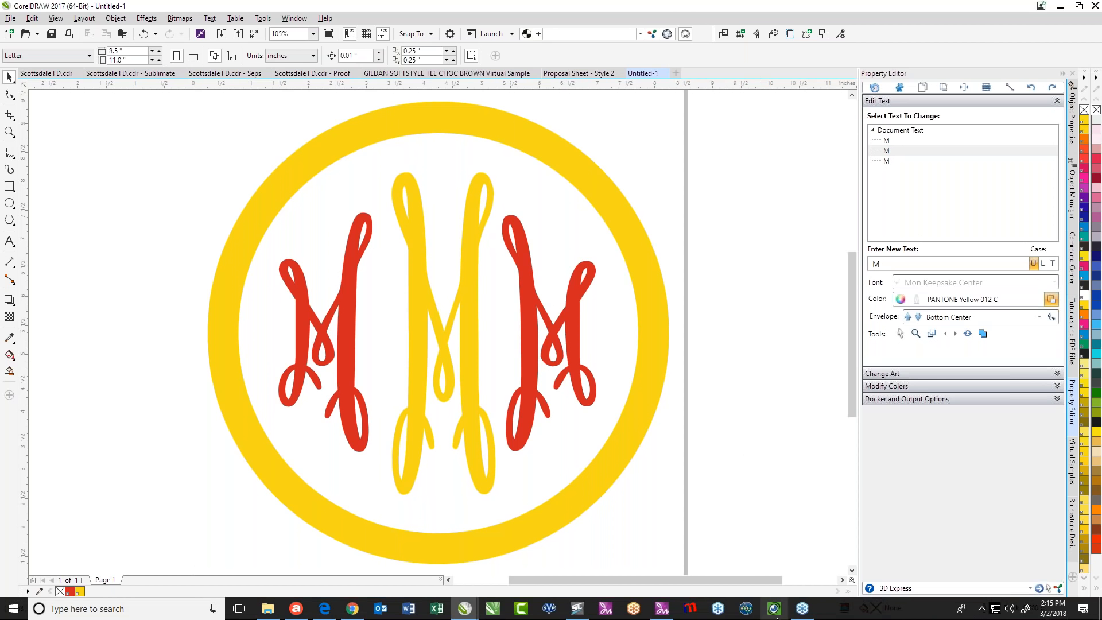
{"action": "left_click", "coordinate": [662, 615]}
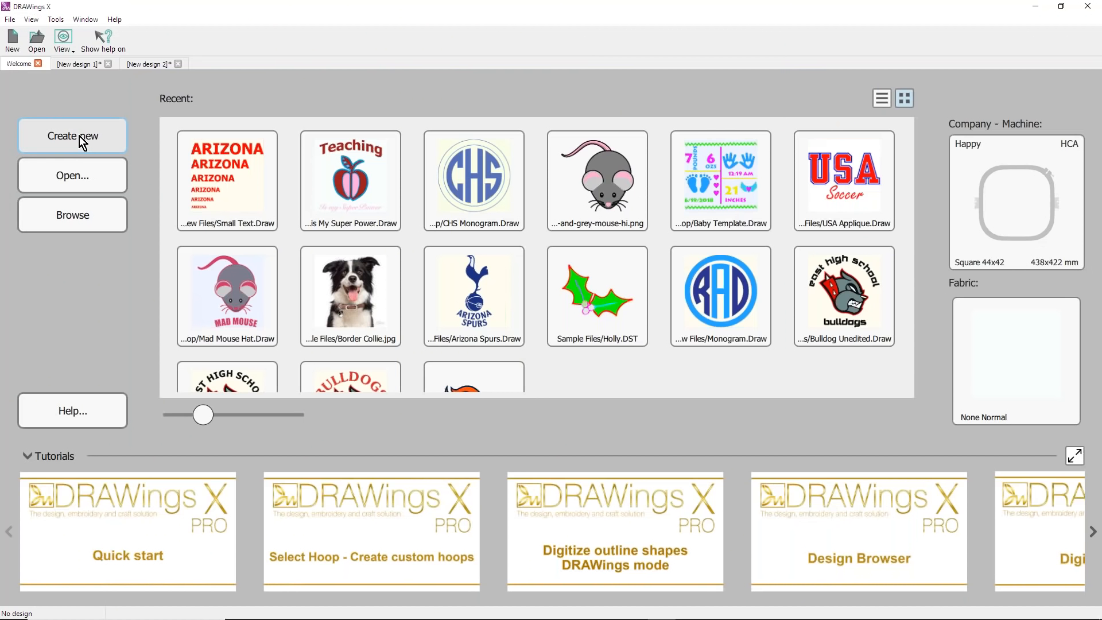
{"action": "left_click", "coordinate": [80, 136]}
{"action": "left_click", "coordinate": [1036, 8]}
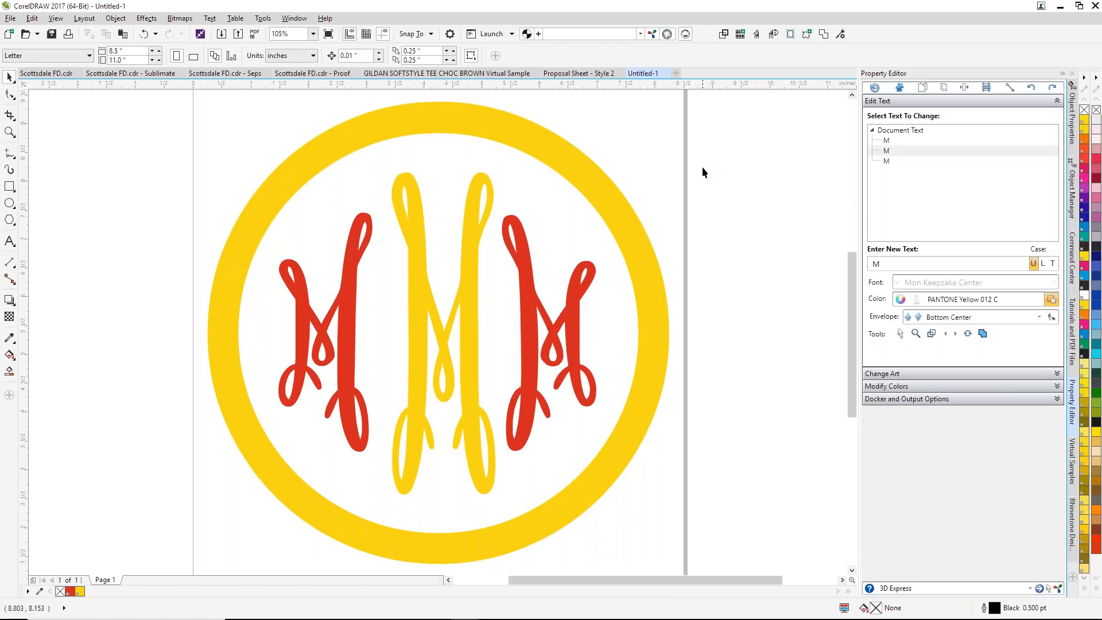
{"action": "key", "text": "ctrl+a"}
{"action": "left_click_drag", "start_coordinate": [472, 187], "coordinate": [594, 315]}
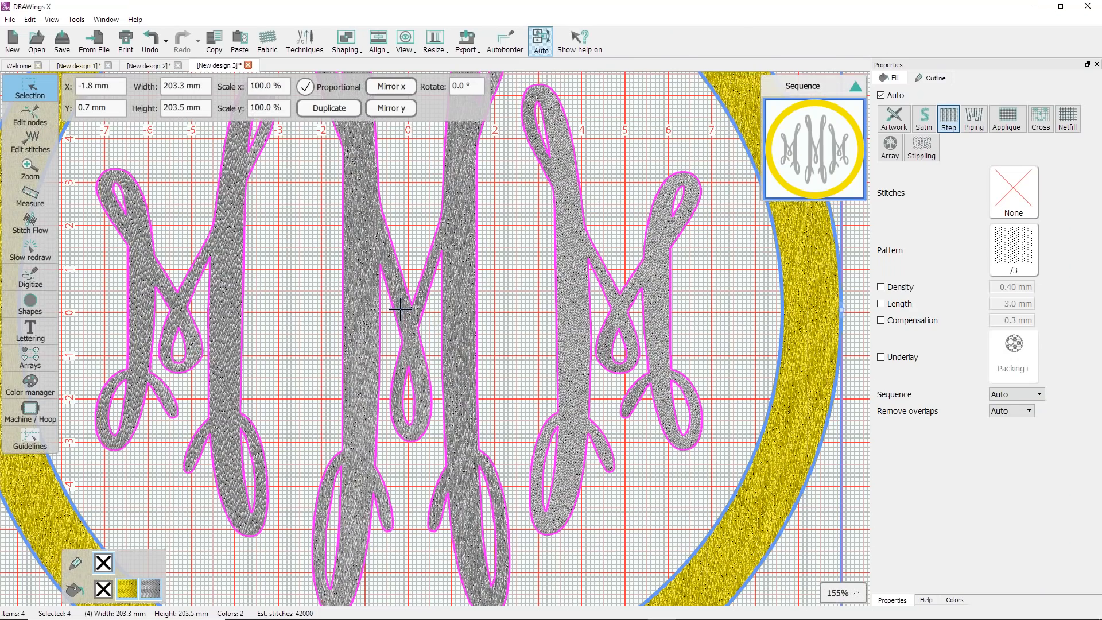
Step: Scale the whole embroidery design proportionally to a height of 100 mm
{"action": "left_click_drag", "start_coordinate": [163, 108], "coordinate": [225, 104]}
{"action": "type", "text": "100"}
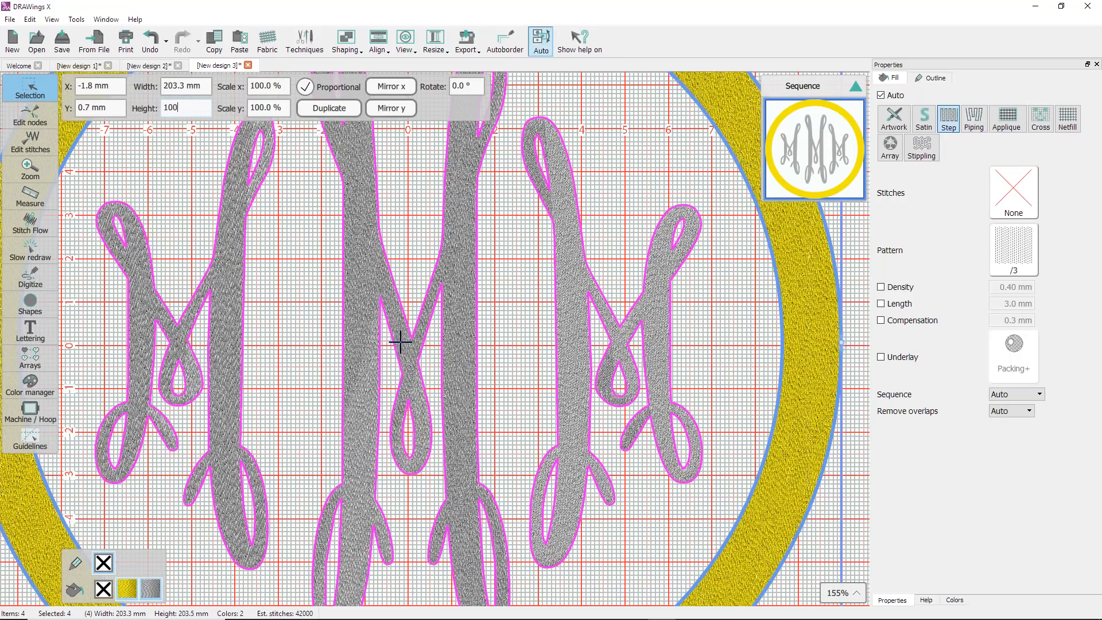
{"action": "key", "text": "Return"}
{"action": "left_click", "coordinate": [576, 219]}
{"action": "right_click", "coordinate": [569, 226]}
{"action": "left_click", "coordinate": [601, 256]}
{"action": "key", "text": "Escape"}
Step: Fill the center M with the light blue Madeira Polyneon thread color 1532
{"action": "left_click", "coordinate": [432, 258]}
{"action": "left_click", "coordinate": [953, 600]}
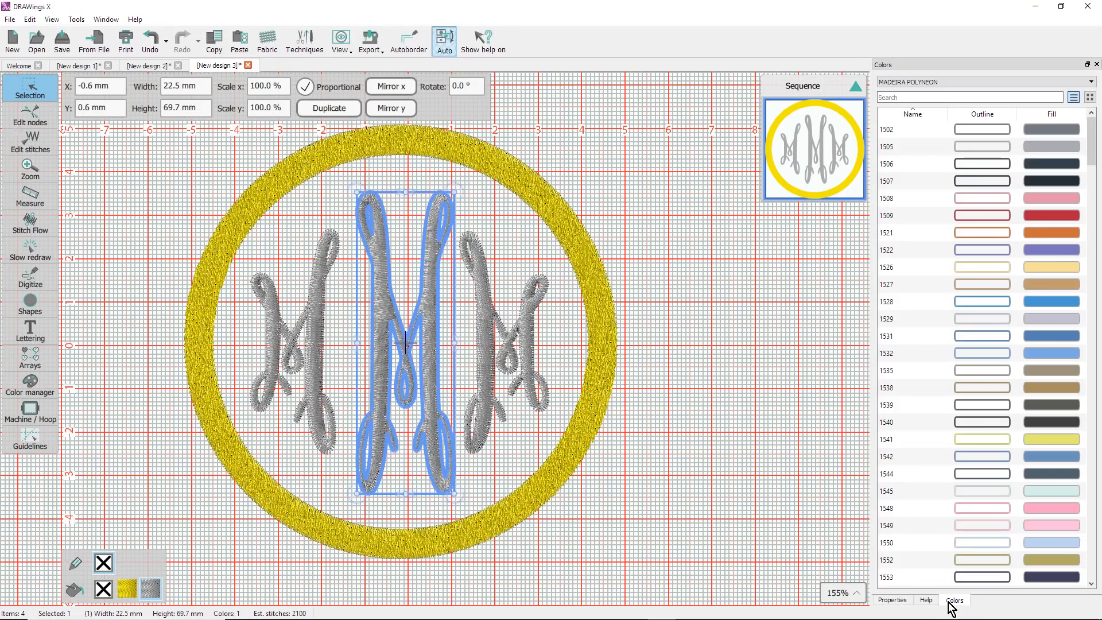
{"action": "left_click", "coordinate": [1058, 354]}
{"action": "key", "text": "Escape"}
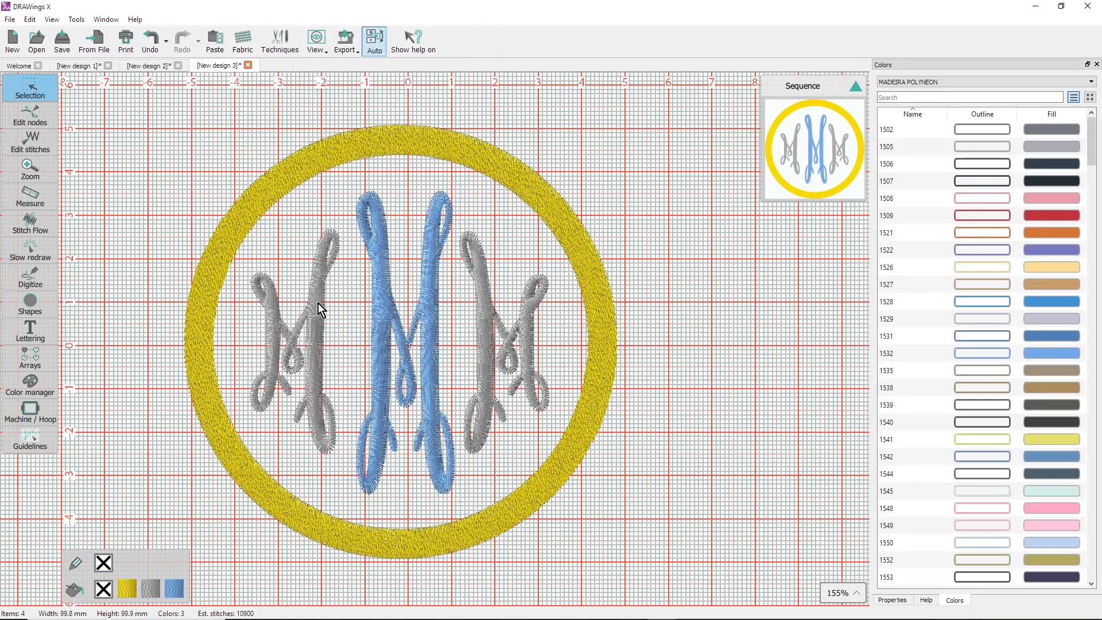
Step: Fill both outer M letters with the red Madeira Polyneon thread color 1509
{"action": "left_click", "coordinate": [318, 304]}
{"action": "left_click", "coordinate": [525, 320], "text": "shift"}
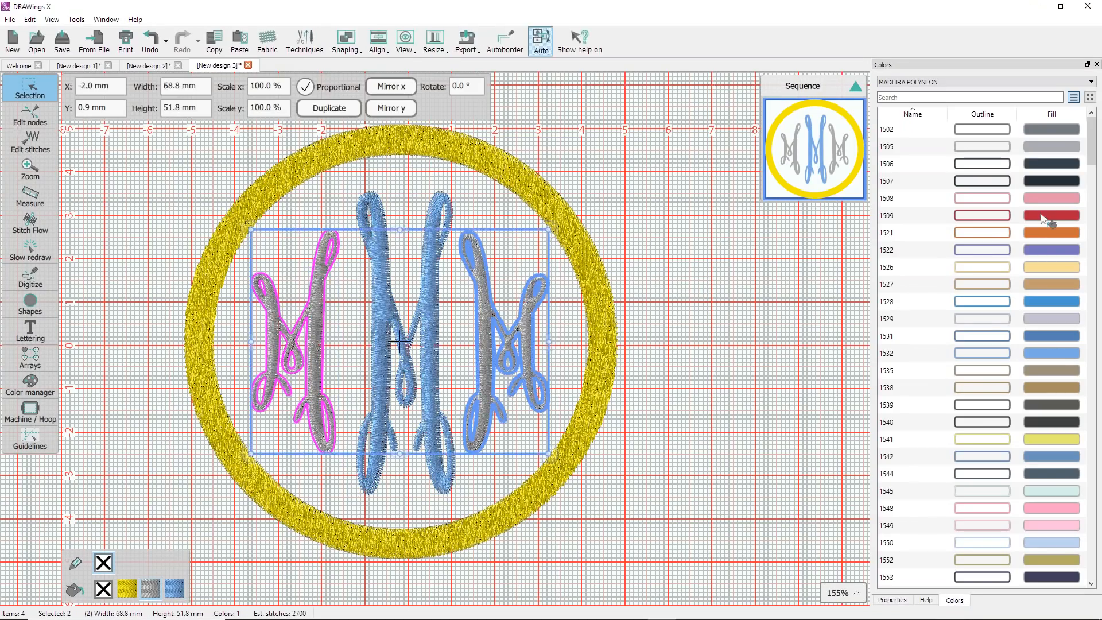
{"action": "left_click", "coordinate": [1042, 215]}
{"action": "key", "text": "Escape"}
Step: Recolor the circular border with the same light blue as the center M
{"action": "left_click", "coordinate": [583, 266]}
{"action": "left_click", "coordinate": [175, 589]}
{"action": "left_click", "coordinate": [131, 363]}
Step: Export the stitched design to the Desktop as a 300 DPI PNG image named MMM
{"action": "left_click", "coordinate": [11, 21]}
{"action": "mouse_move", "coordinate": [37, 118]}
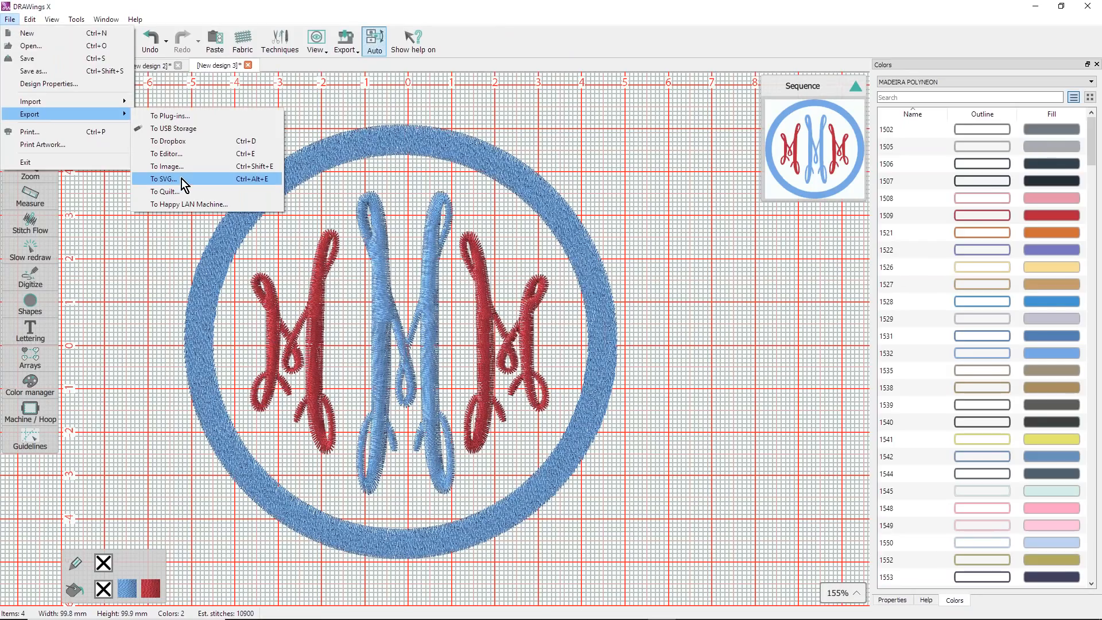
{"action": "left_click", "coordinate": [166, 166]}
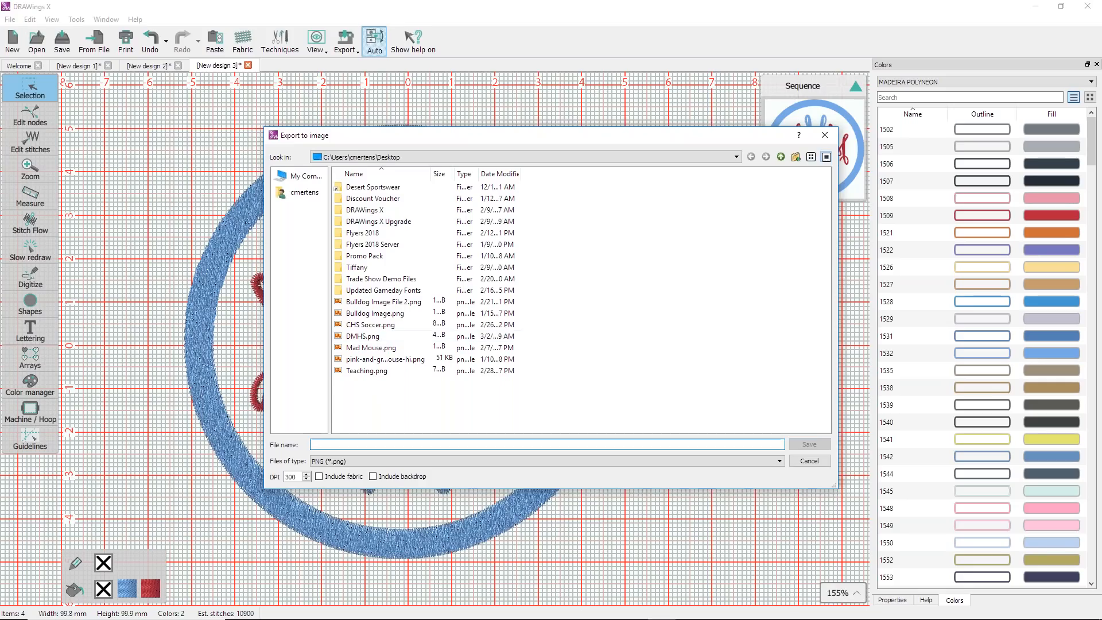
{"action": "type", "text": "MMM"}
{"action": "left_click", "coordinate": [811, 447]}
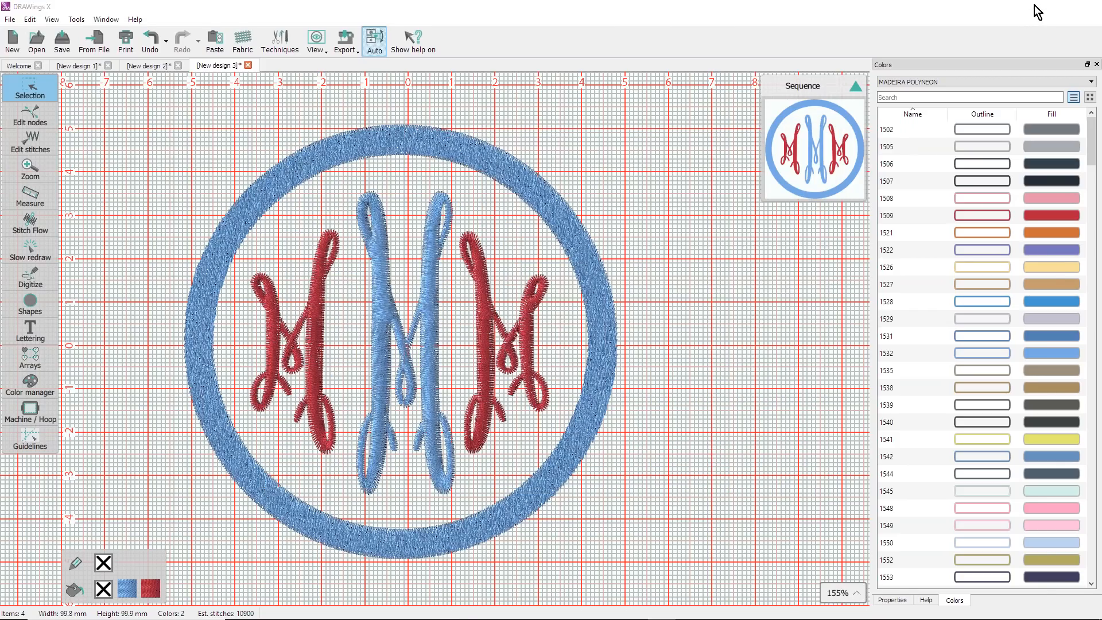
Step: Switch to CorelDRAW, start a new blank document, and import the MMM image from the Desktop onto the page
{"action": "left_click", "coordinate": [1038, 12]}
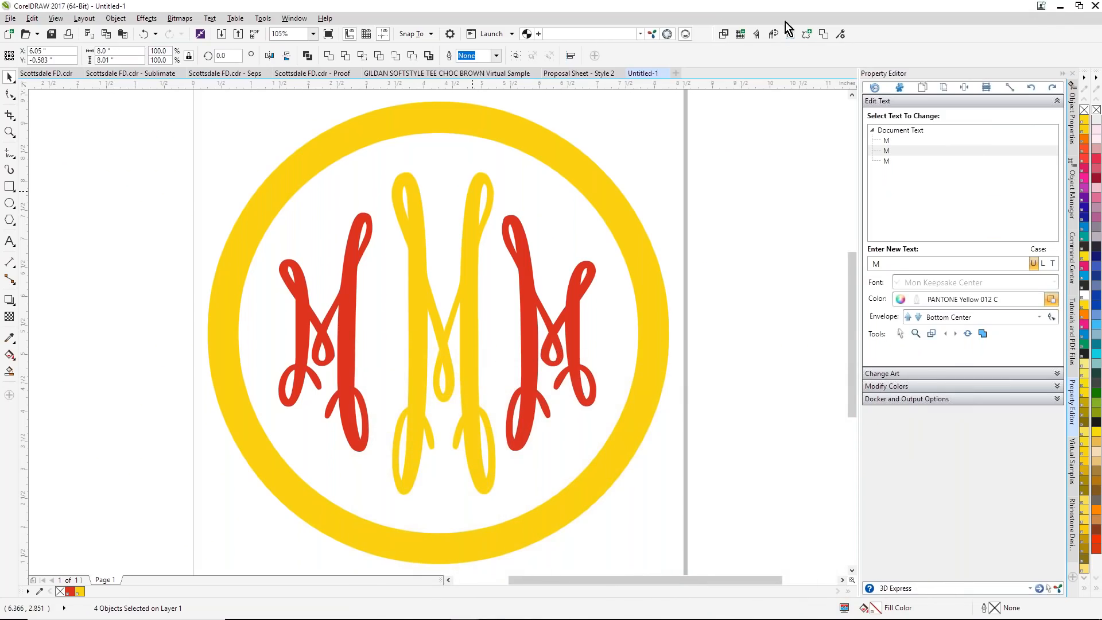
{"action": "left_click", "coordinate": [676, 73]}
{"action": "left_click", "coordinate": [10, 19]}
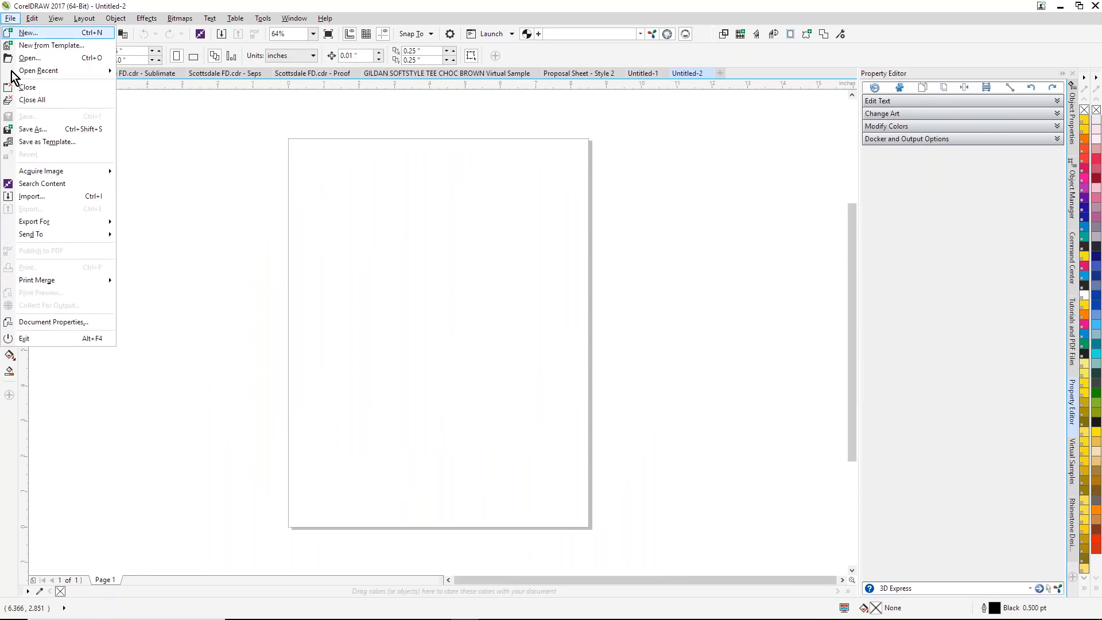
{"action": "left_click", "coordinate": [32, 197]}
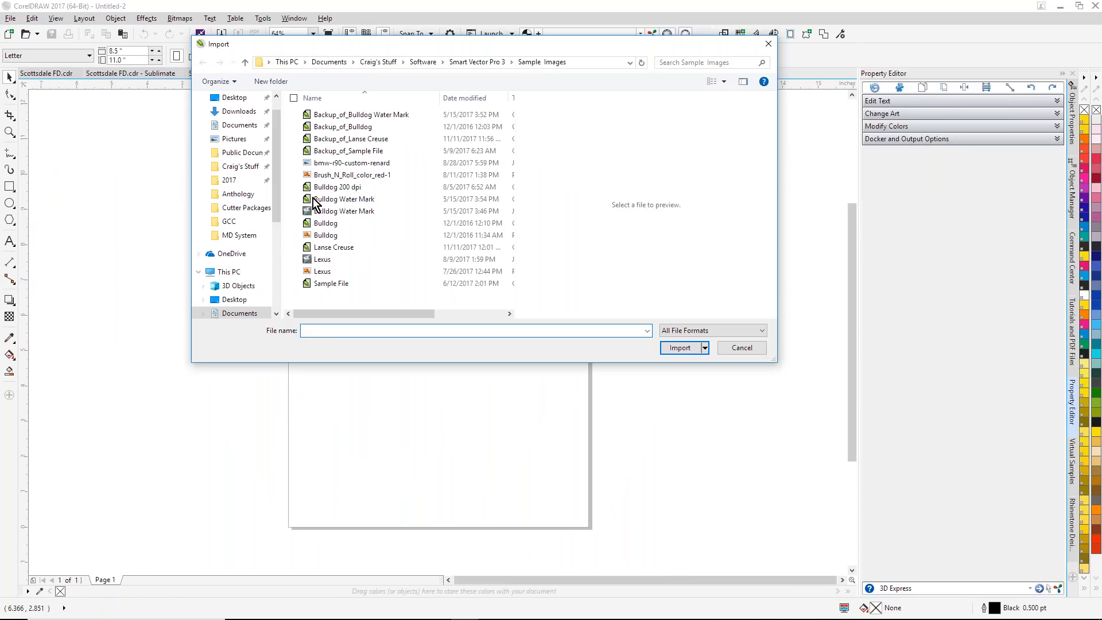
{"action": "scroll", "coordinate": [274, 139], "scroll_direction": "up", "scroll_amount": 1}
{"action": "left_click", "coordinate": [233, 121]}
{"action": "scroll", "coordinate": [390, 267], "scroll_direction": "down", "scroll_amount": 5}
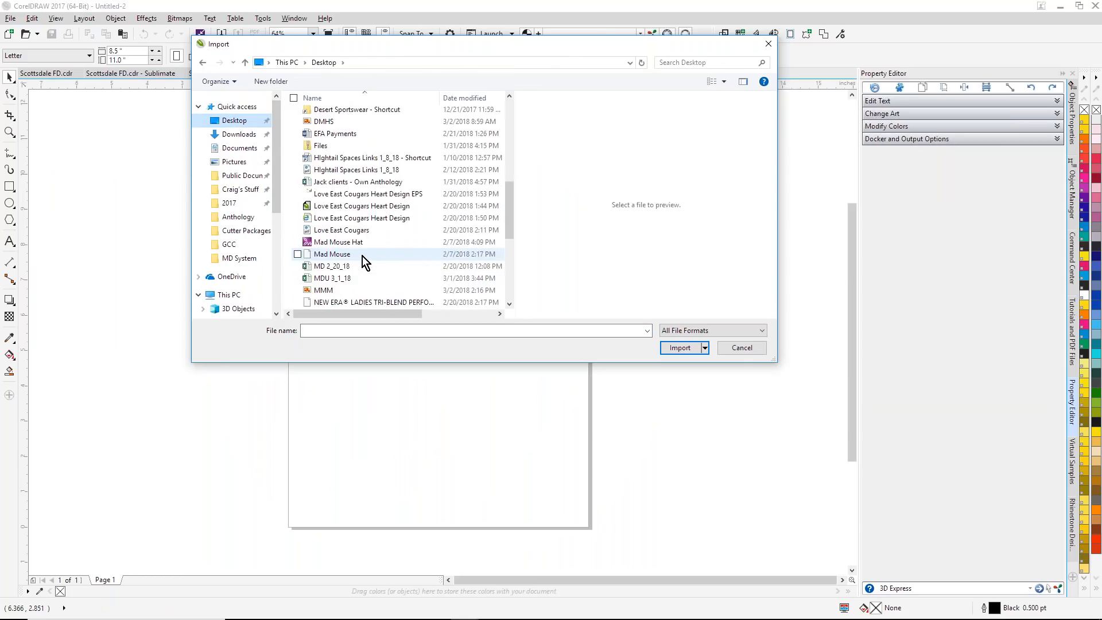
{"action": "double_click", "coordinate": [328, 292]}
{"action": "left_click", "coordinate": [329, 292]}
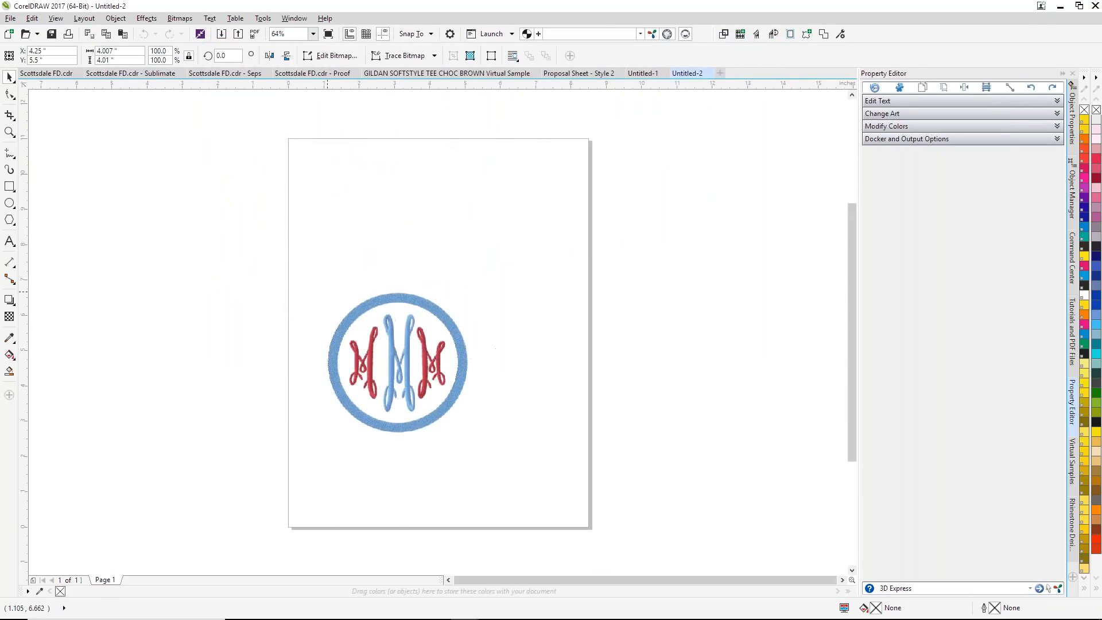
Step: Move the imported monogram image higher on the page and deselect it
{"action": "left_click_drag", "start_coordinate": [411, 310], "coordinate": [422, 236]}
{"action": "left_click", "coordinate": [9, 132]}
{"action": "left_click", "coordinate": [492, 391]}
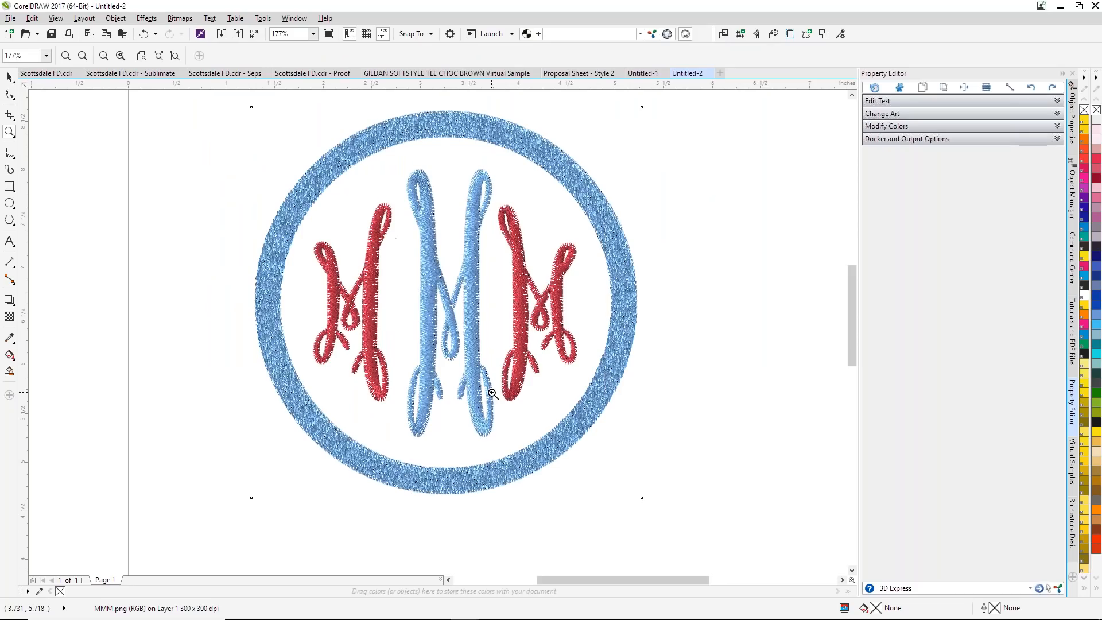
{"action": "left_click", "coordinate": [9, 78]}
{"action": "left_click", "coordinate": [58, 120]}
Step: Add a page-sized rectangle behind the monogram image and fill it with black
{"action": "double_click", "coordinate": [9, 187]}
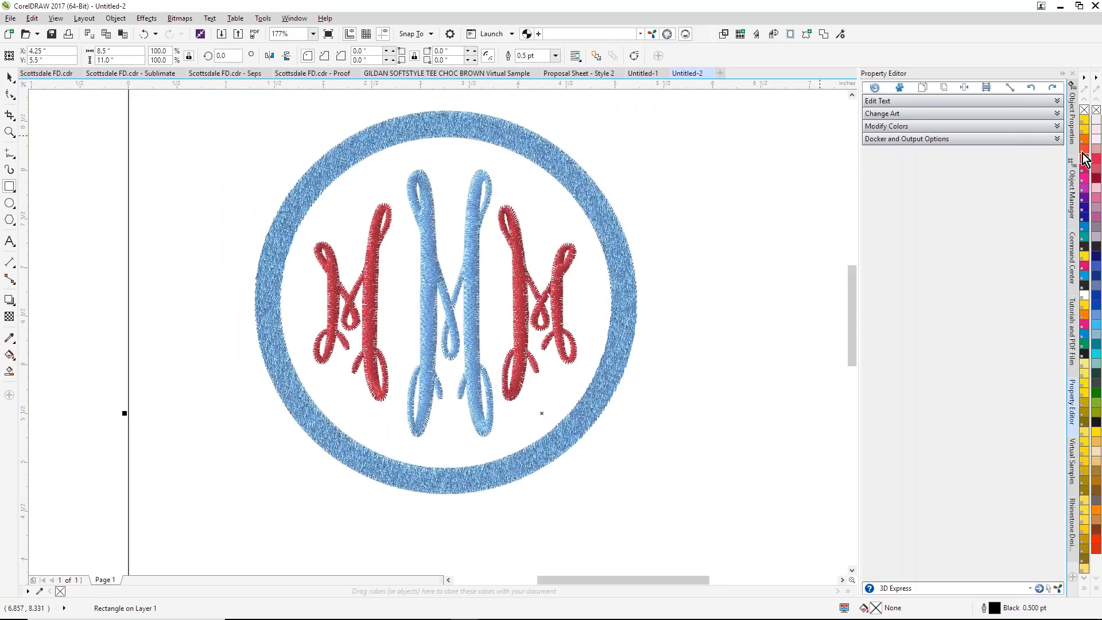
{"action": "left_click", "coordinate": [1085, 354]}
{"action": "left_click_drag", "start_coordinate": [727, 197], "coordinate": [726, 197]}
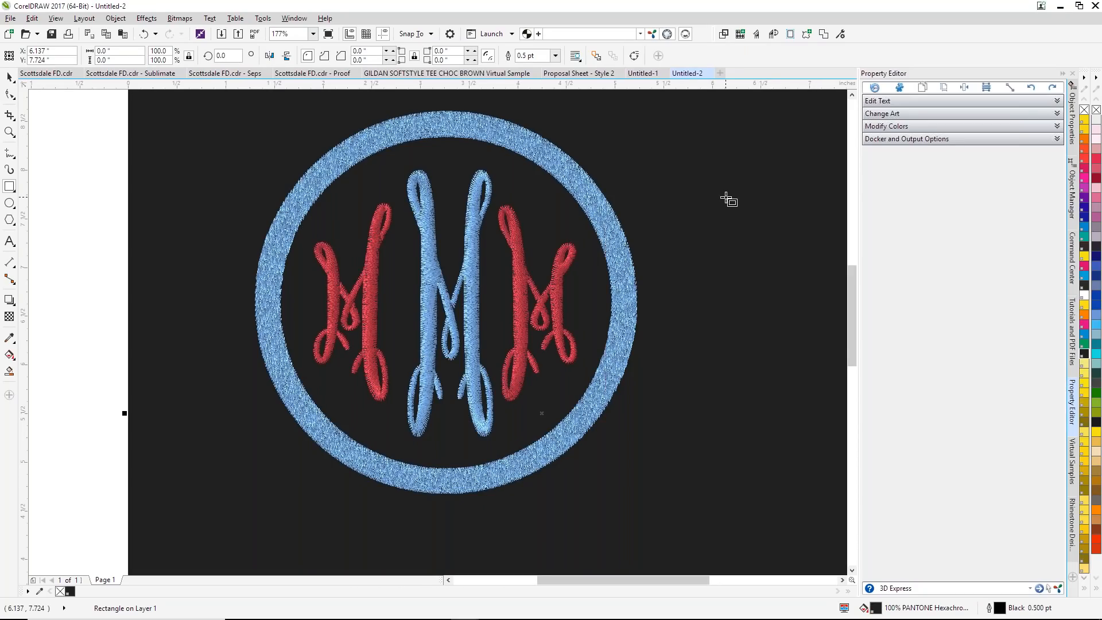